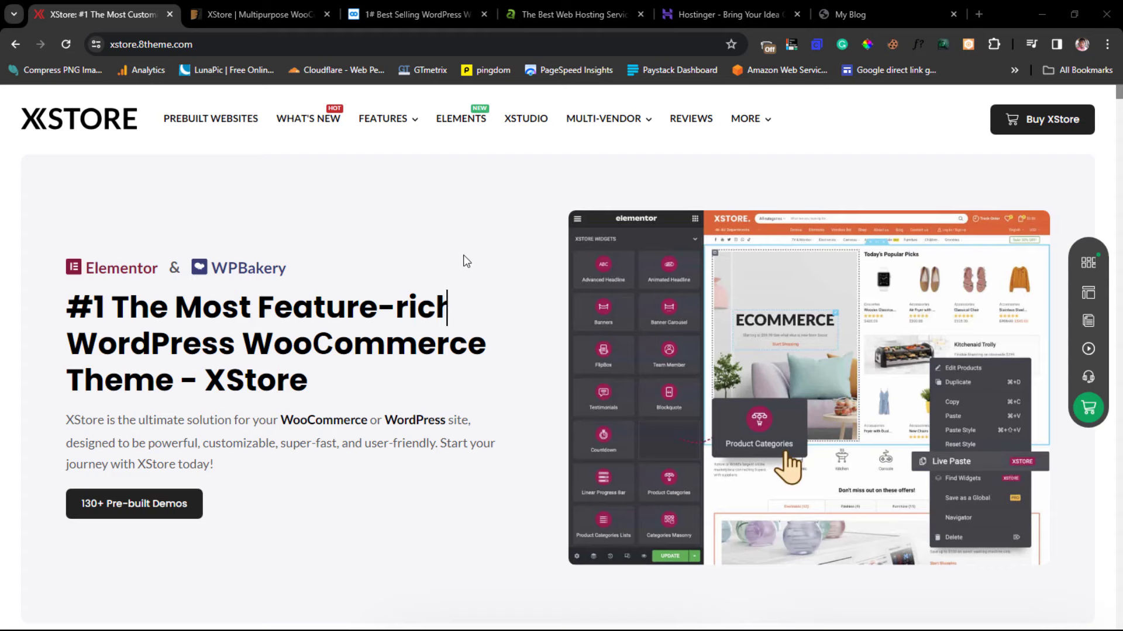
Look through the XStore theme homepage's feature highlights as far as the Prebuilt Websites section
scroll(463, 255, "down", 1)
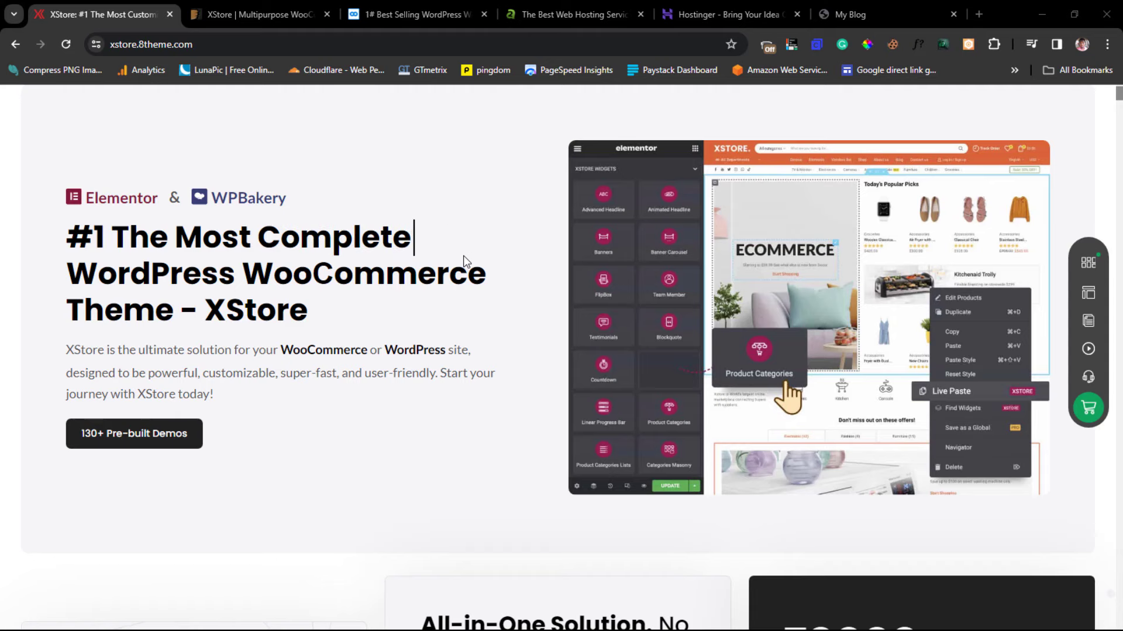
scroll(463, 255, "down", 2)
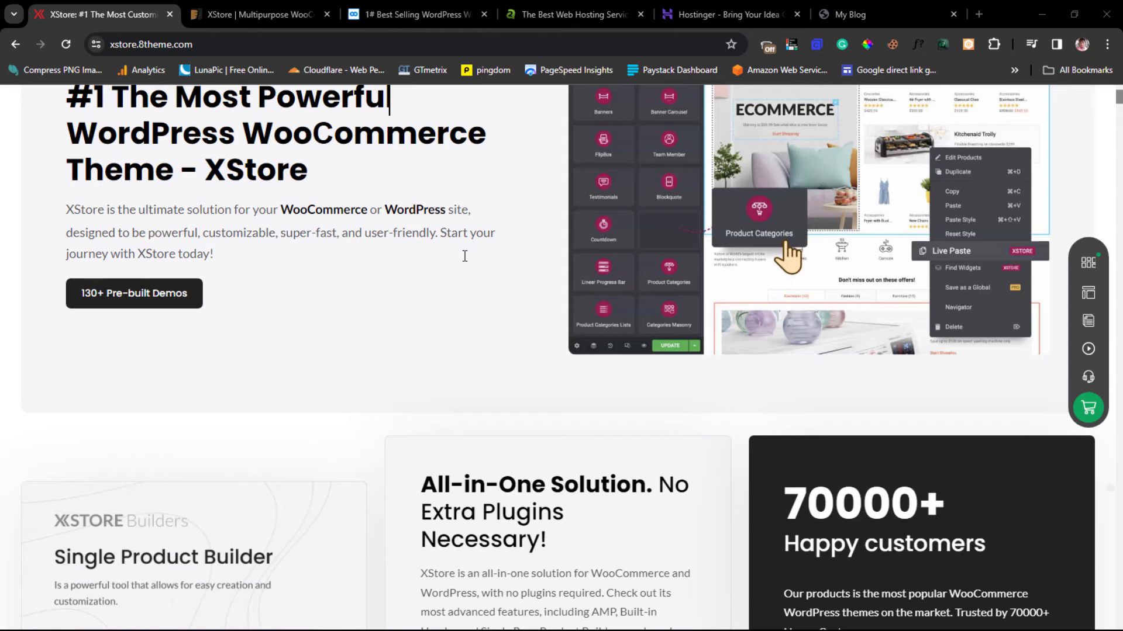
scroll(465, 256, "down", 5)
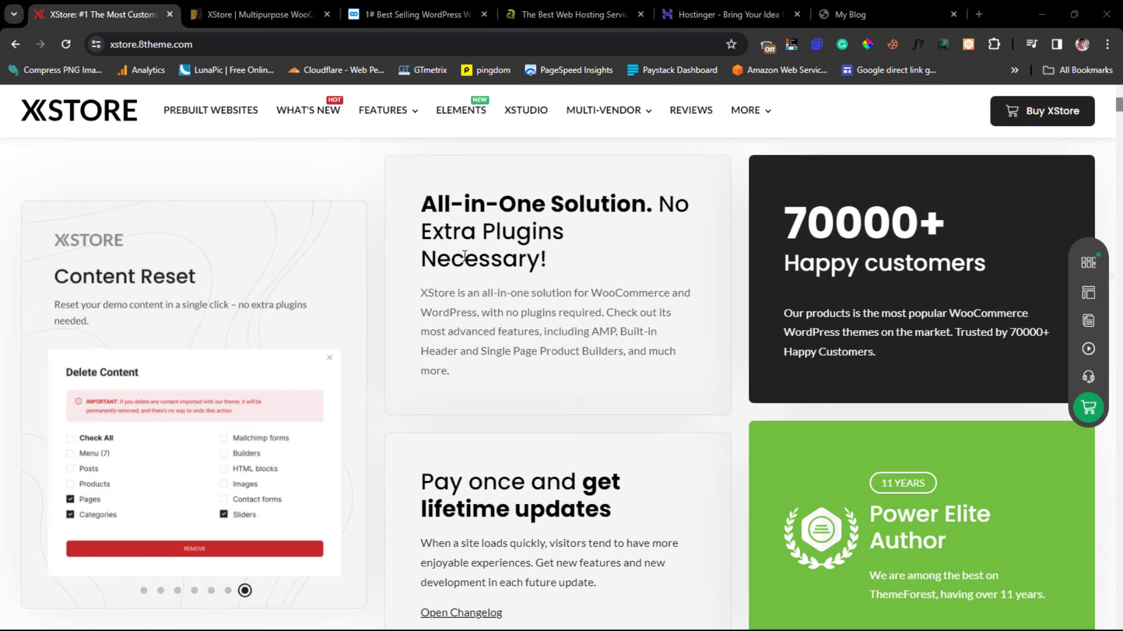
scroll(465, 256, "down", 3)
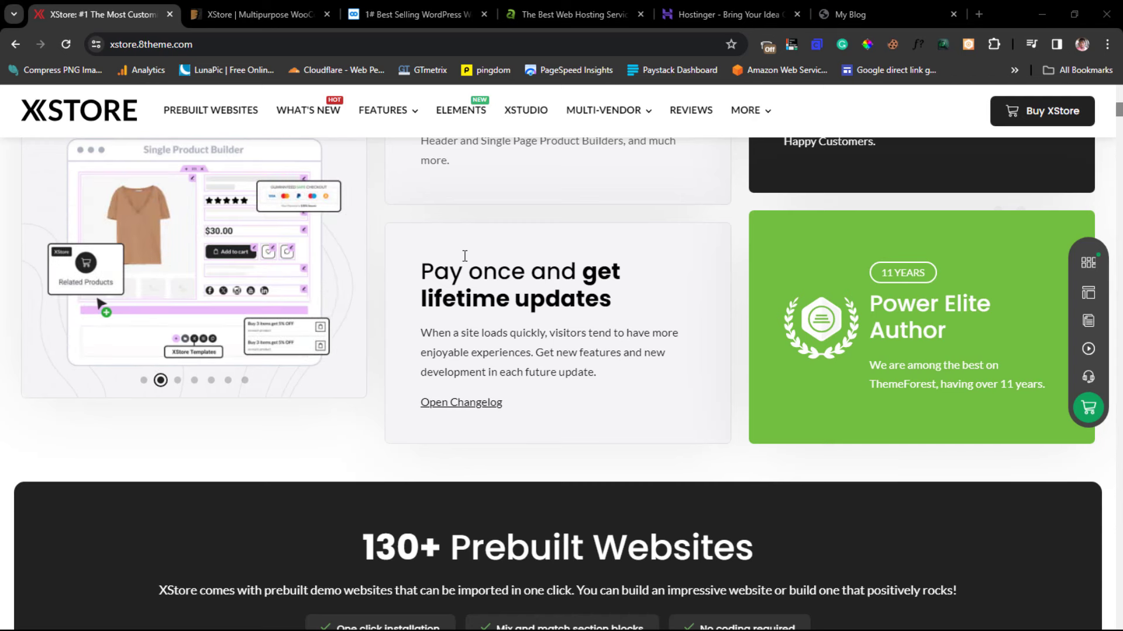
scroll(464, 256, "down", 5)
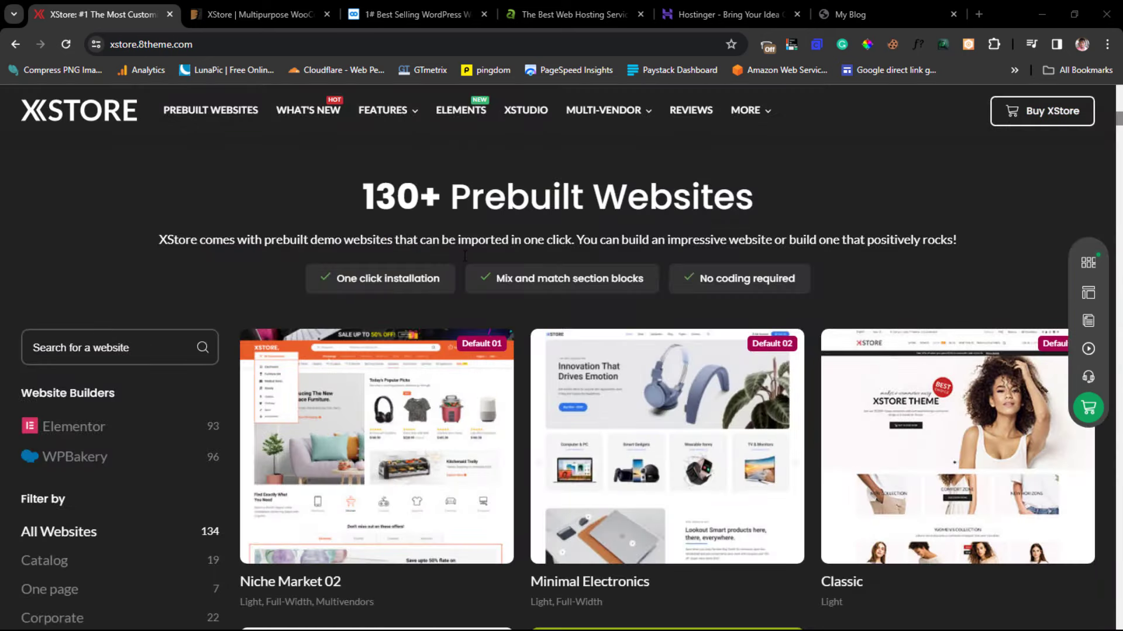
Examine the XStore prebuilt demo gallery, including the NFT Crypto Marketplace, Web Agency, Industrial Power Tools and SEO agency demos
scroll(465, 255, "down", 3)
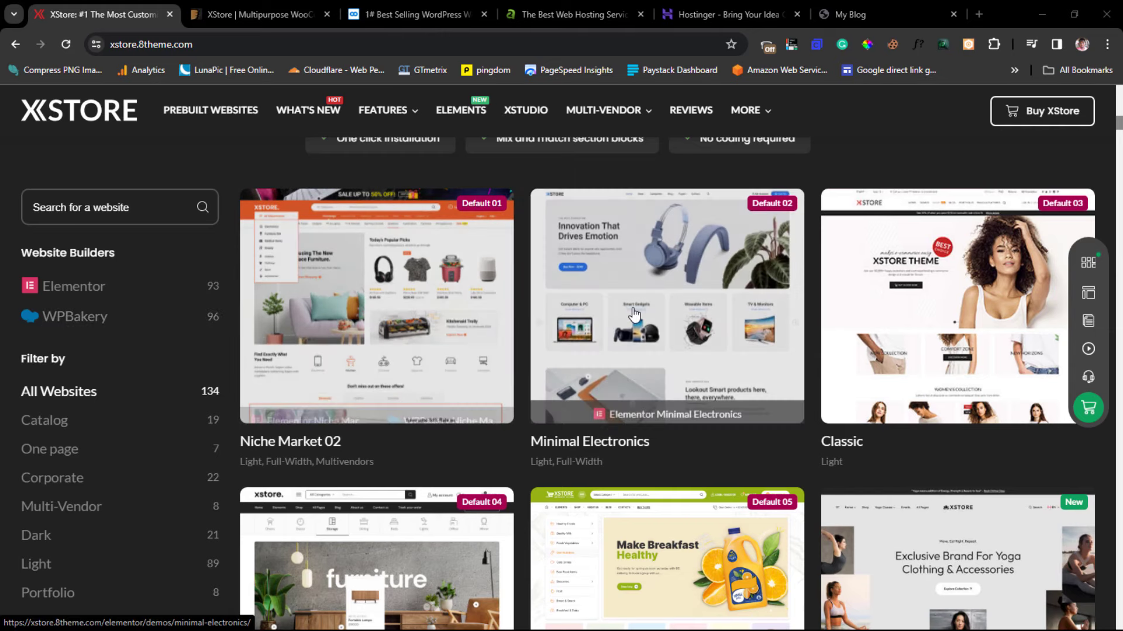
scroll(819, 316, "down", 4)
scroll(939, 334, "down", 4)
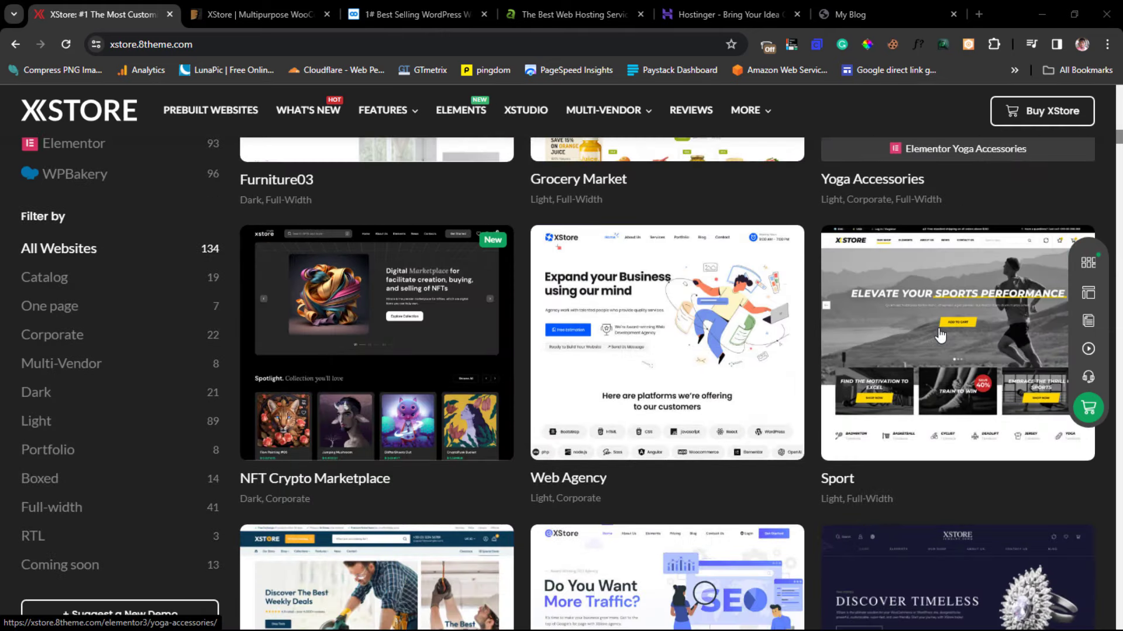
mouse_move(351, 406)
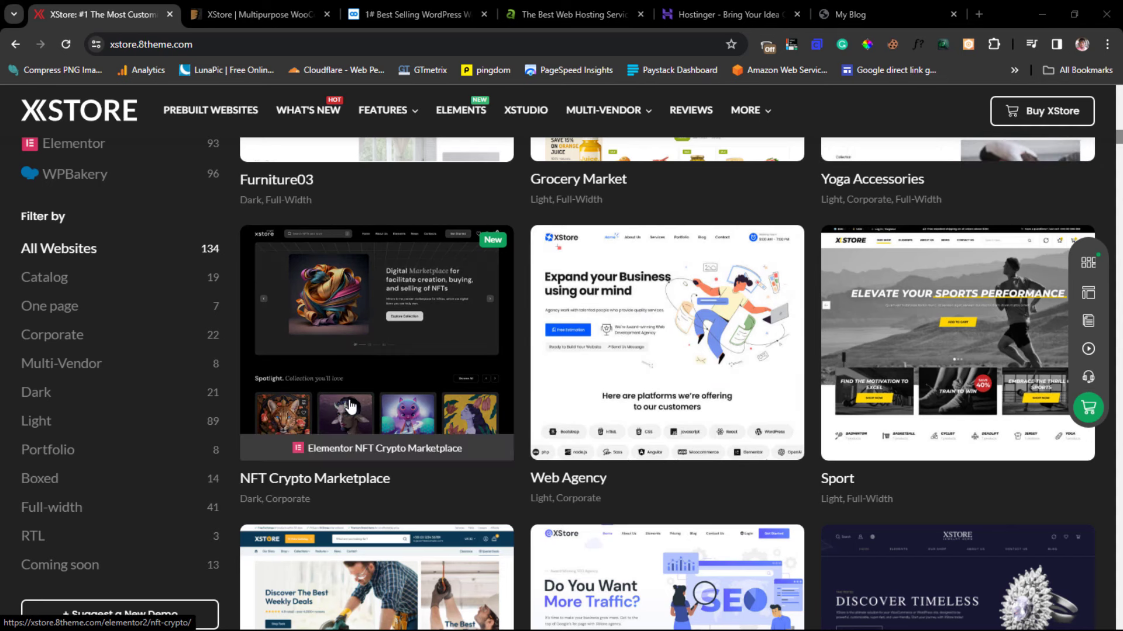
mouse_move(621, 383)
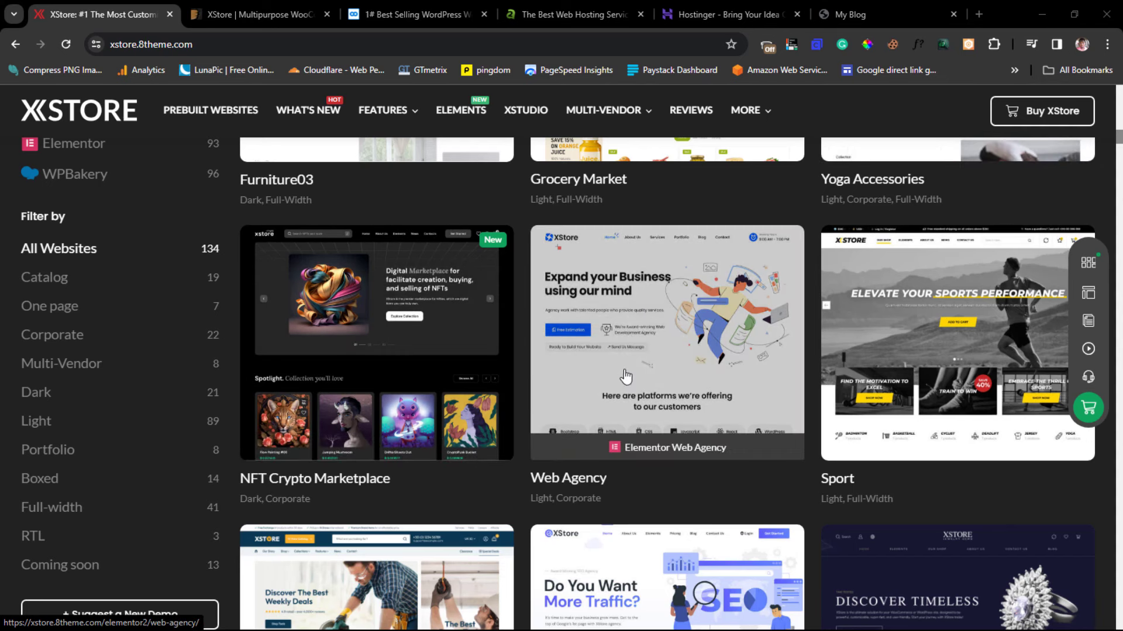
mouse_move(901, 381)
scroll(901, 381, "down", 5)
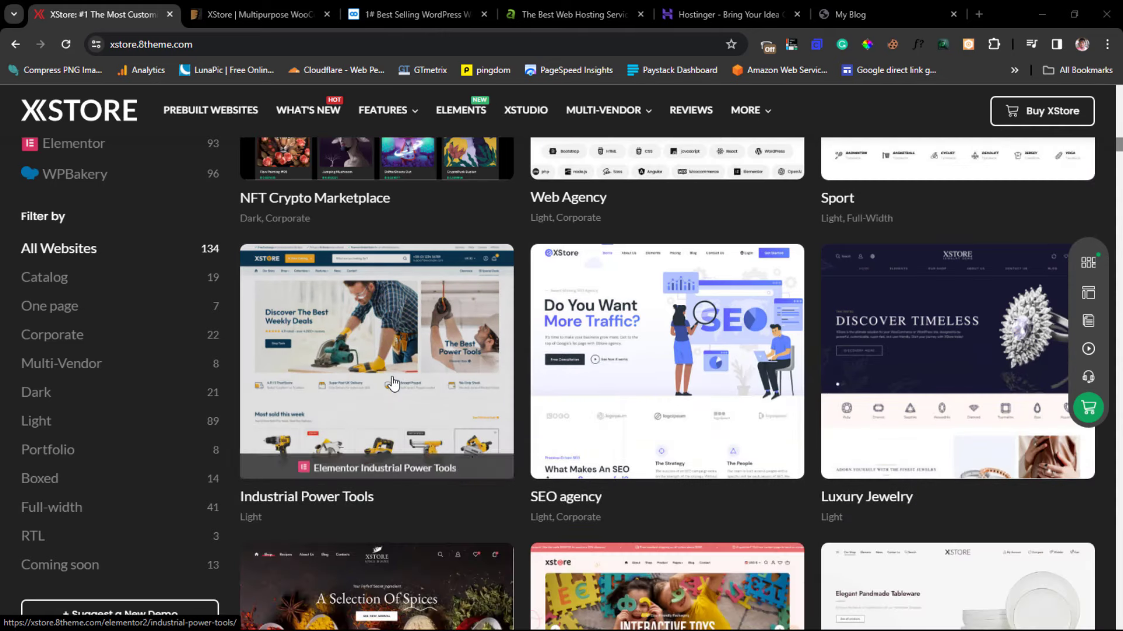
mouse_move(678, 385)
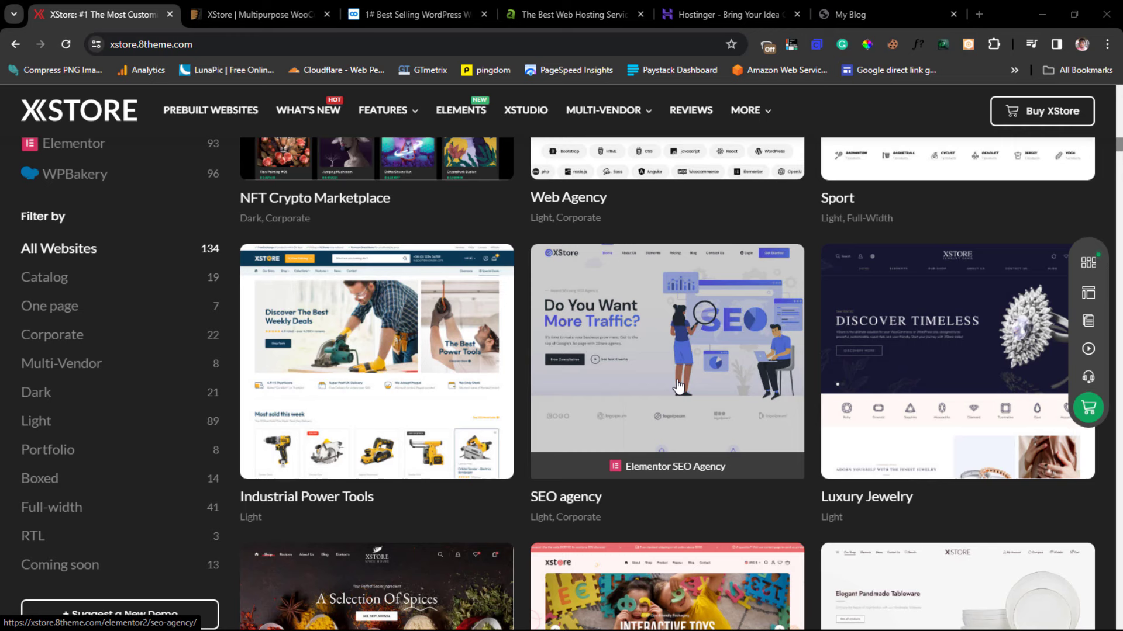
scroll(678, 386, "down", 5)
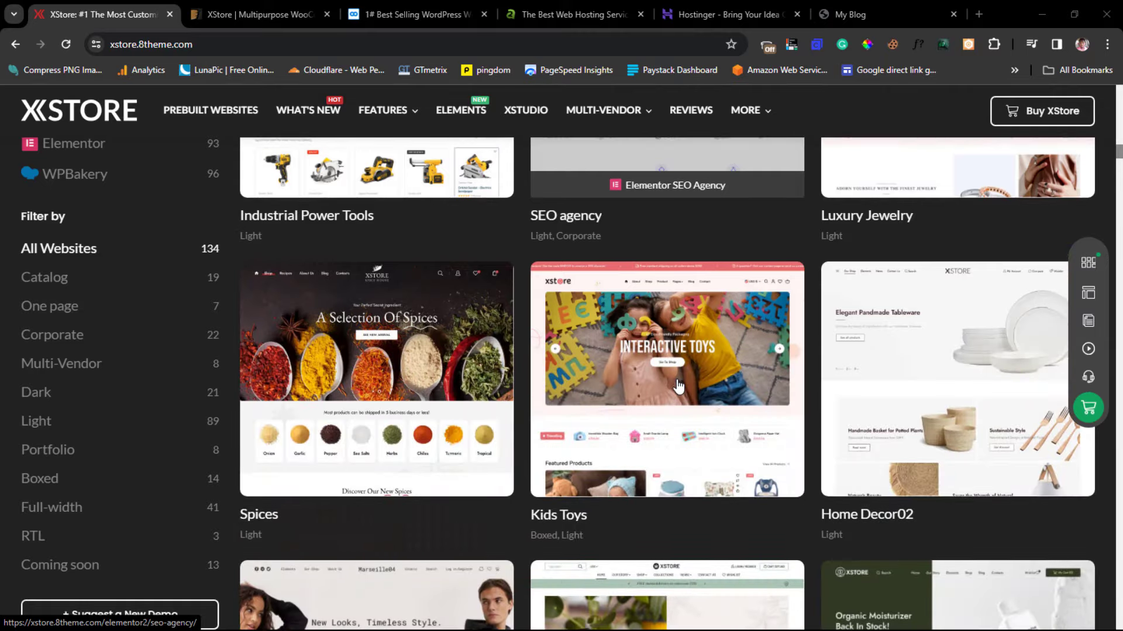
scroll(678, 386, "down", 5)
scroll(678, 386, "down", 5)
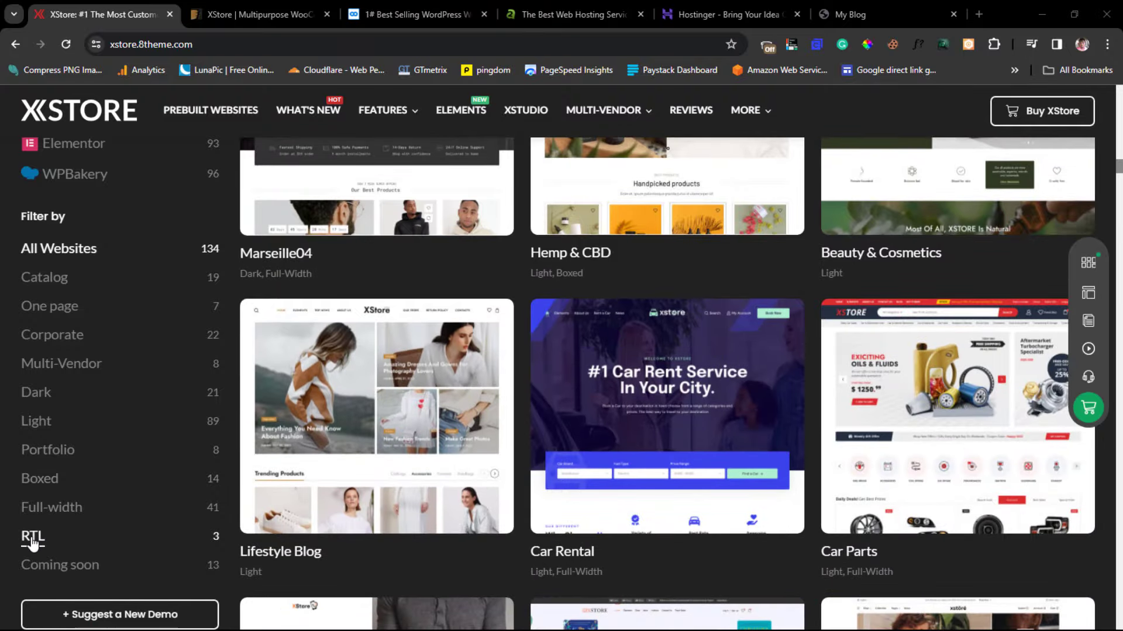
scroll(626, 432, "down", 4)
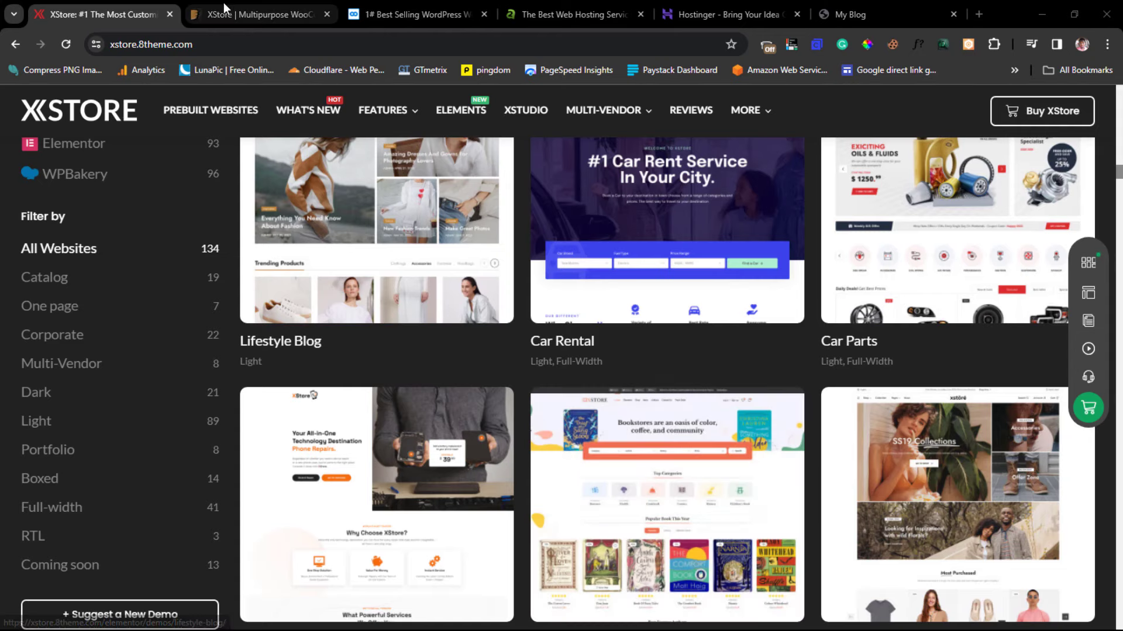
View the XStore marketplace page, then open the 8theme site in an incognito window and go to its account registration form
left_click(228, 11)
mouse_move(395, 282)
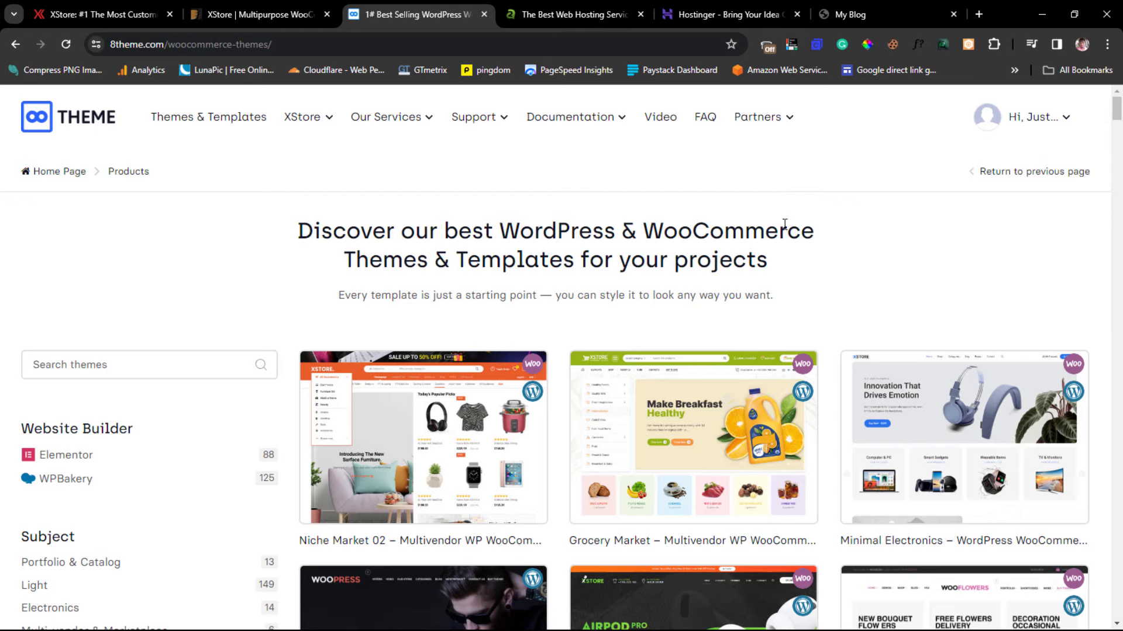
right_click(70, 120)
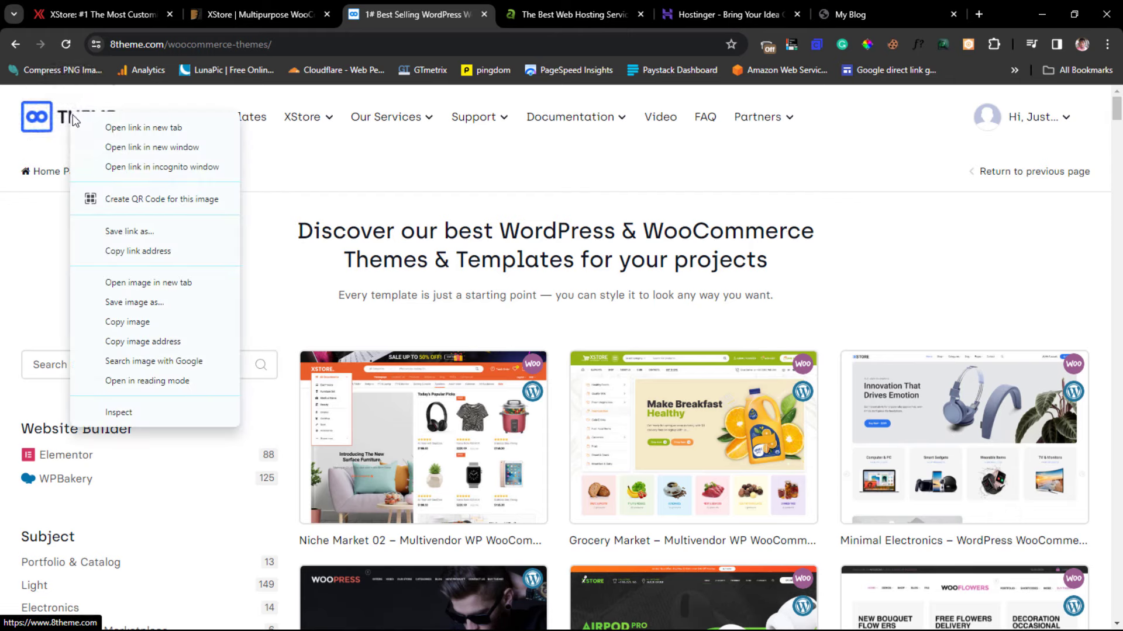
left_click(111, 168)
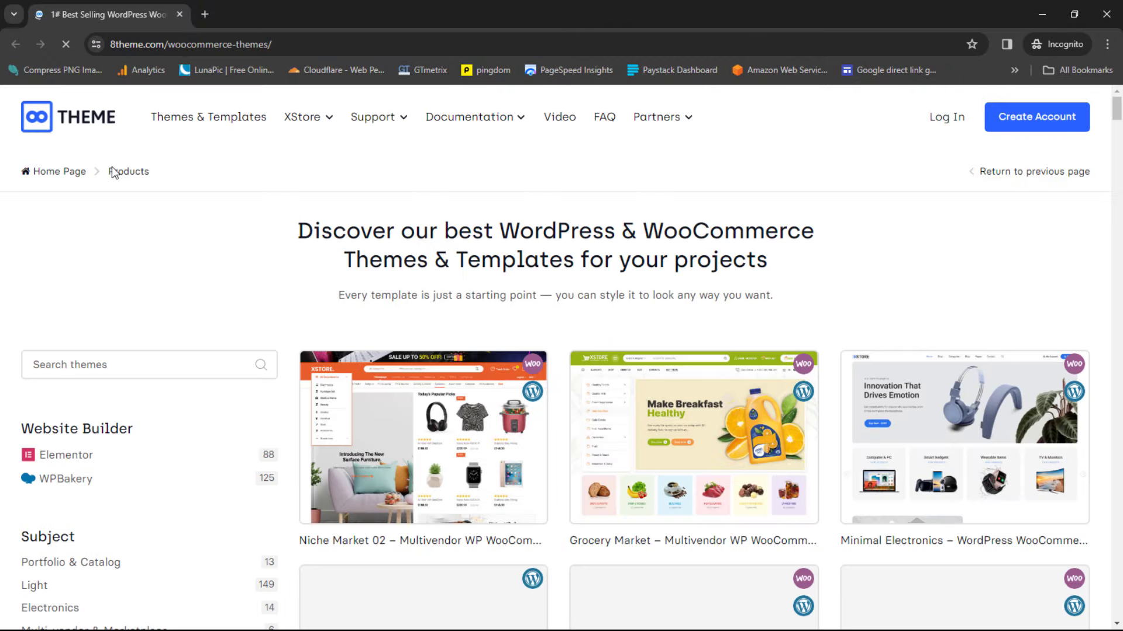
left_click(1038, 122)
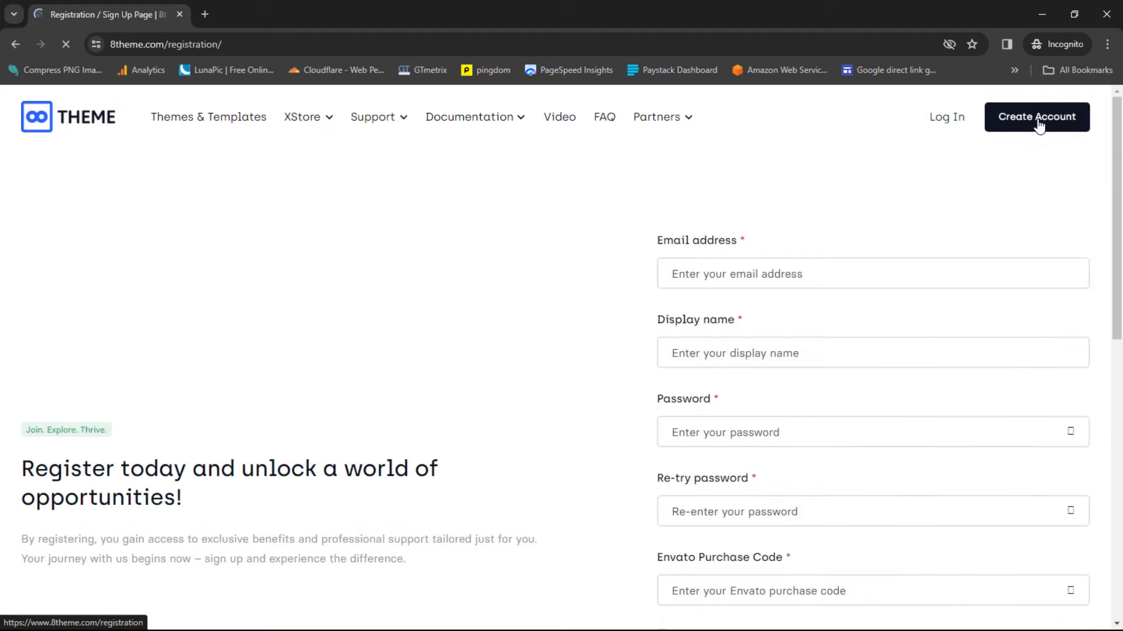
Review the registration form's fields from email address to Envato purchase code, then close the incognito window
left_click(747, 276)
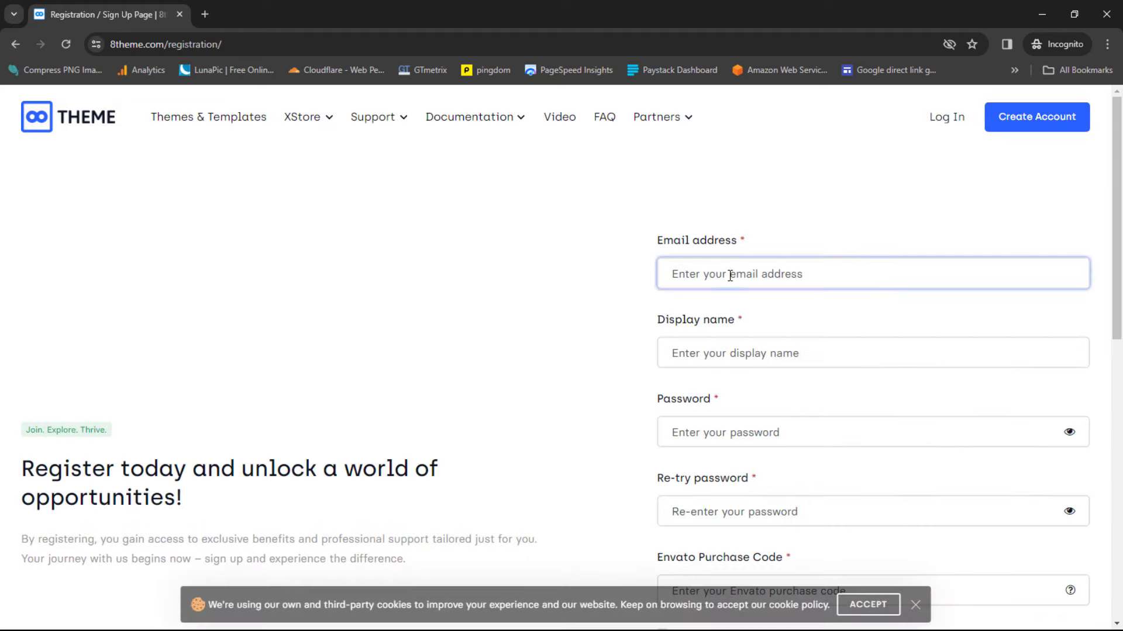
scroll(771, 352, "down", 2)
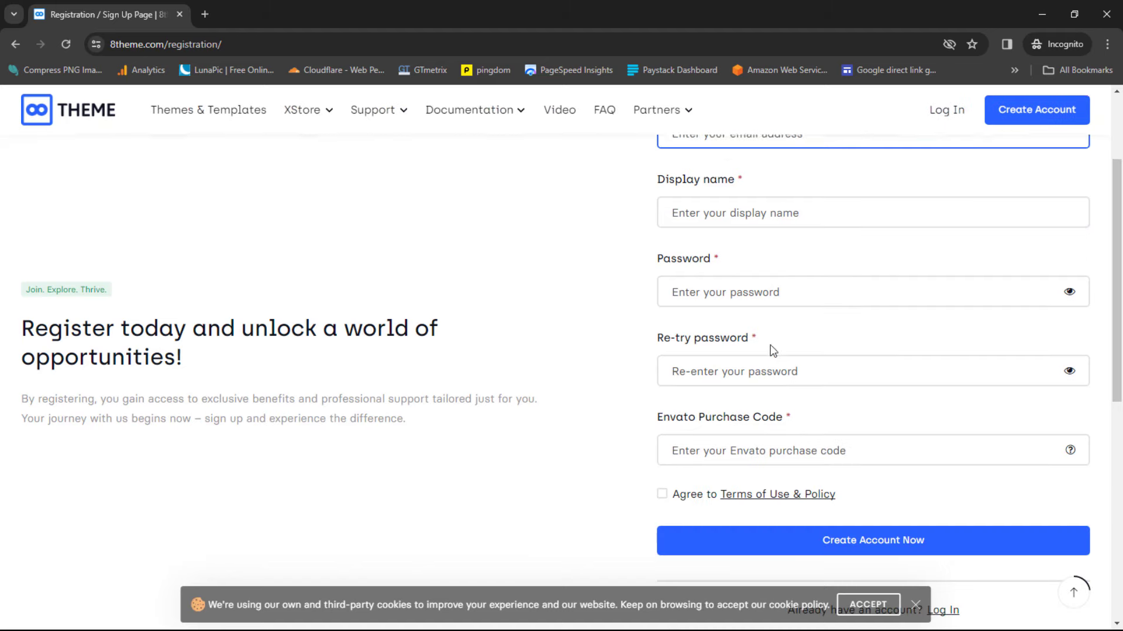
left_click(840, 381)
scroll(808, 375, "down", 1)
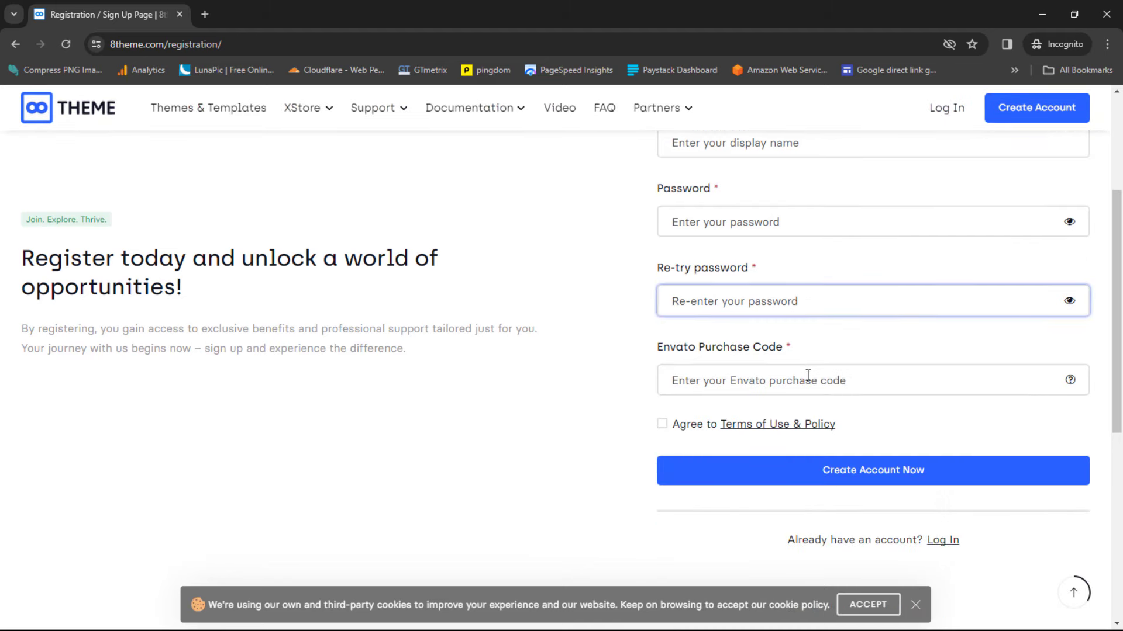
left_click(807, 374)
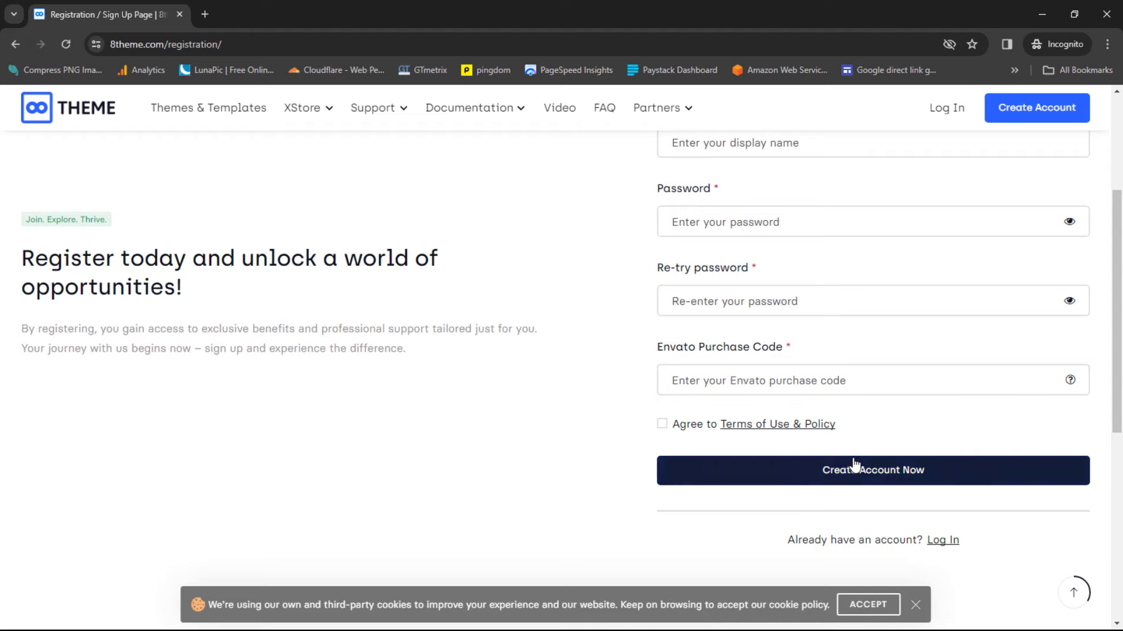
left_click(1106, 15)
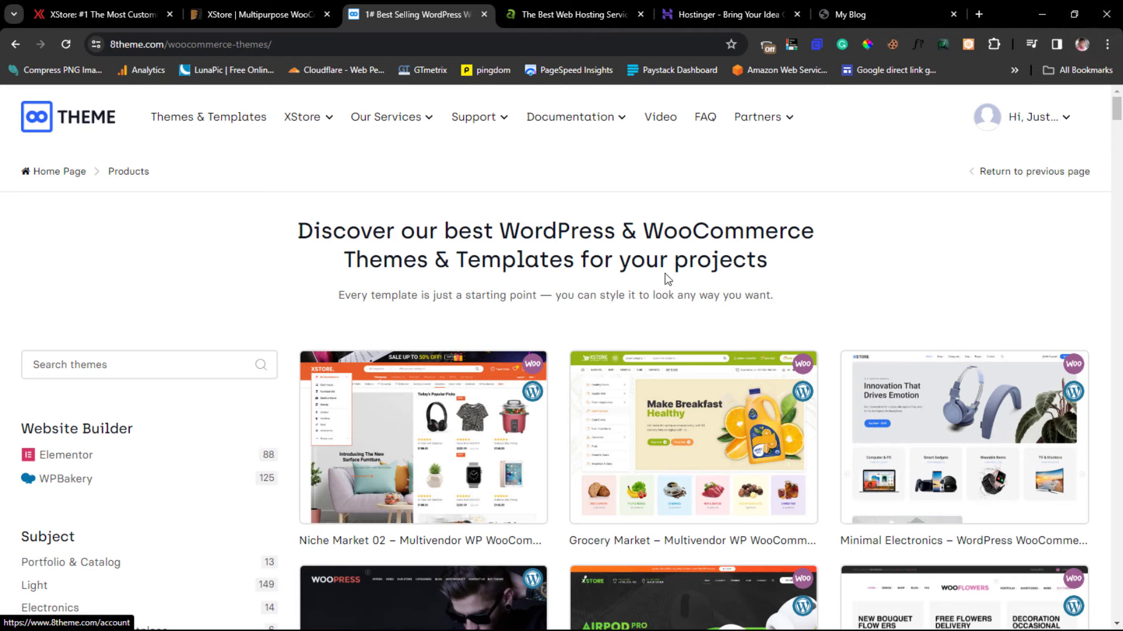
Open the XStore support forum on the 8theme site, look through its topics and show the available documentation links
left_click(300, 155)
mouse_move(485, 120)
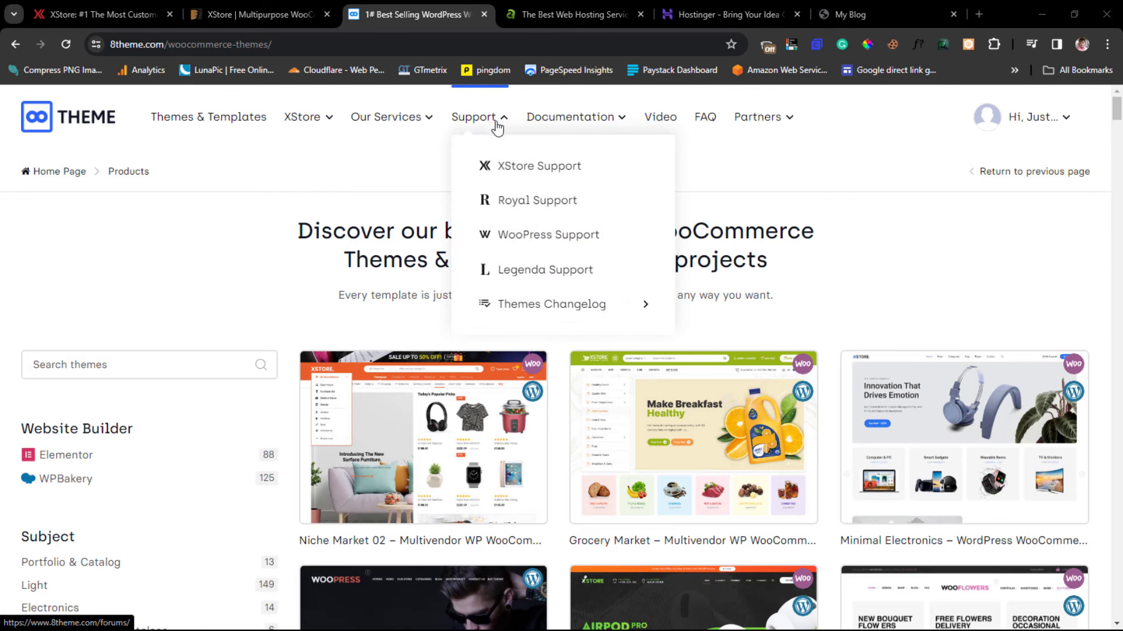
left_click(512, 169)
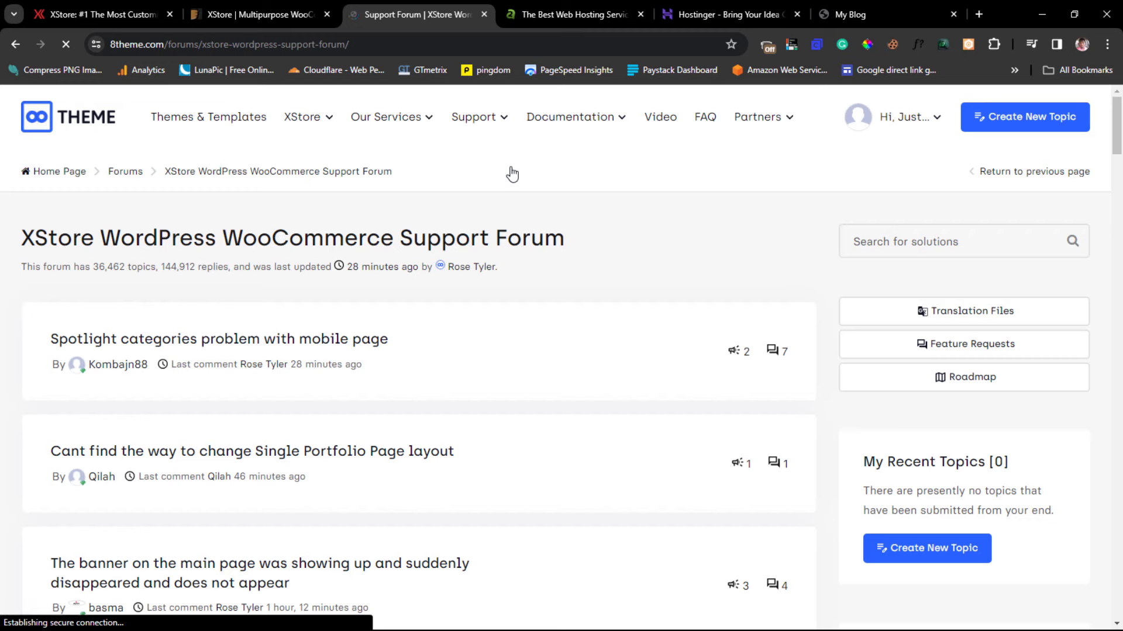
scroll(409, 299, "down", 6)
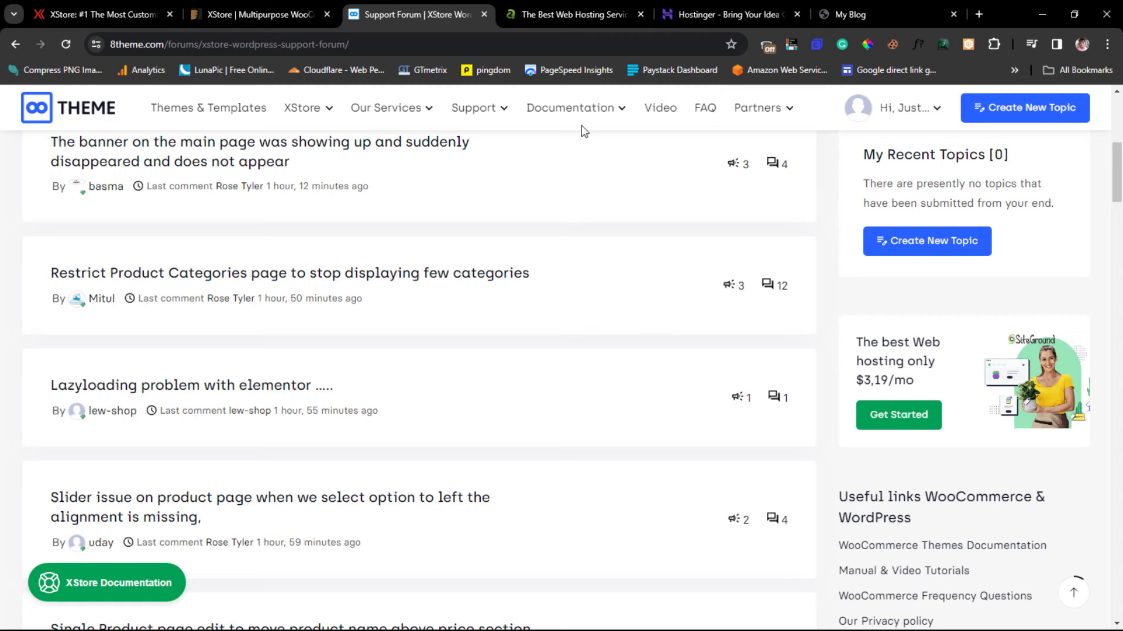
mouse_move(591, 108)
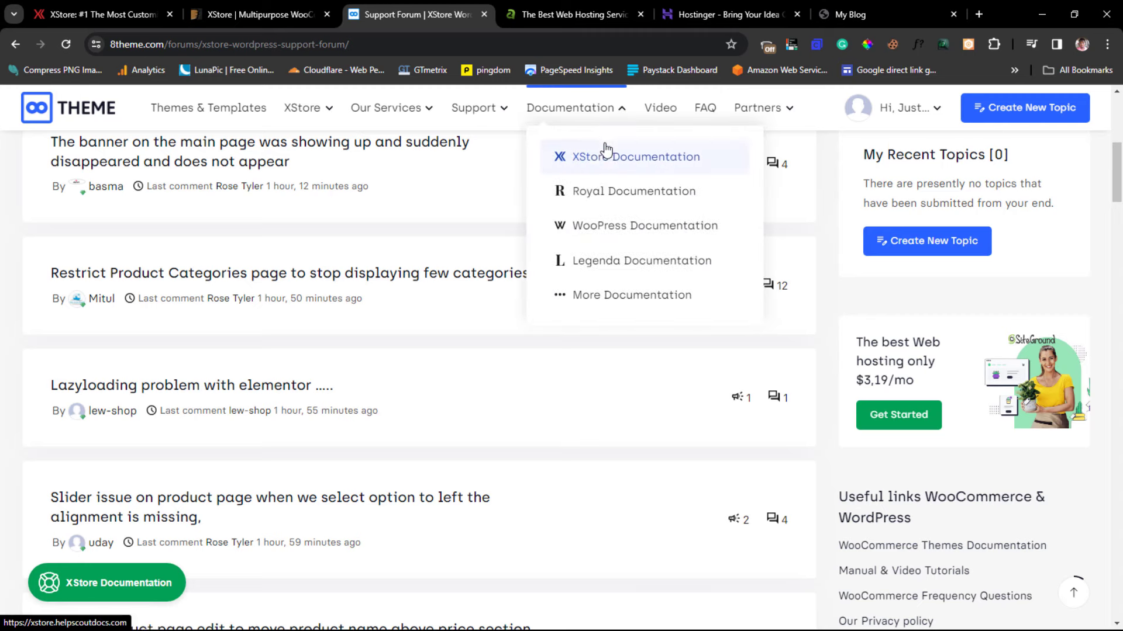
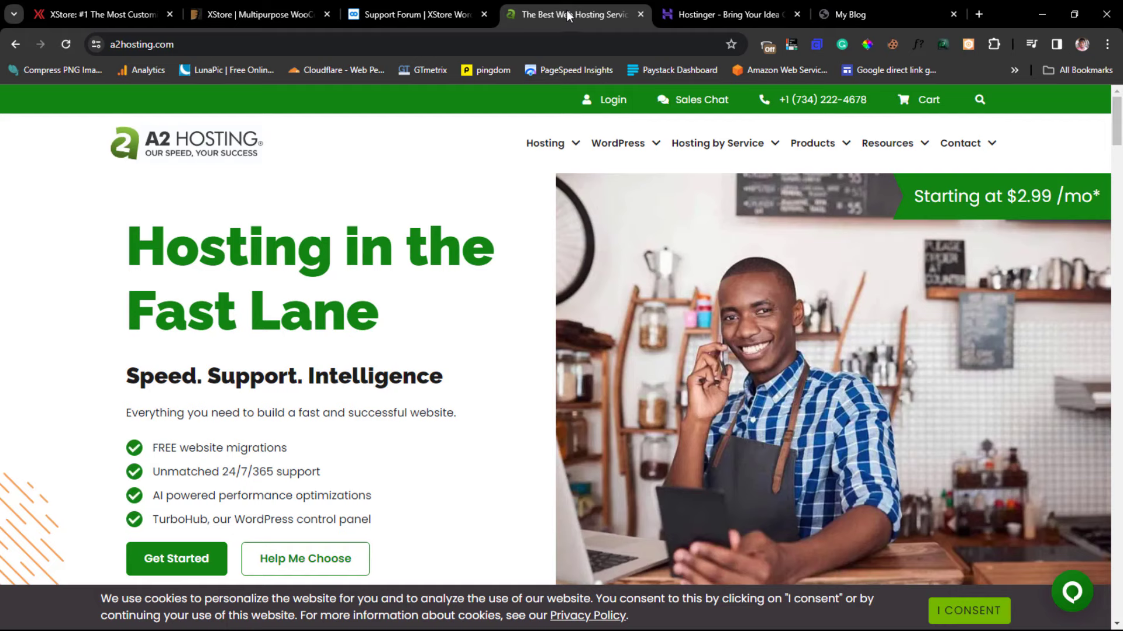
View the Hostinger homepage, then switch to the My Blog site and open its WordPress dashboard
left_click(732, 17)
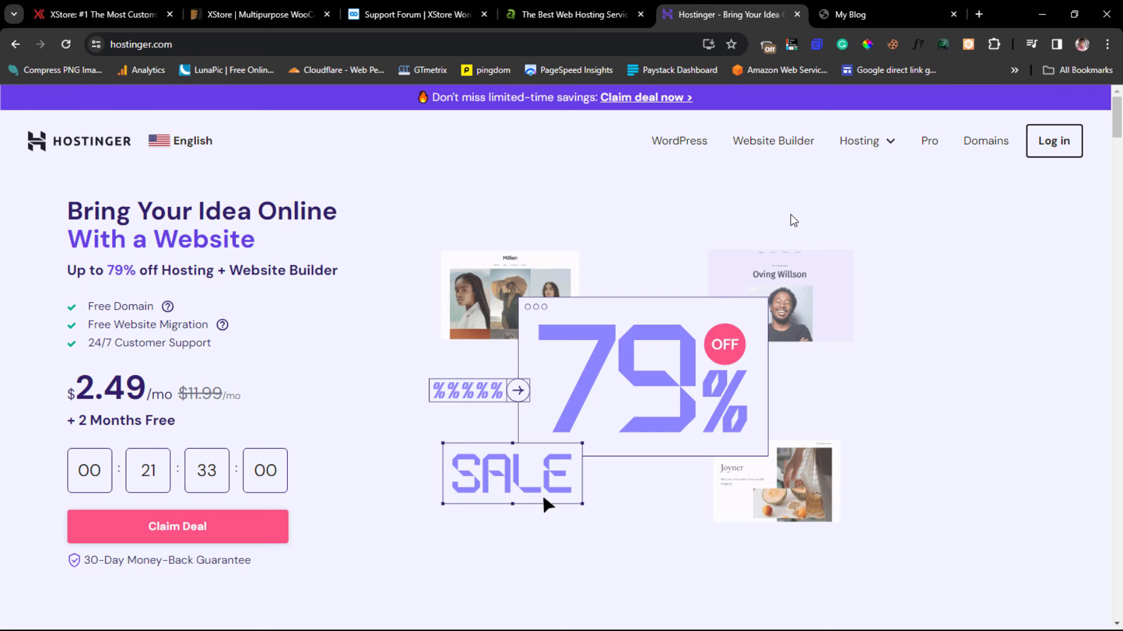
left_click(861, 16)
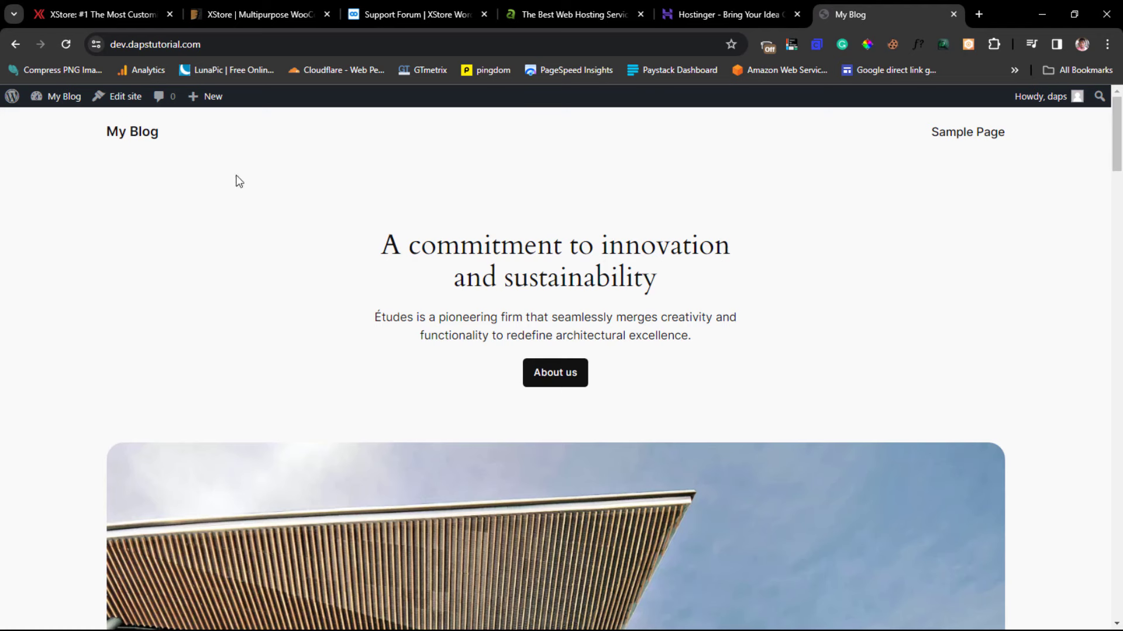
left_click(79, 96)
mouse_move(68, 104)
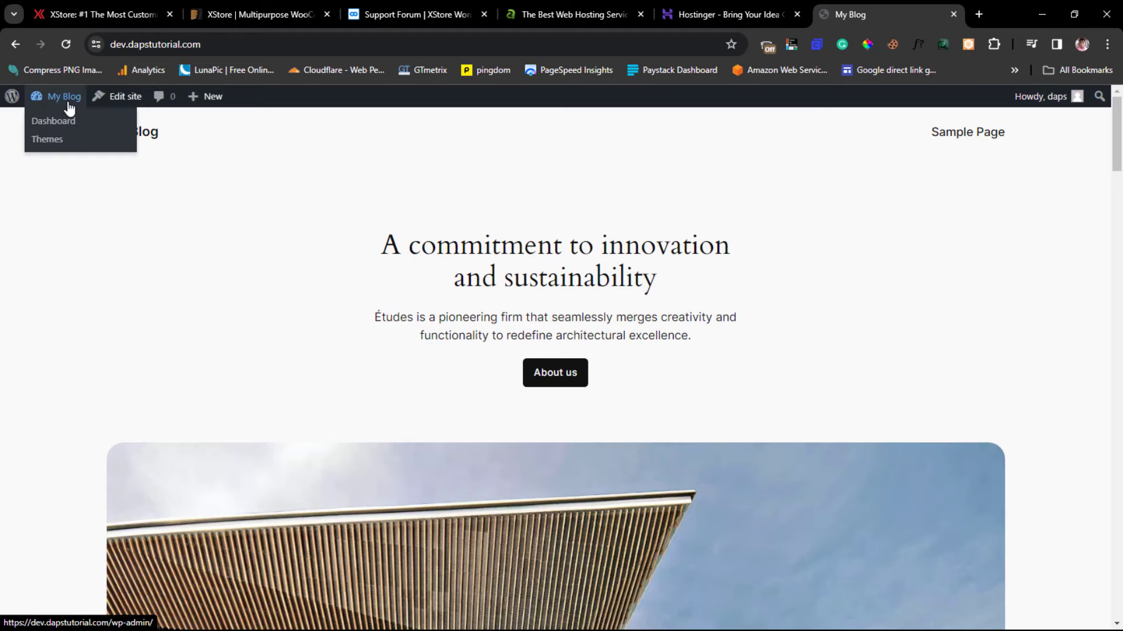
left_click(61, 121)
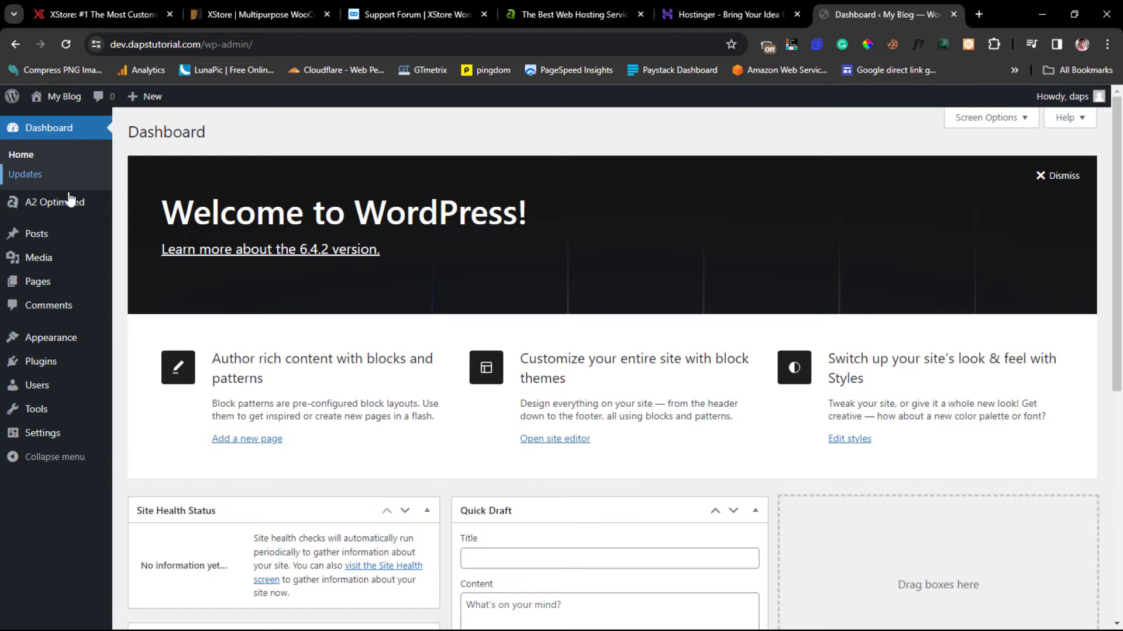
Go to the site's installed themes and open the page for adding a new theme
mouse_move(59, 208)
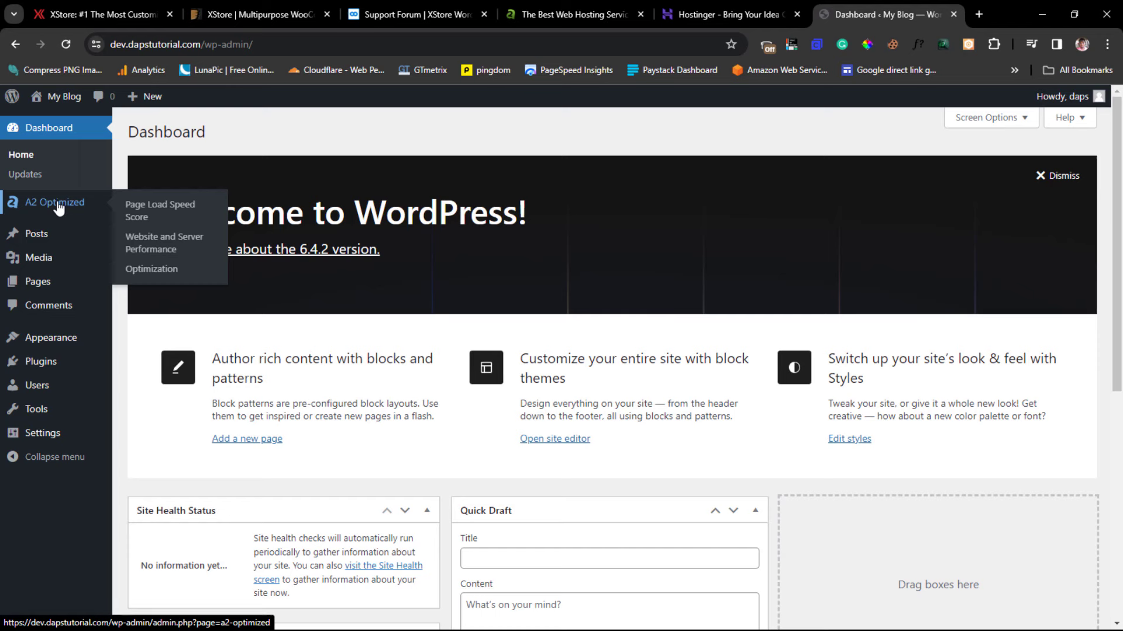
mouse_move(50, 338)
left_click(151, 344)
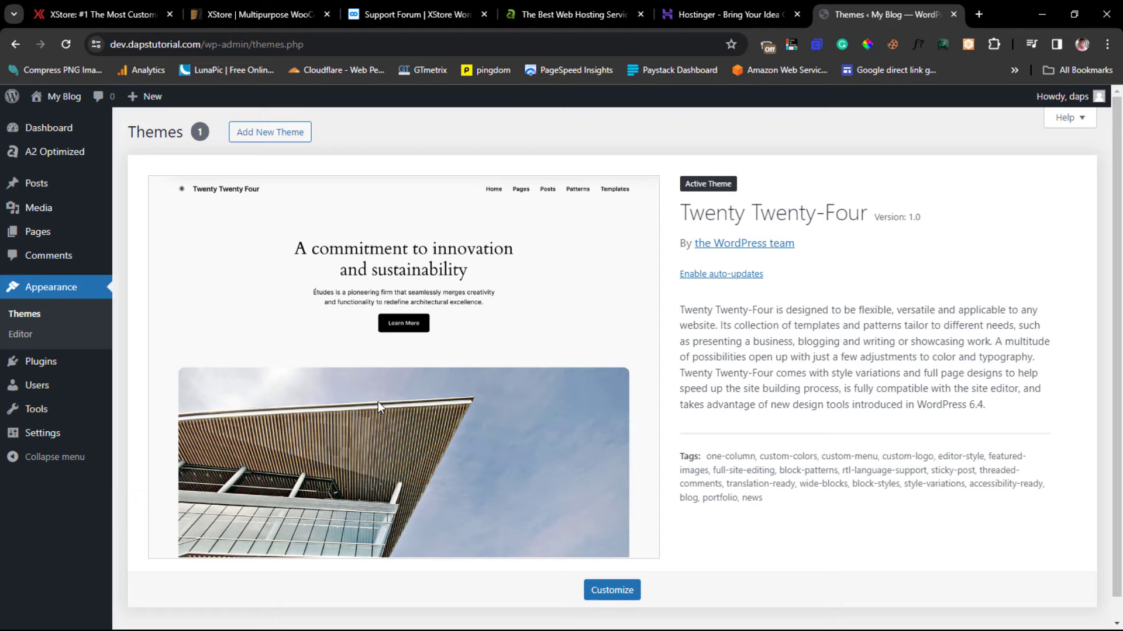
left_click(272, 132)
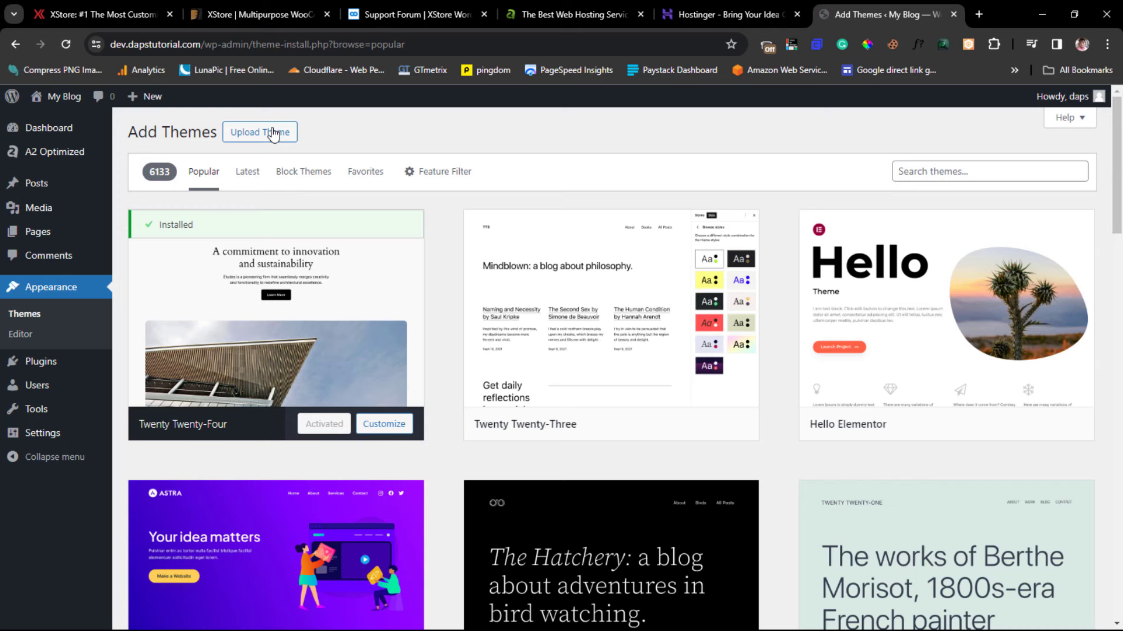
Open the account dashboard on the 8theme site and review the Downloadable Files, including the XStore installable archive
left_click(401, 12)
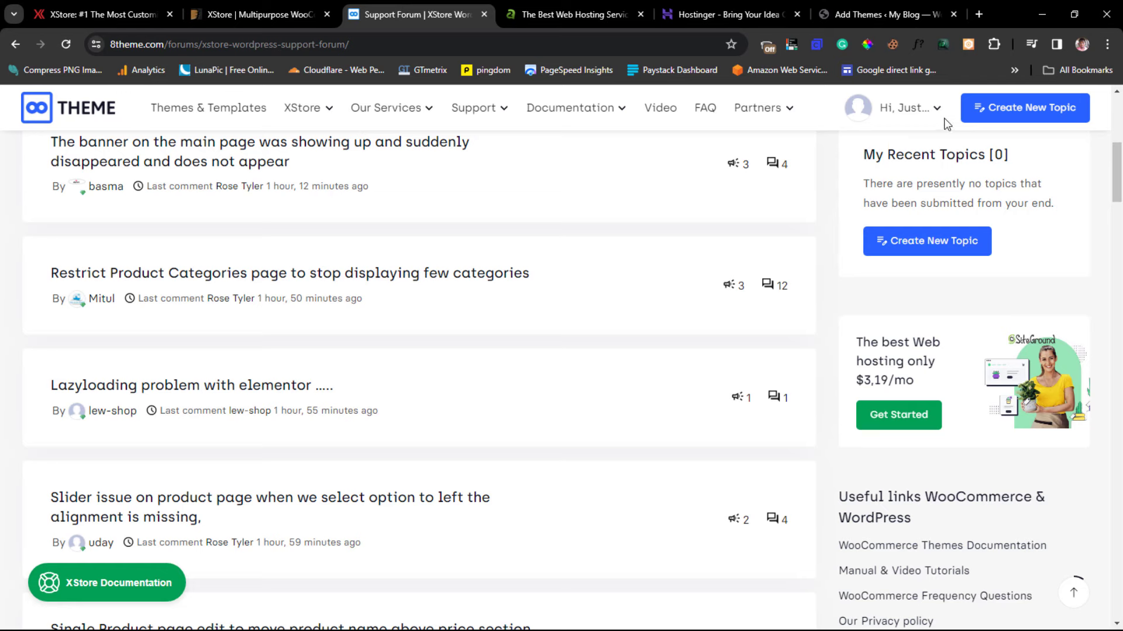
mouse_move(910, 118)
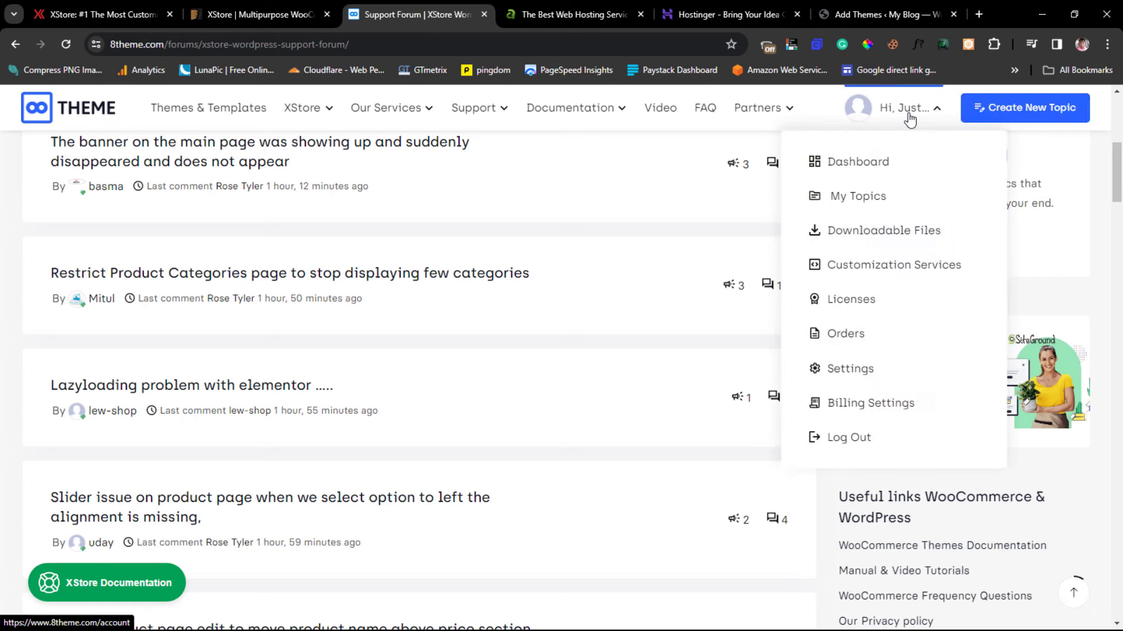
left_click(862, 167)
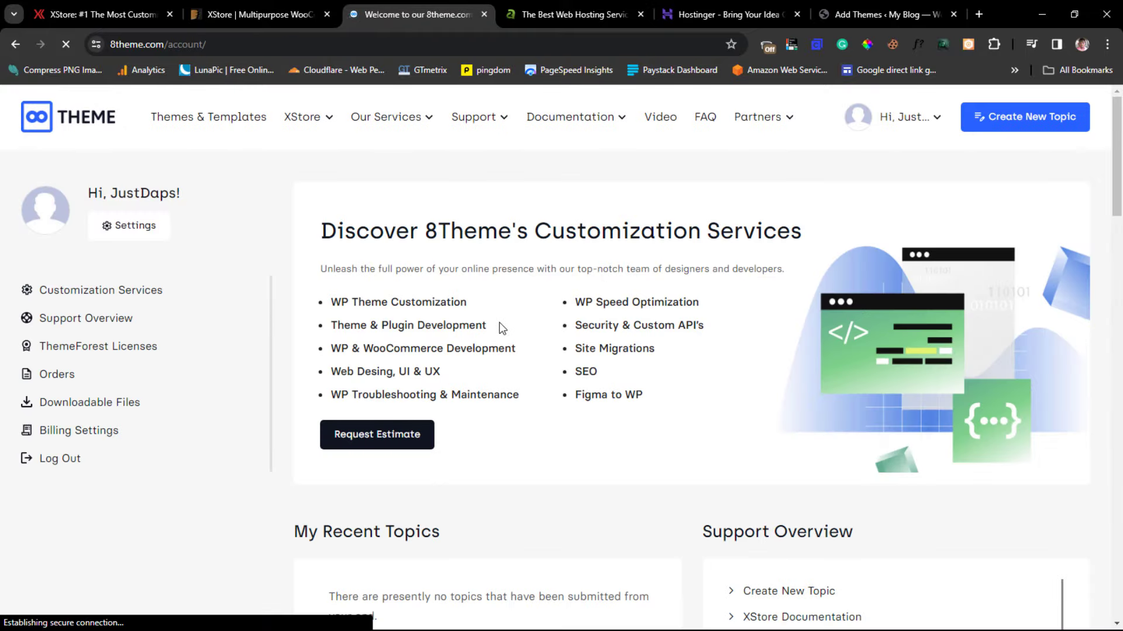
scroll(500, 330, "down", 6)
scroll(500, 336, "down", 5)
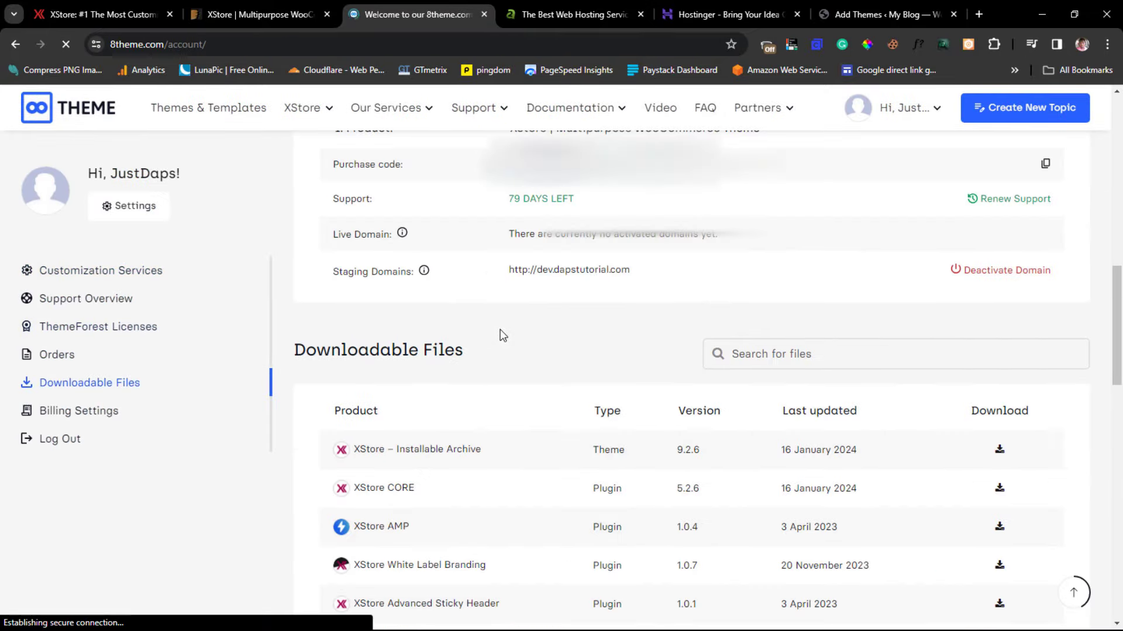
scroll(501, 335, "down", 2)
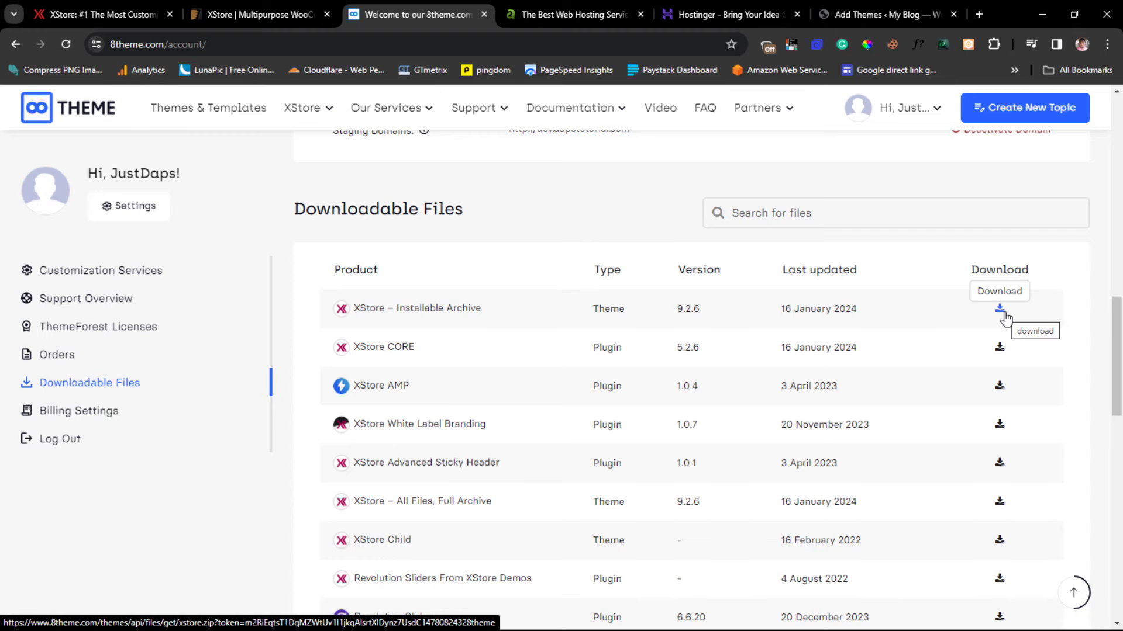
scroll(1001, 319, "down", 1)
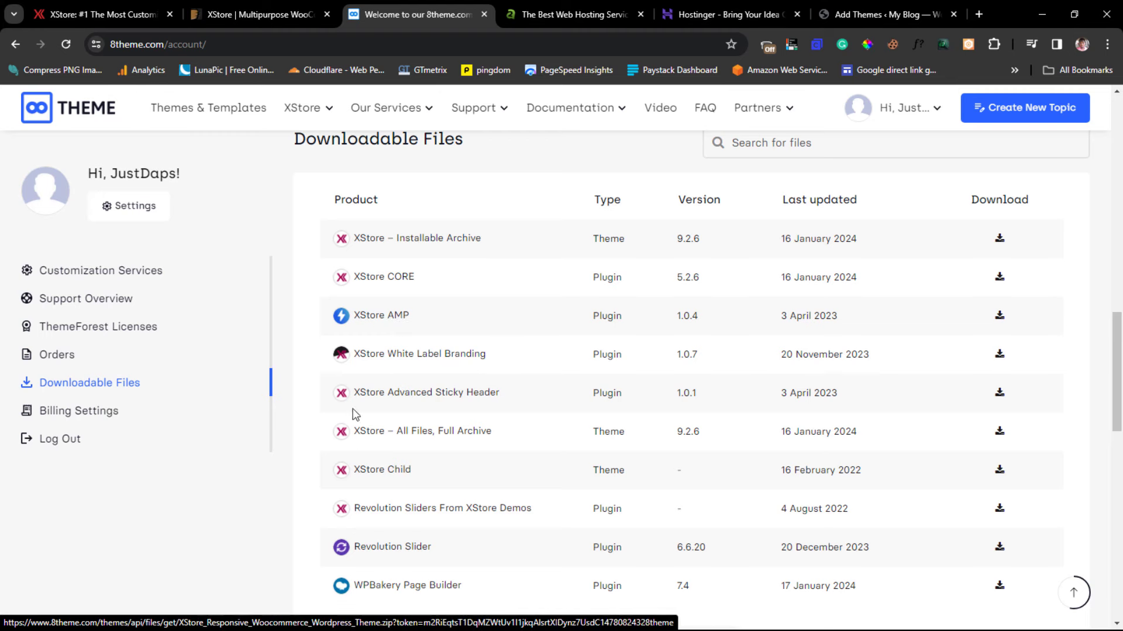
Switch back to the WordPress Add Themes page, then upload and install the theme file xstore (1).zip
left_click(866, 14)
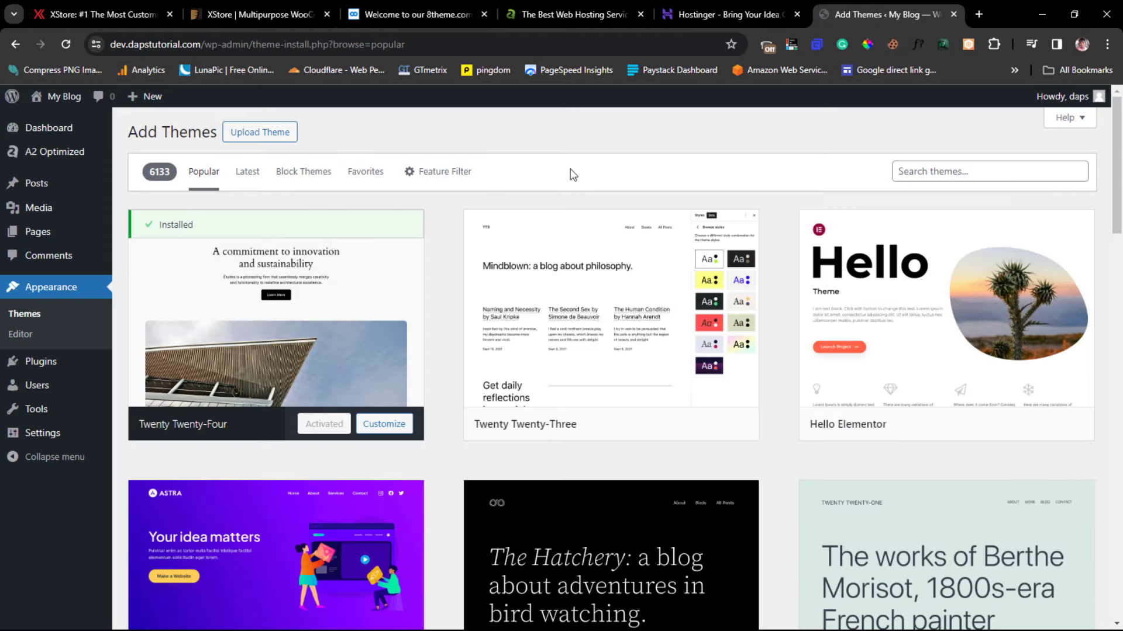
left_click(274, 132)
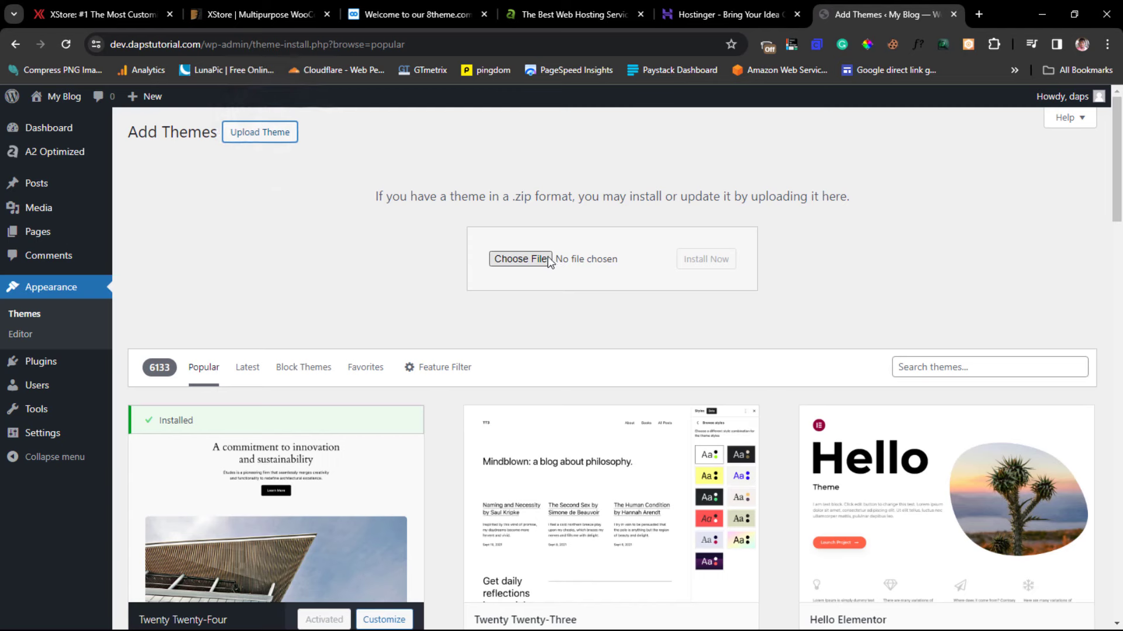
left_click(521, 259)
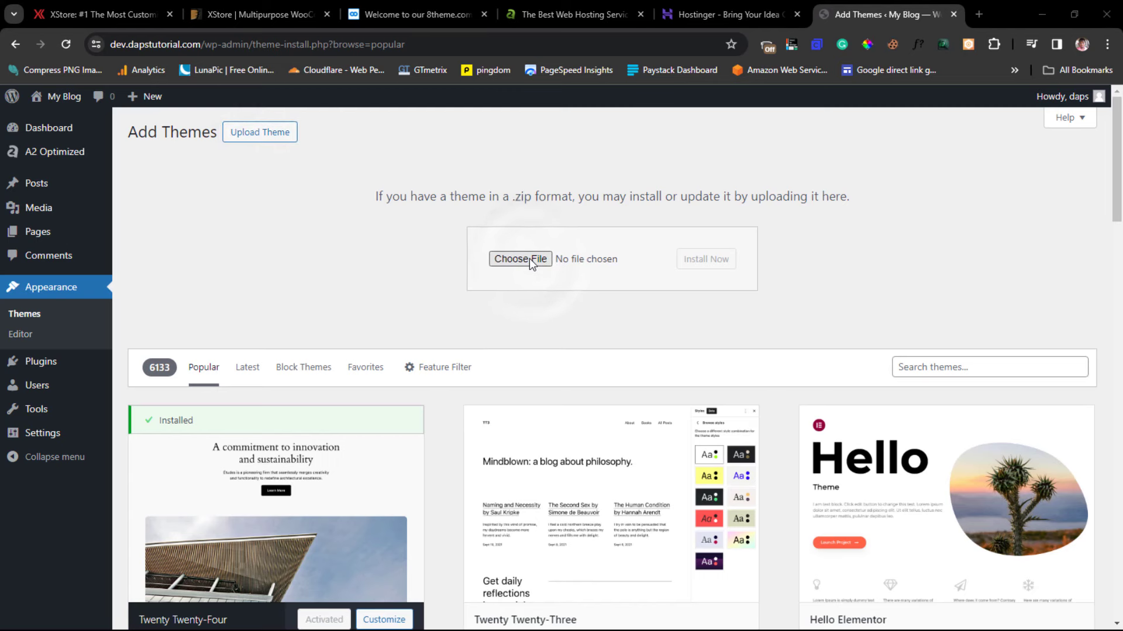
left_click(710, 262)
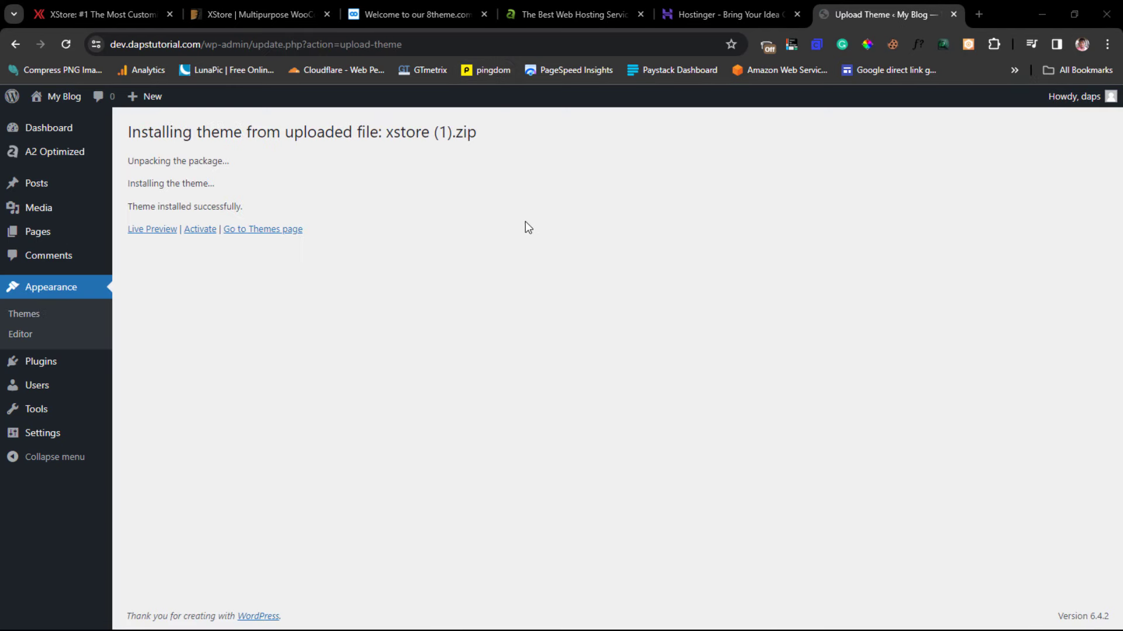
Activate the installed XStore theme, close the introduction video and go to the Theme Registration section
left_click(202, 234)
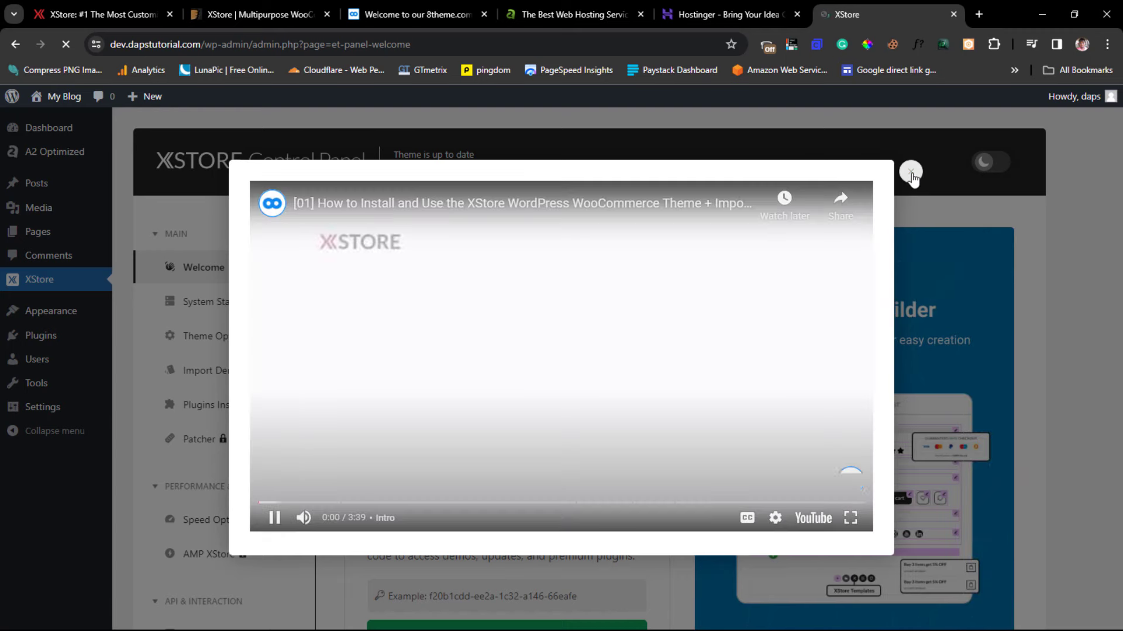
left_click(910, 172)
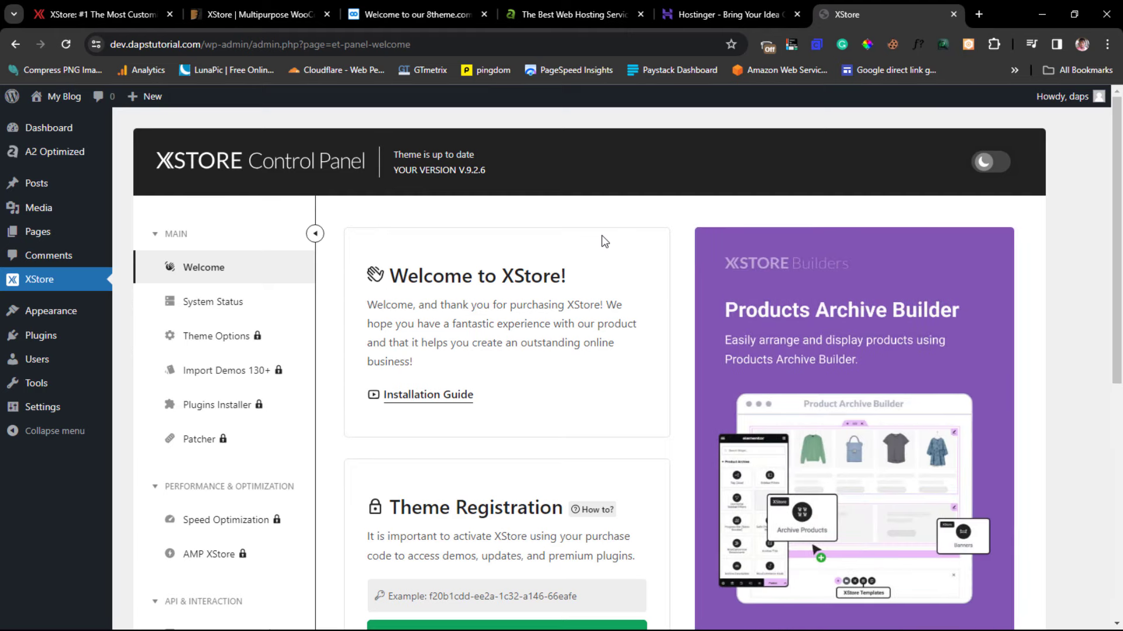
scroll(605, 242, "down", 1)
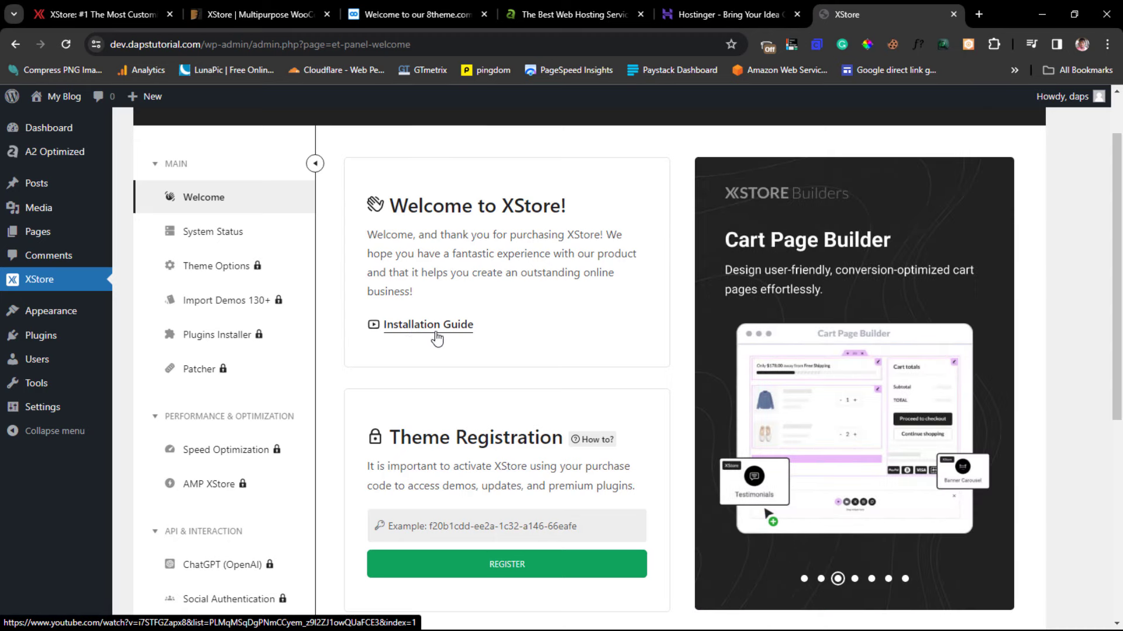
scroll(556, 315, "down", 2)
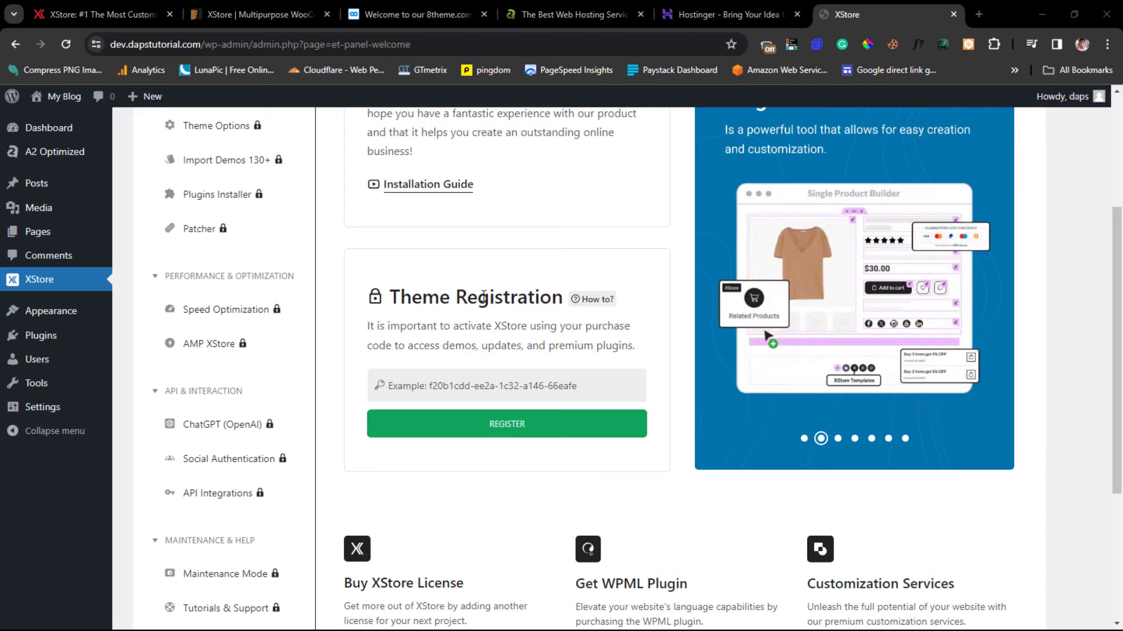
Return to the 8theme account page and copy the XStore purchase code from the ThemeForest License section
left_click(400, 9)
scroll(409, 328, "up", 7)
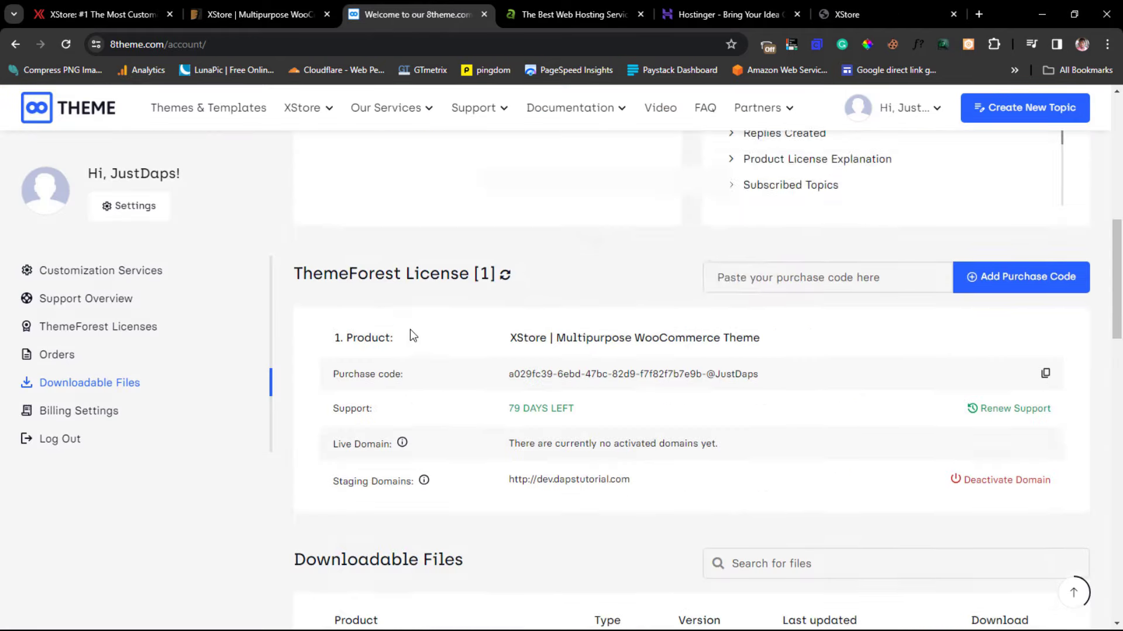
scroll(410, 328, "down", 9)
scroll(411, 335, "up", 7)
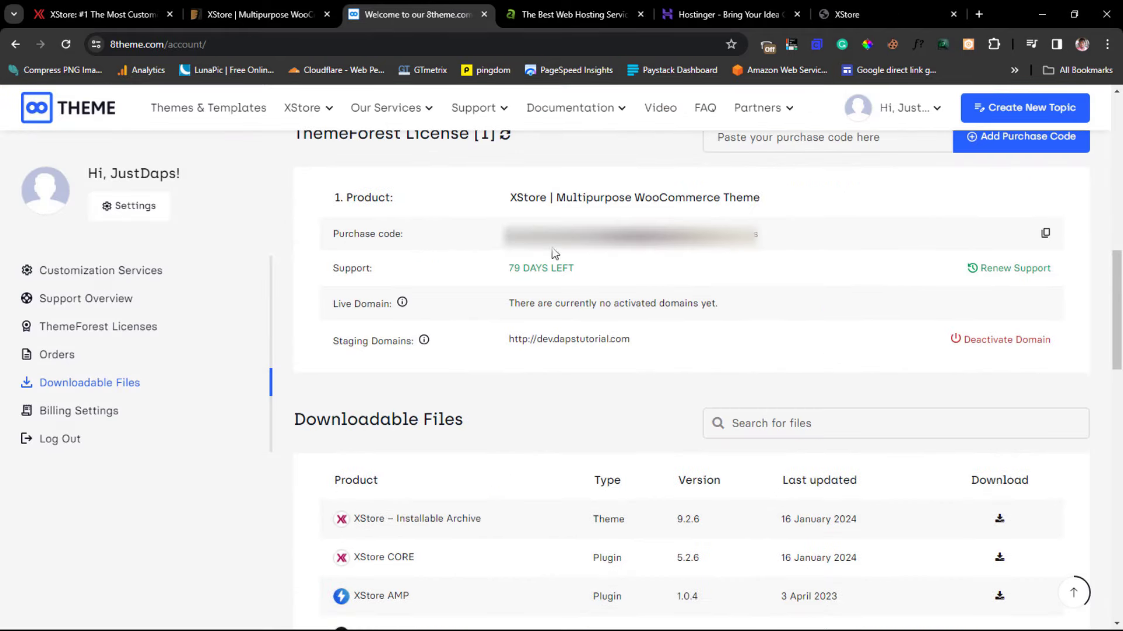
left_click_drag(769, 234, 506, 235)
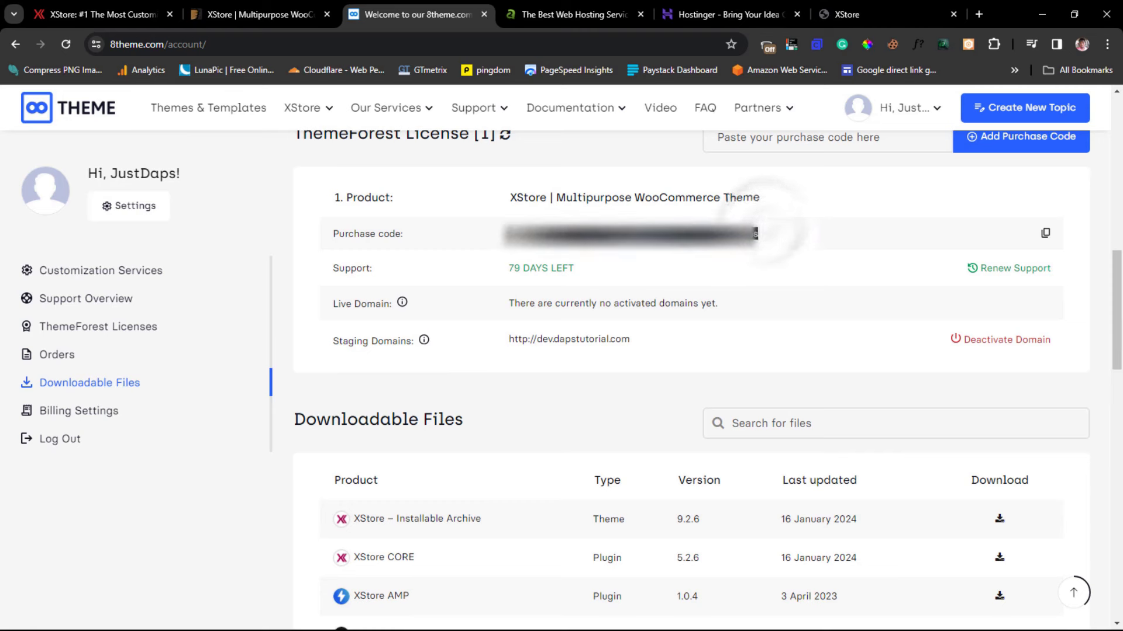
left_click(1046, 236)
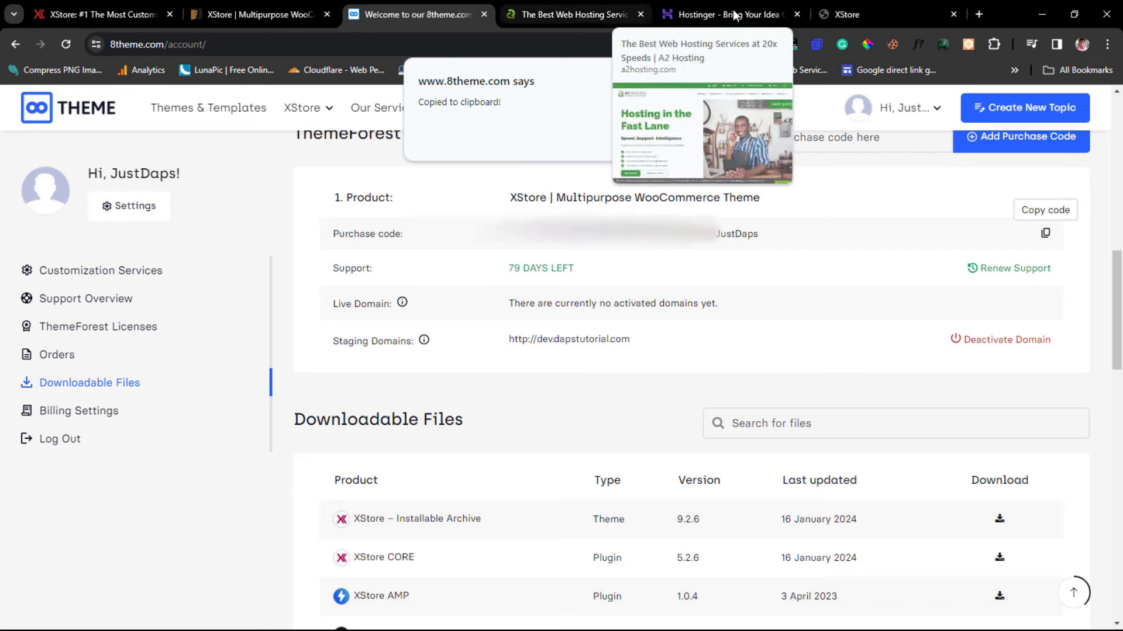
Submit the copied purchase code in XStore's Theme Registration form and declare the domain as a Staging Website
left_click(869, 9)
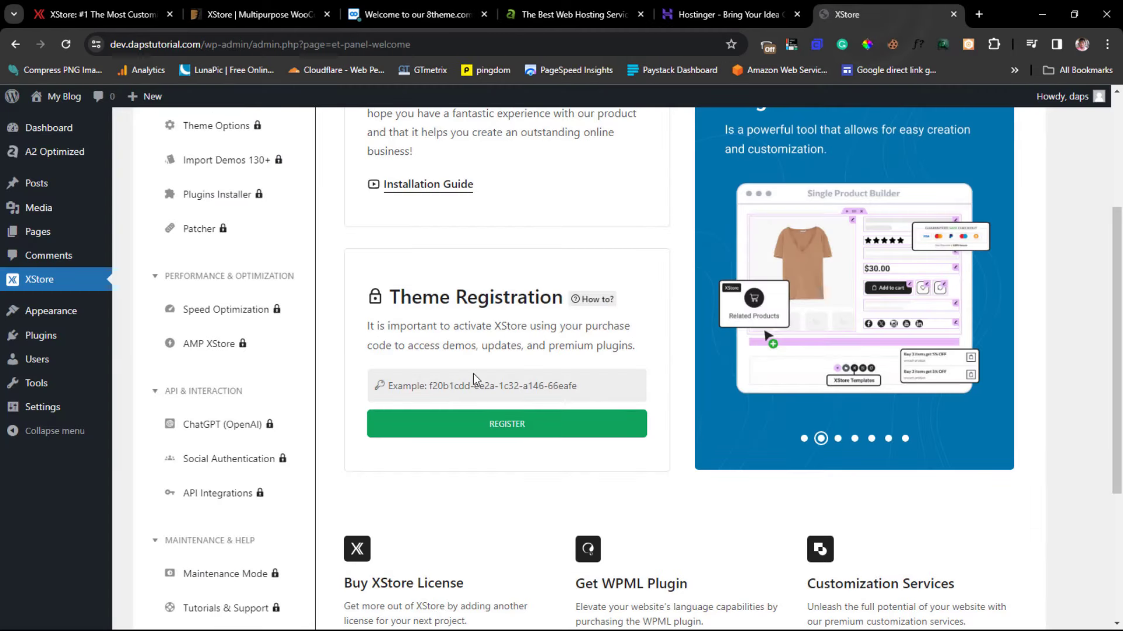
left_click(454, 390)
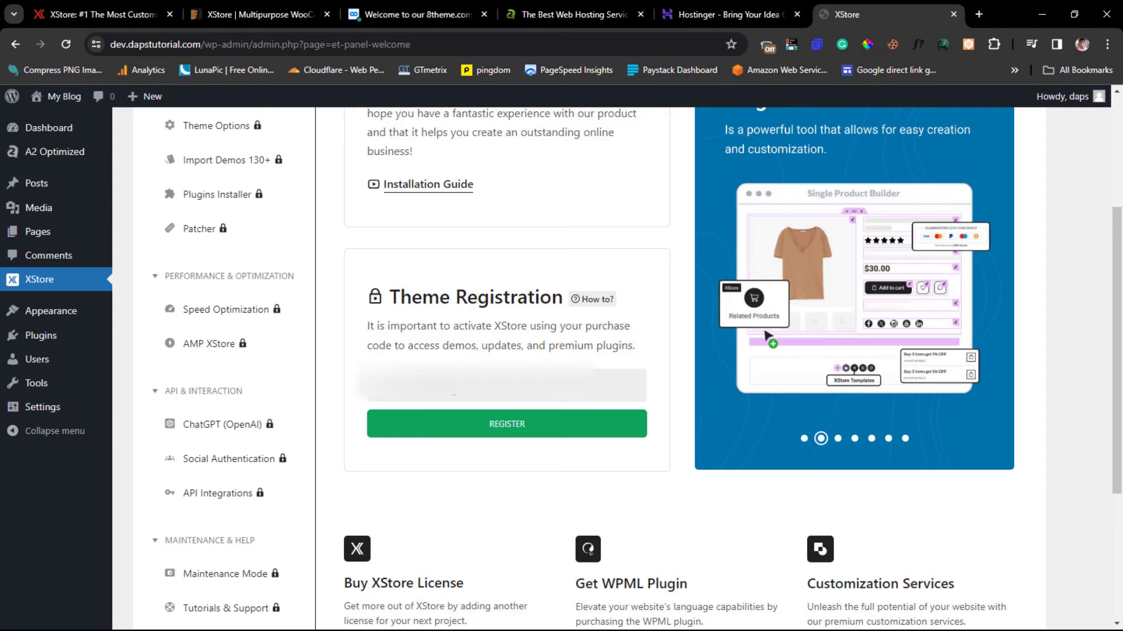
key("ctrl+v")
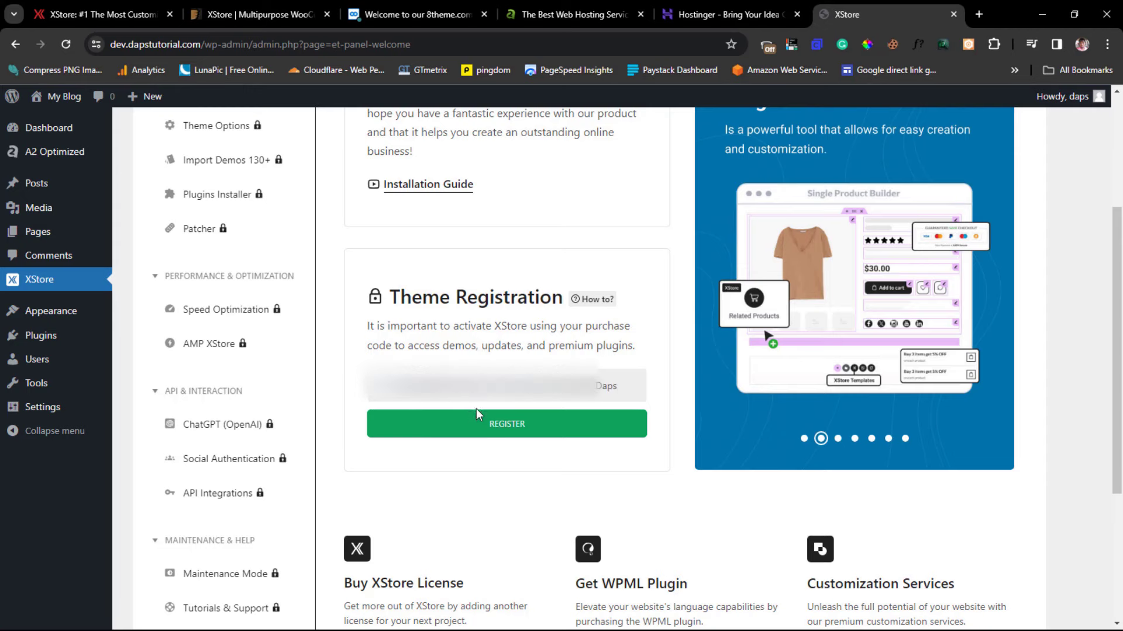
left_click(484, 425)
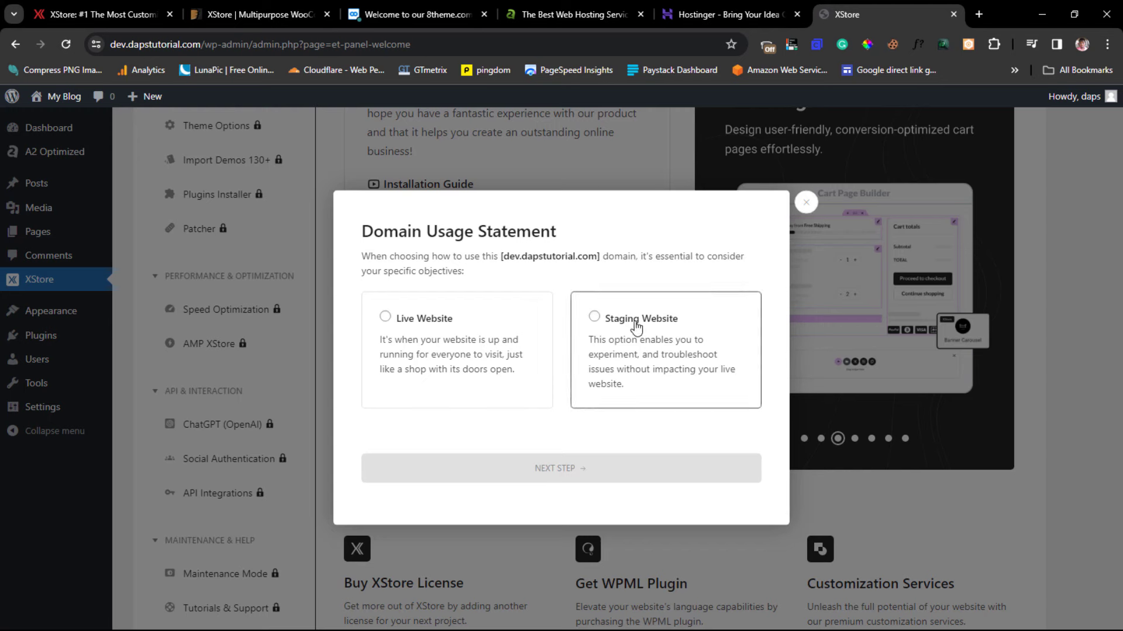
left_click(595, 318)
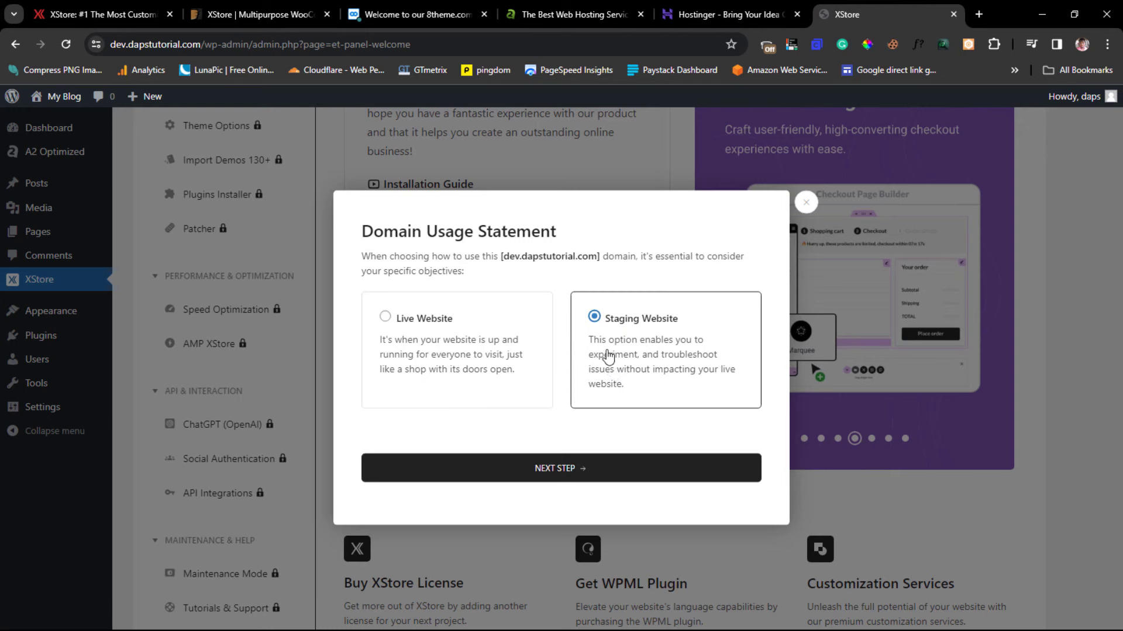
left_click(571, 478)
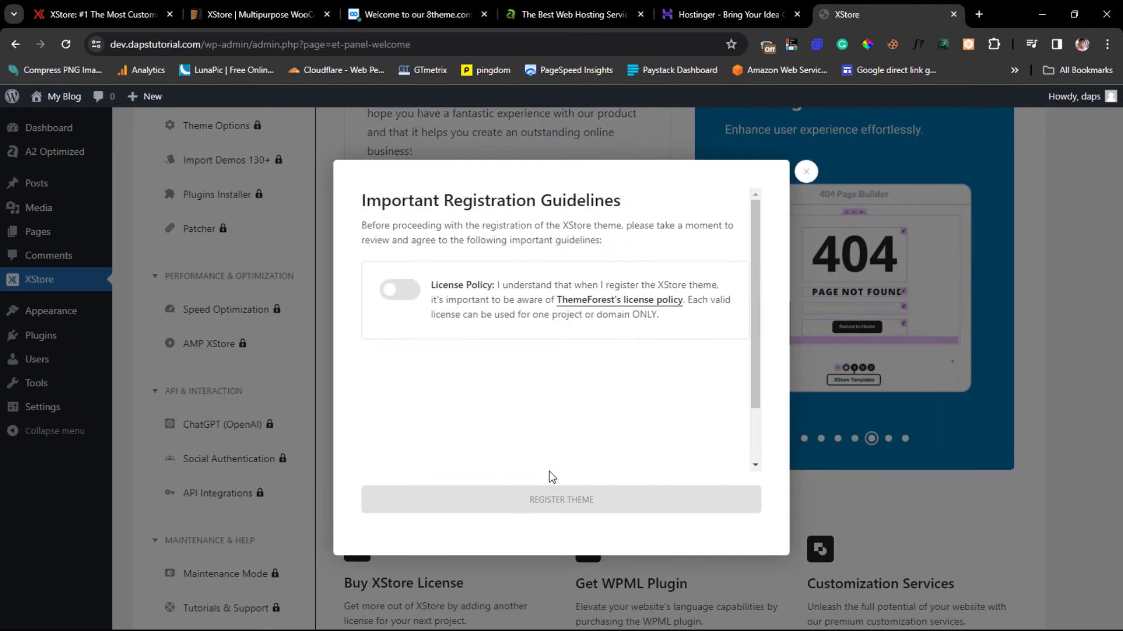
Agree to the License Policy, Data Storage Consent and Manual Domain Verification guidelines and register the theme
left_click(404, 291)
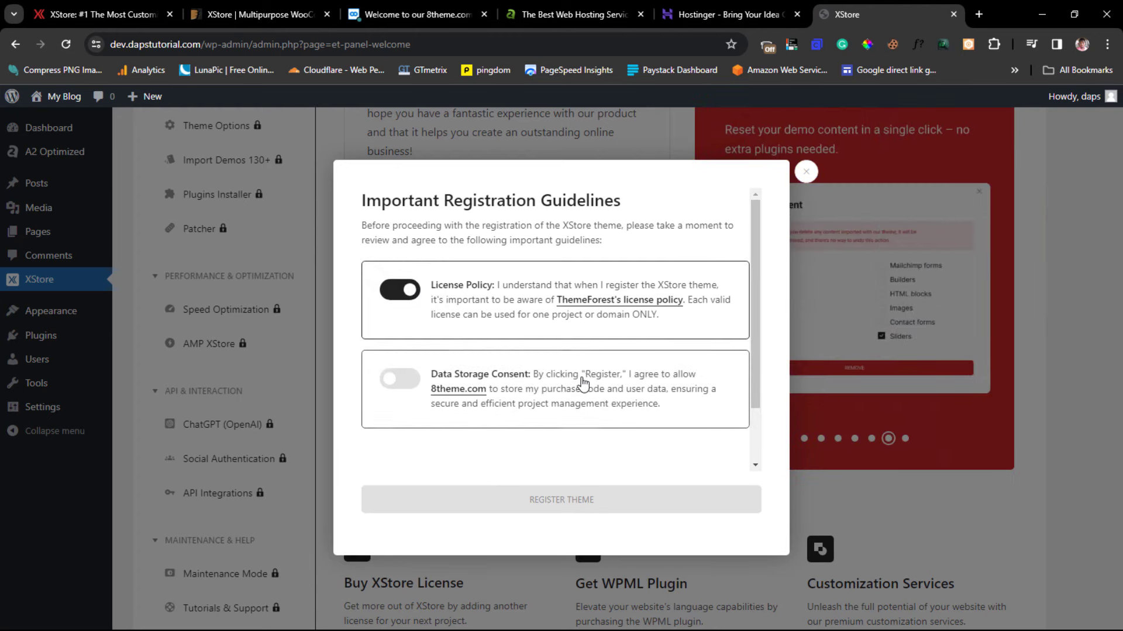
left_click(398, 379)
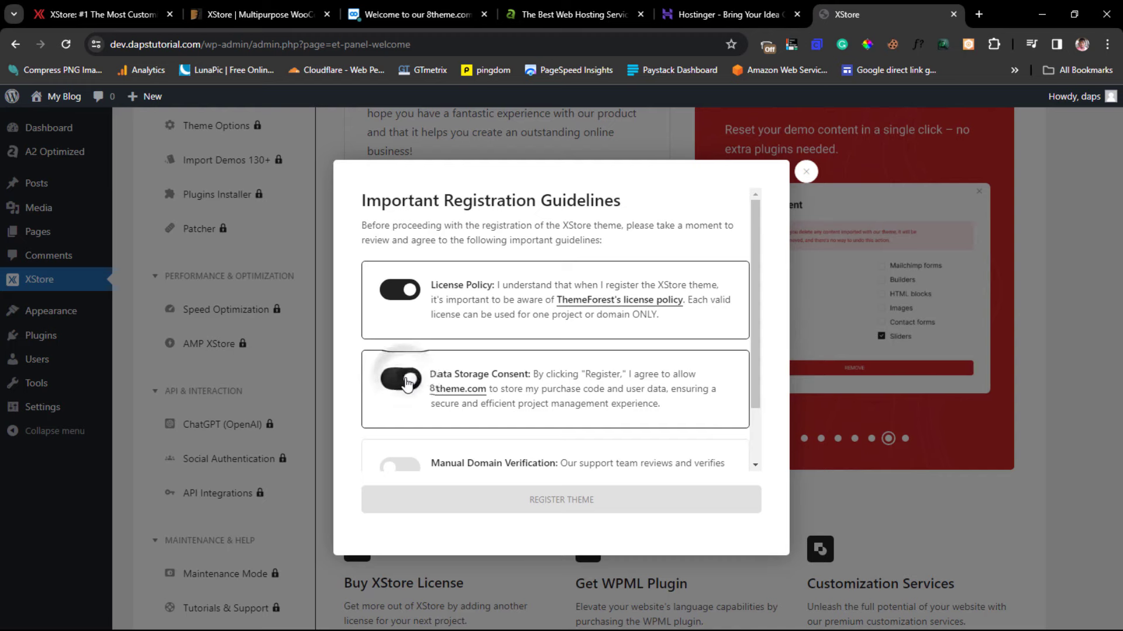
scroll(496, 426, "down", 1)
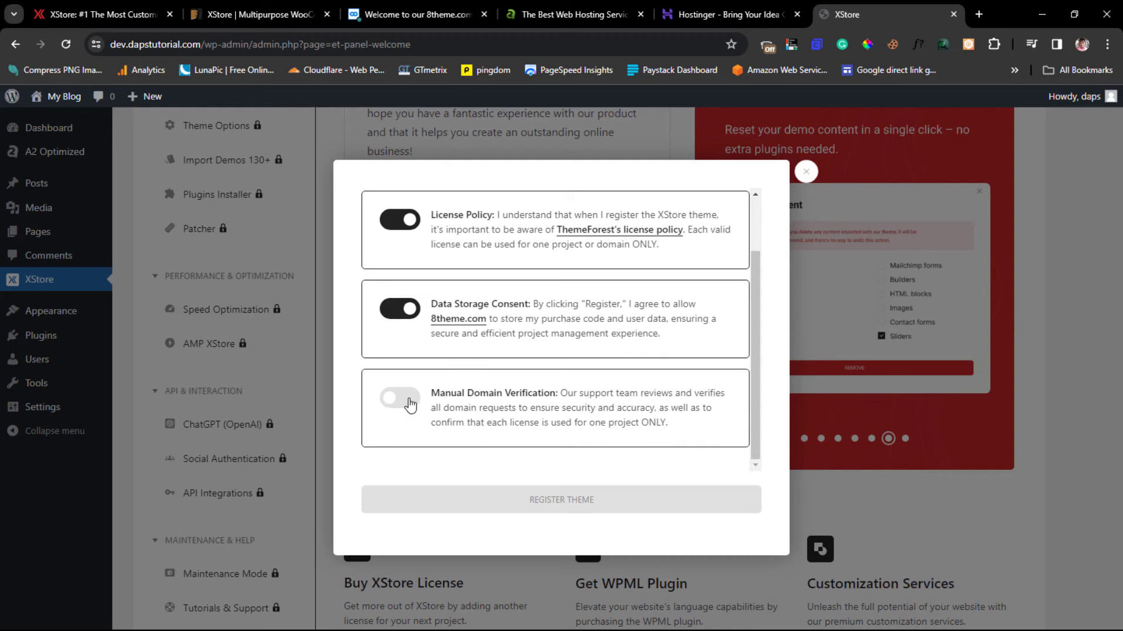
left_click(408, 400)
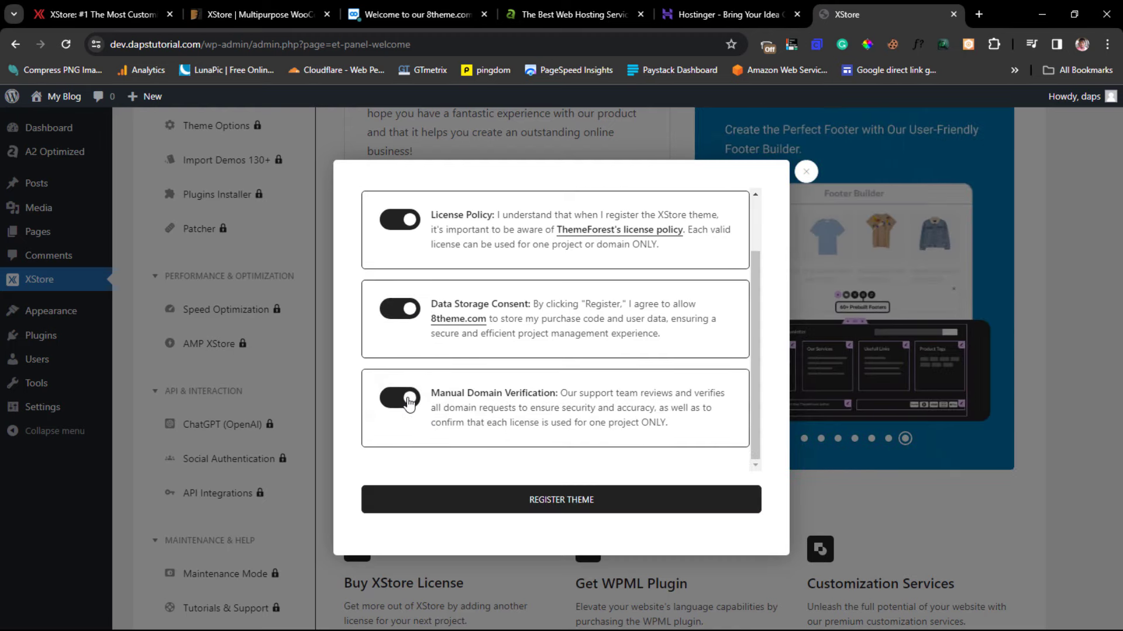
left_click(568, 506)
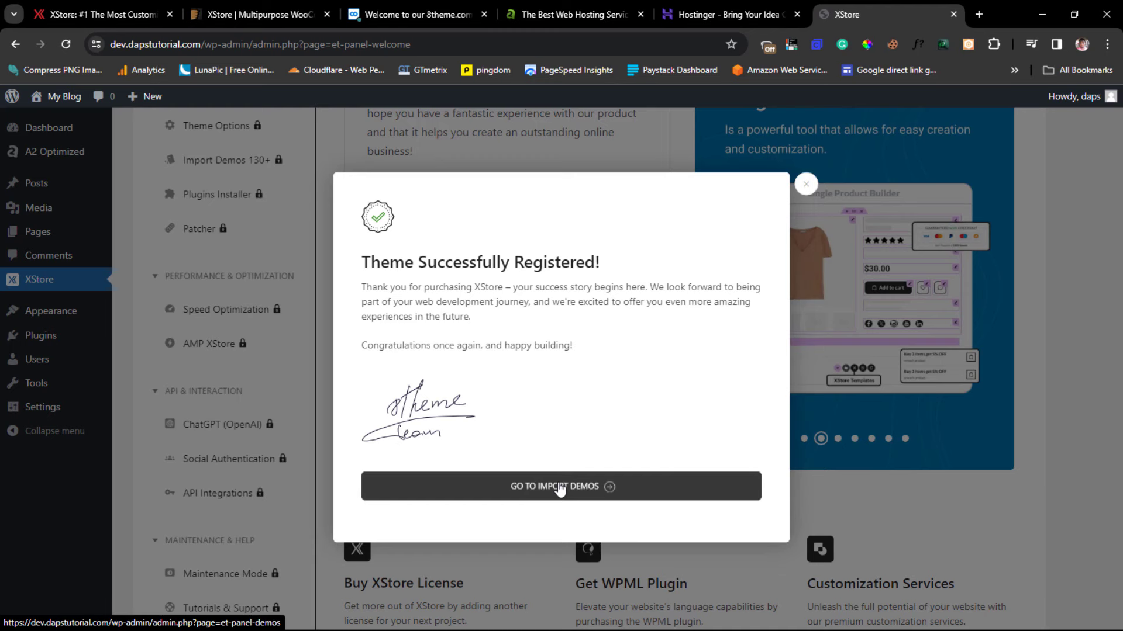
Go to the Import Demos page of XStore and look through the available prebuilt websites
left_click(560, 488)
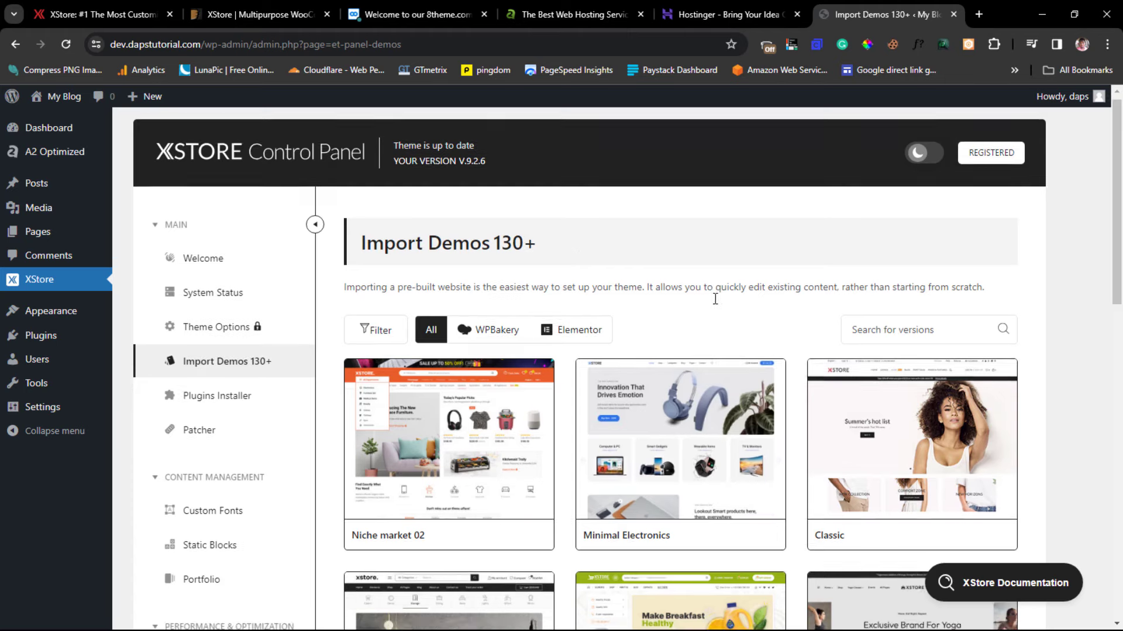
scroll(714, 293, "down", 6)
scroll(716, 305, "down", 6)
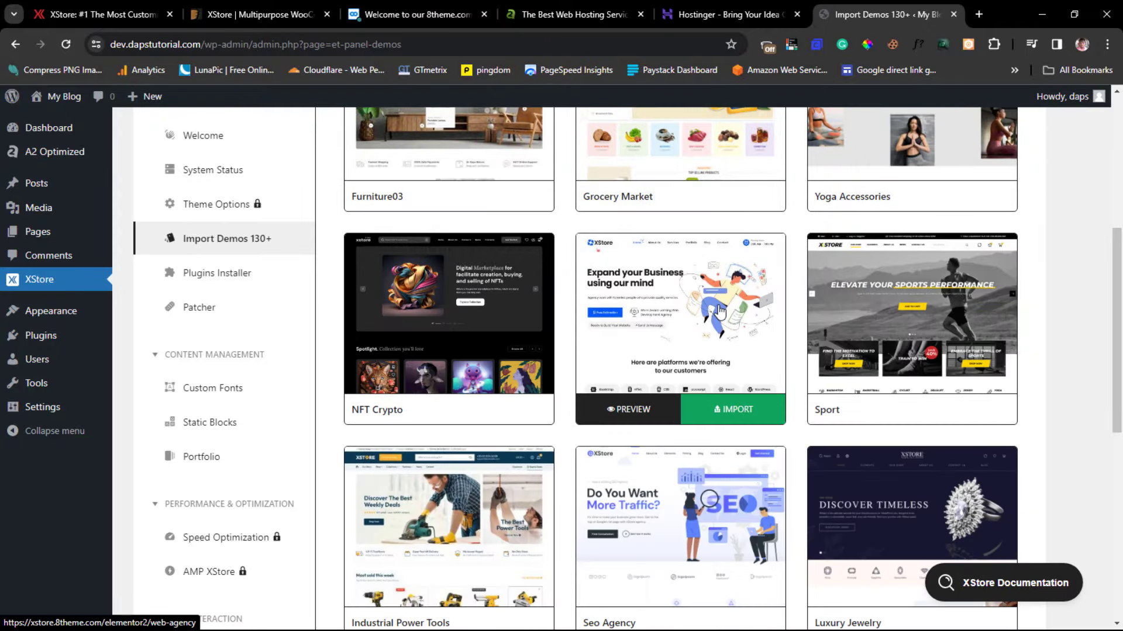
scroll(720, 314, "up", 12)
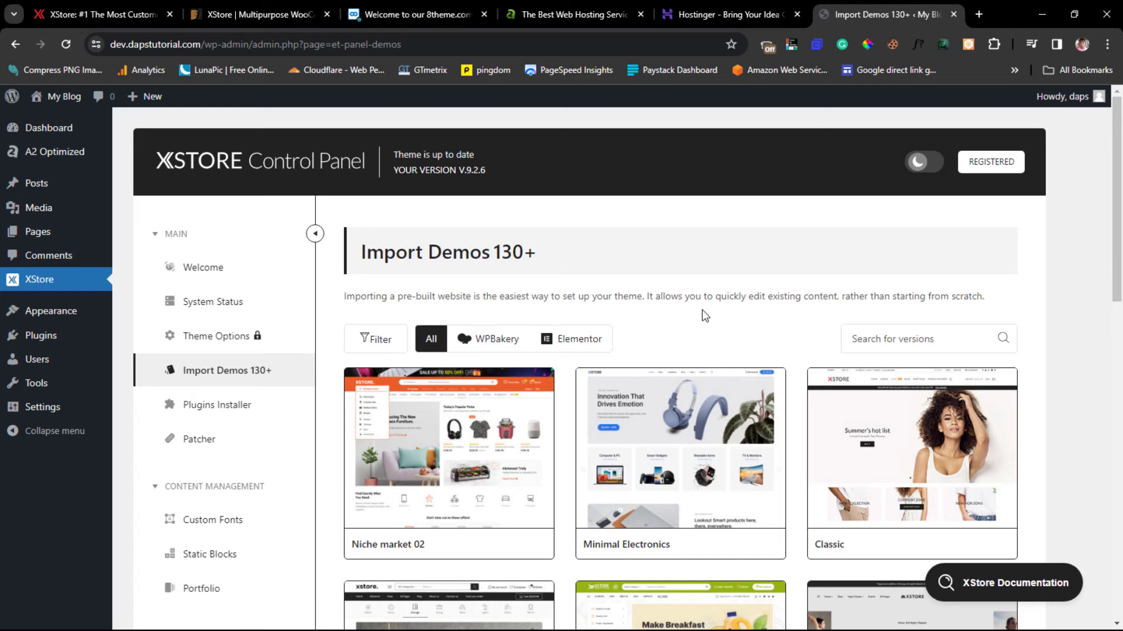
Filter the demos to Elementor versions and browse the matching prebuilt websites
left_click(572, 339)
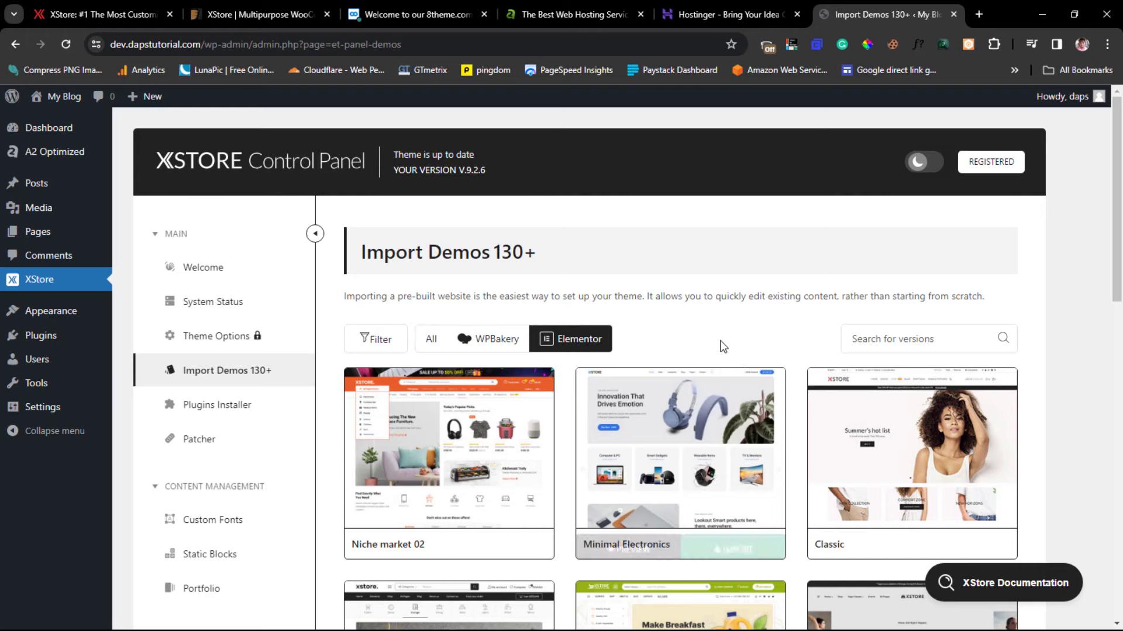
scroll(750, 339, "down", 3)
scroll(751, 340, "down", 2)
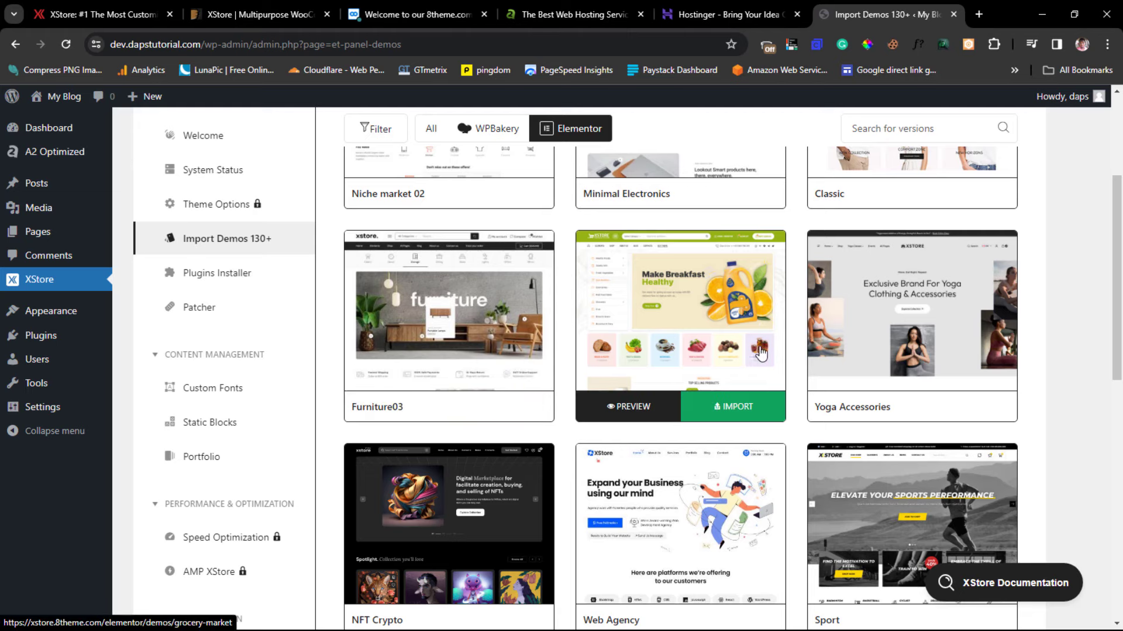
scroll(796, 360, "down", 4)
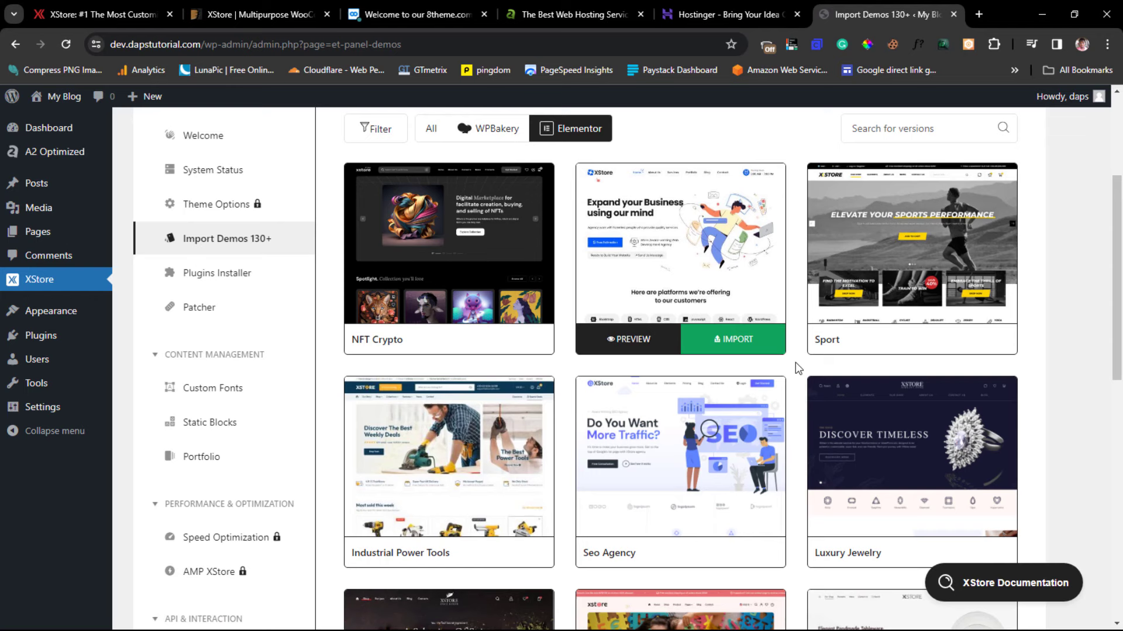
Find the Sneakers demo among the Elementor prebuilt websites and open its live preview
scroll(795, 364, "down", 6)
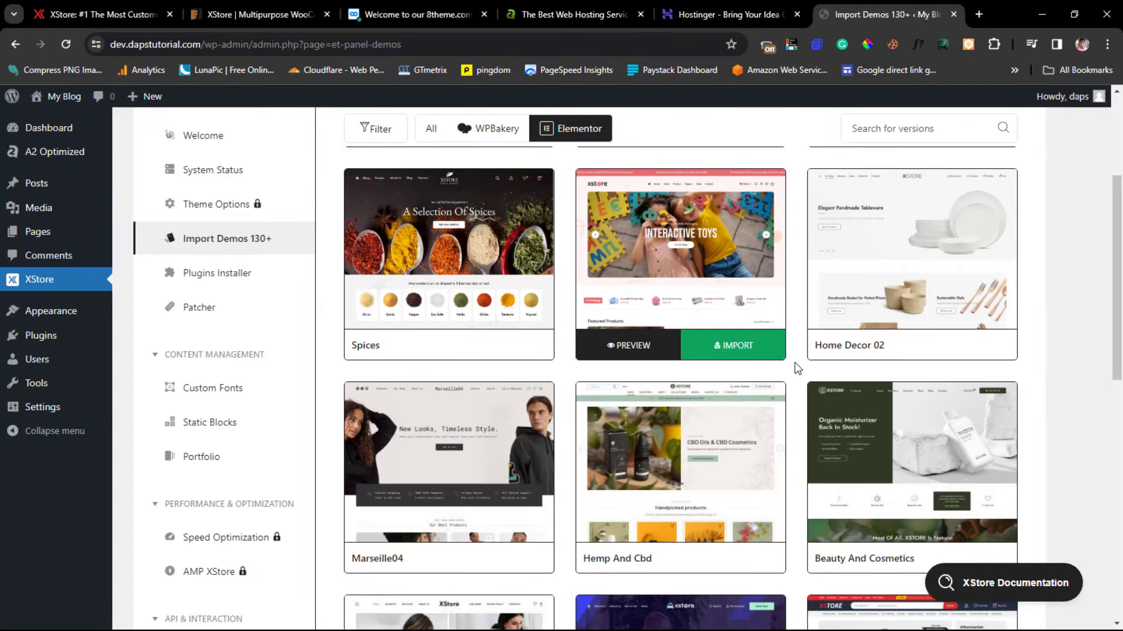
scroll(795, 367, "down", 10)
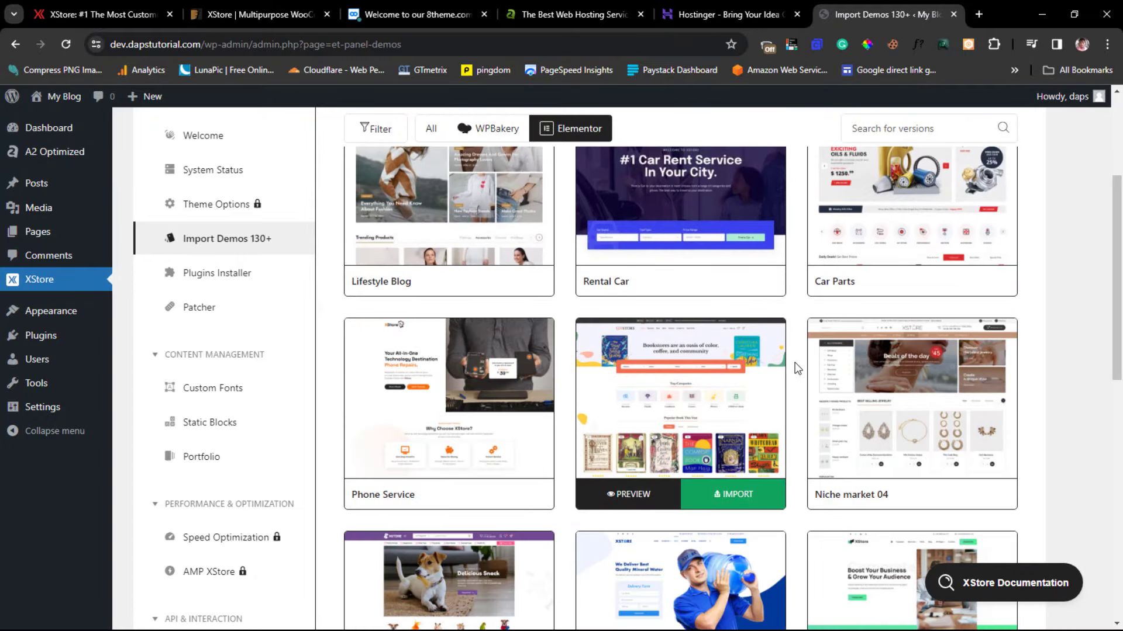
scroll(795, 368, "down", 1)
scroll(796, 367, "down", 2)
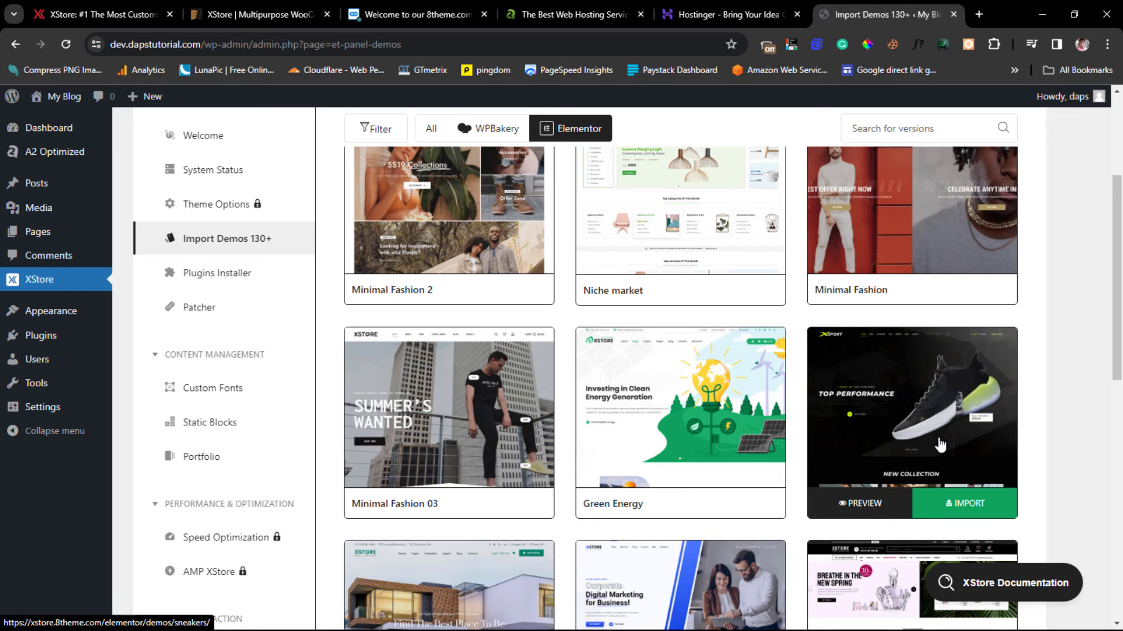
left_click(852, 506)
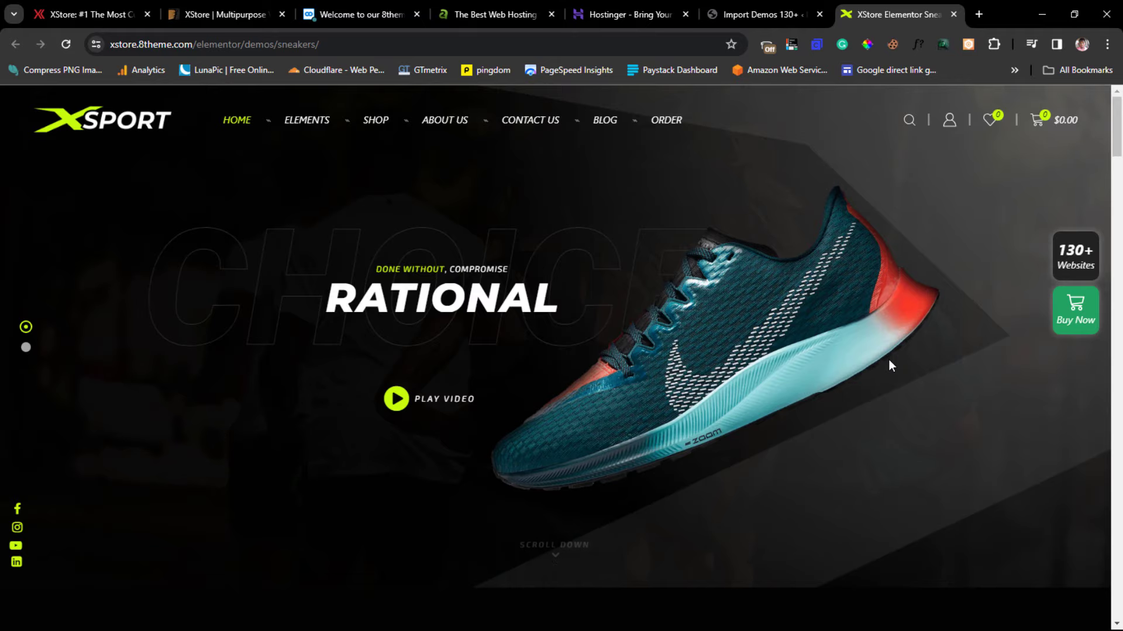
Examine the Sneakers demo's home page from the hero section down to the footer, and close the preview
scroll(889, 361, "down", 8)
scroll(889, 359, "down", 1)
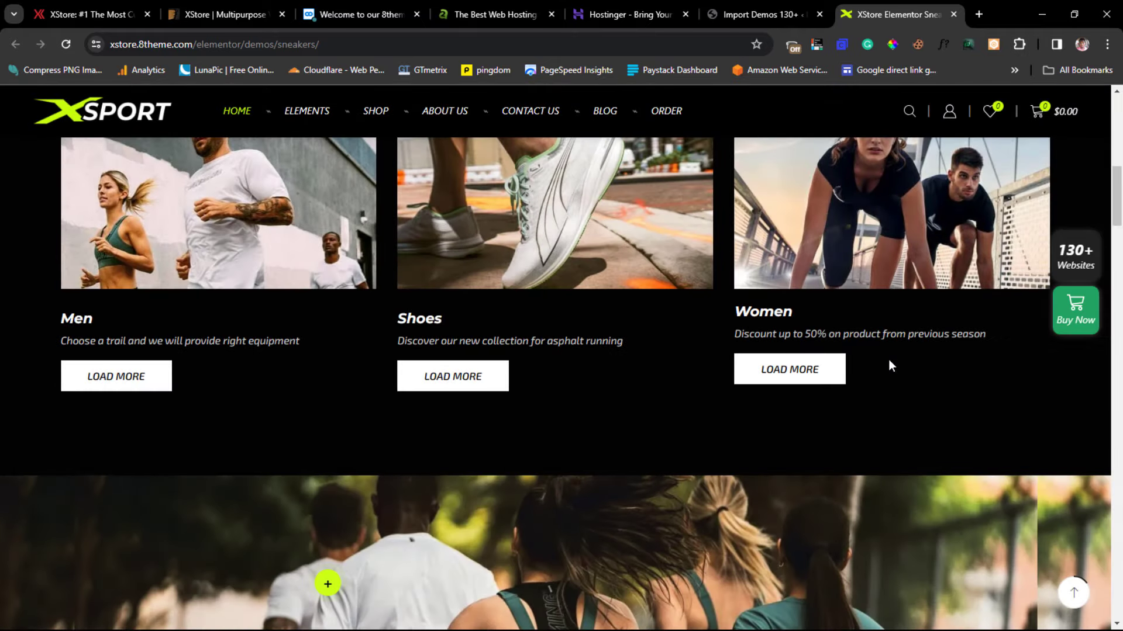
scroll(917, 352, "down", 15)
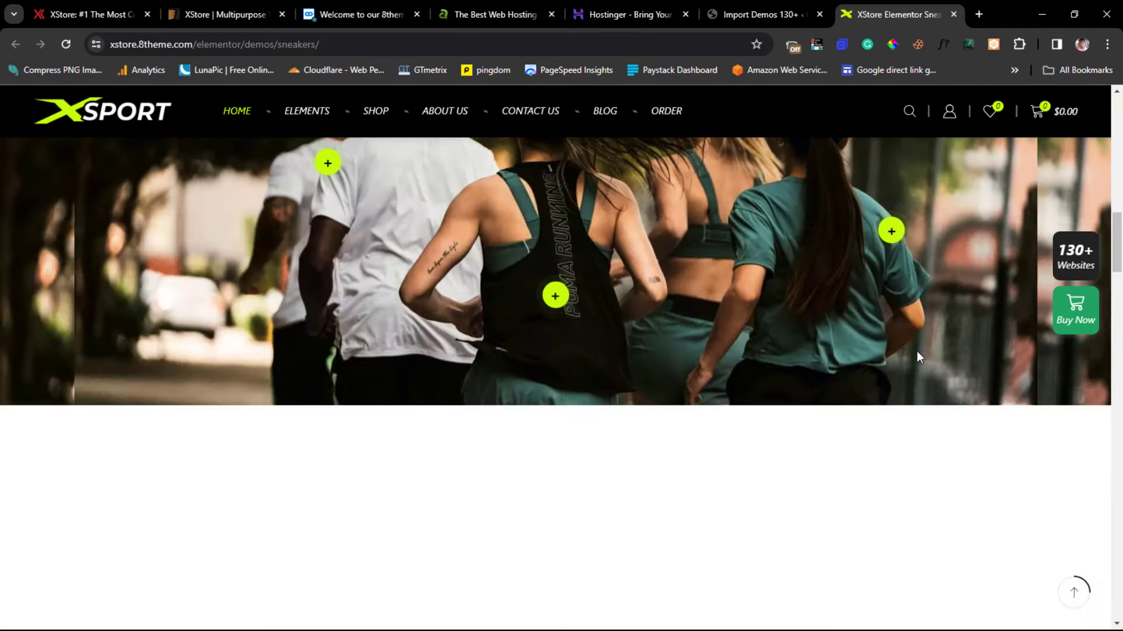
scroll(918, 356, "down", 10)
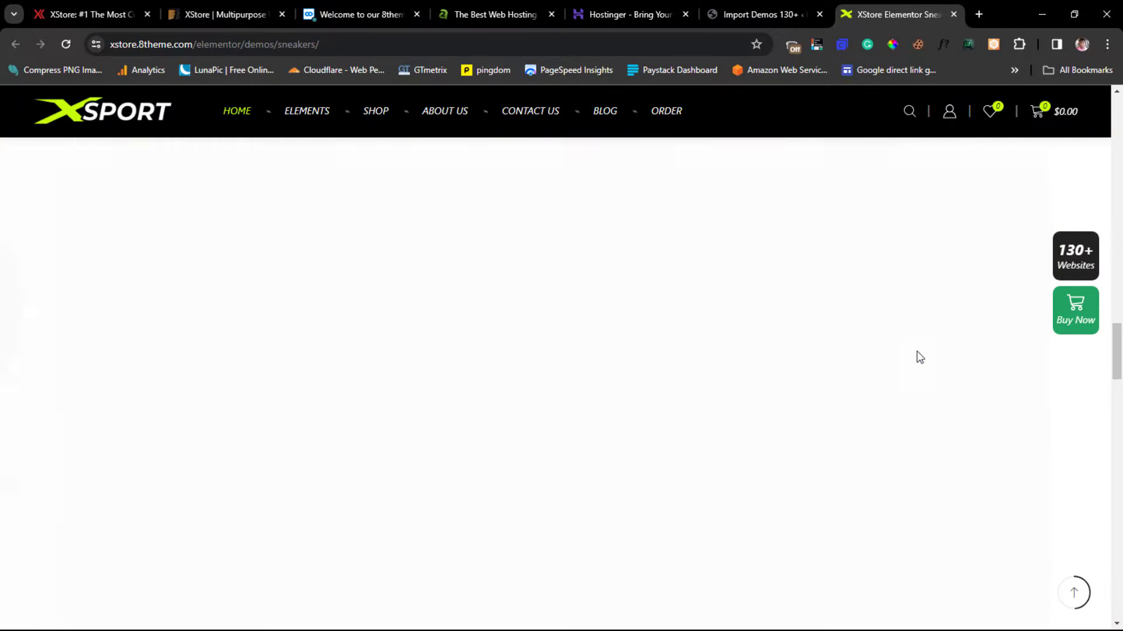
scroll(918, 358, "down", 6)
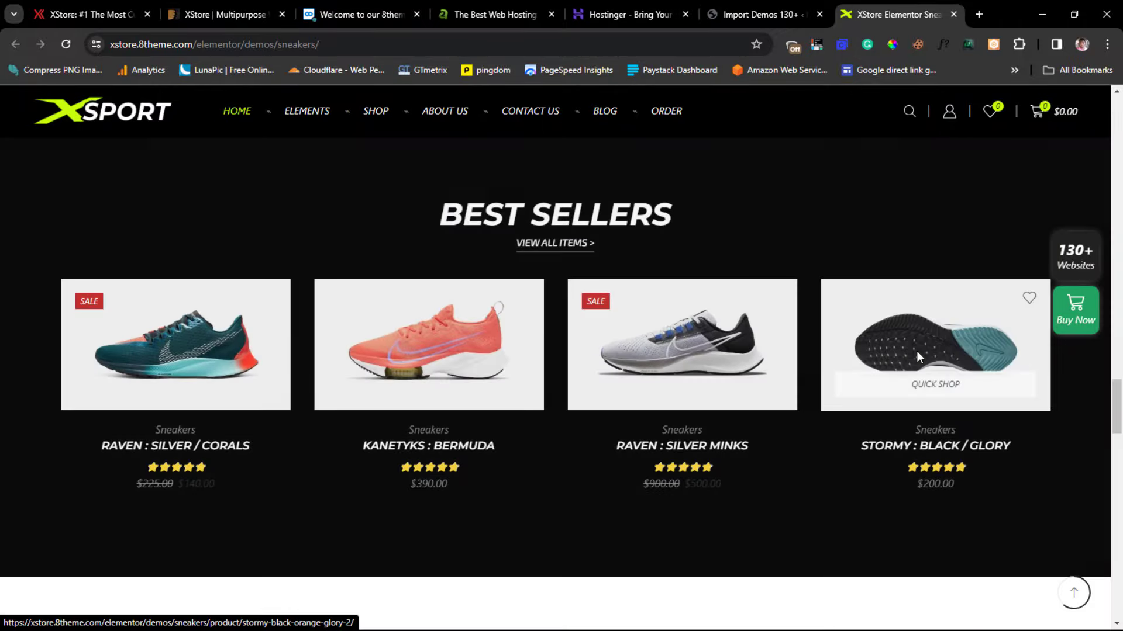
scroll(918, 358, "down", 7)
scroll(918, 358, "down", 2)
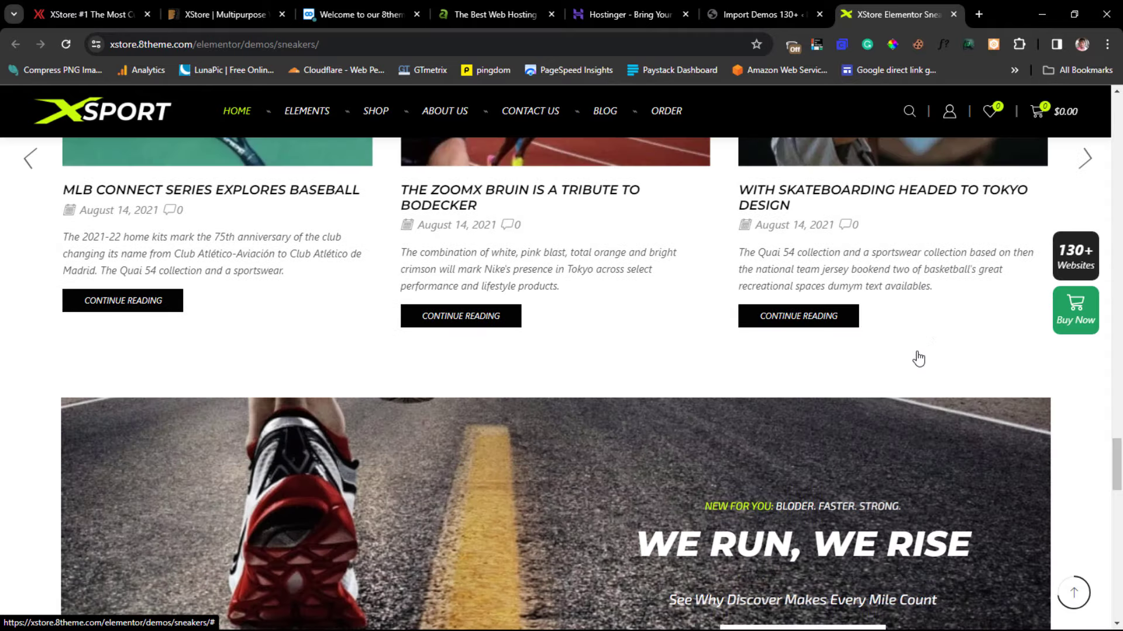
scroll(918, 358, "down", 4)
scroll(918, 356, "down", 5)
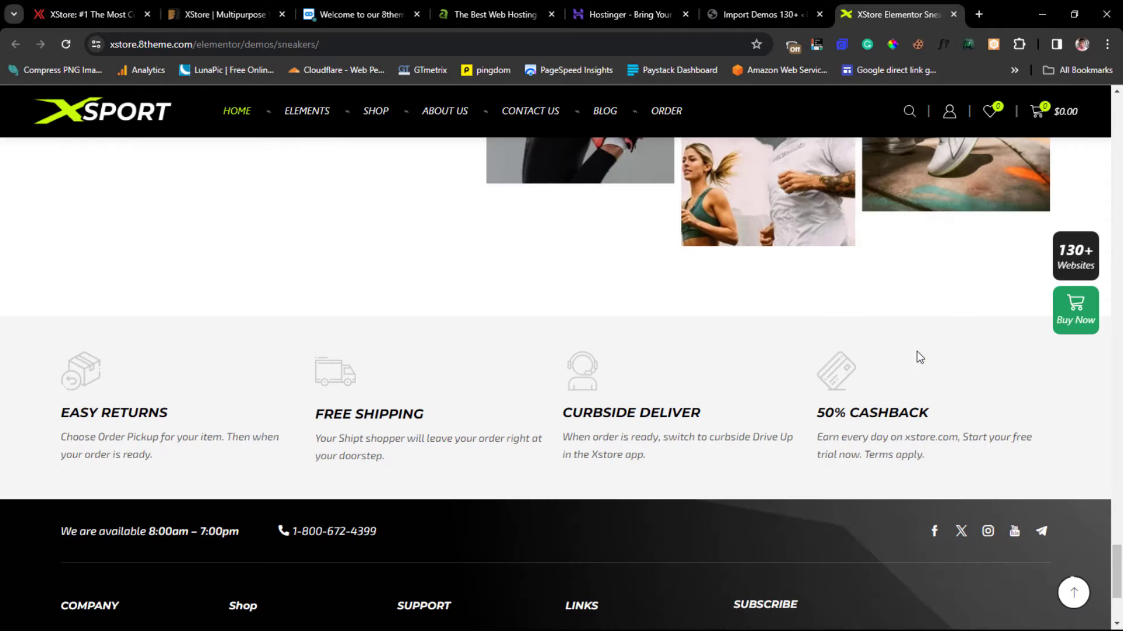
scroll(918, 357, "down", 3)
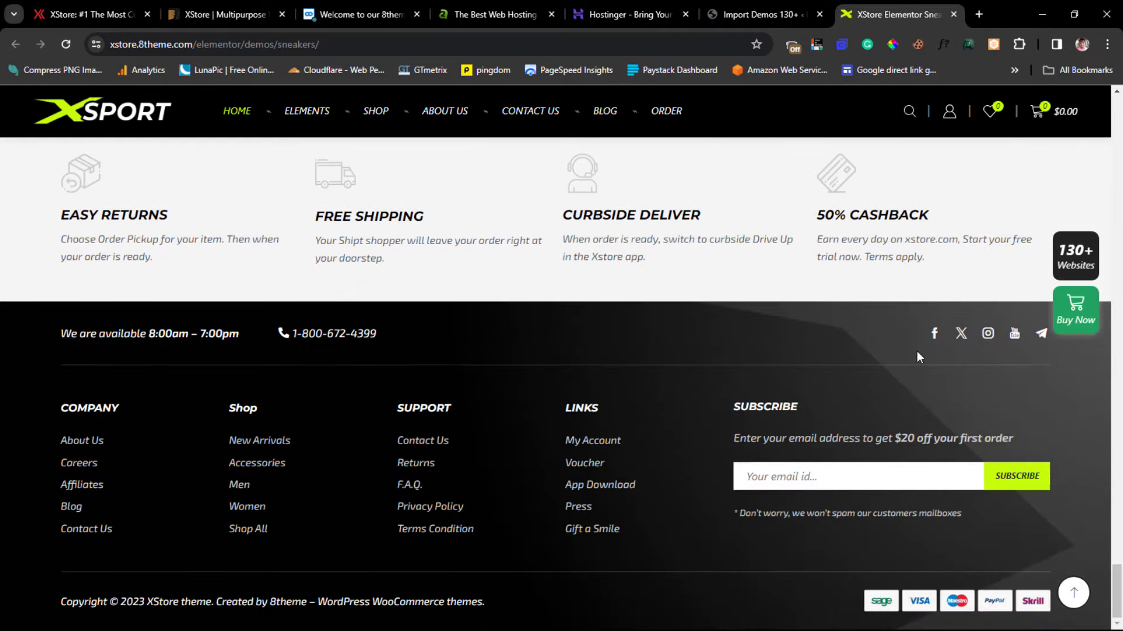
scroll(918, 357, "up", 8)
scroll(917, 357, "up", 10)
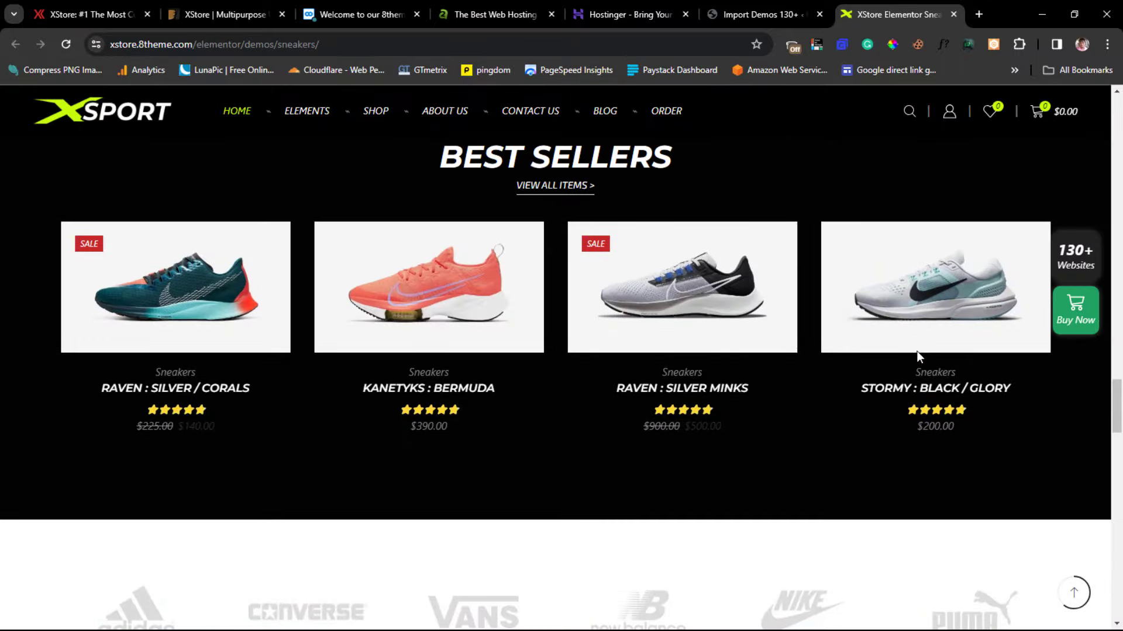
scroll(918, 359, "up", 8)
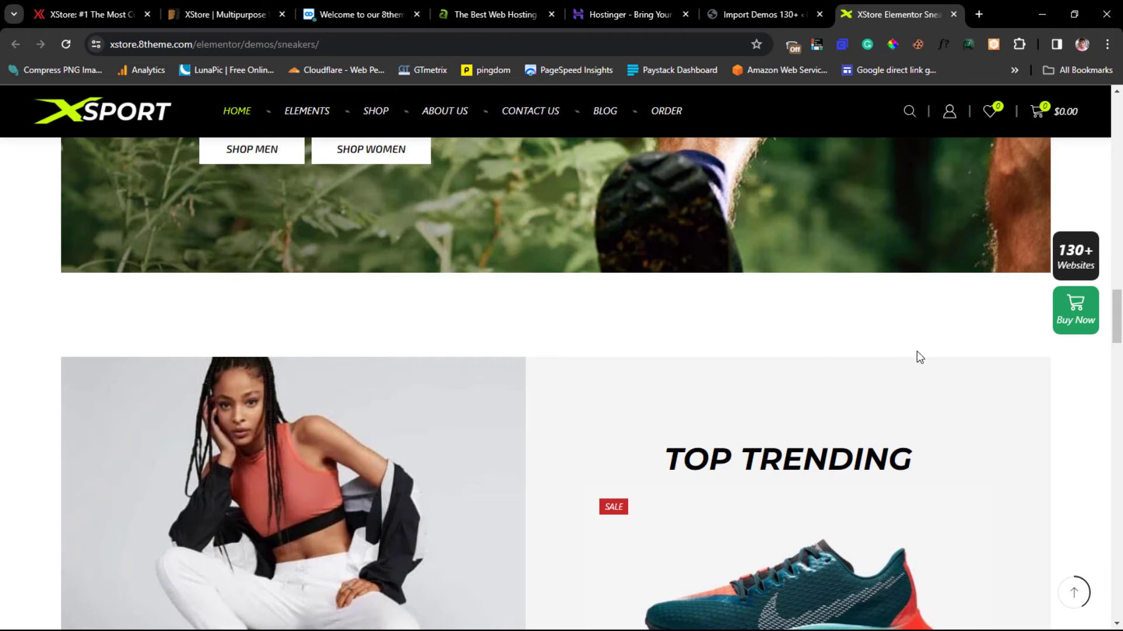
scroll(918, 358, "up", 4)
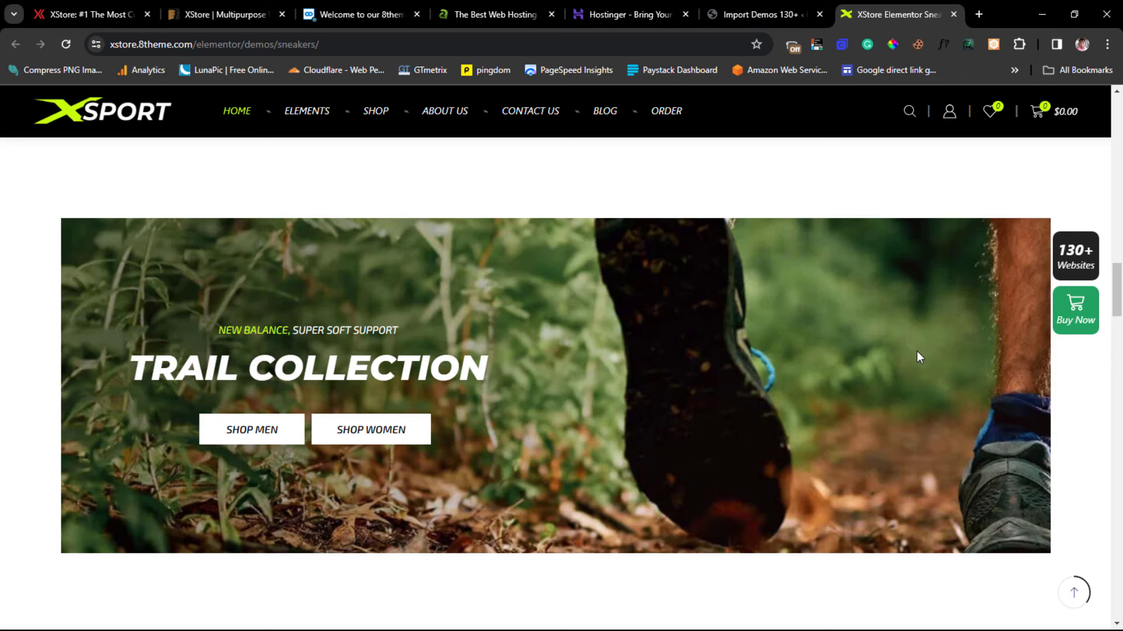
left_click(953, 14)
Start importing the Sneakers demo and create and use a child theme named XStore Child based on xstore
mouse_move(895, 415)
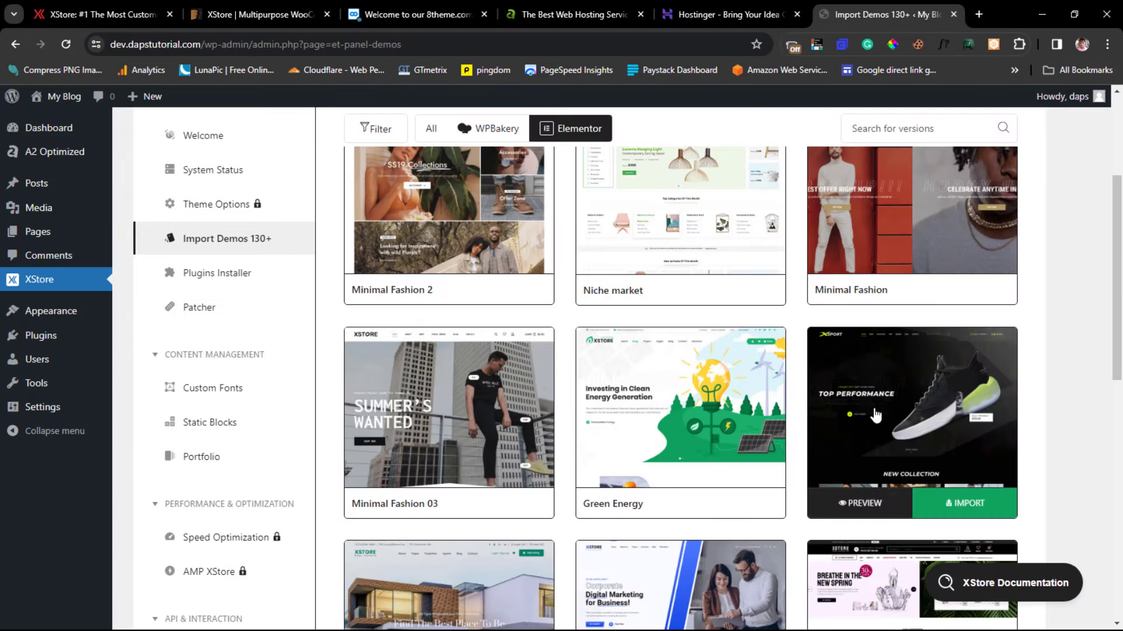
left_click(953, 504)
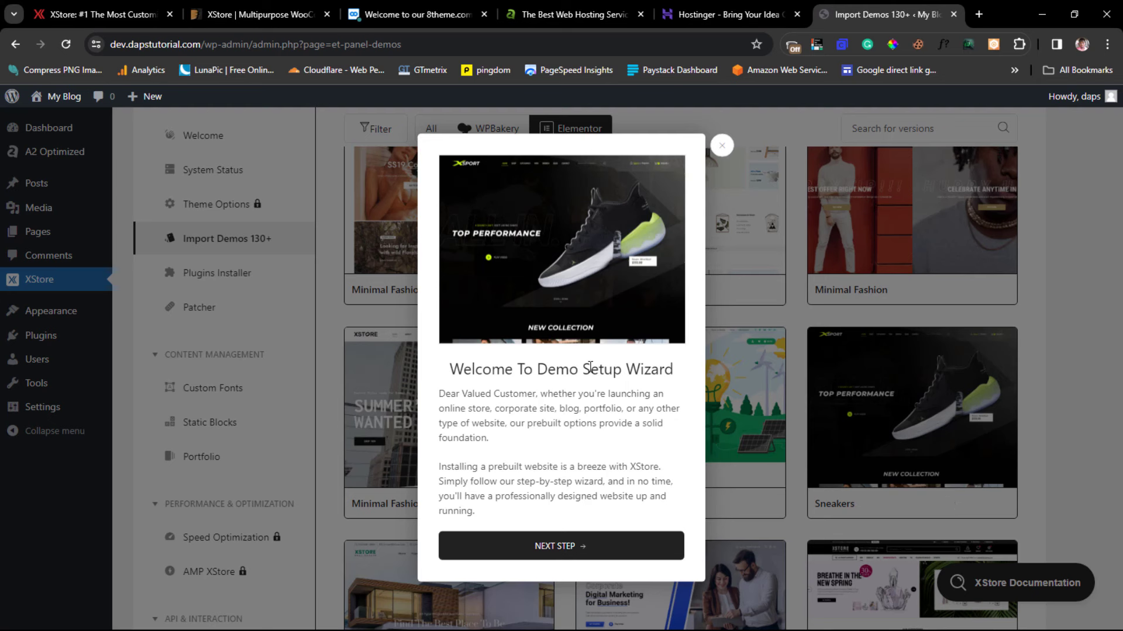
left_click(600, 549)
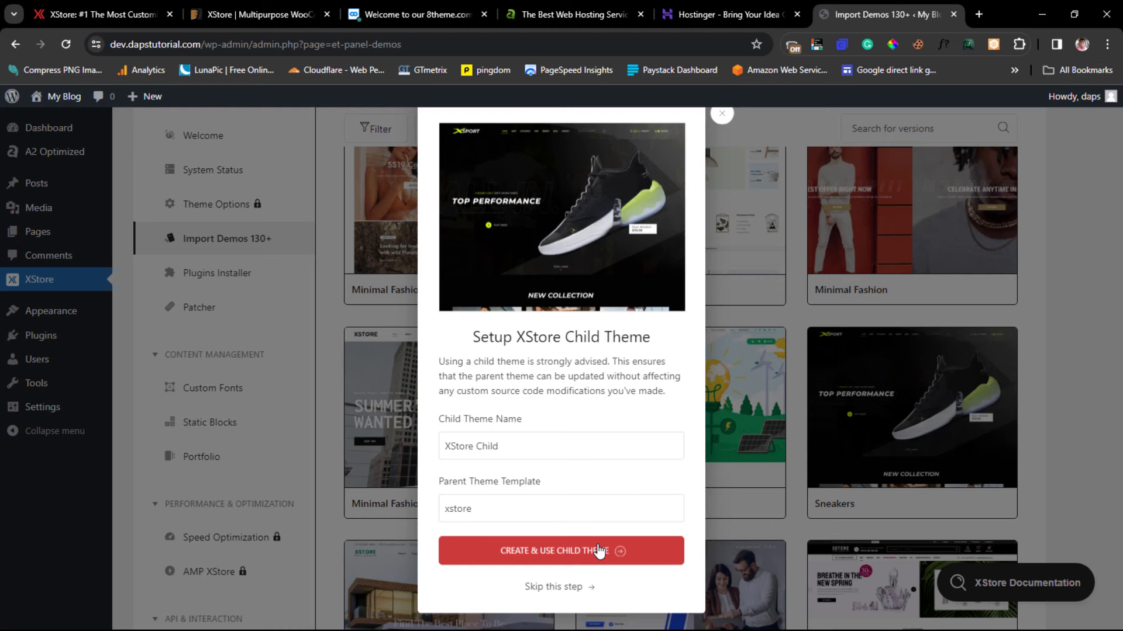
left_click(599, 551)
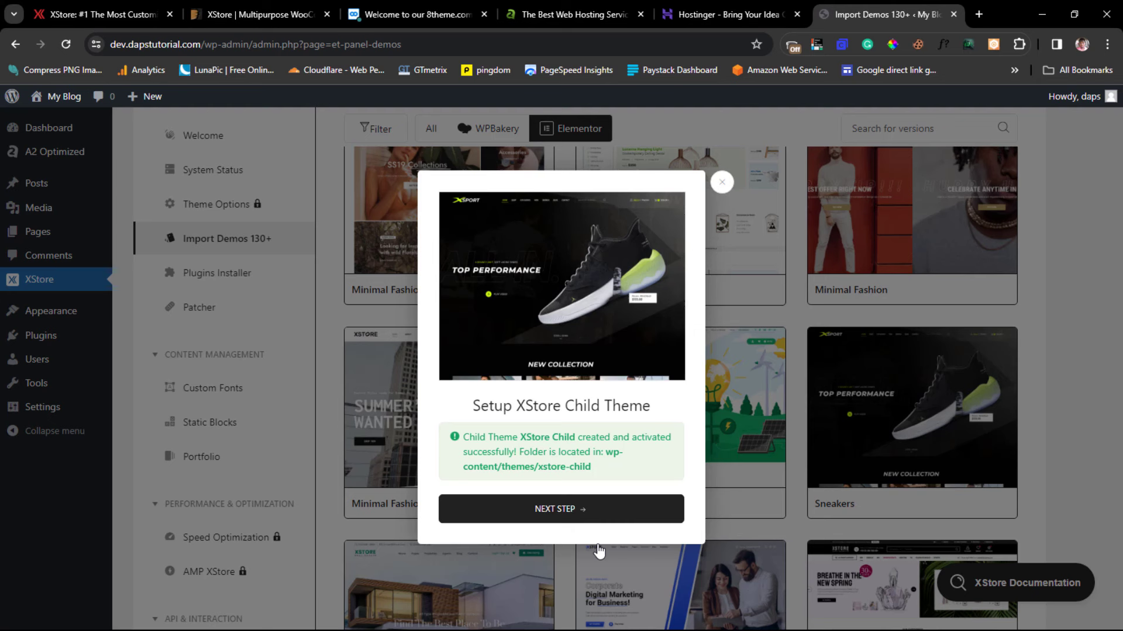
left_click(559, 513)
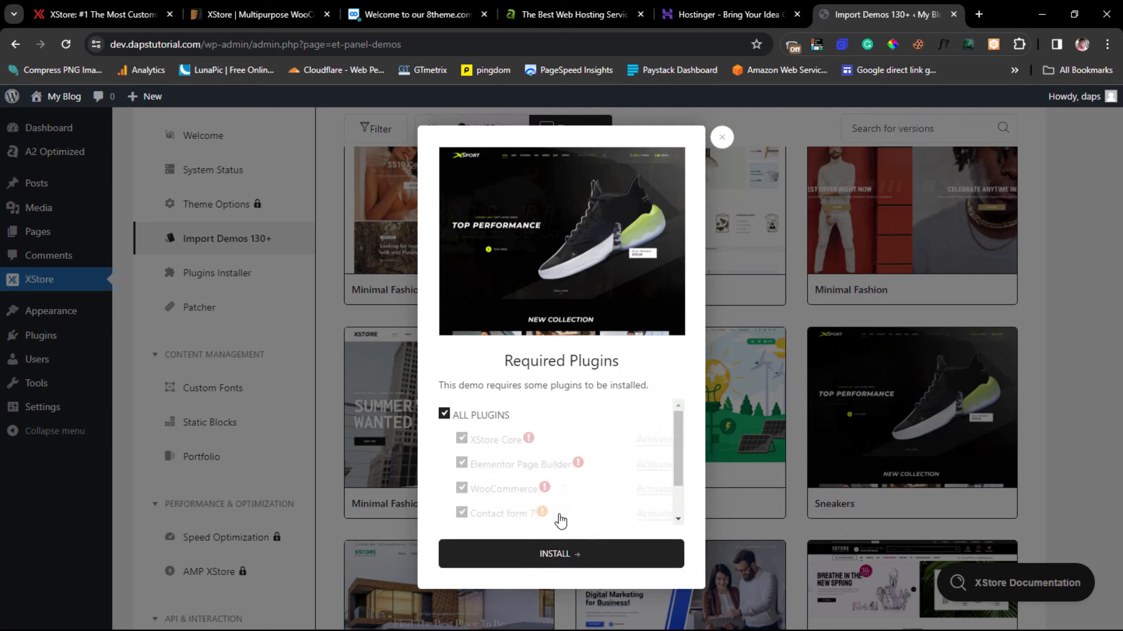
Install all plugins the Sneakers demo requires and import the full demo-site content
scroll(593, 475, "down", 1)
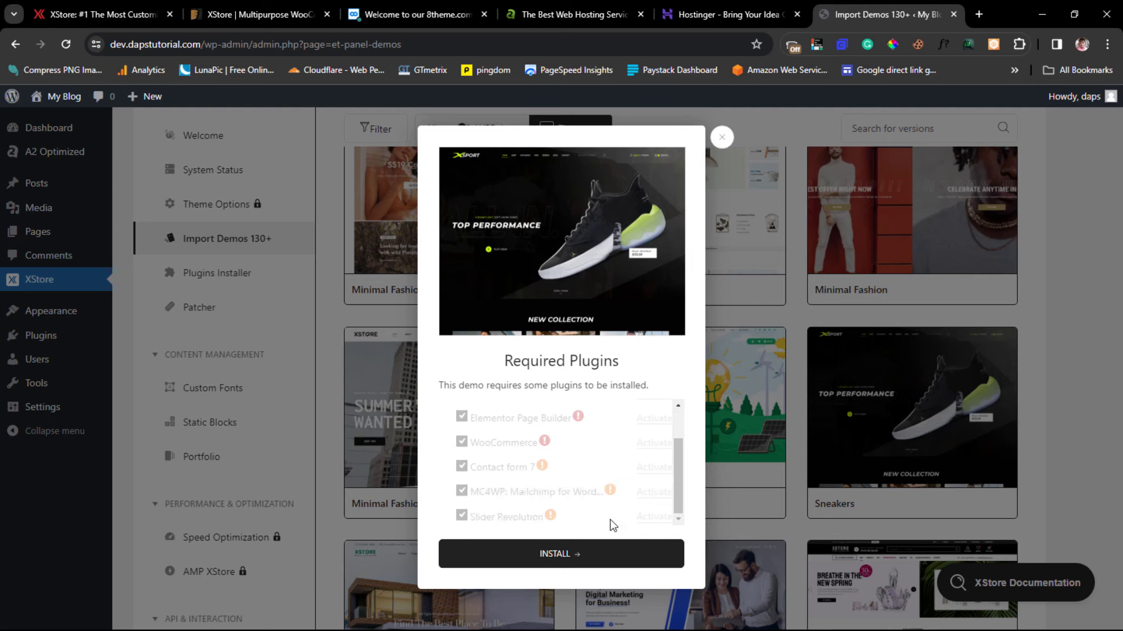
left_click(607, 554)
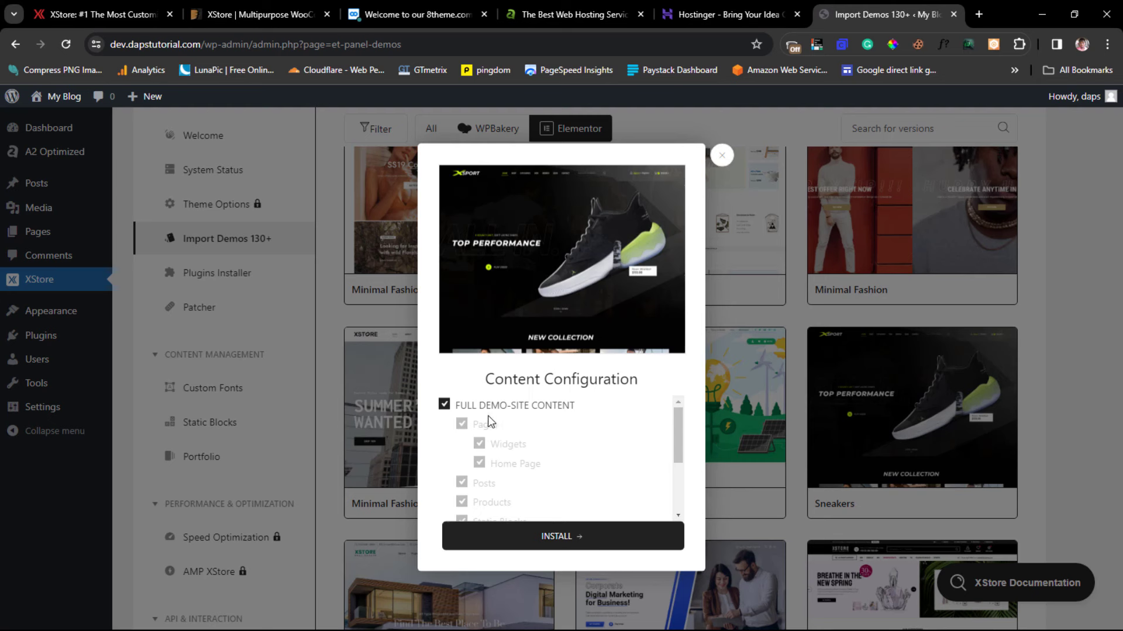
left_click(621, 533)
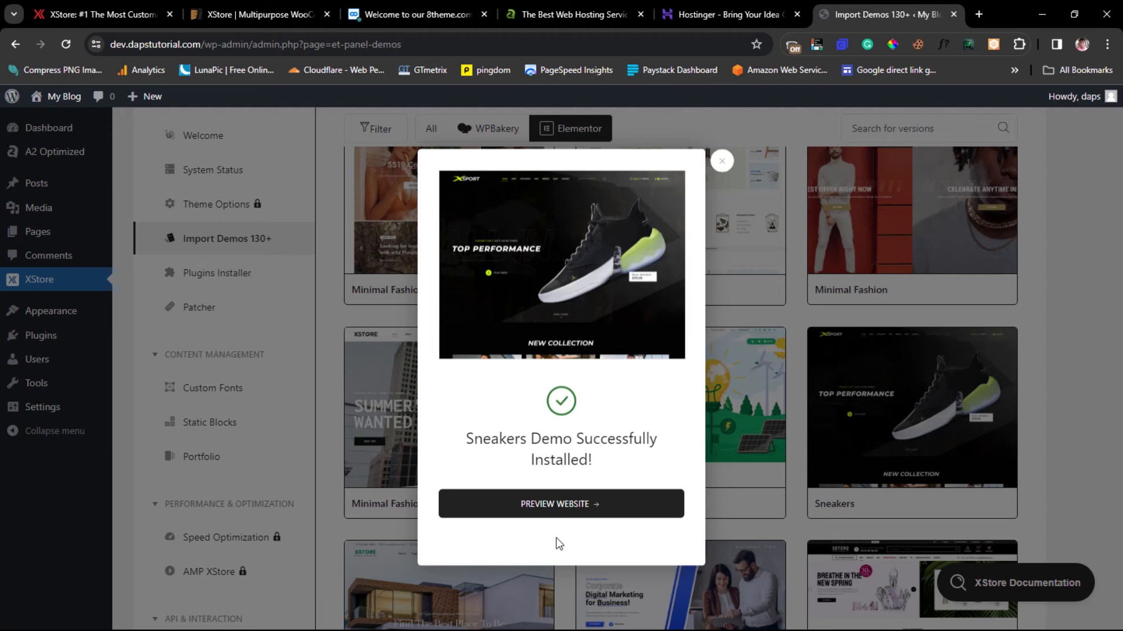
Preview the imported website, look through its home page sections down to the footer, and return to the demo import page
left_click(551, 506)
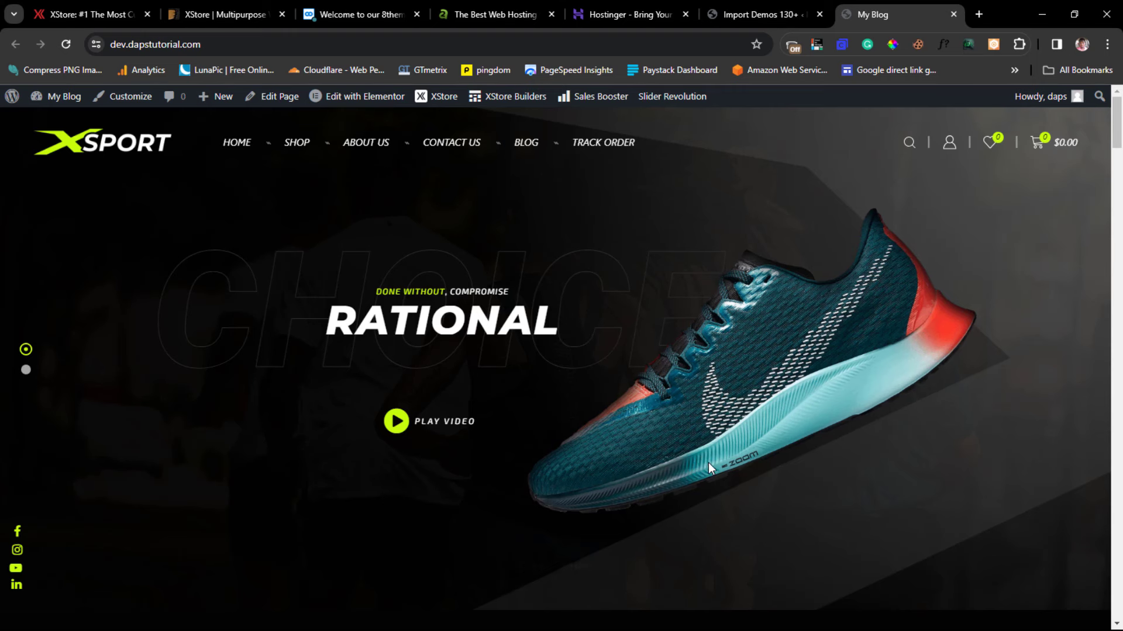
scroll(707, 463, "down", 6)
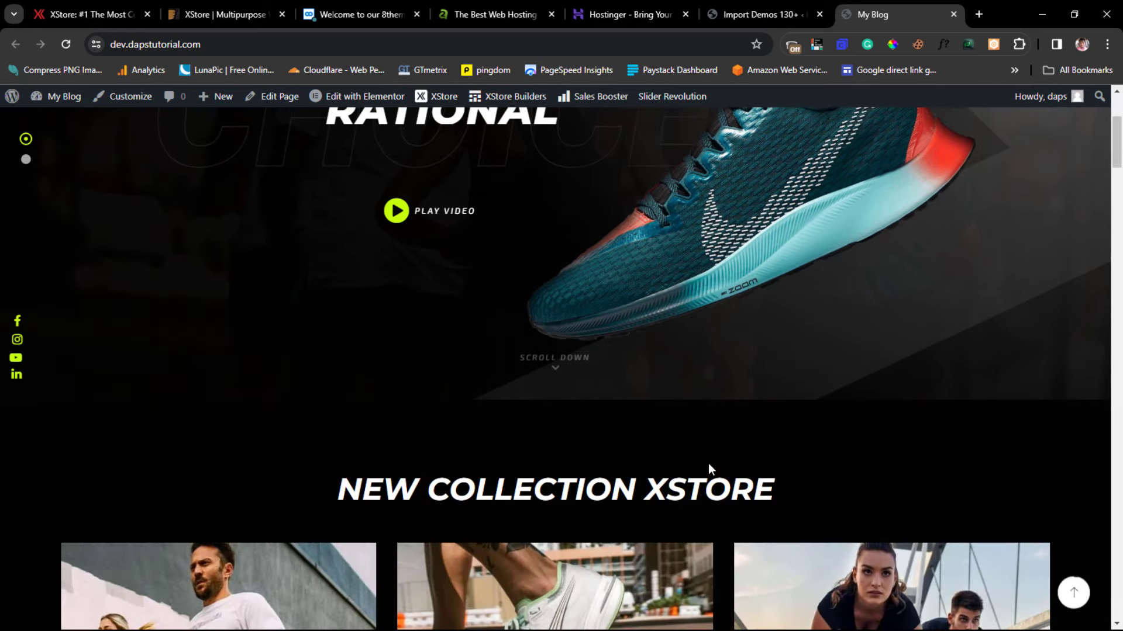
scroll(709, 467, "down", 10)
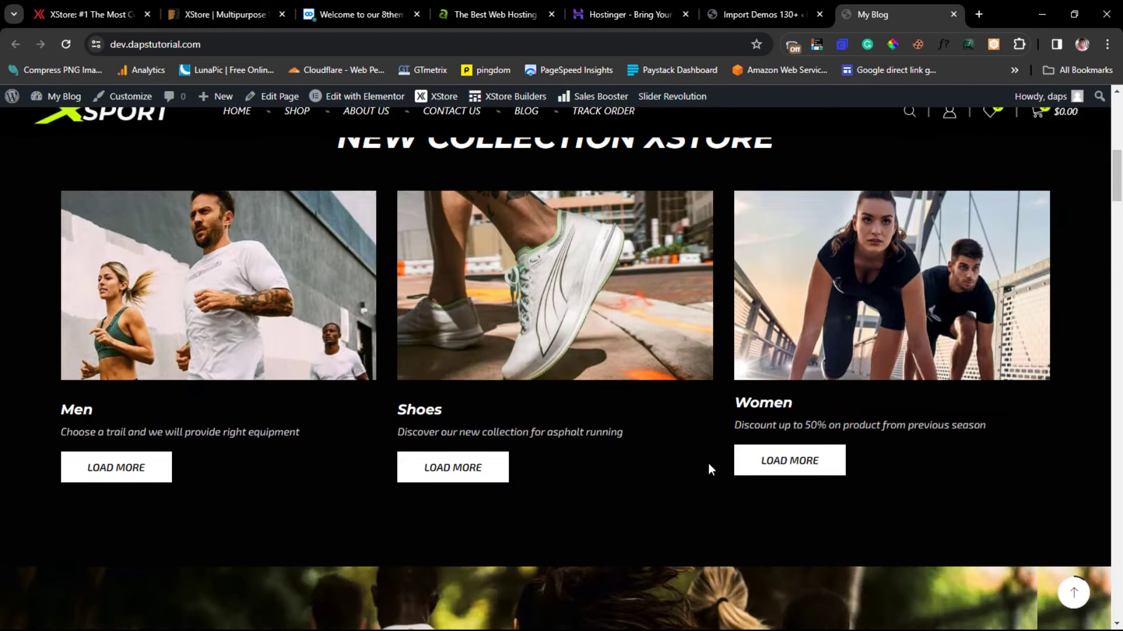
scroll(709, 468, "down", 3)
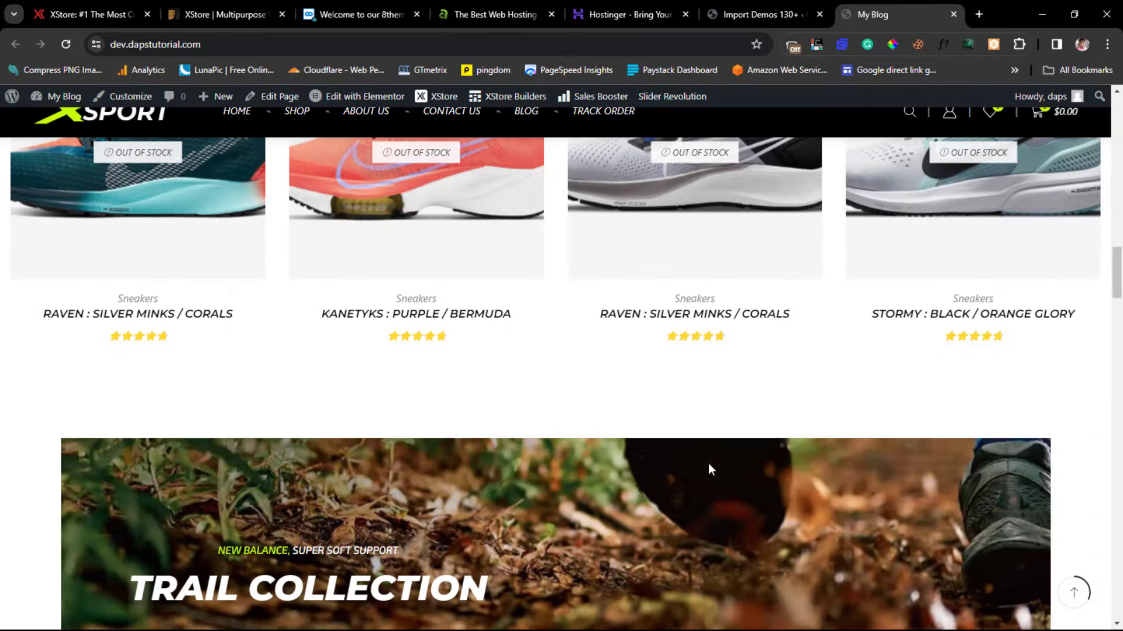
scroll(709, 469, "up", 4)
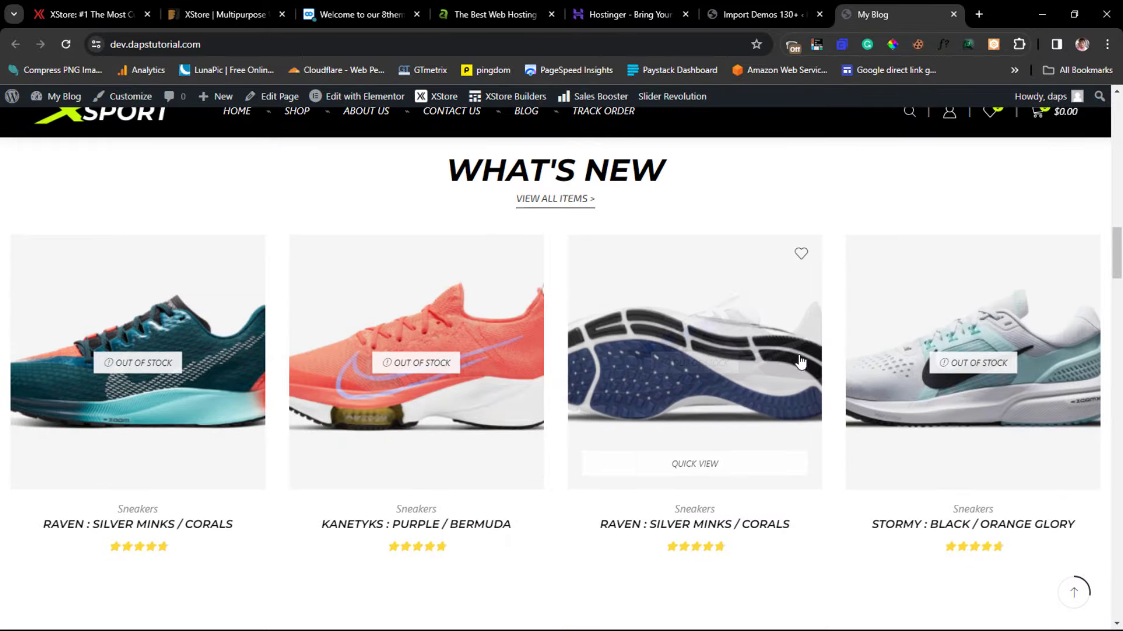
scroll(529, 485, "down", 5)
scroll(530, 483, "down", 11)
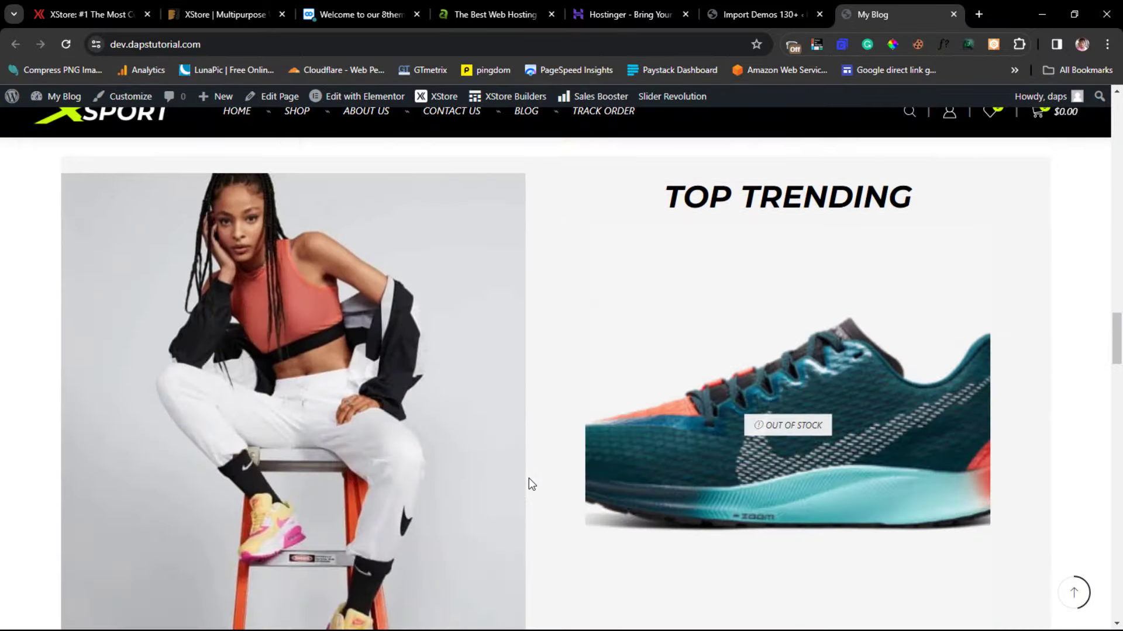
scroll(529, 484, "down", 12)
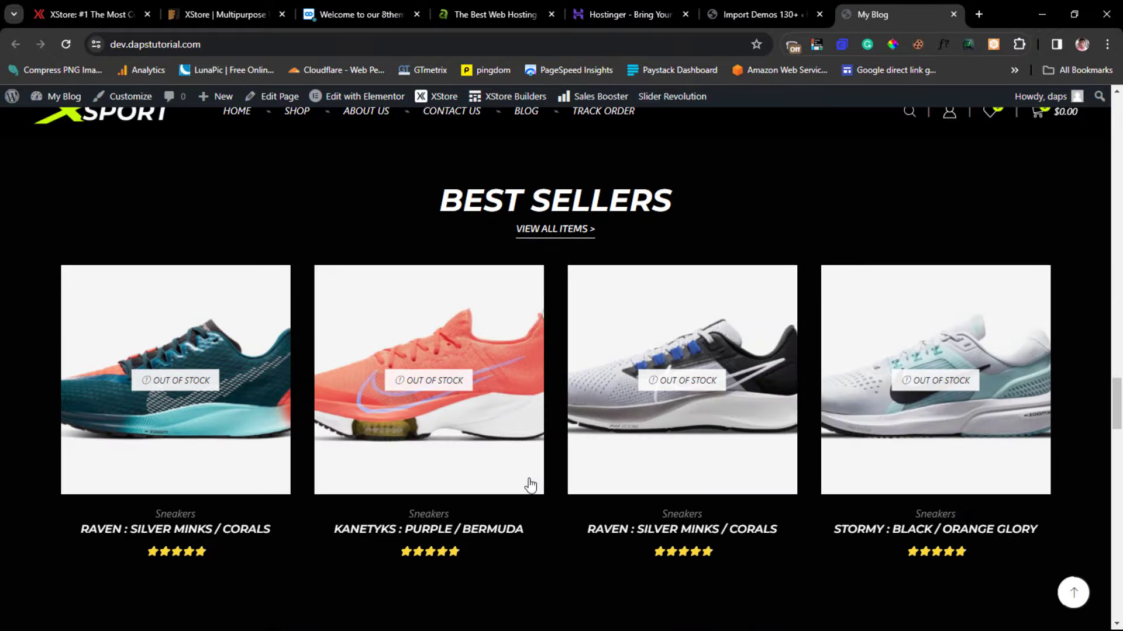
scroll(529, 484, "down", 12)
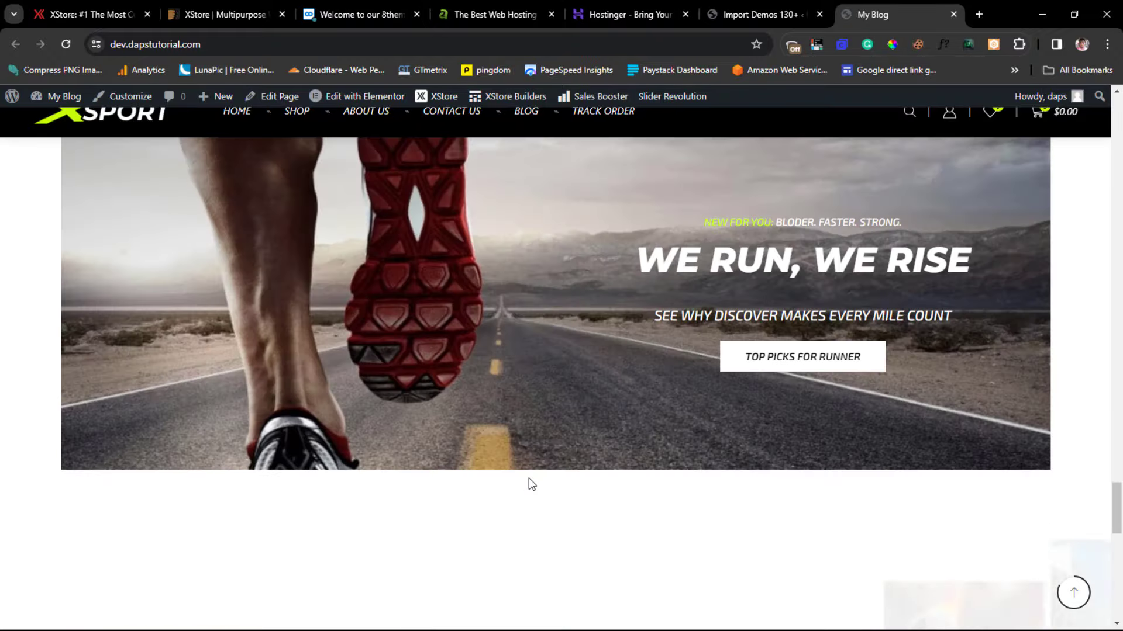
scroll(528, 479, "up", 5)
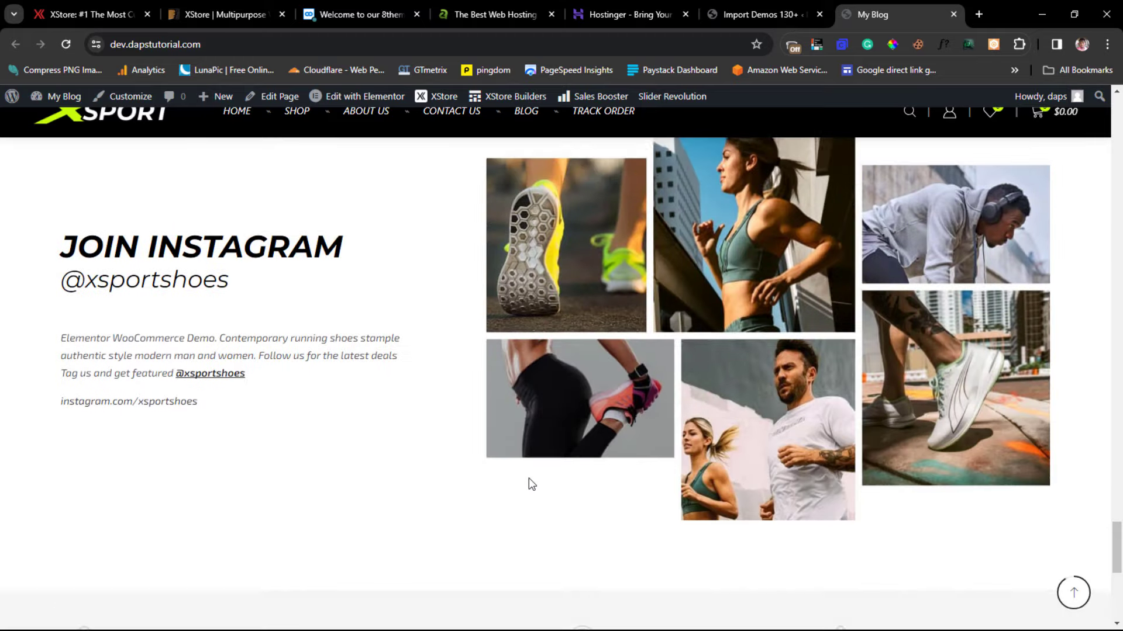
scroll(448, 430, "down", 8)
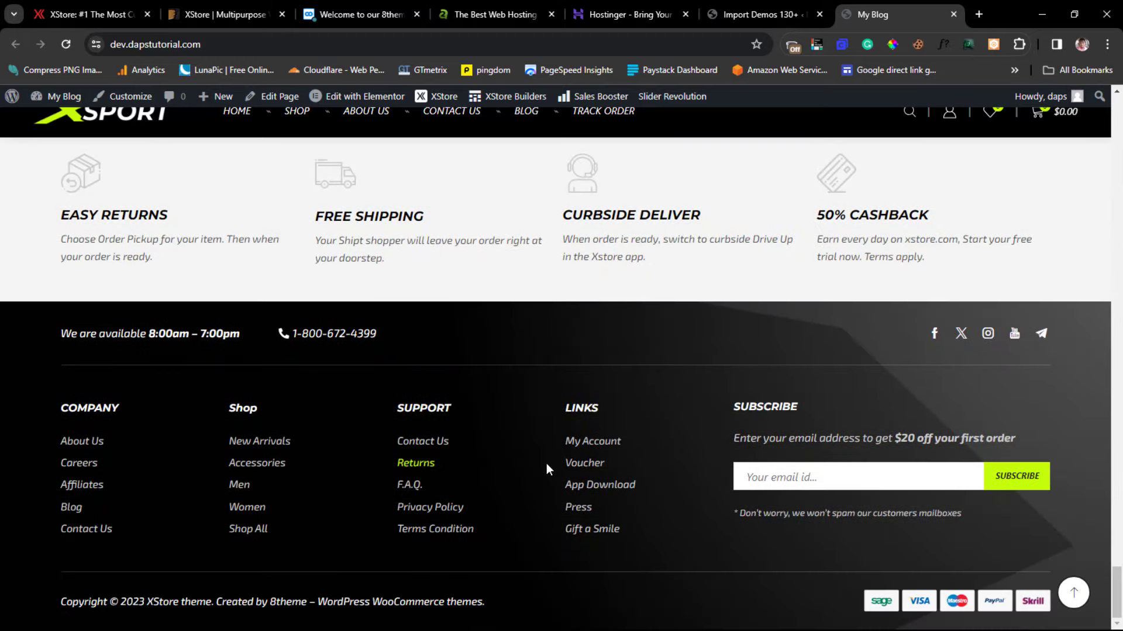
scroll(546, 463, "up", 15)
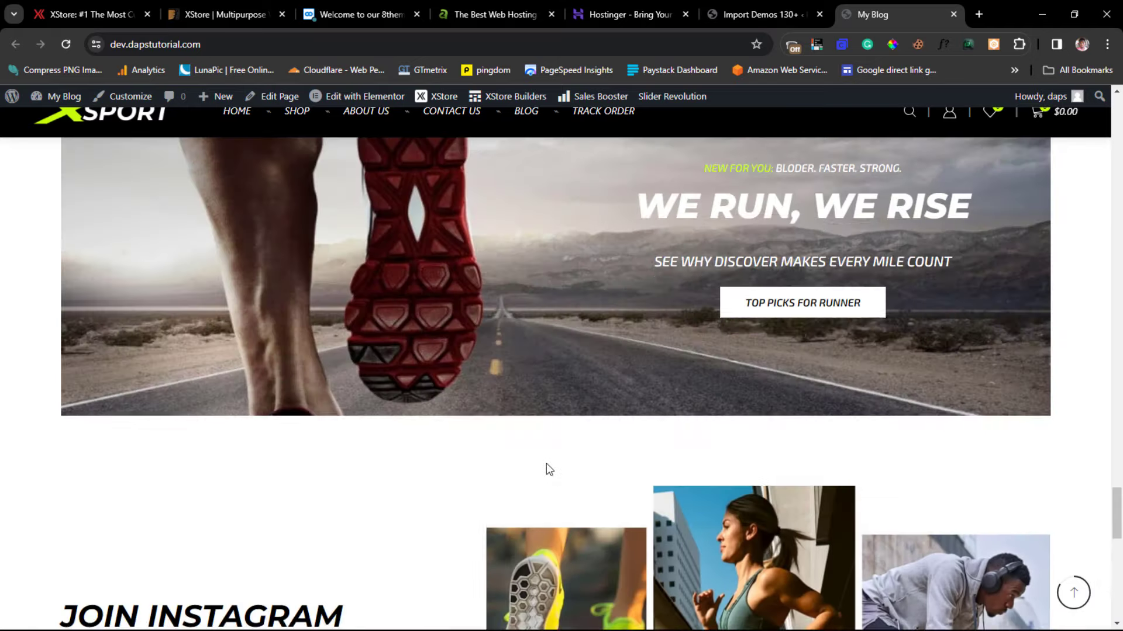
scroll(546, 463, "up", 20)
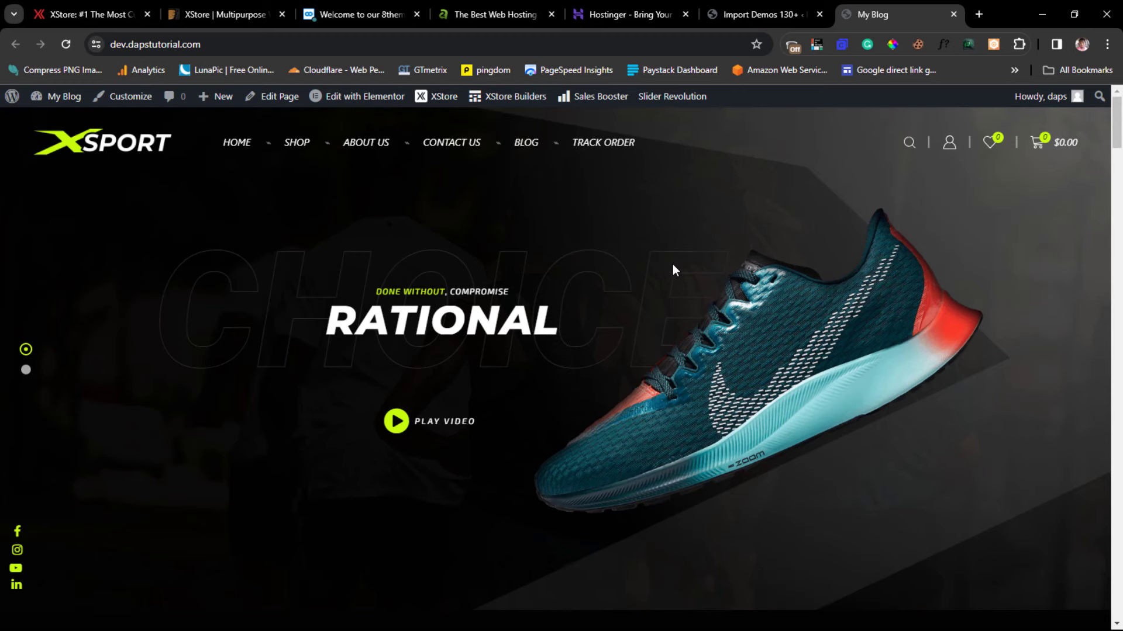
left_click(774, 13)
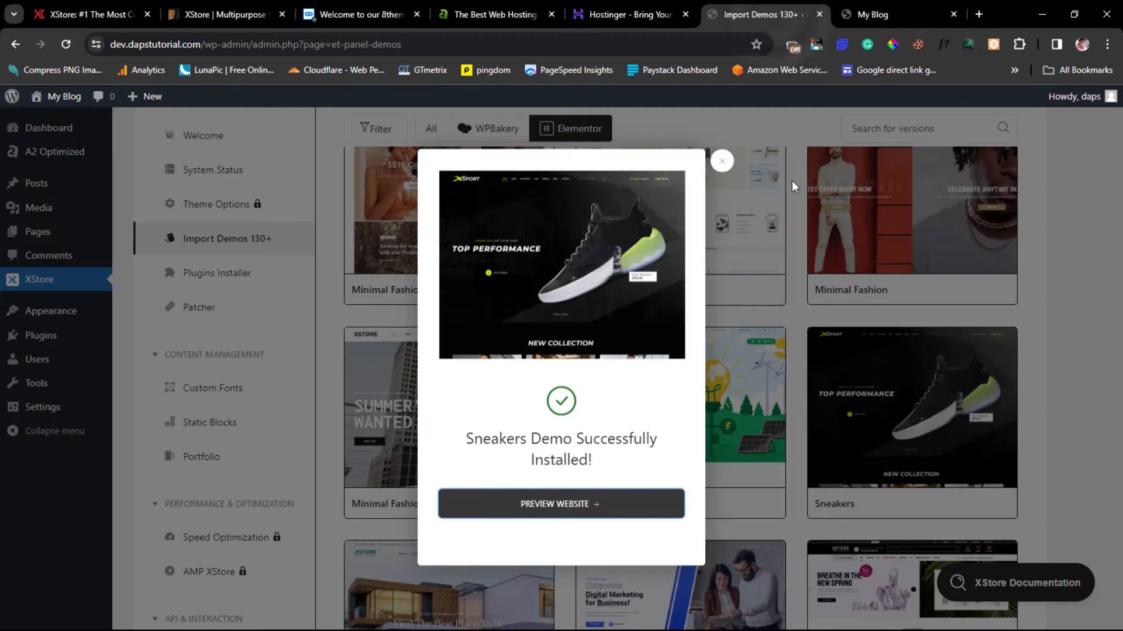
Close the import confirmation and look over the XStore entries in the admin menu and the theme's control panel
left_click(720, 163)
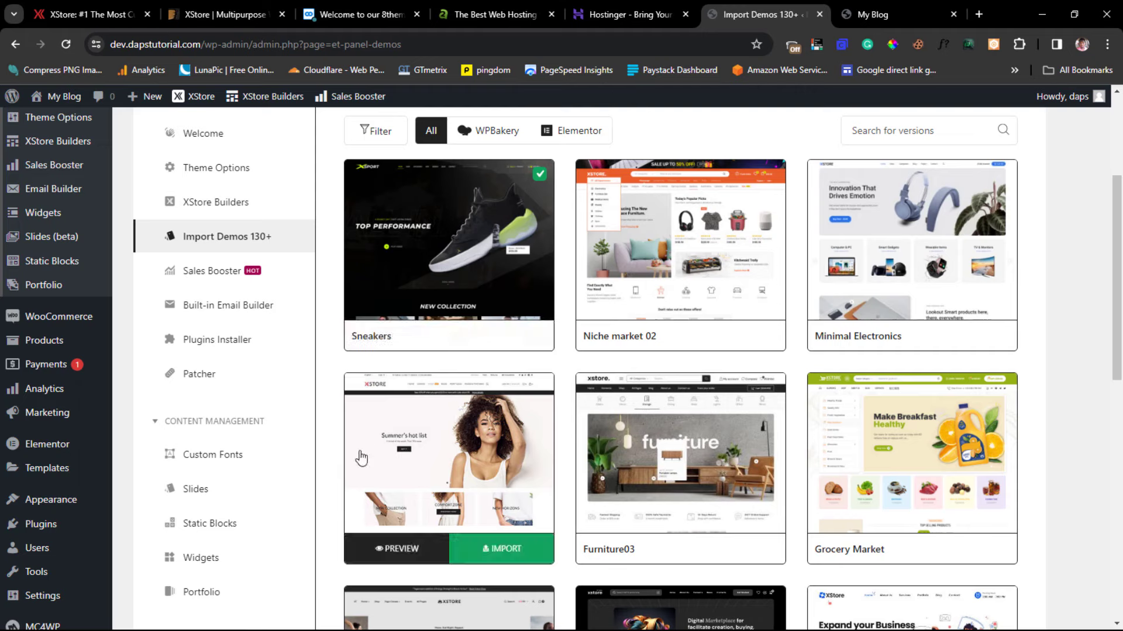
scroll(338, 427, "up", 2)
scroll(338, 427, "up", 2)
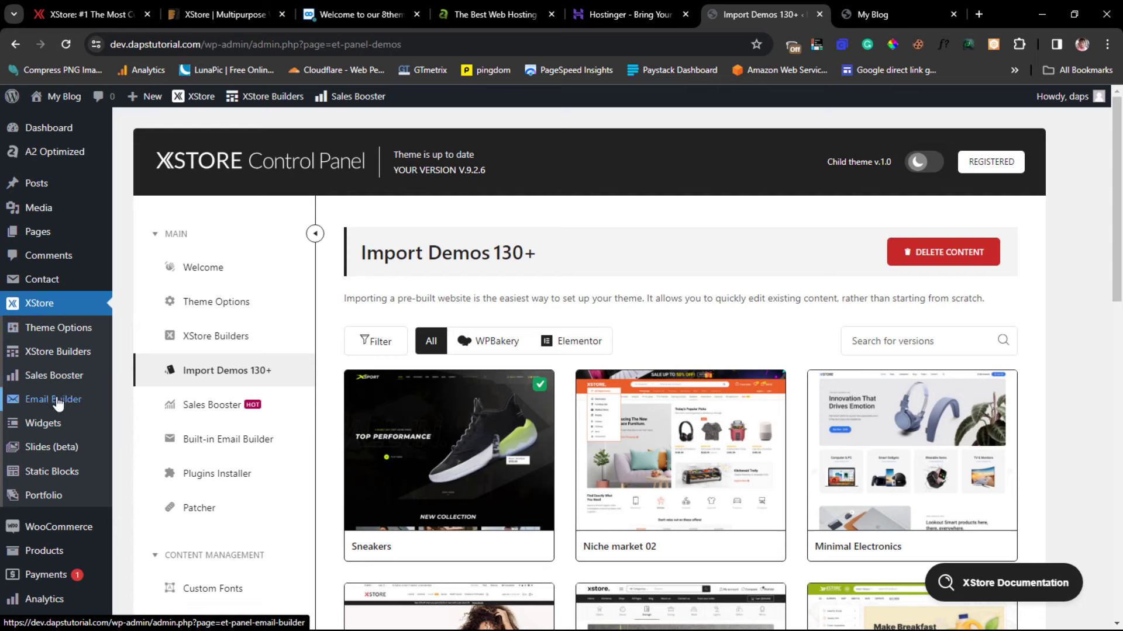
mouse_move(44, 460)
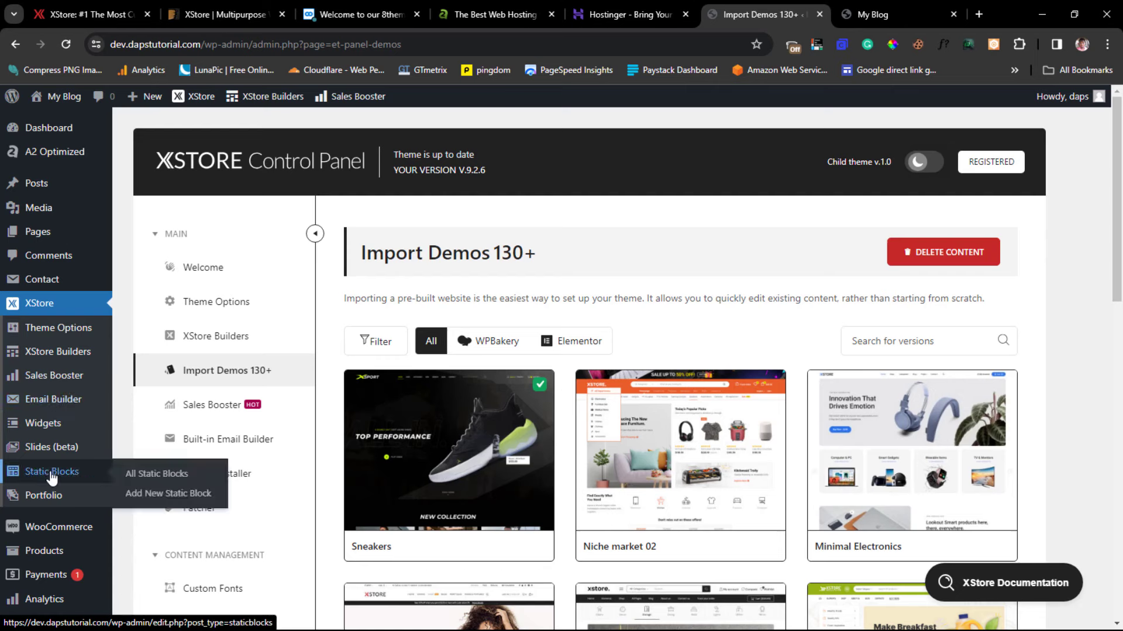
mouse_move(57, 497)
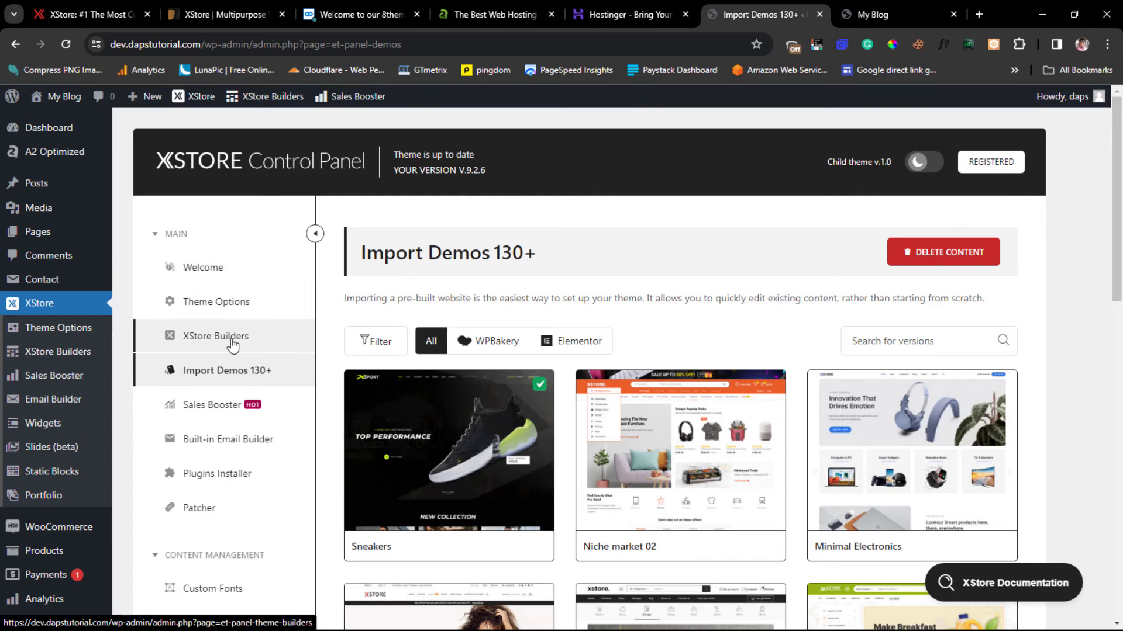
scroll(233, 342, "down", 1)
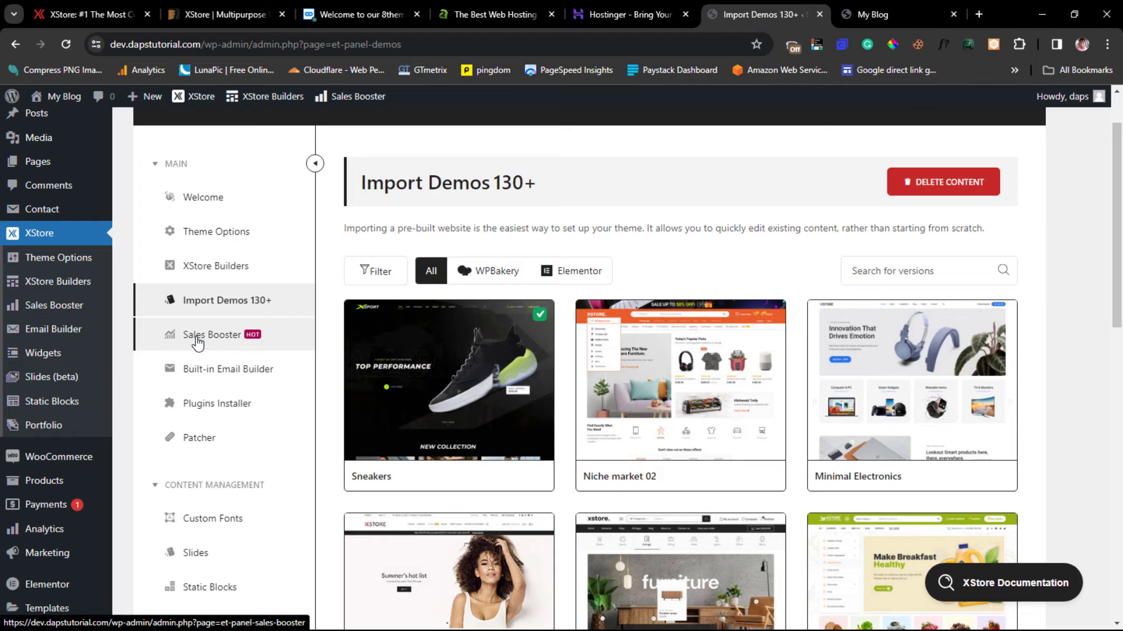
scroll(213, 354, "down", 2)
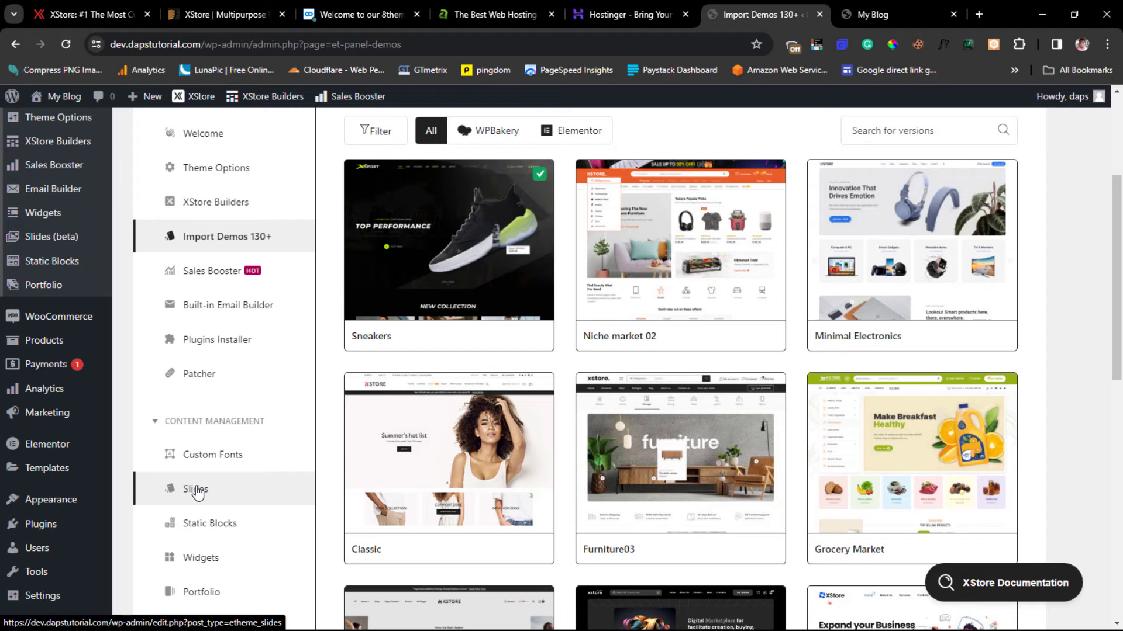
scroll(196, 493, "up", 3)
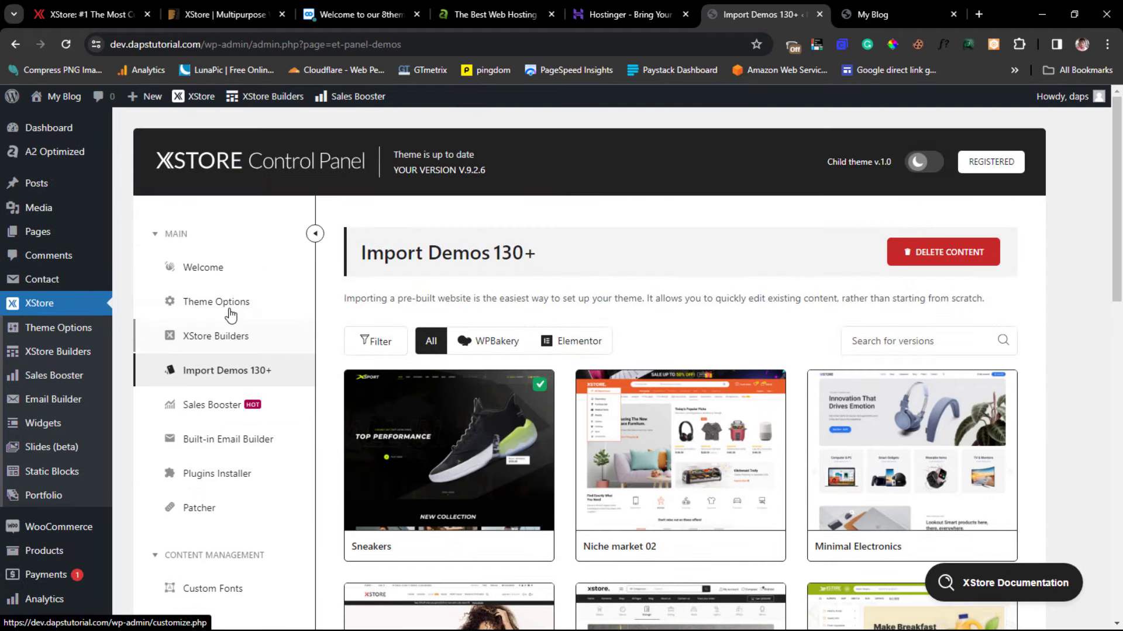
Open the Theme Options and examine the General / Layout settings, including the Site Layout choices, and return to the options list
left_click(225, 307)
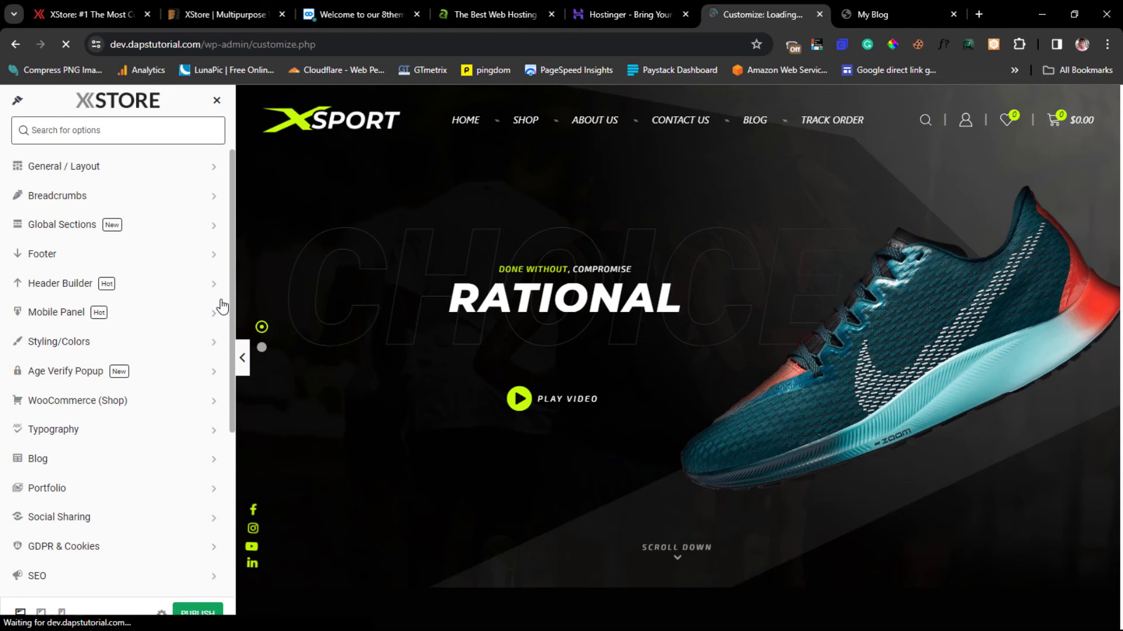
left_click(49, 129)
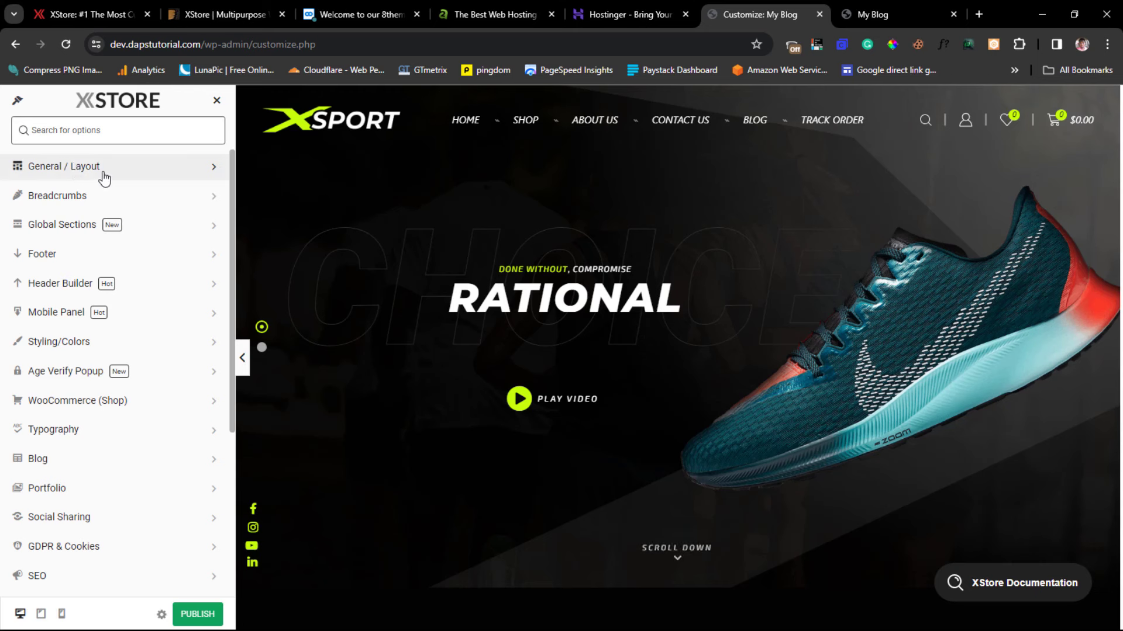
left_click(123, 173)
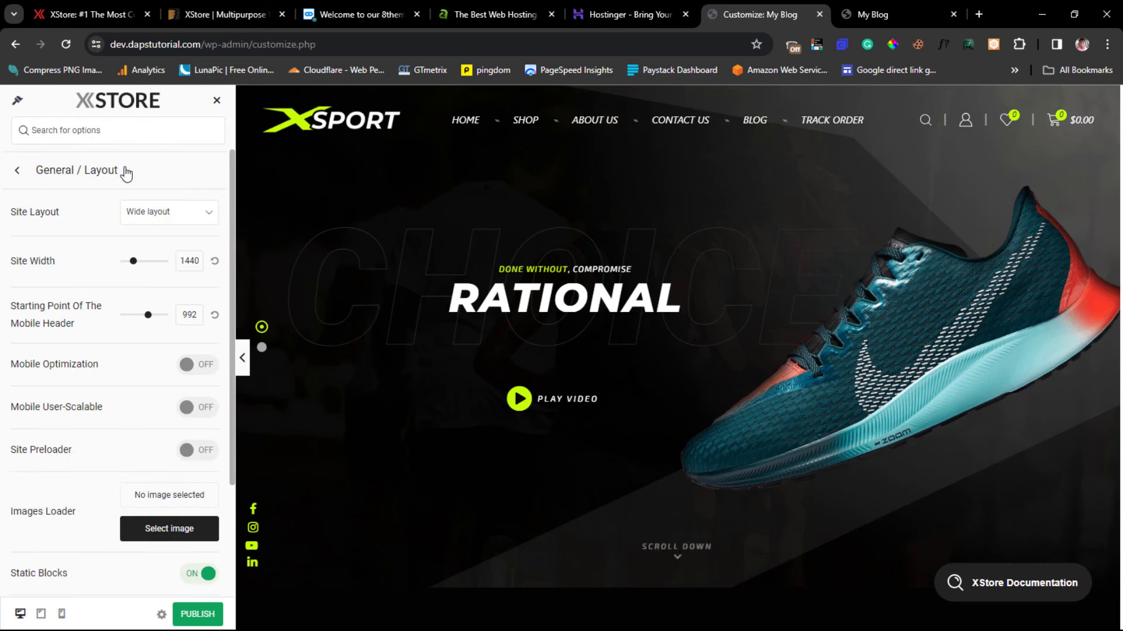
left_click(148, 215)
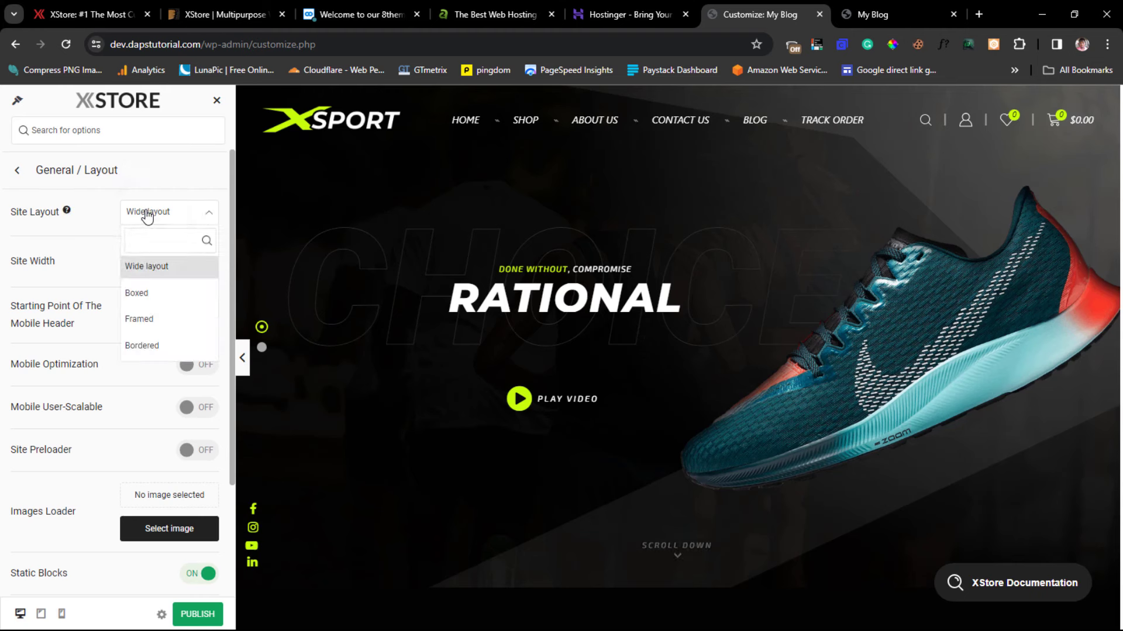
left_click(148, 214)
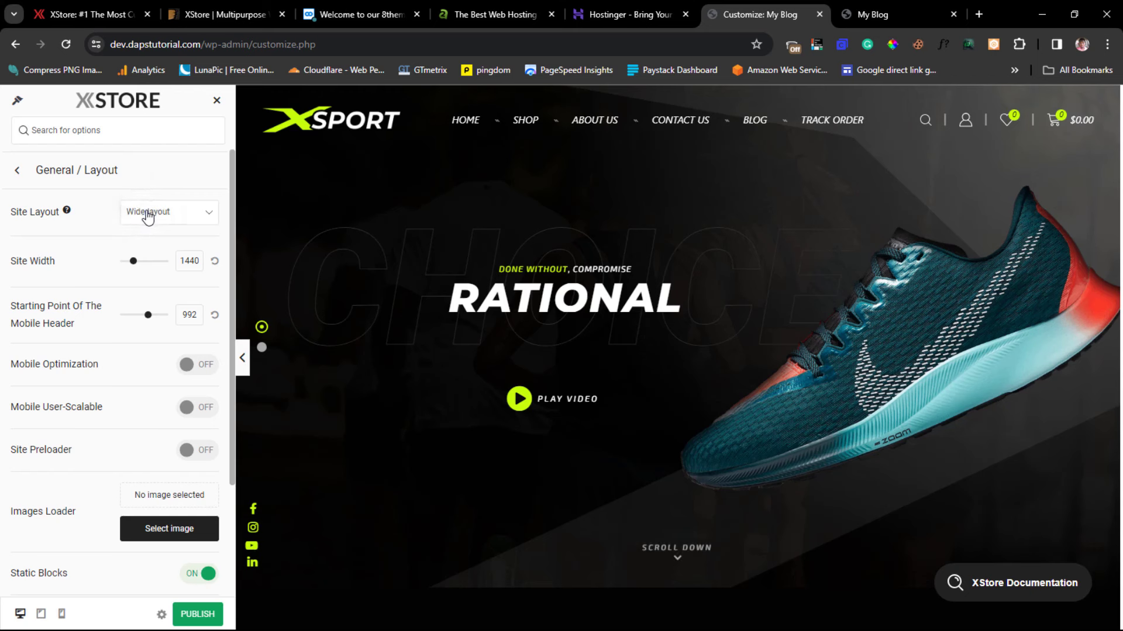
scroll(148, 215, "down", 3)
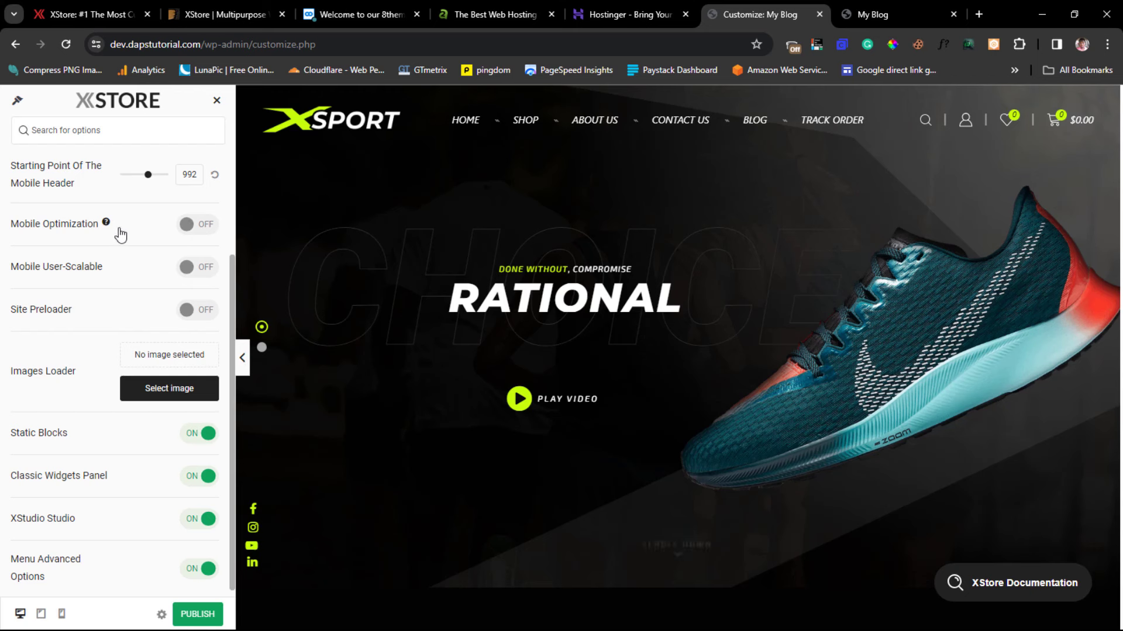
mouse_move(109, 229)
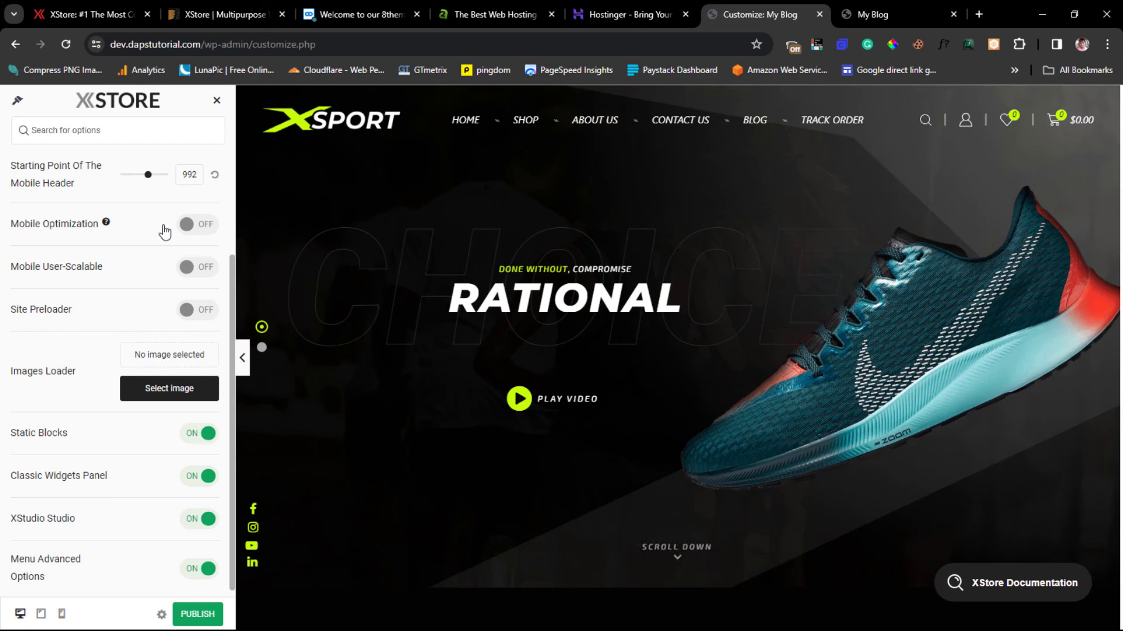
scroll(175, 304, "down", 1)
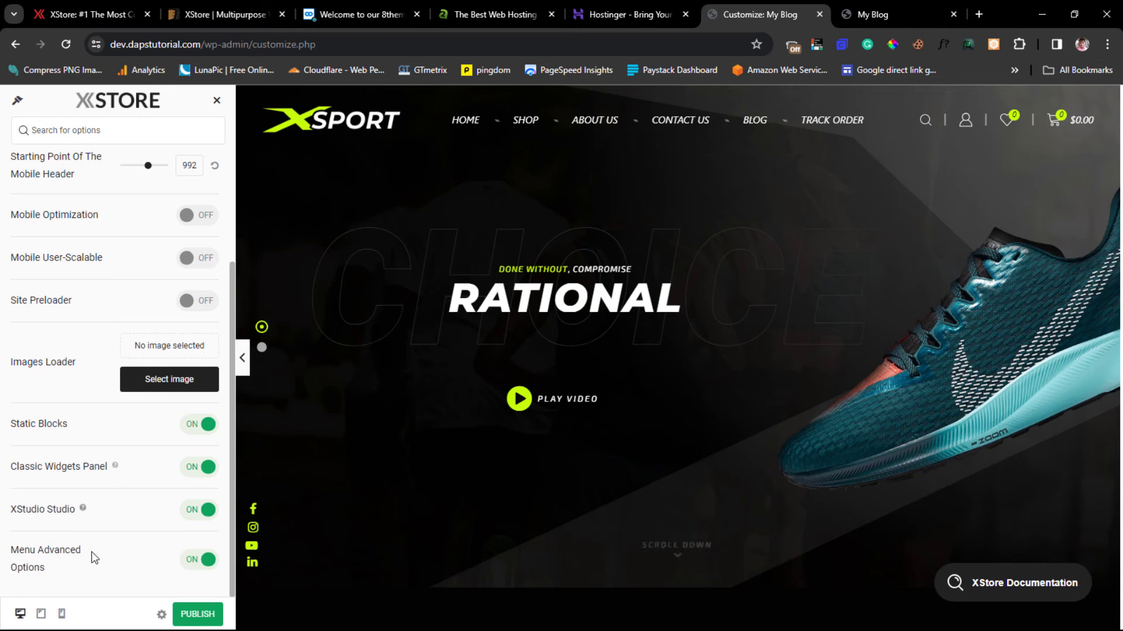
scroll(111, 526, "up", 3)
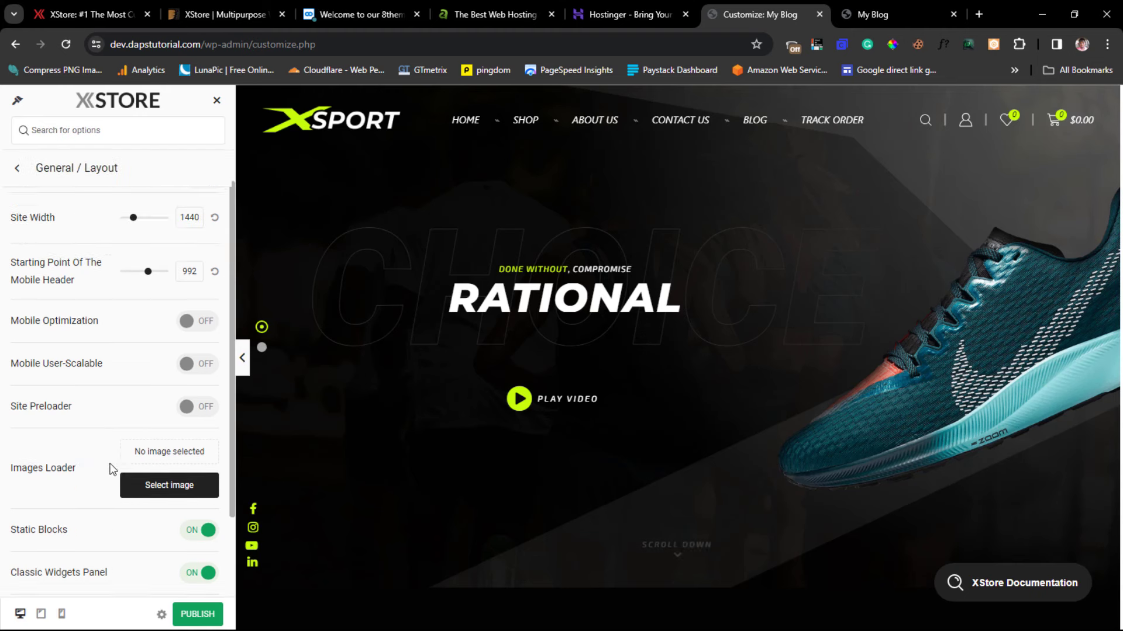
left_click(17, 172)
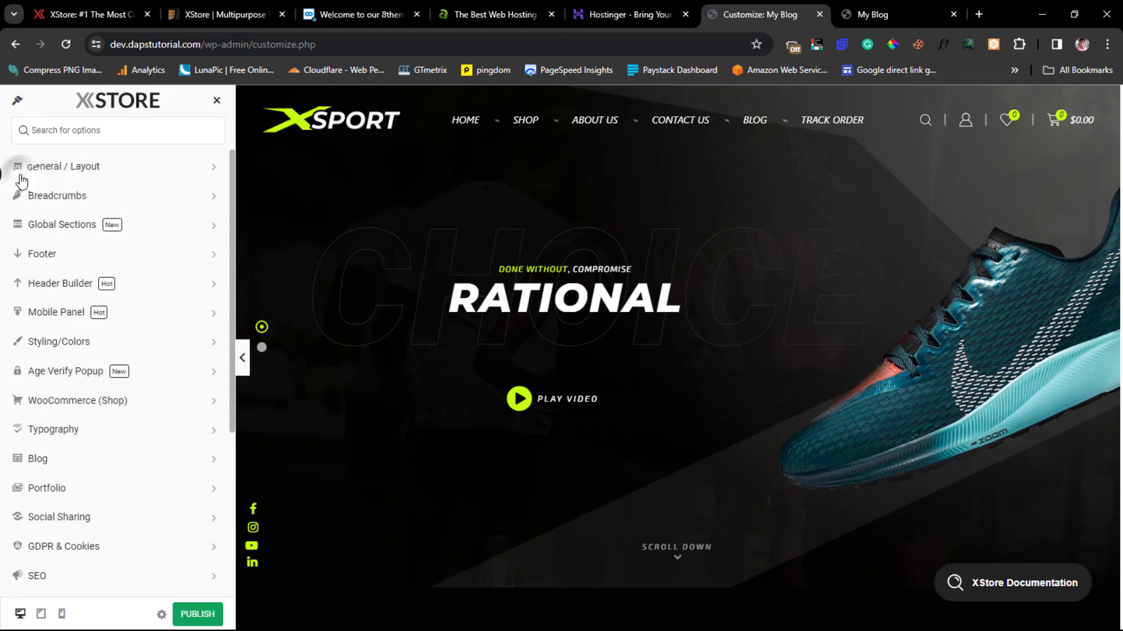
Look through the Breadcrumbs settings of the theme and return to the options list
left_click(36, 205)
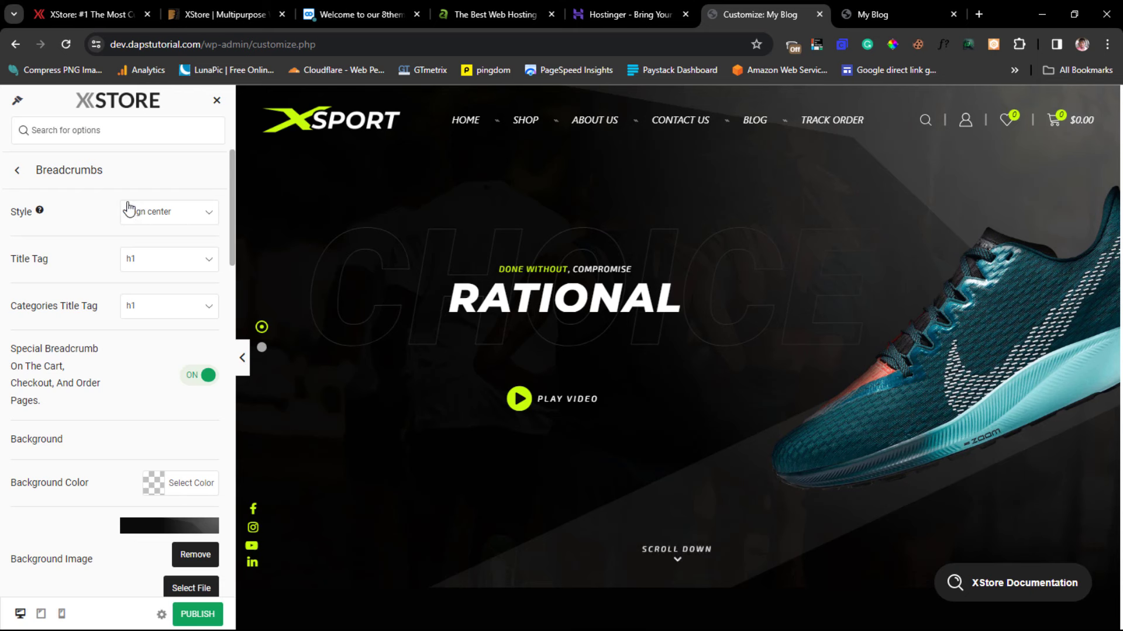
scroll(118, 205, "down", 5)
scroll(120, 210, "up", 1)
scroll(120, 209, "up", 4)
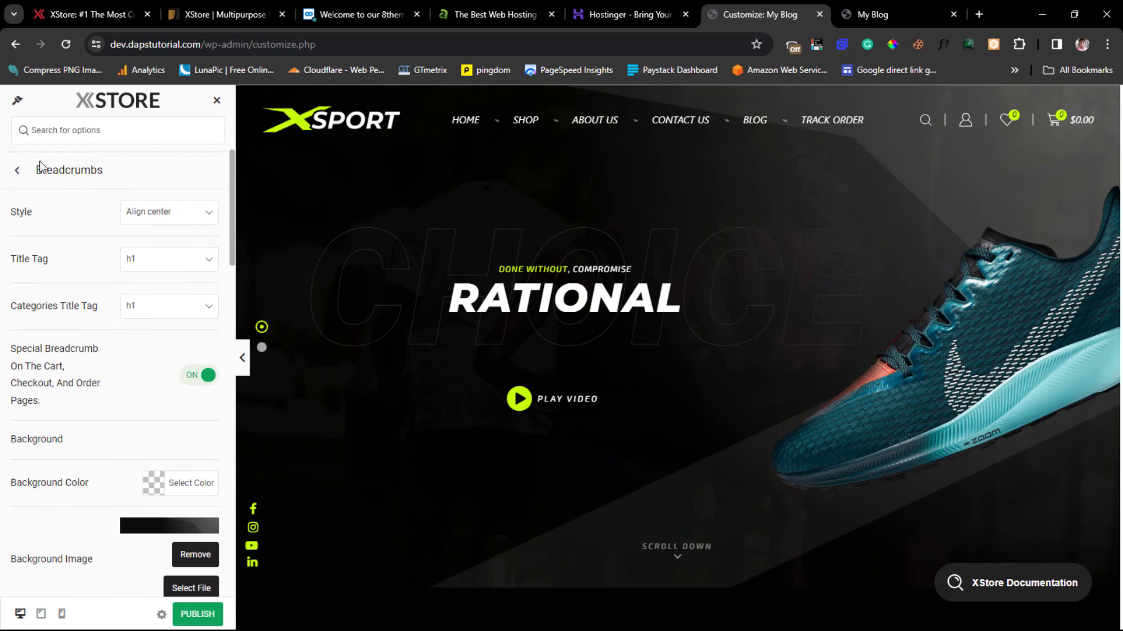
left_click(18, 169)
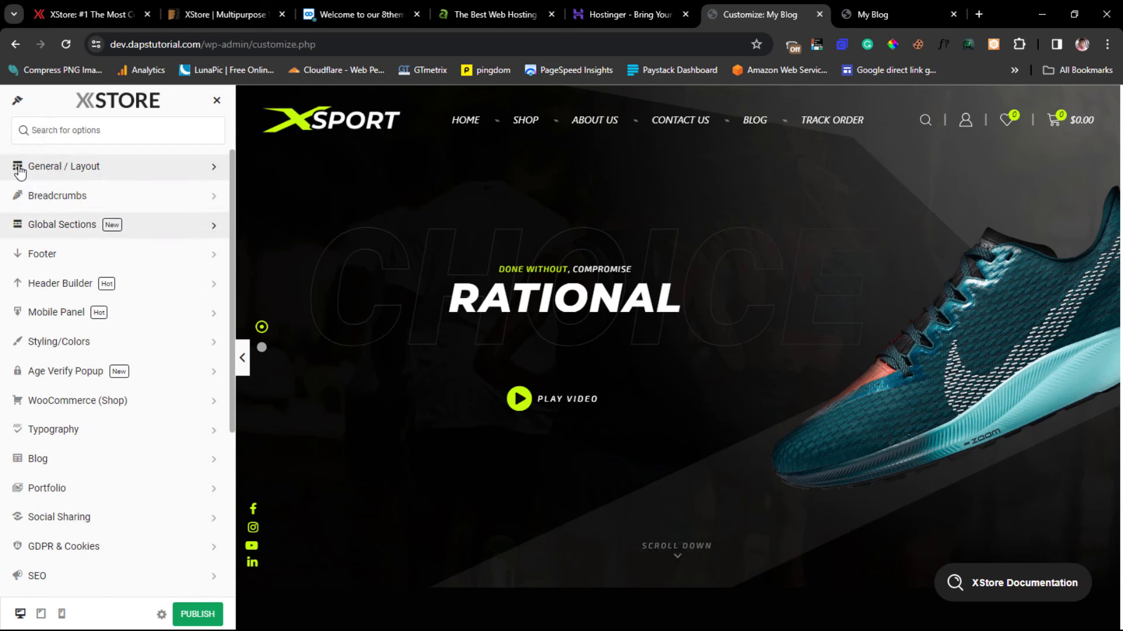
Examine the Footer options, including the Footer Layout settings, and return to the main options list
left_click(73, 255)
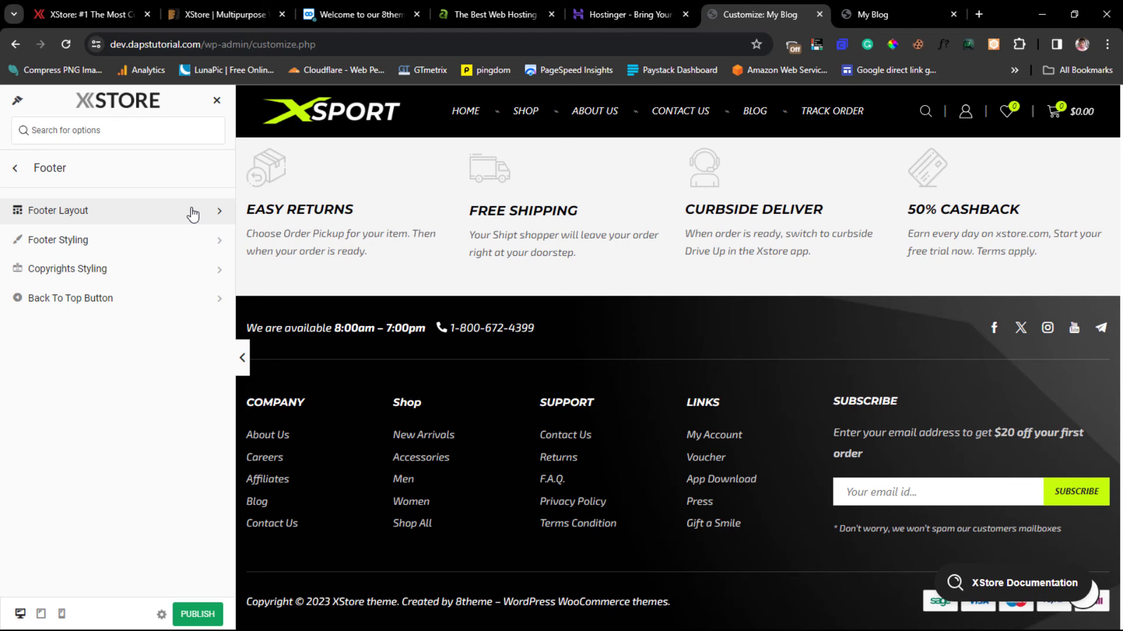
left_click(193, 212)
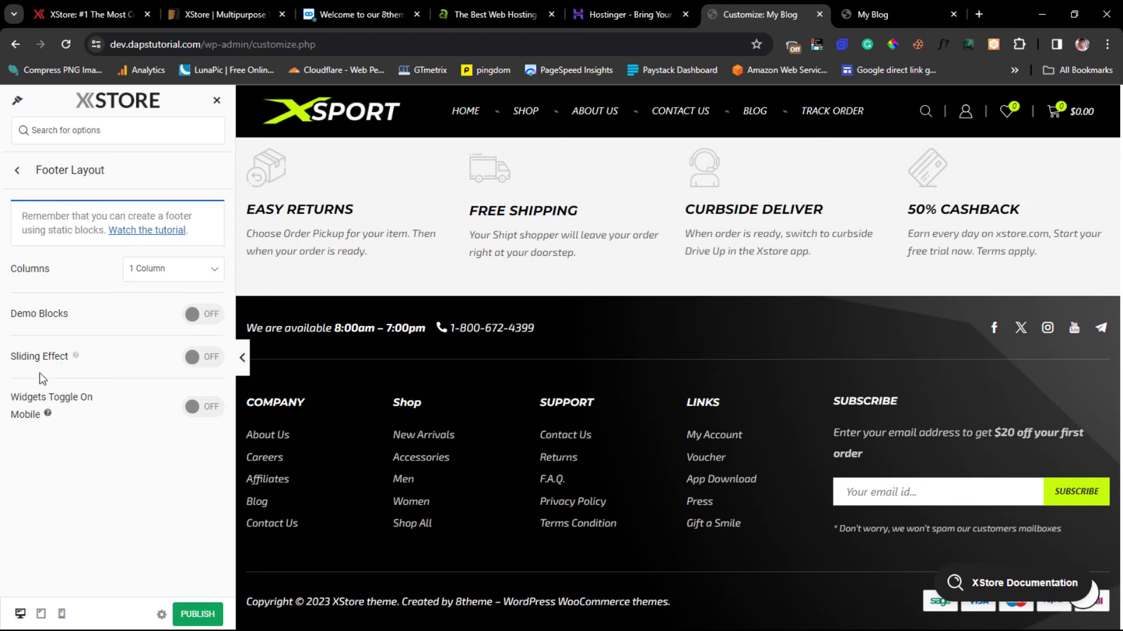
left_click(17, 169)
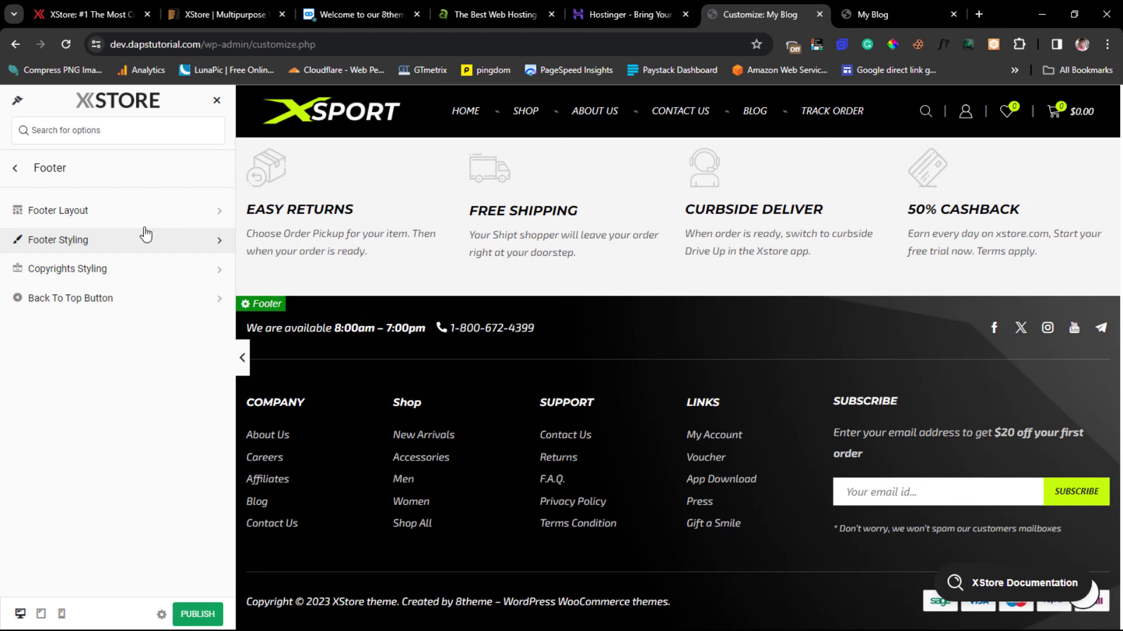
left_click(14, 171)
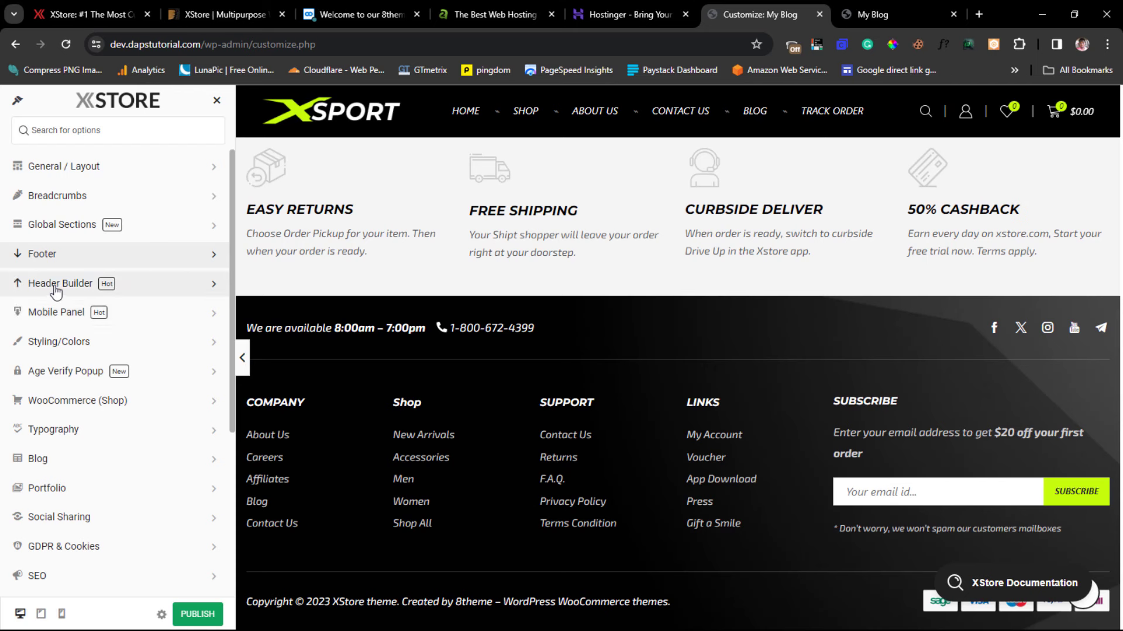
Look through the Styling/Colors settings for site colors, inputs, alerts and buttons, and return to the options list
left_click(71, 345)
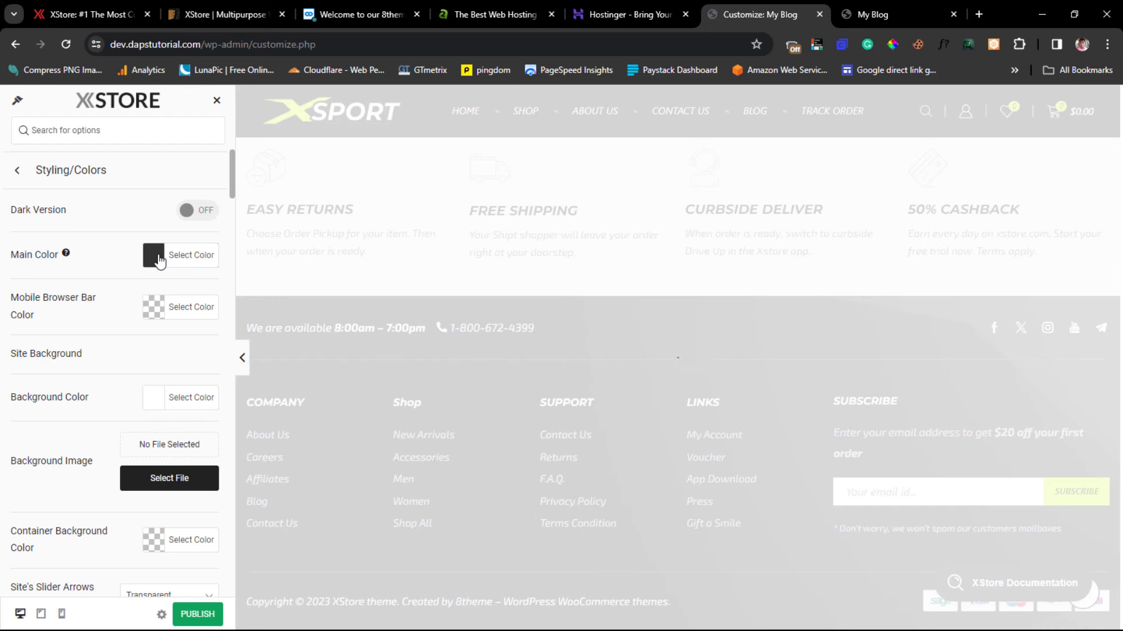
scroll(143, 283, "down", 10)
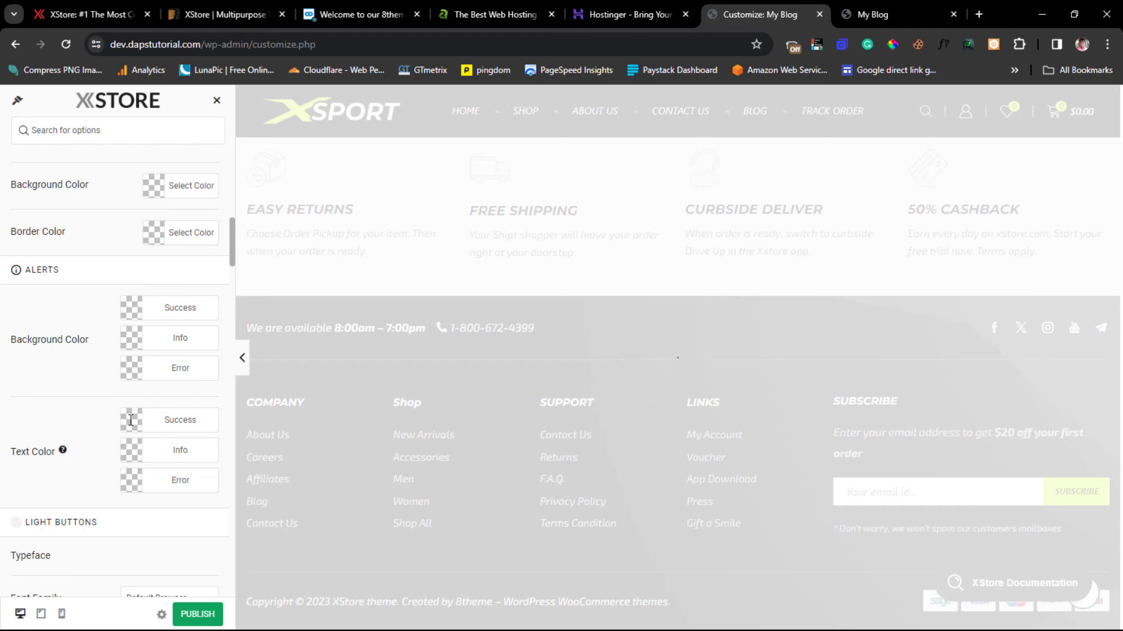
scroll(125, 402, "down", 5)
scroll(125, 402, "up", 7)
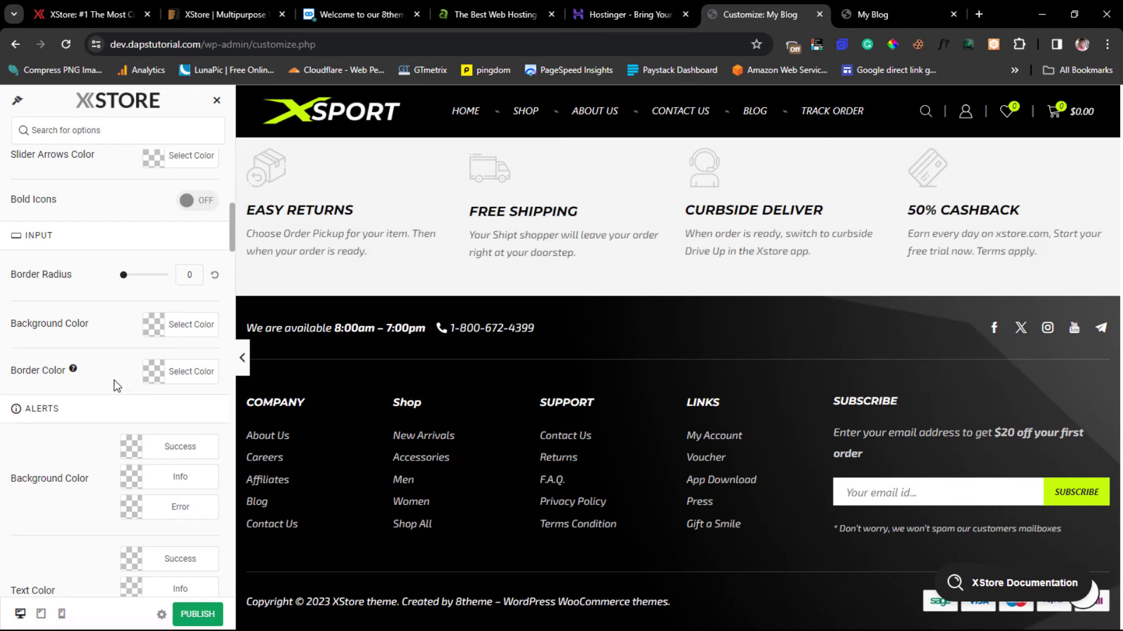
scroll(70, 285, "up", 3)
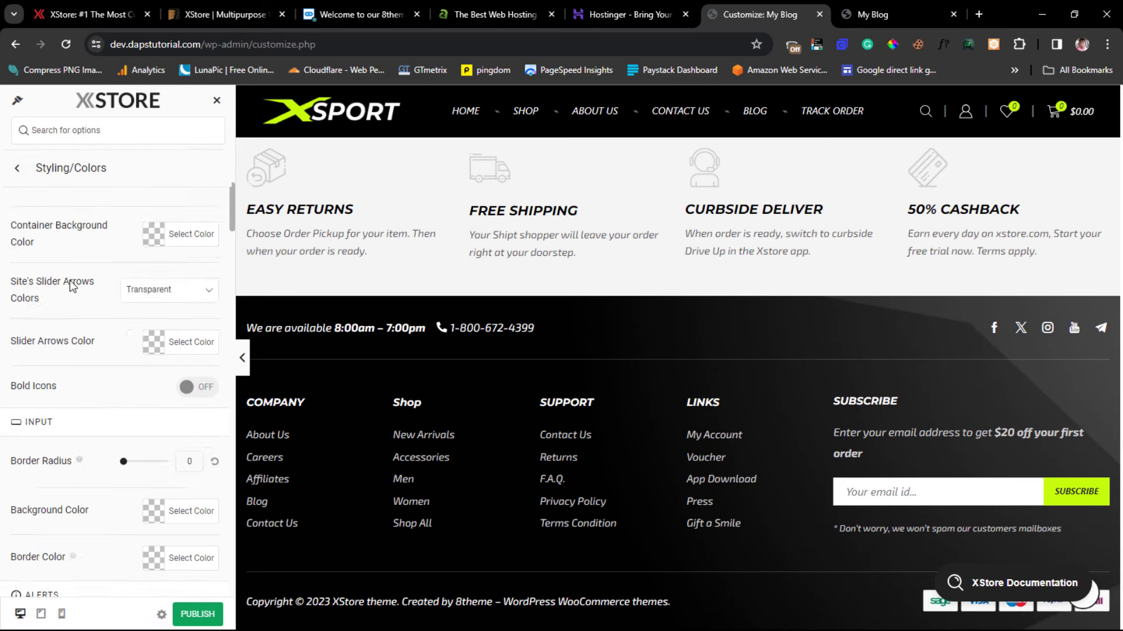
scroll(69, 279, "up", 5)
left_click(17, 168)
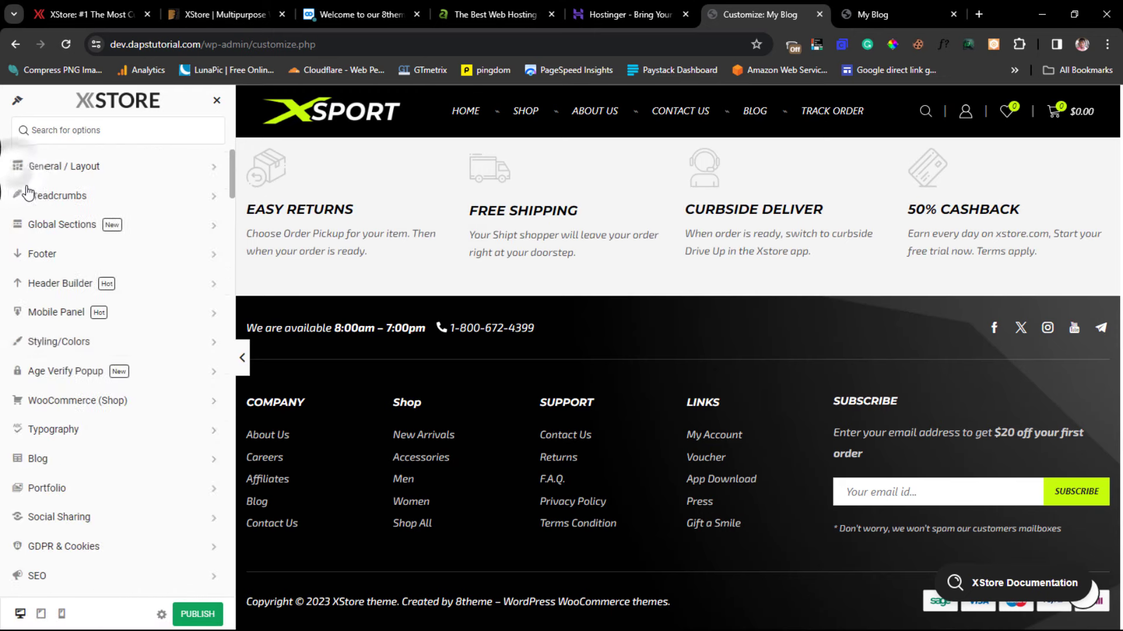
Enable the theme's built-in SEO settings and look through the meta description, keywords, Open Graph image and indexing options
scroll(111, 391, "down", 3)
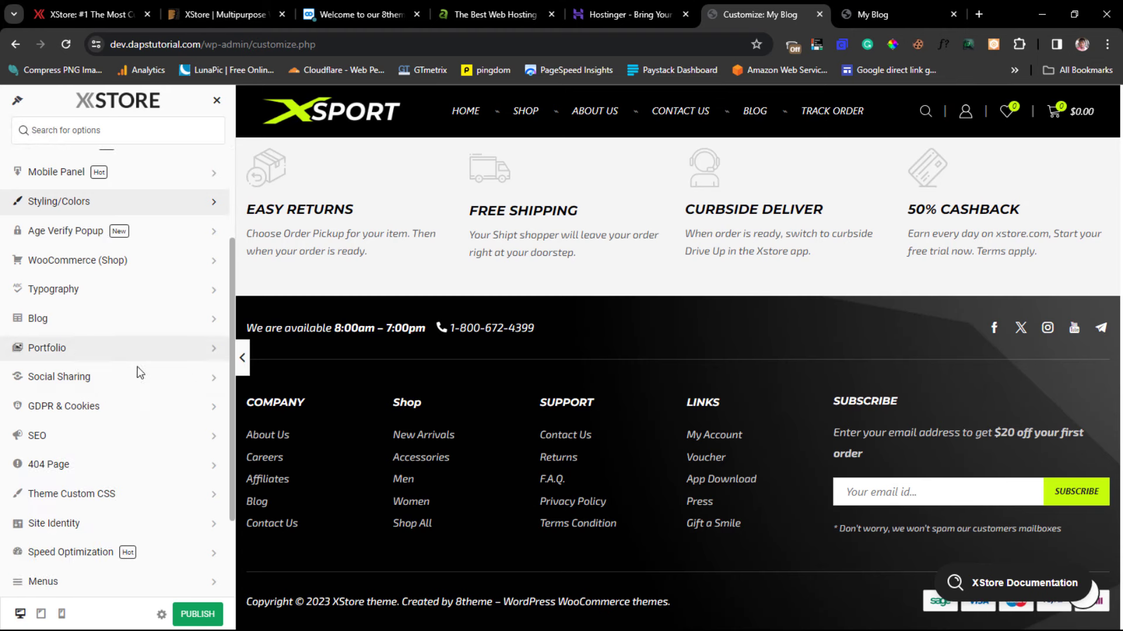
scroll(111, 379, "down", 2)
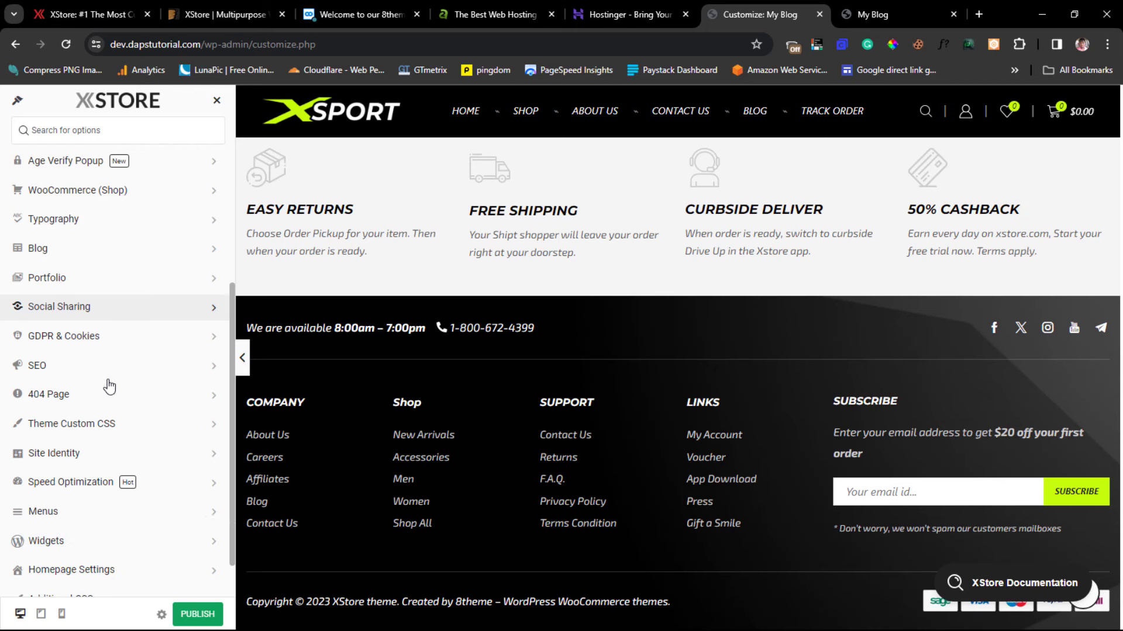
left_click(71, 373)
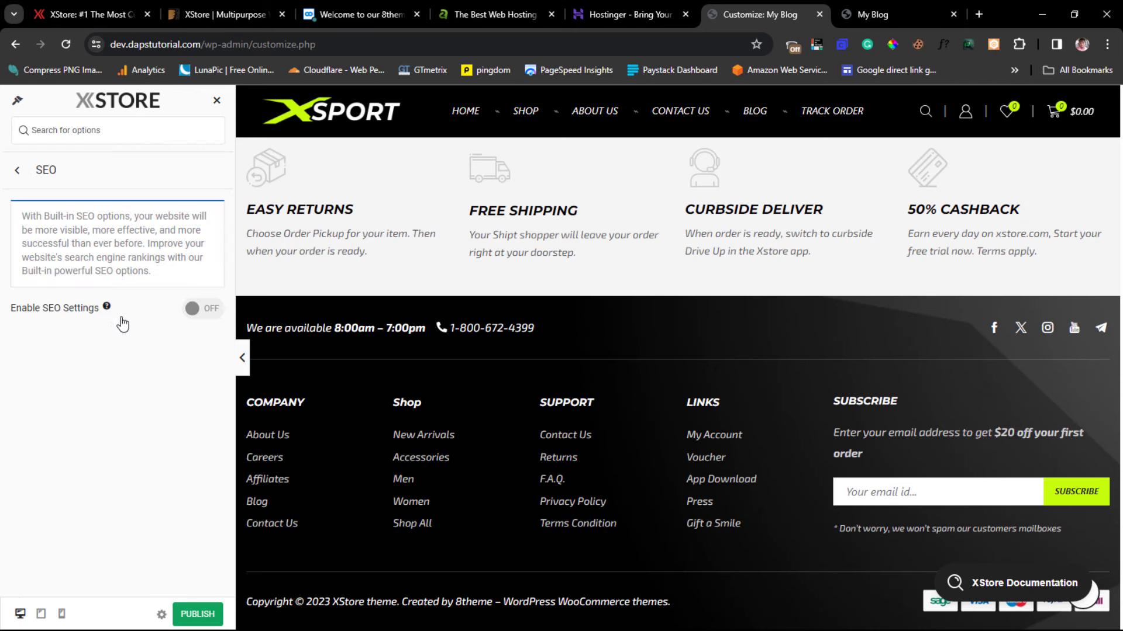
left_click(195, 313)
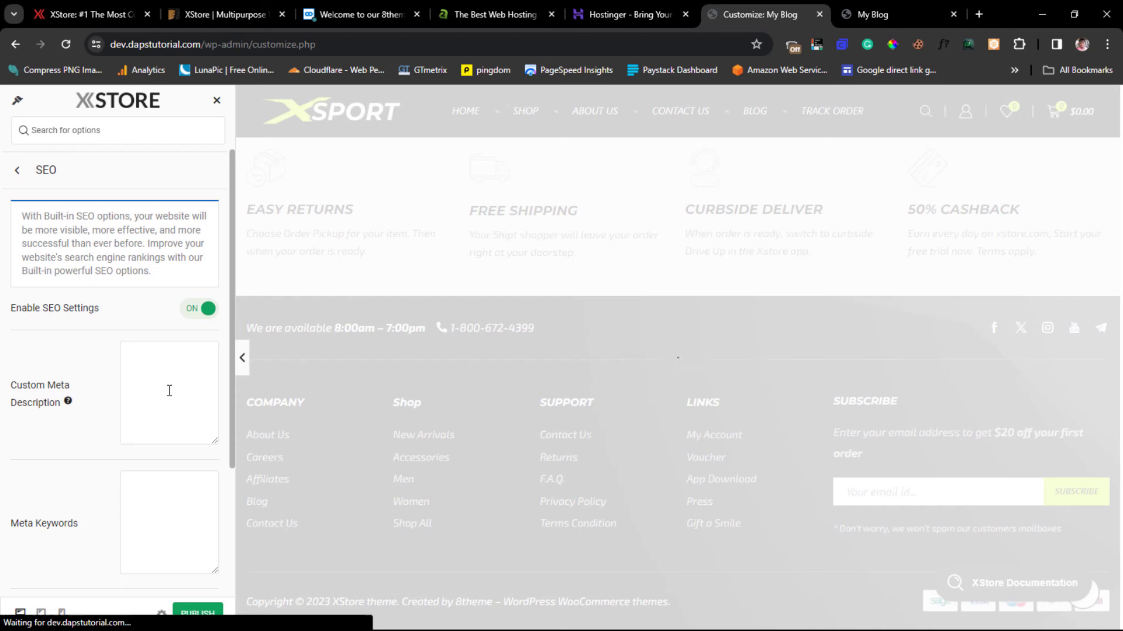
scroll(202, 389, "down", 3)
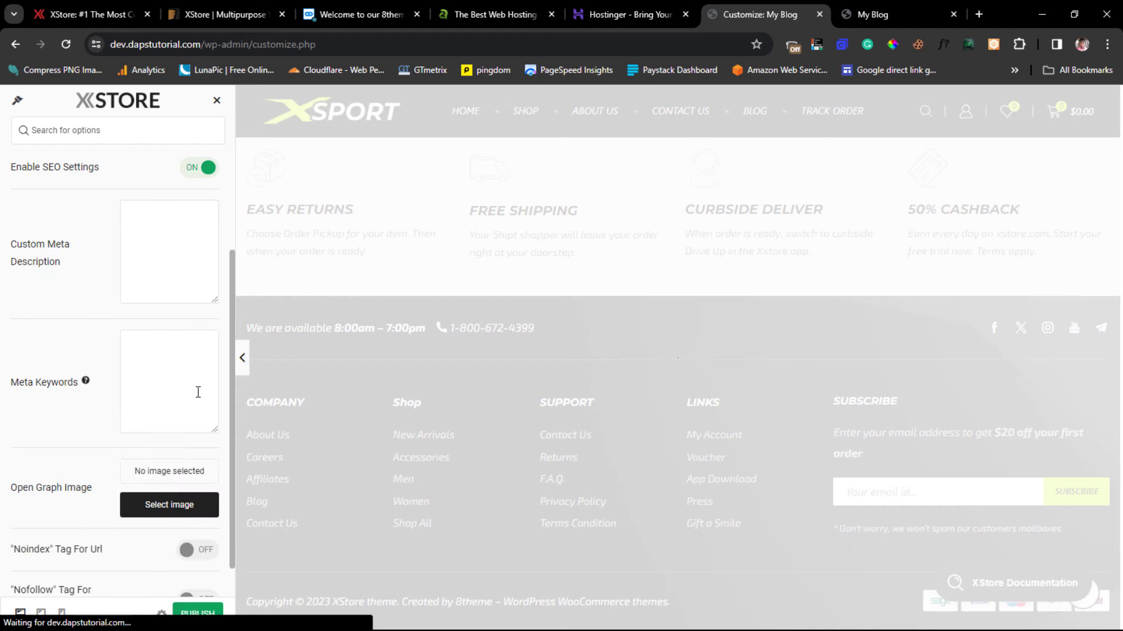
scroll(198, 392, "down", 1)
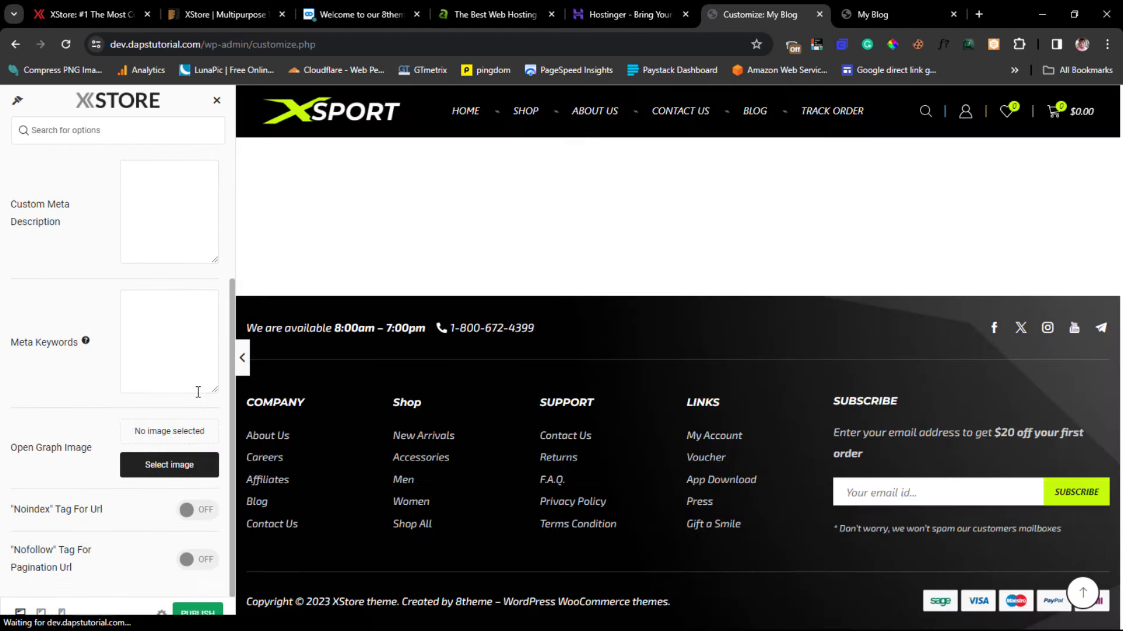
Leave the SEO settings and enable Ajax Menu Dropdown in the Speed Optimization options
scroll(199, 392, "up", 4)
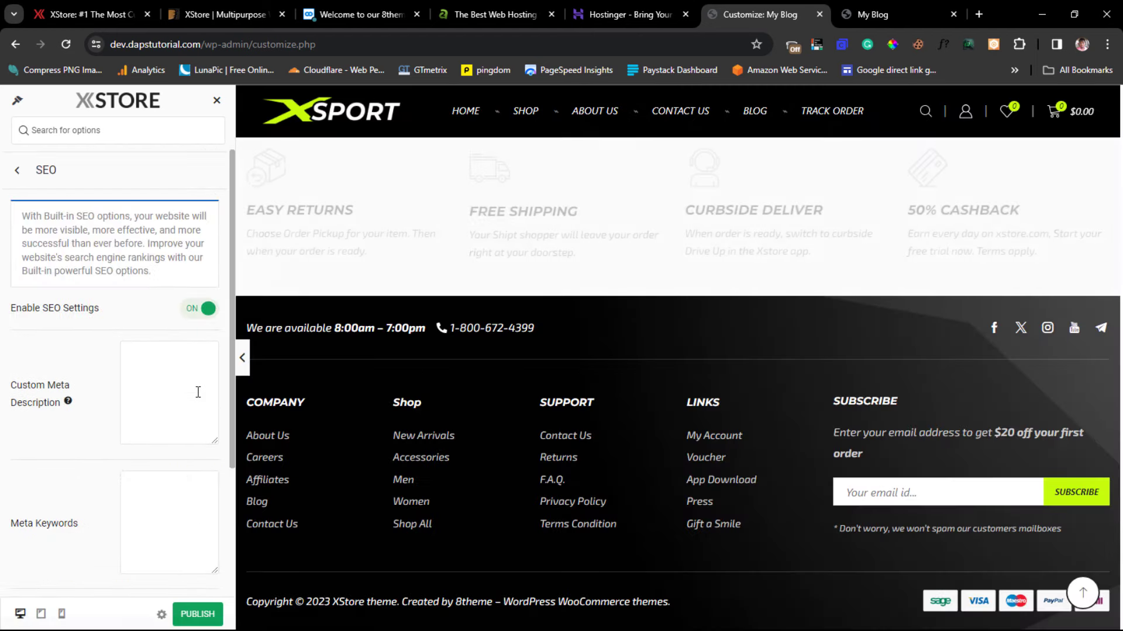
left_click(14, 174)
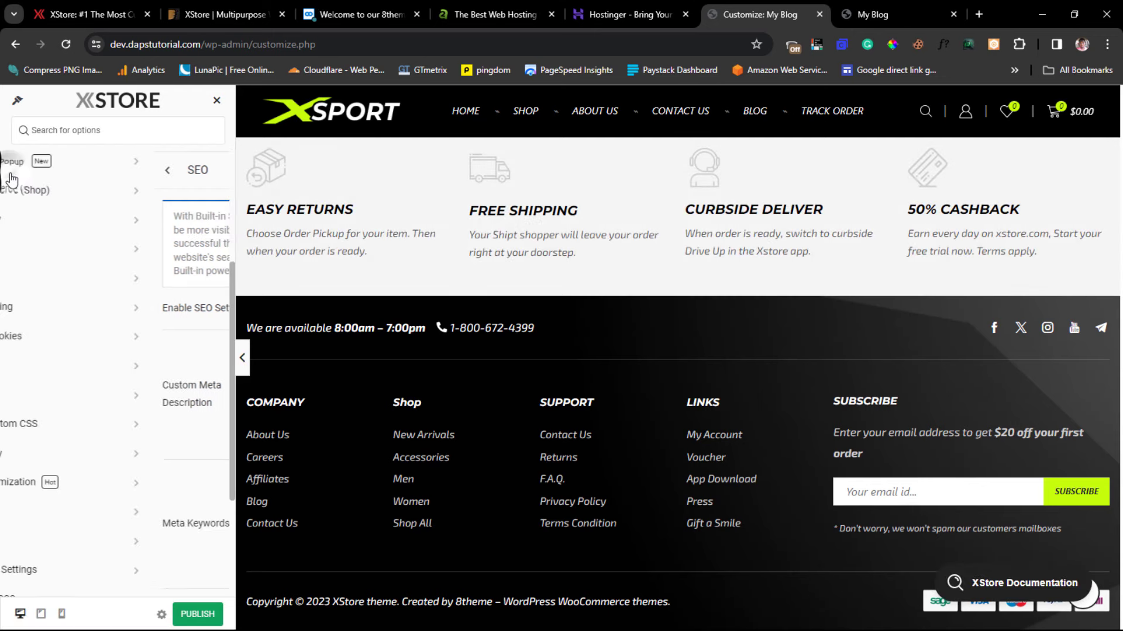
scroll(137, 418, "down", 1)
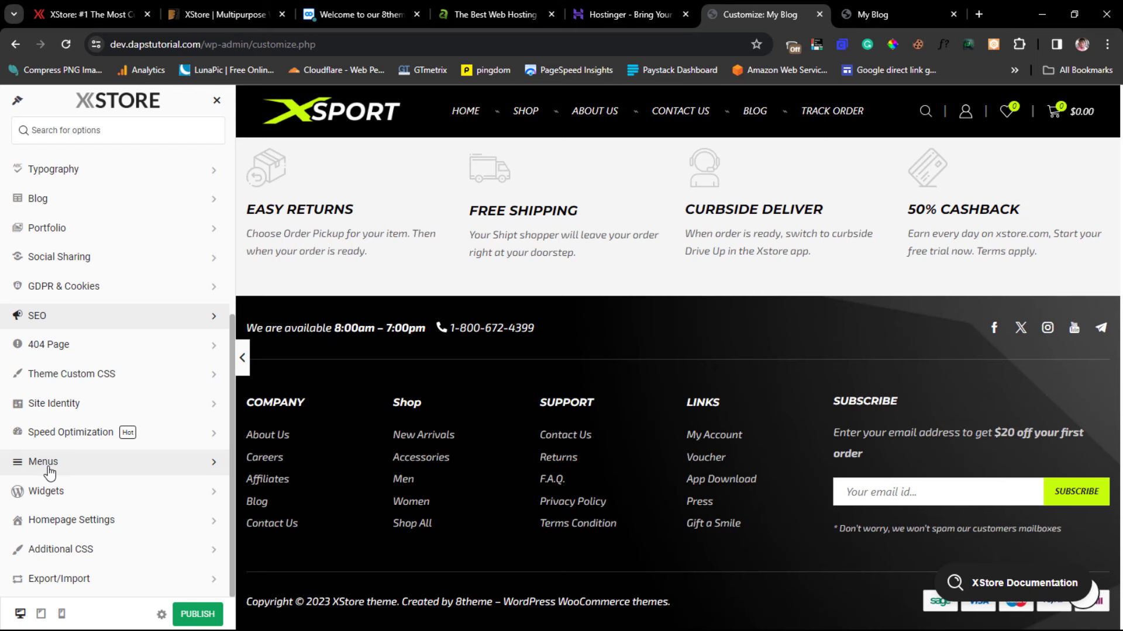
left_click(106, 434)
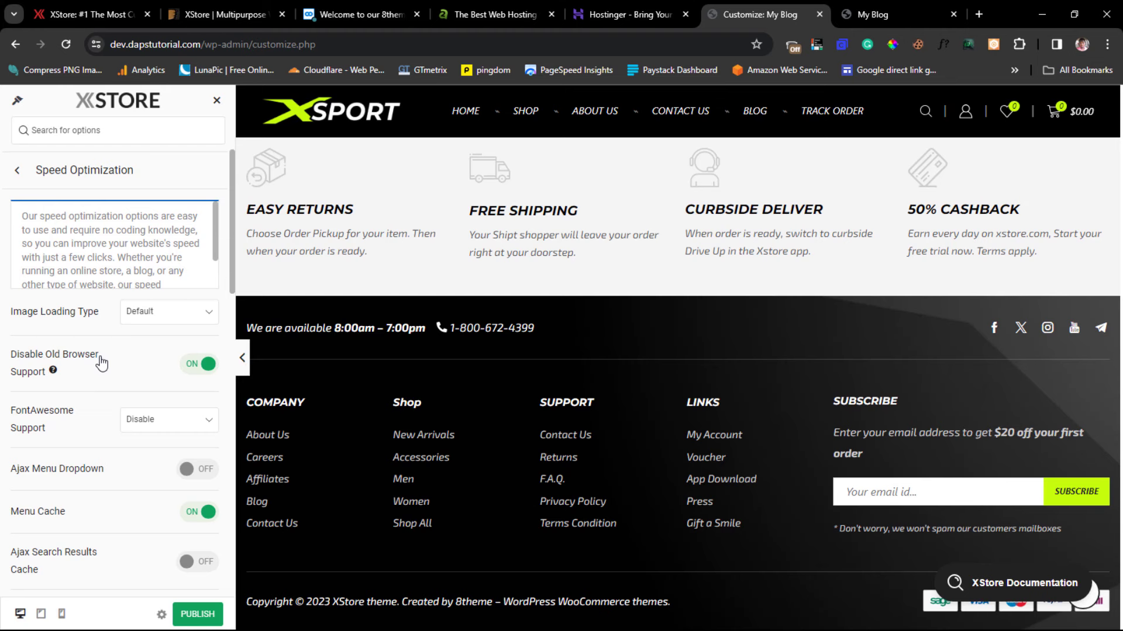
scroll(155, 366, "down", 1)
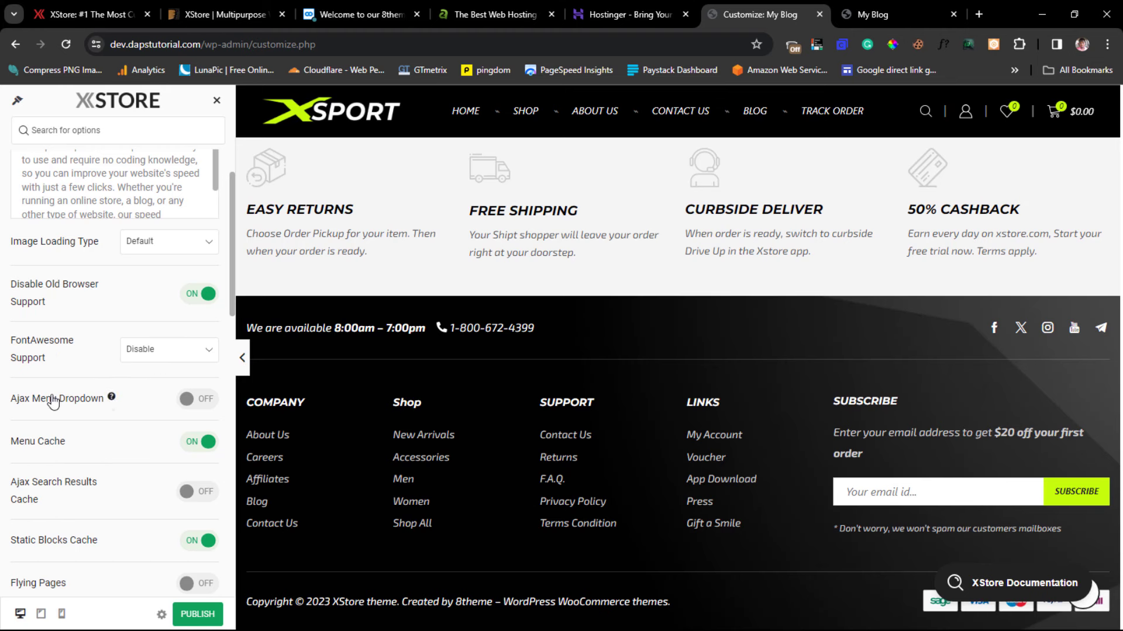
mouse_move(113, 402)
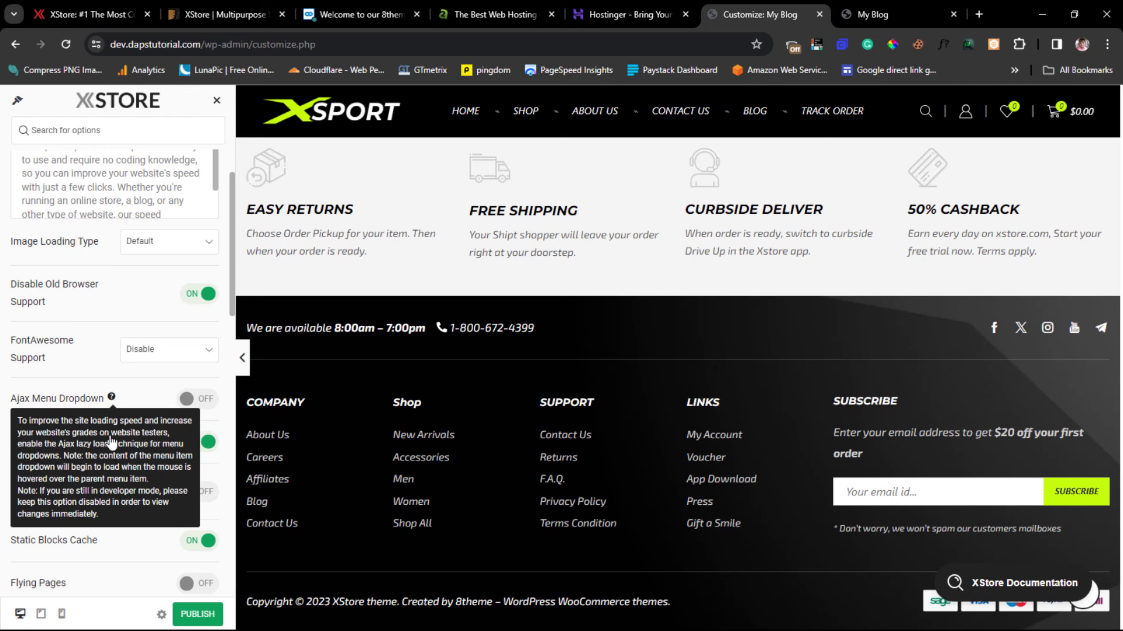
left_click(202, 399)
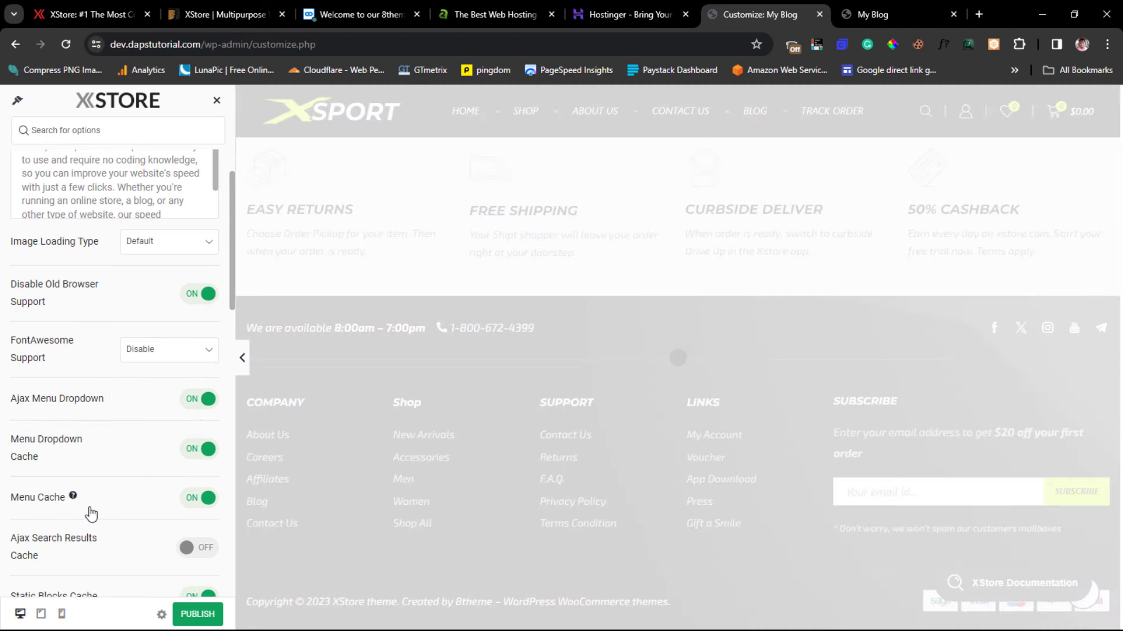
Enable Ajax Search Results Cache, look over the remaining speed options, and return to the options list
scroll(129, 445, "down", 2)
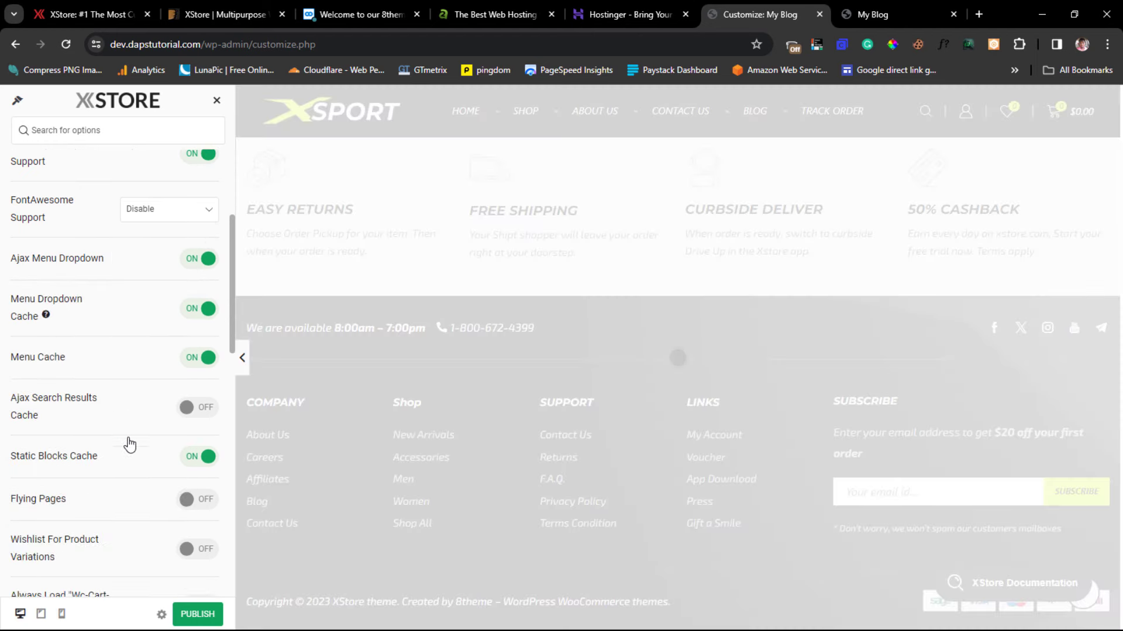
left_click(194, 415)
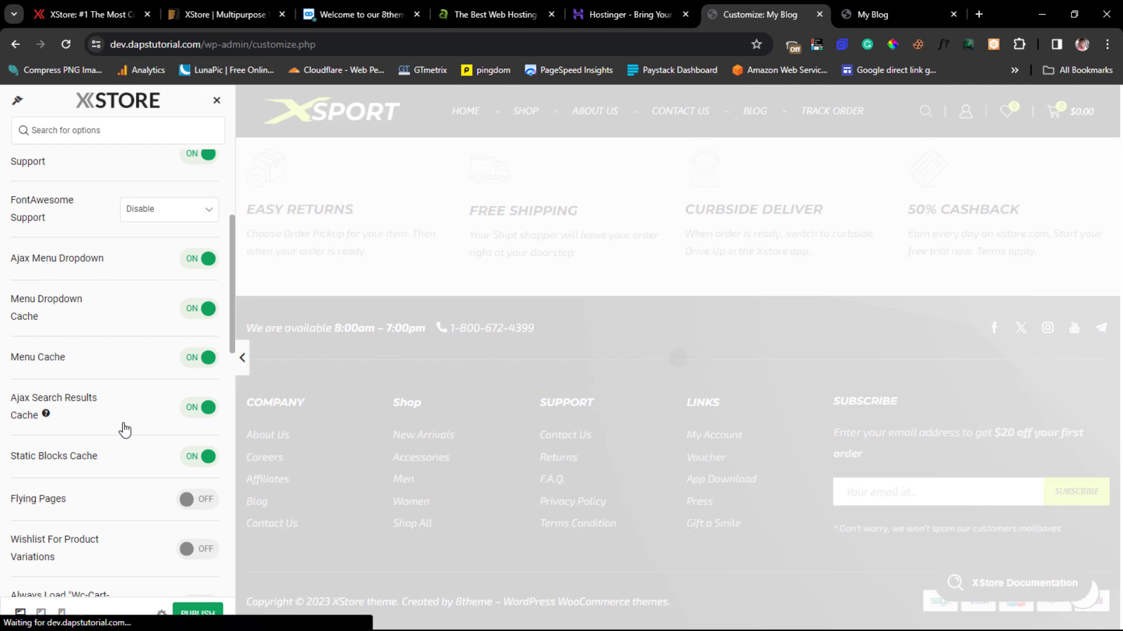
scroll(125, 431, "down", 2)
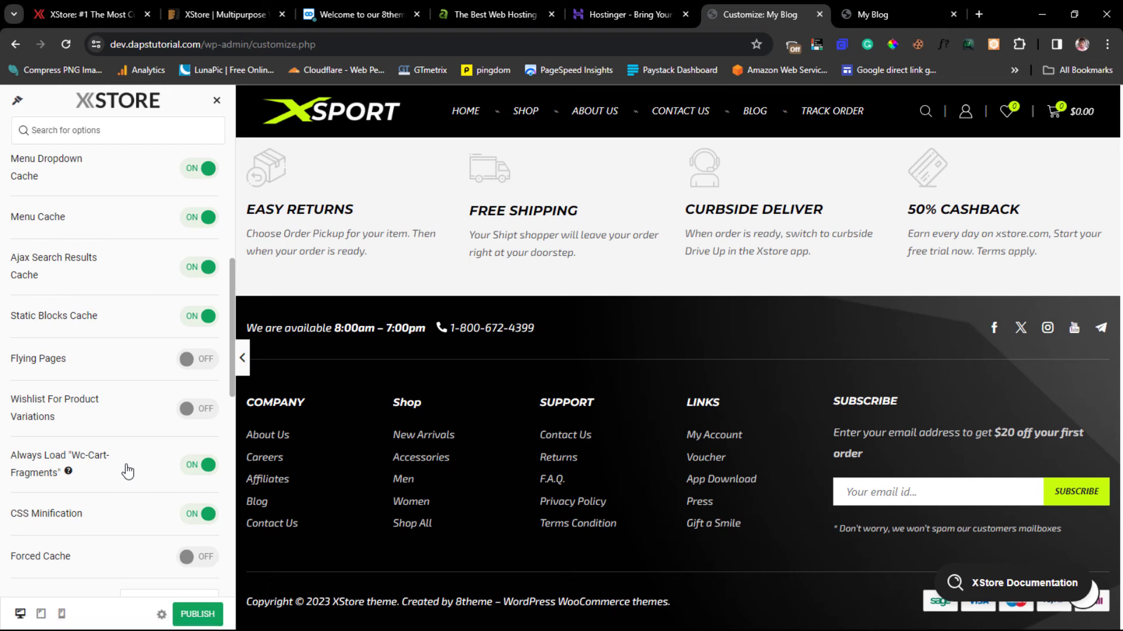
mouse_move(69, 471)
mouse_move(60, 418)
scroll(75, 299, "up", 6)
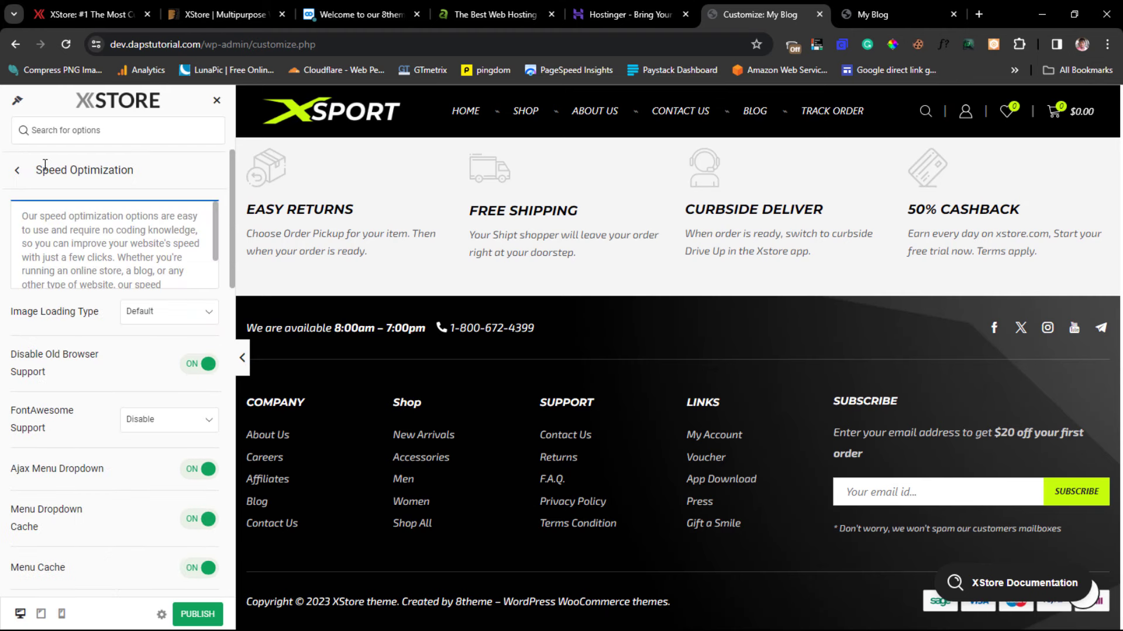
left_click(15, 176)
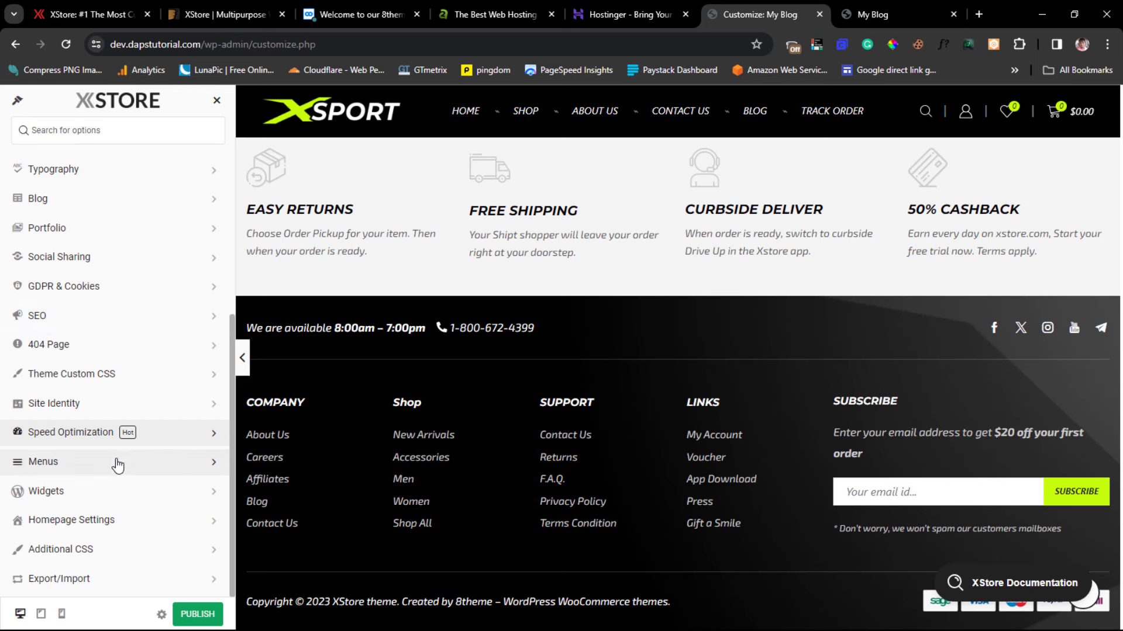
Publish the theme option changes and close the customizer
left_click(191, 615)
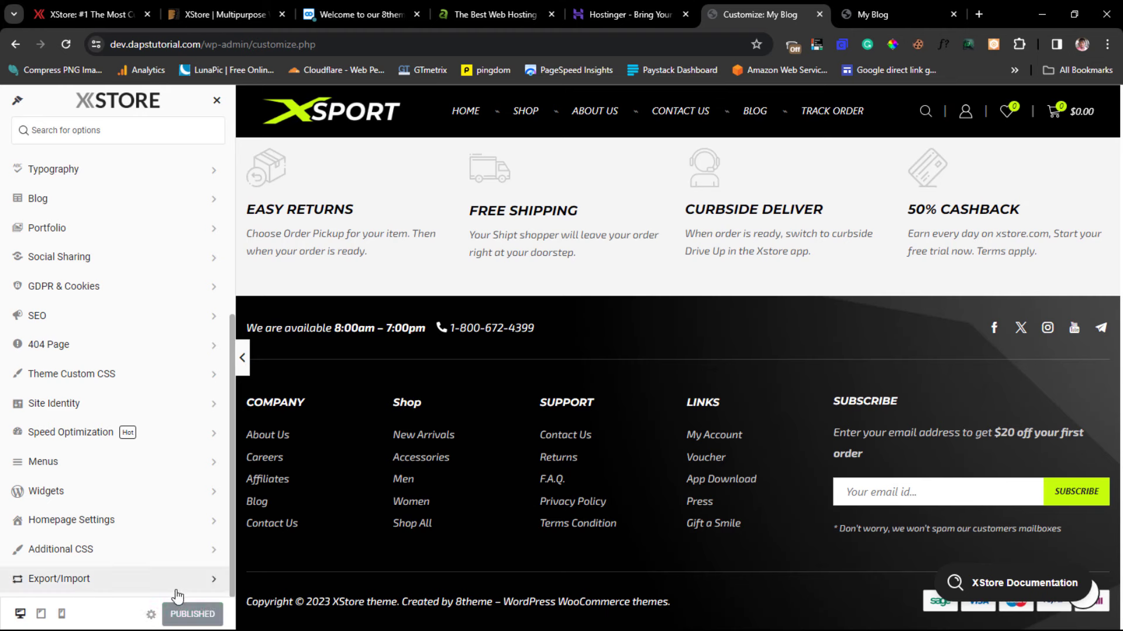
scroll(115, 356, "up", 5)
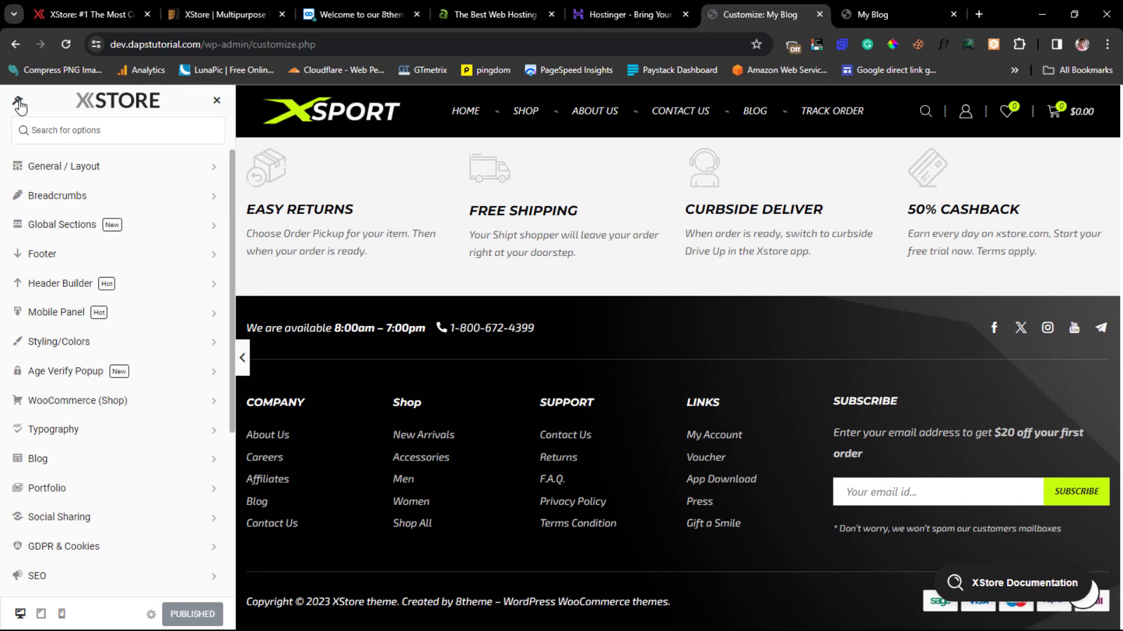
left_click(218, 107)
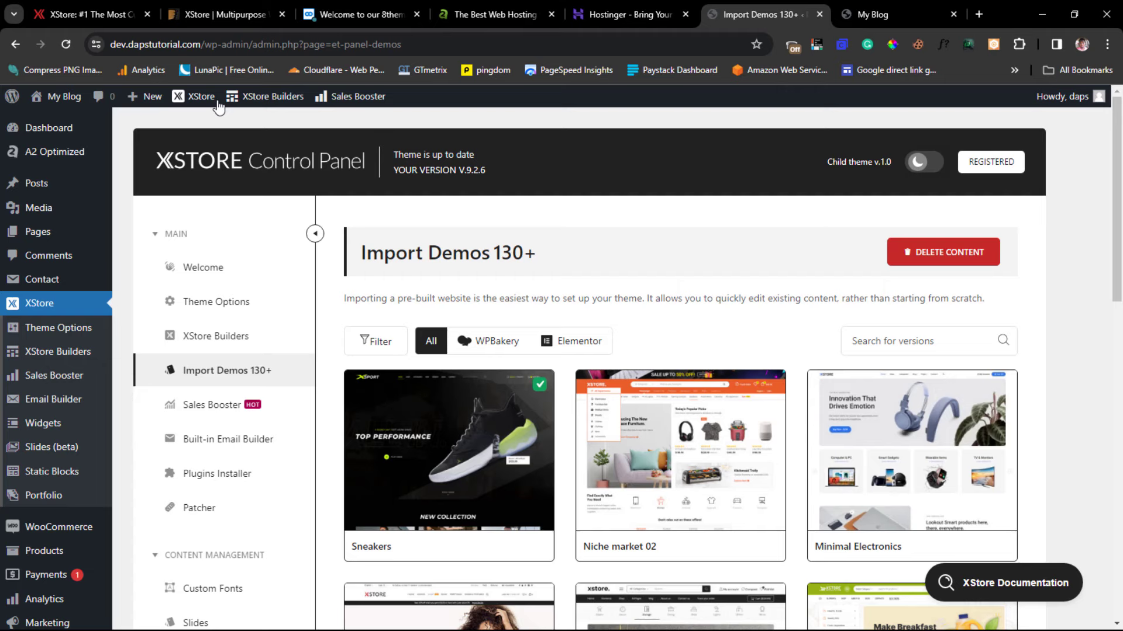
Look through the XStore Builders list, from header to Error-404 builder, and open the Header Builder
left_click(207, 345)
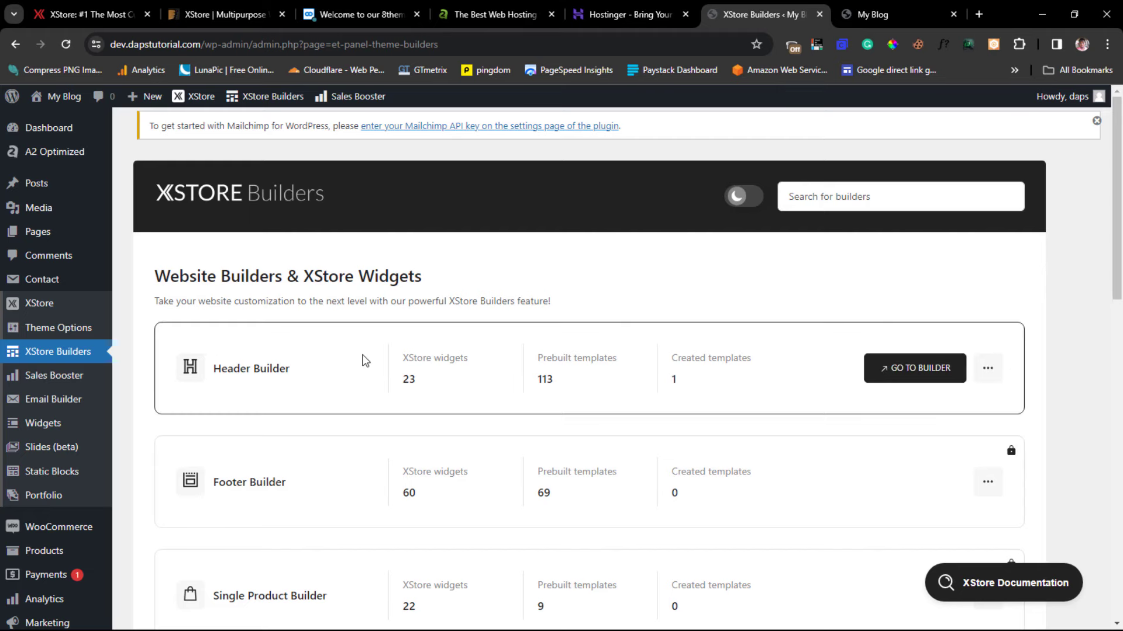
scroll(367, 377, "down", 2)
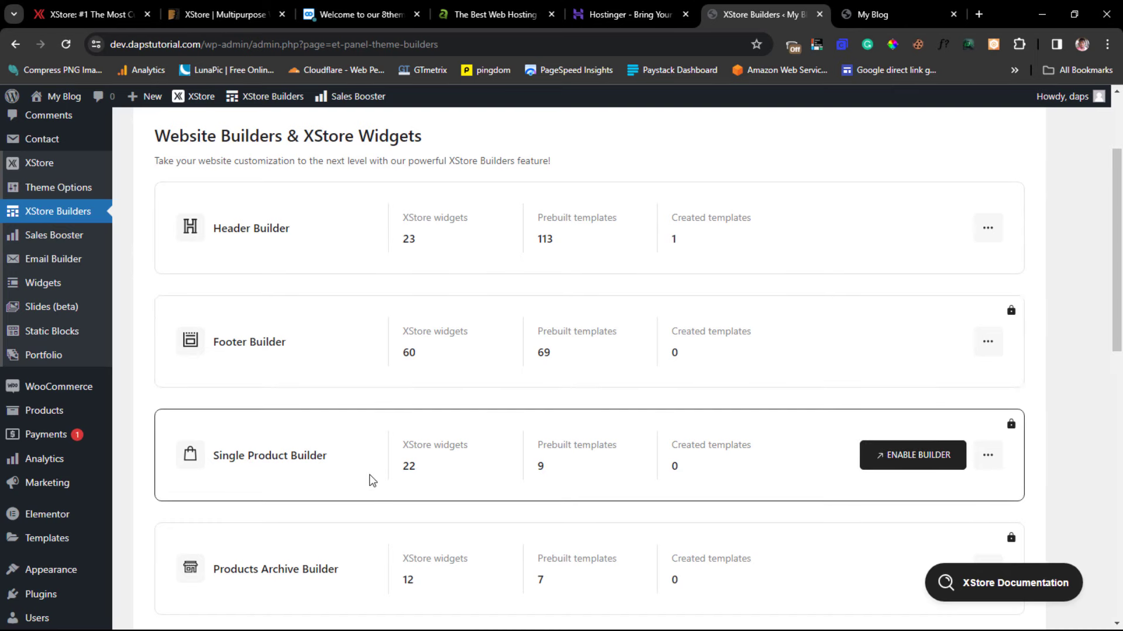
scroll(370, 481, "down", 3)
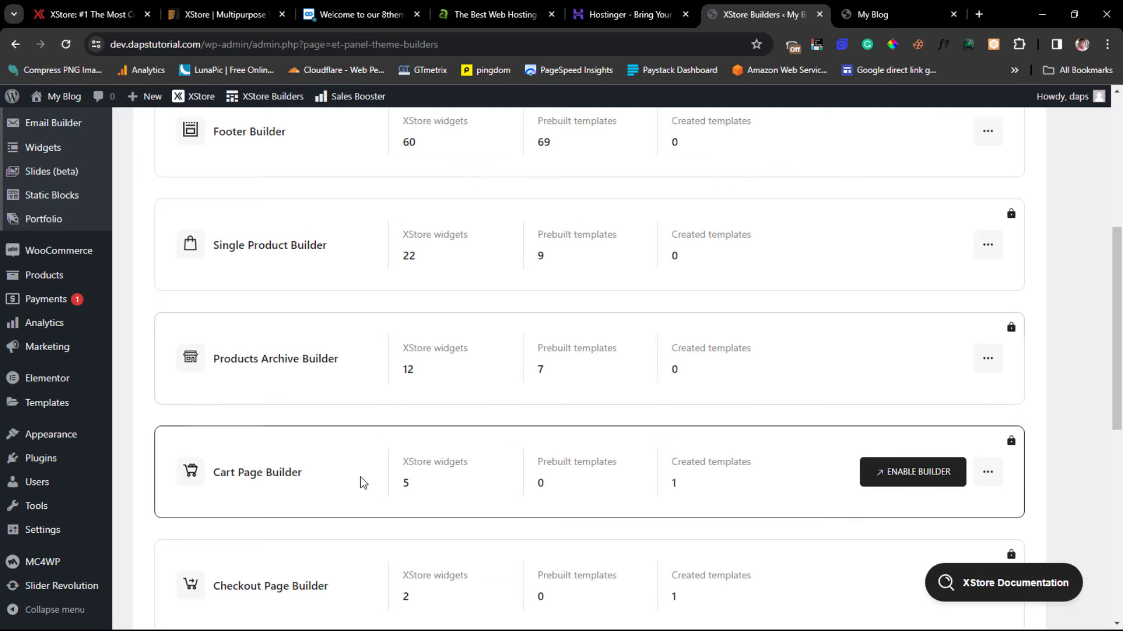
scroll(359, 481, "down", 4)
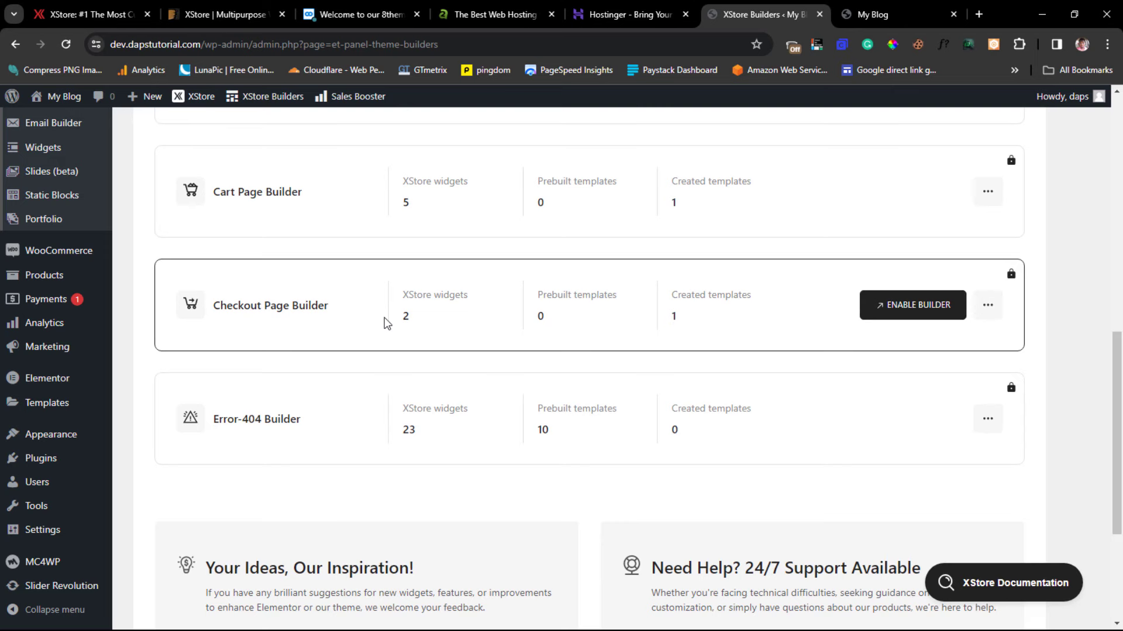
scroll(386, 323, "up", 7)
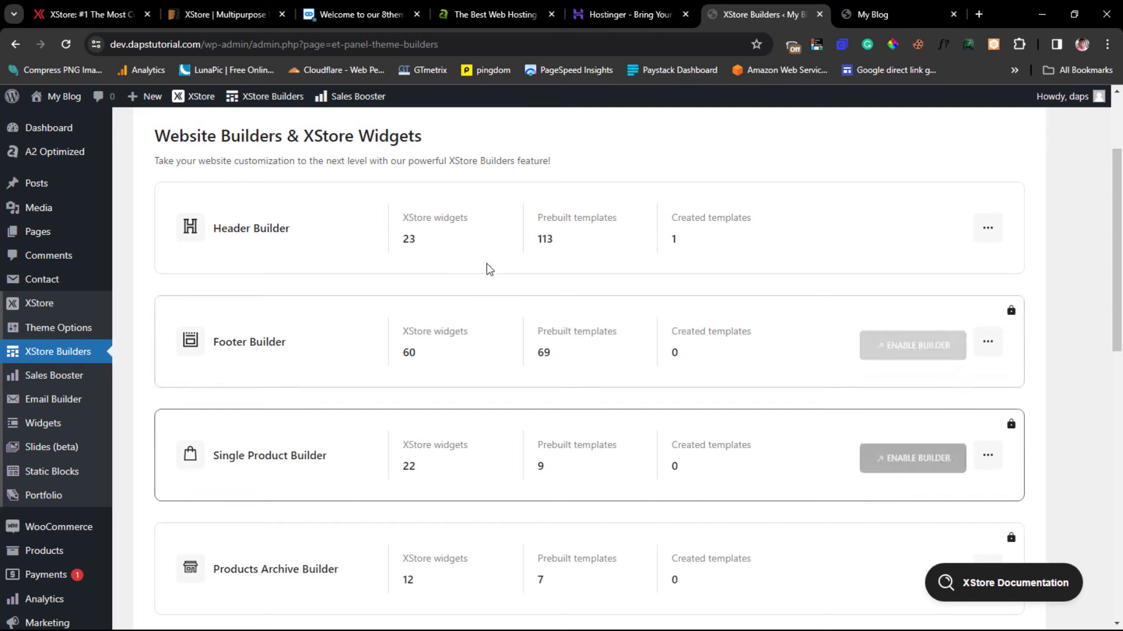
mouse_move(719, 218)
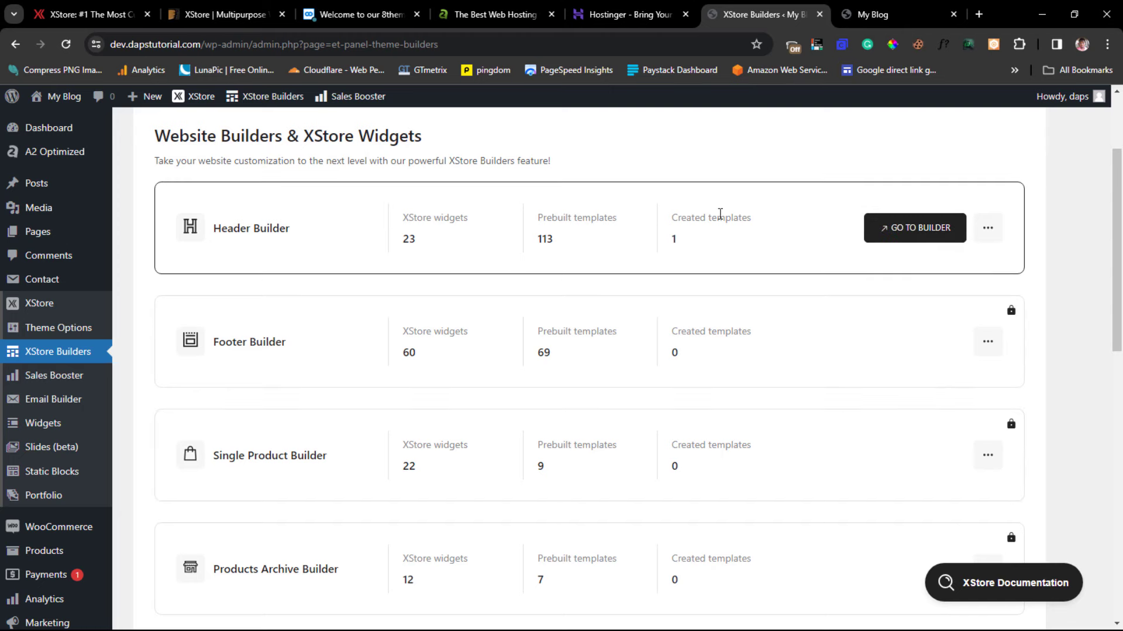
left_click(920, 230)
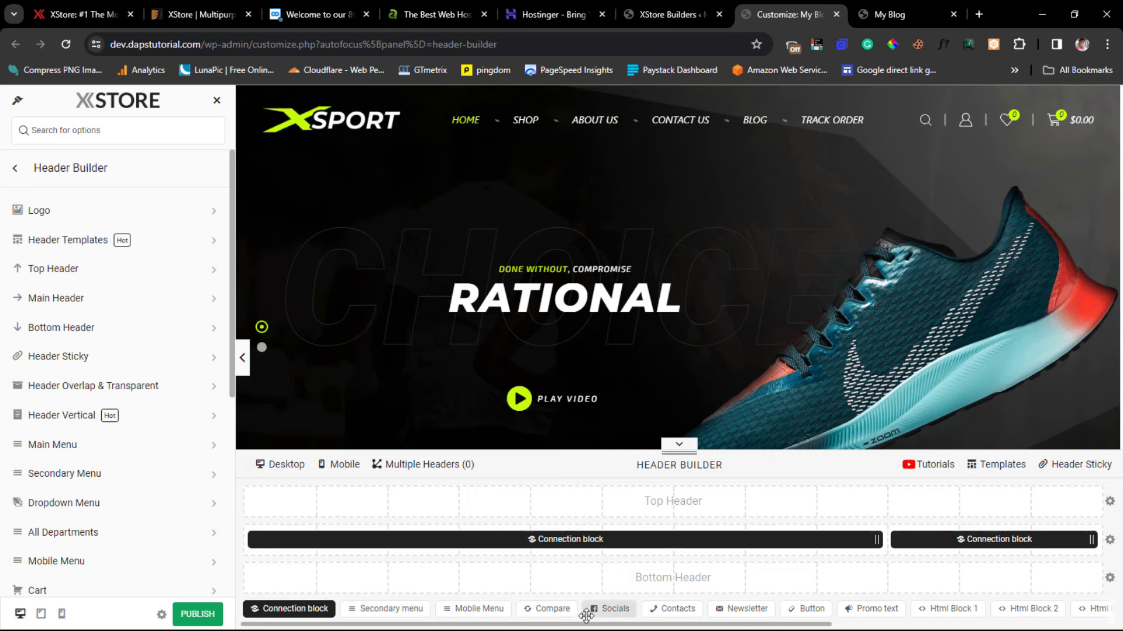
Add the All Departments element at the start of the Bottom Header row and widen it to three columns
left_click_drag(586, 623, 842, 623)
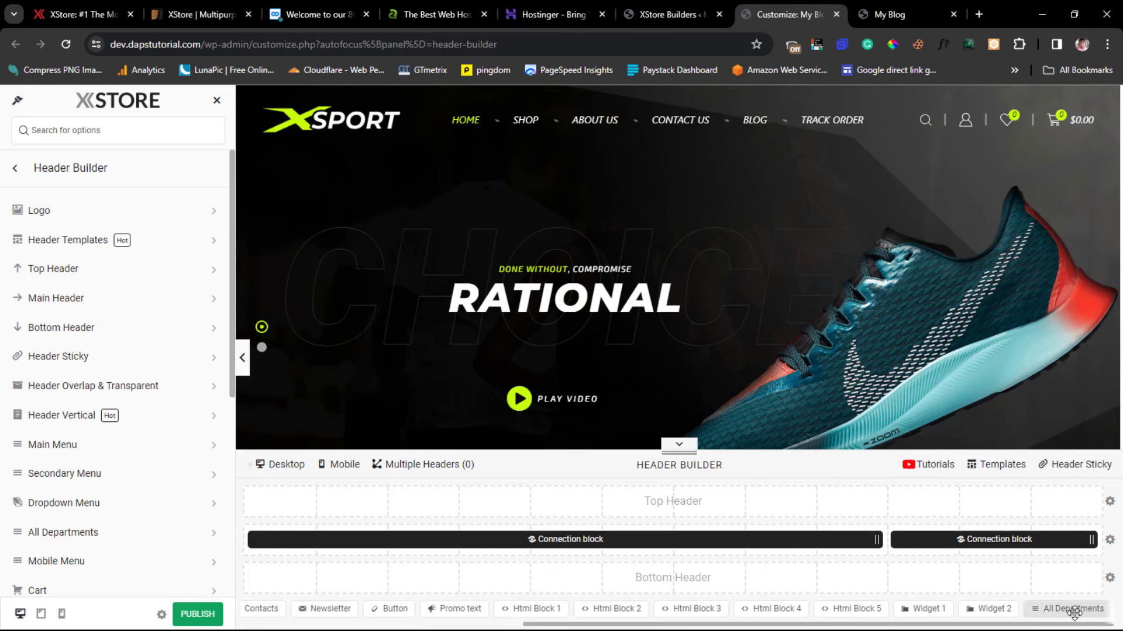
left_click_drag(1060, 612, 283, 574)
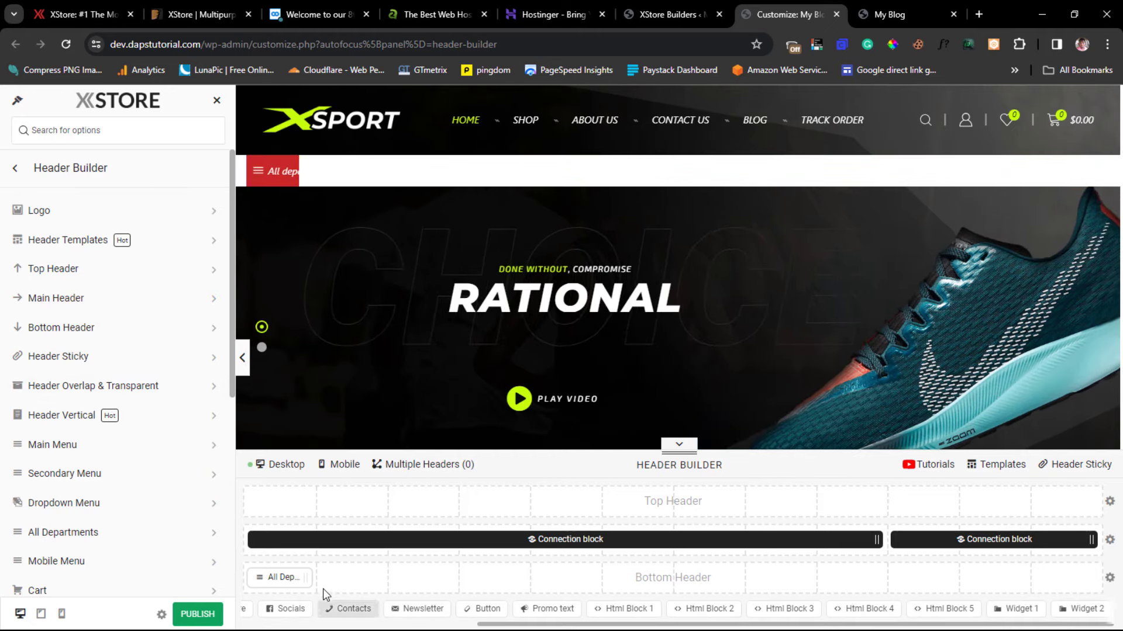
mouse_move(310, 574)
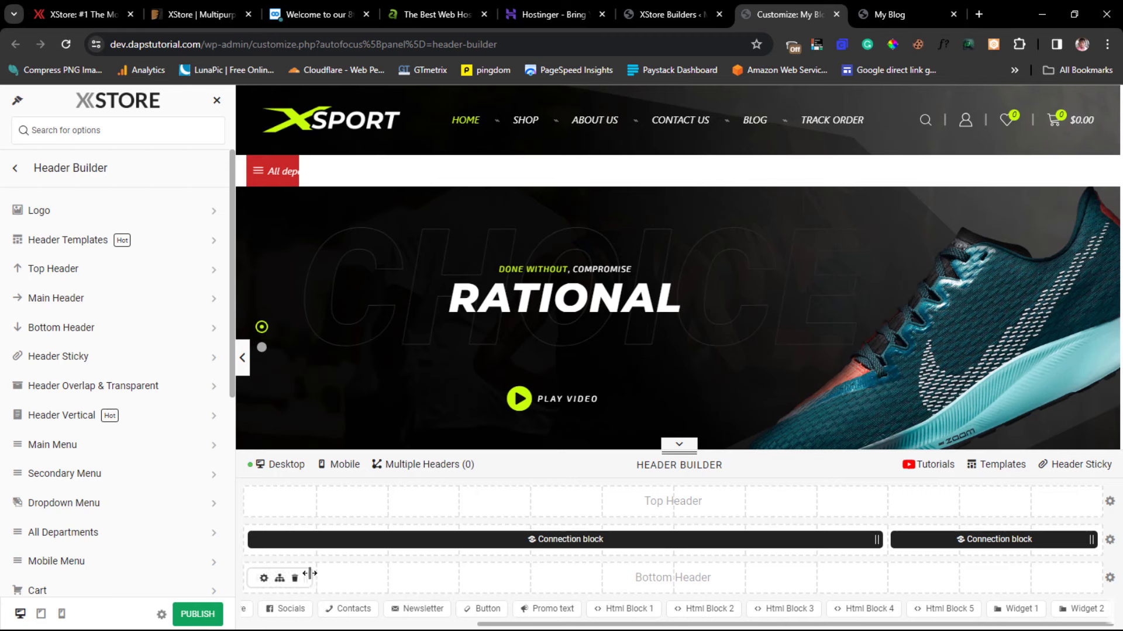
left_click_drag(310, 574, 445, 585)
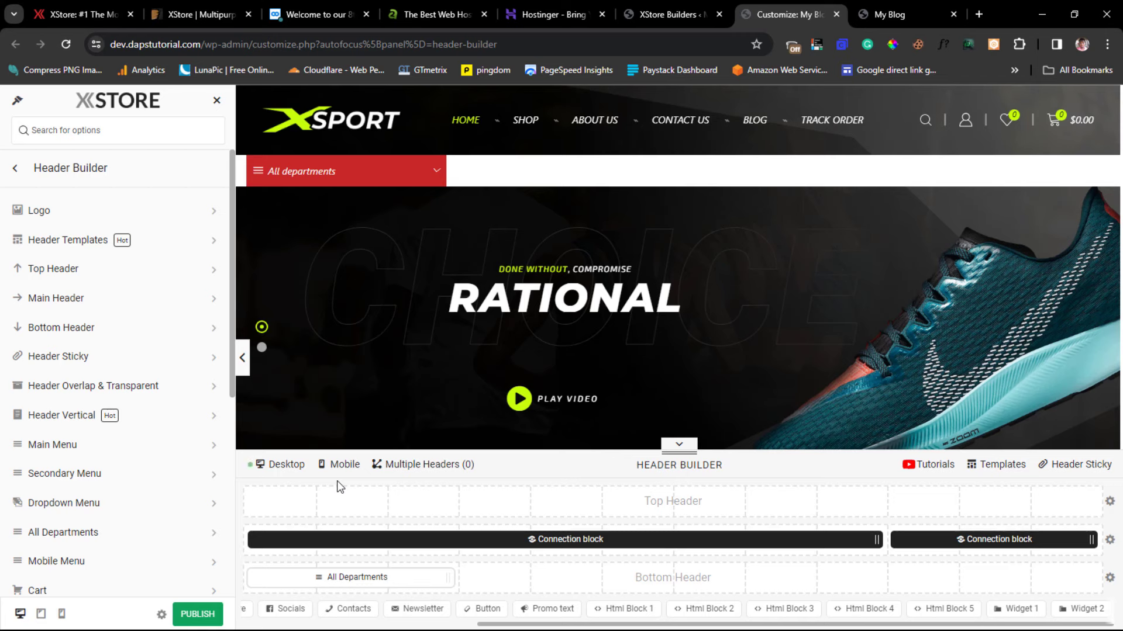
Place a Button element beside All Departments in the Bottom Header row, and remove both elements again
left_click_drag(456, 608, 501, 582)
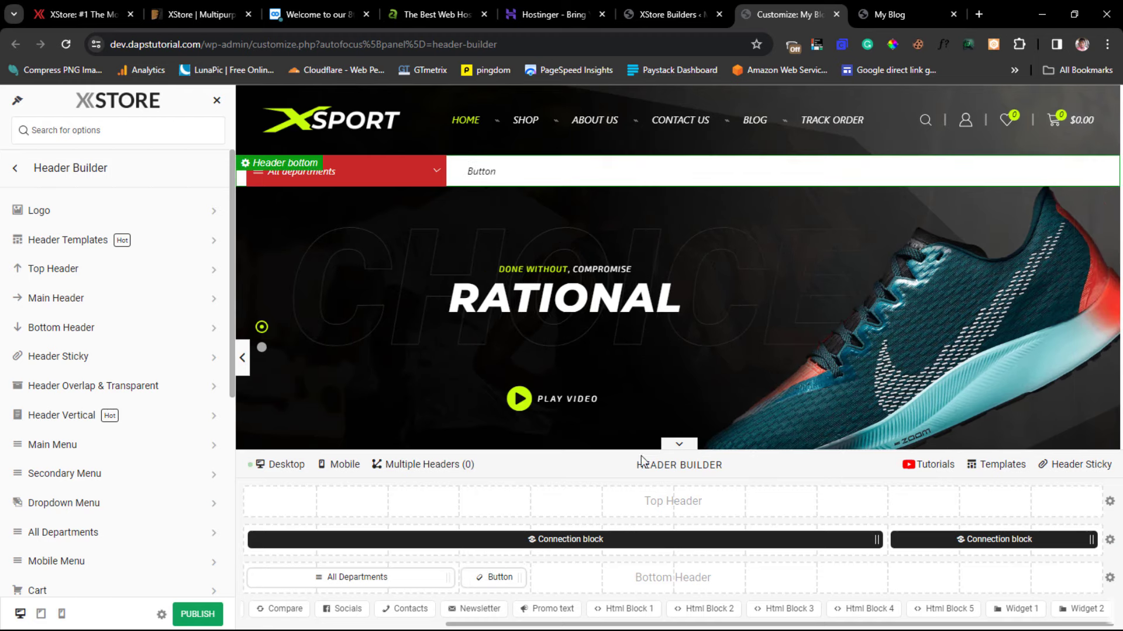
left_click(503, 580)
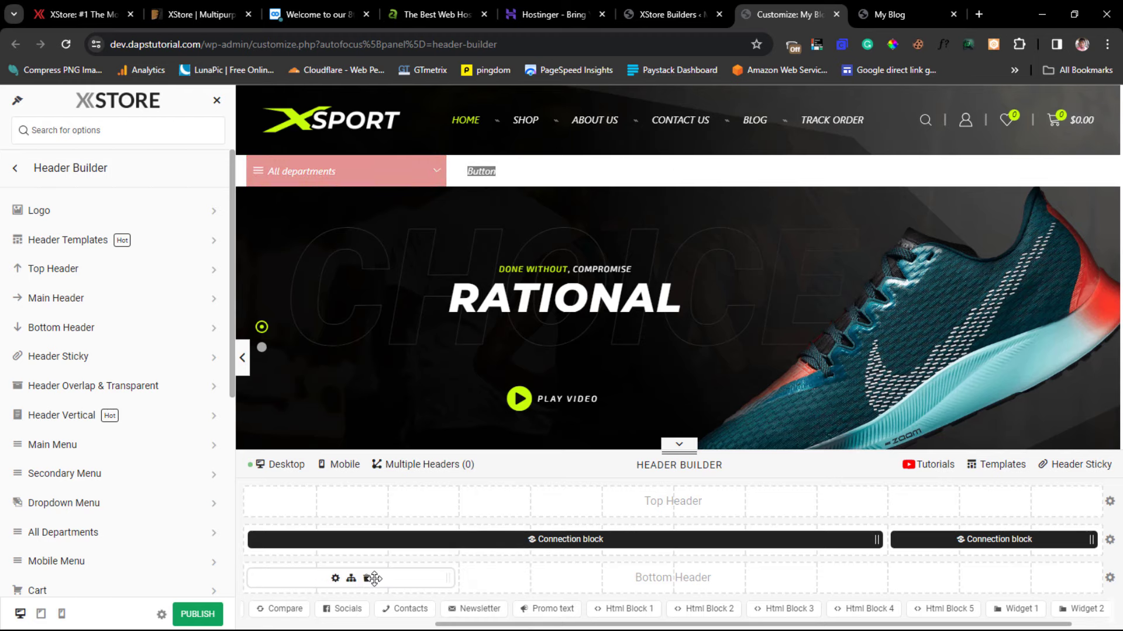
left_click(368, 582)
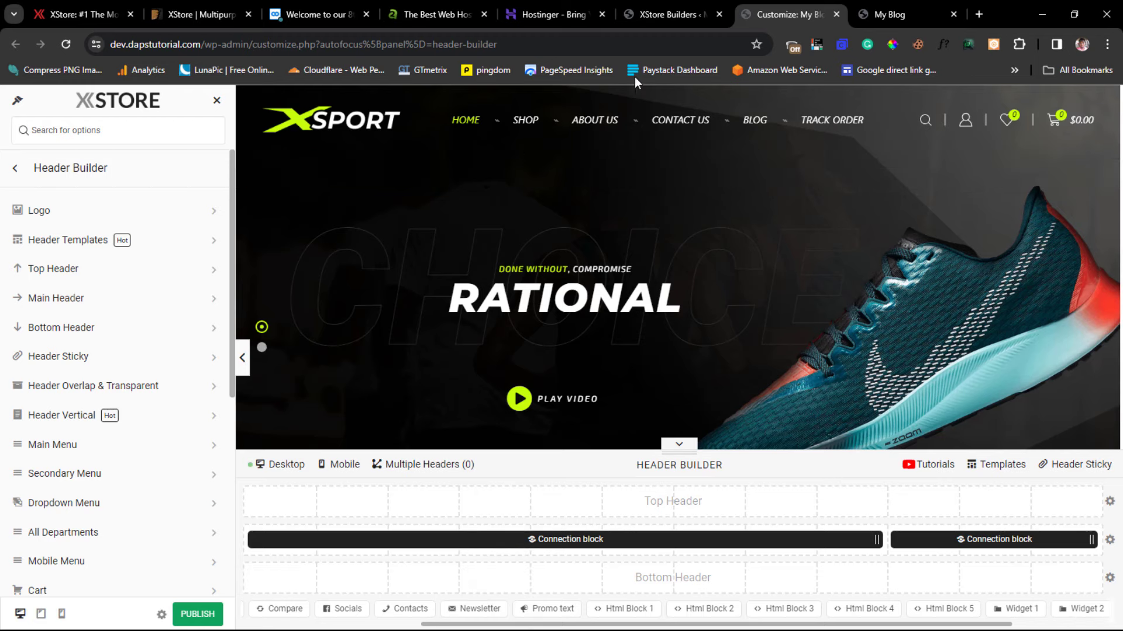
Open the Main Menu settings from the header preview and look through its menu styles and configuration options
left_click(633, 114)
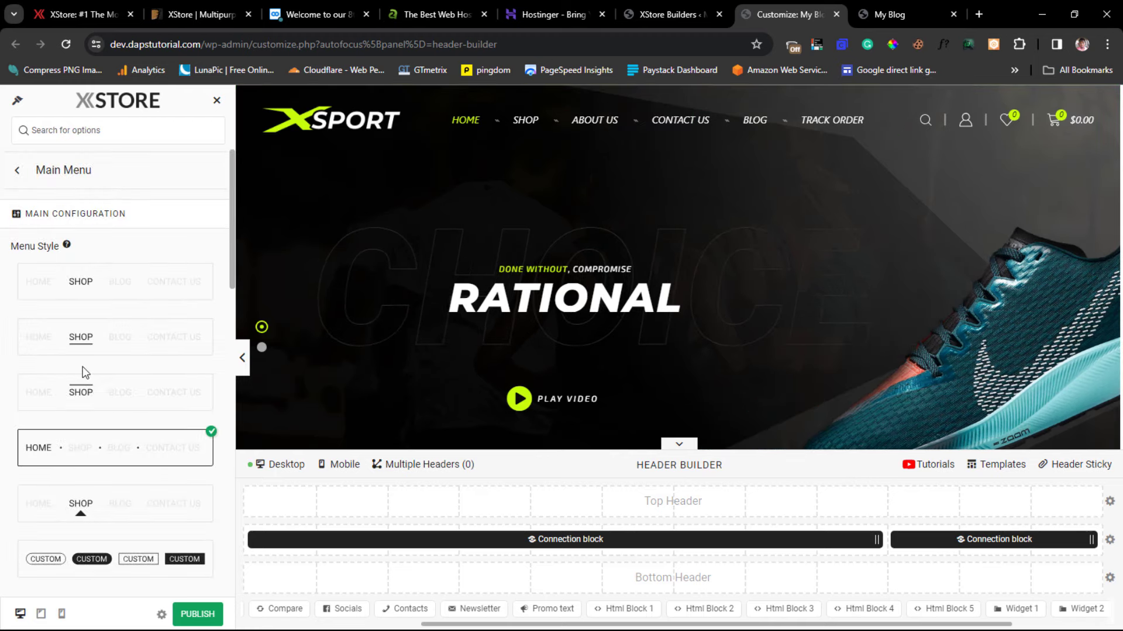
scroll(136, 310, "down", 3)
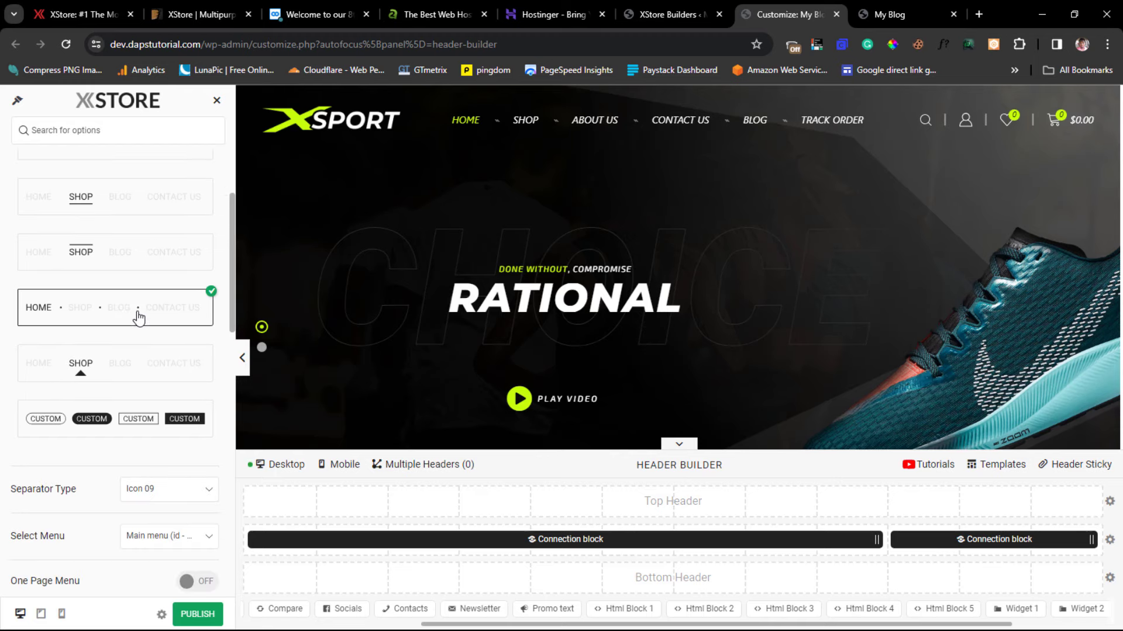
scroll(139, 318, "down", 3)
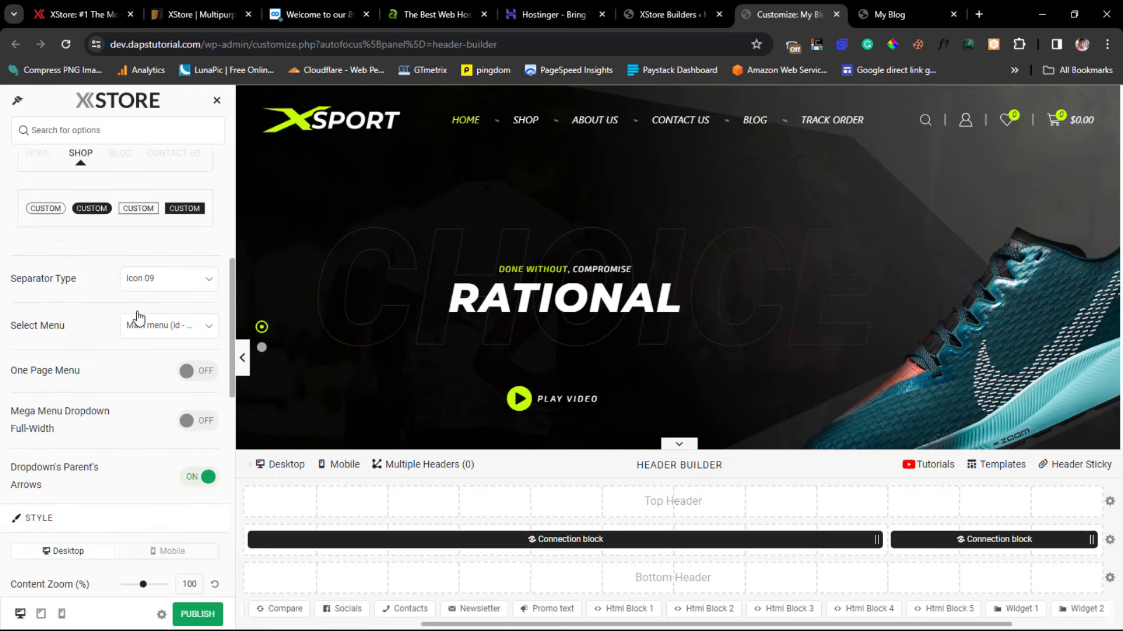
scroll(139, 318, "up", 5)
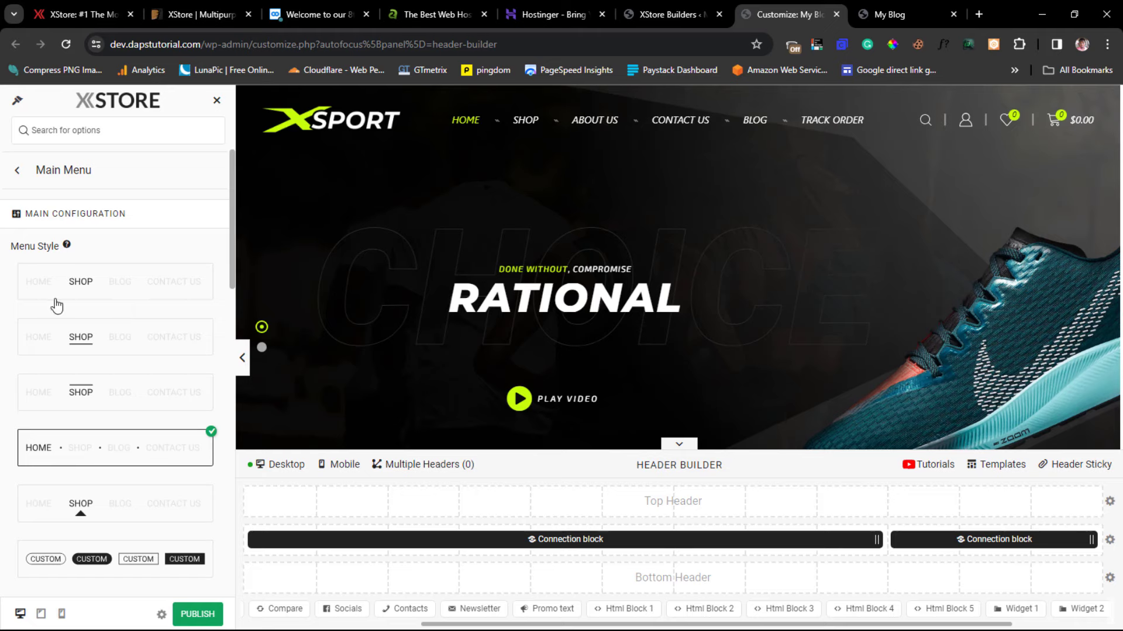
scroll(137, 271, "down", 3)
scroll(137, 271, "up", 3)
Try the main menu style with an arrow under the item, and switch the menu style to Custom
left_click(78, 513)
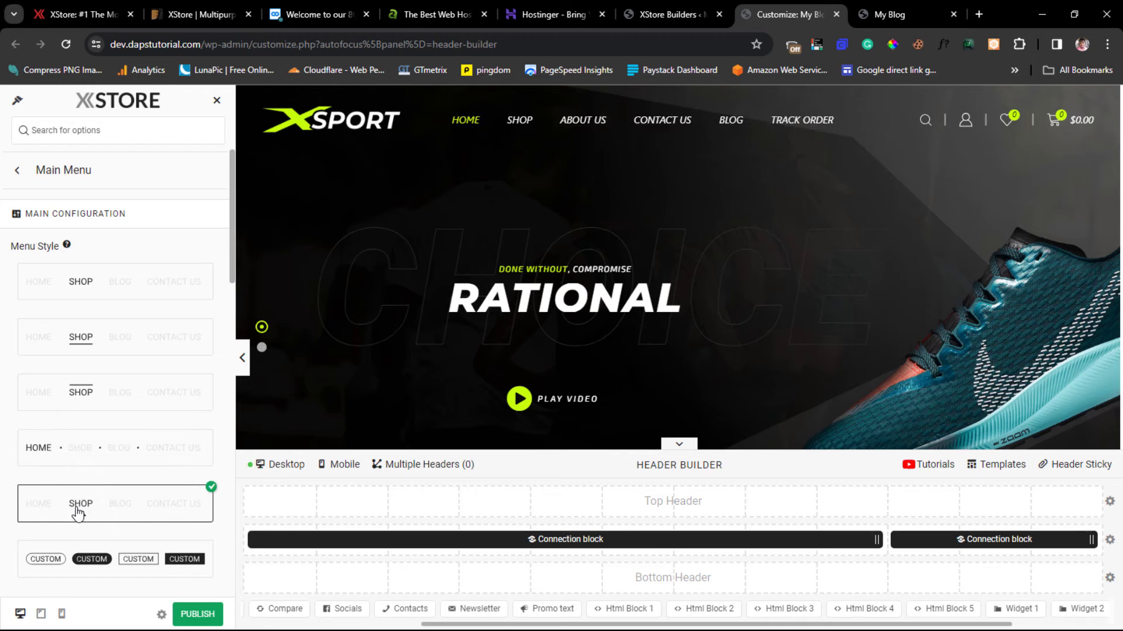
scroll(76, 508, "down", 3)
left_click(120, 354)
scroll(120, 374, "up", 1)
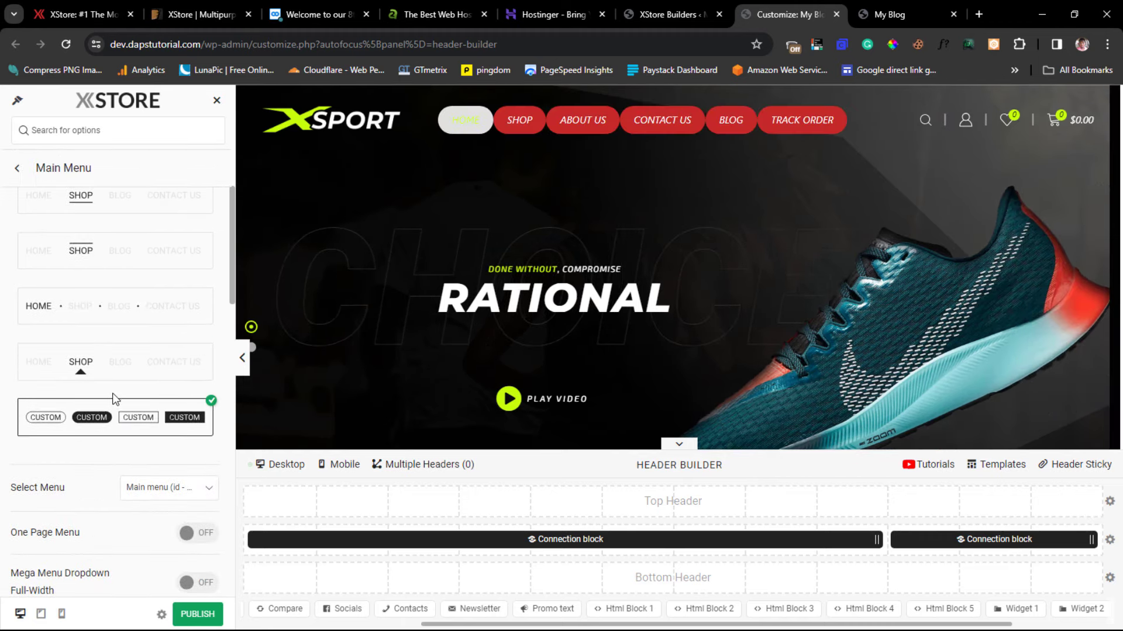
Switch the main menu to the dot-separated style and set the header logo's width to 203 px
left_click(84, 308)
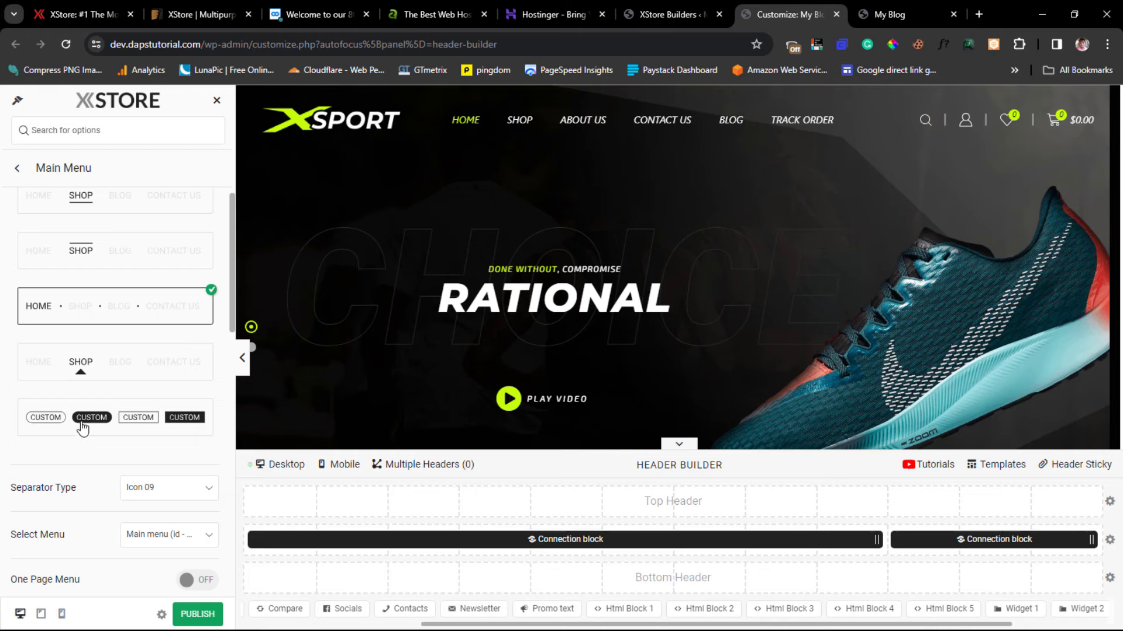
left_click(334, 124)
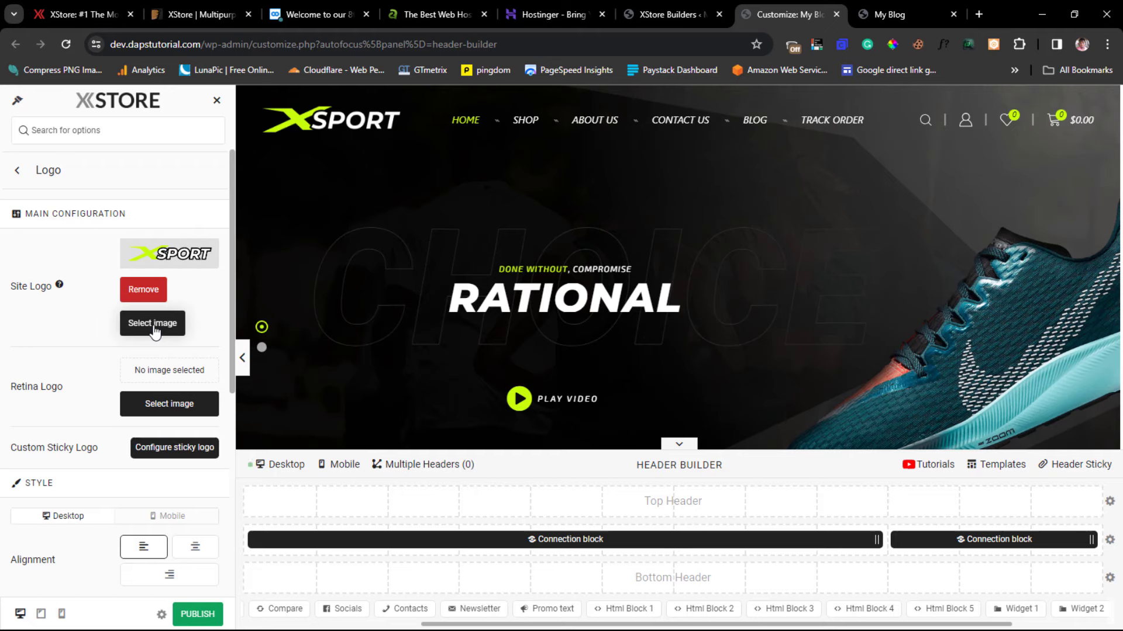
scroll(153, 331, "down", 1)
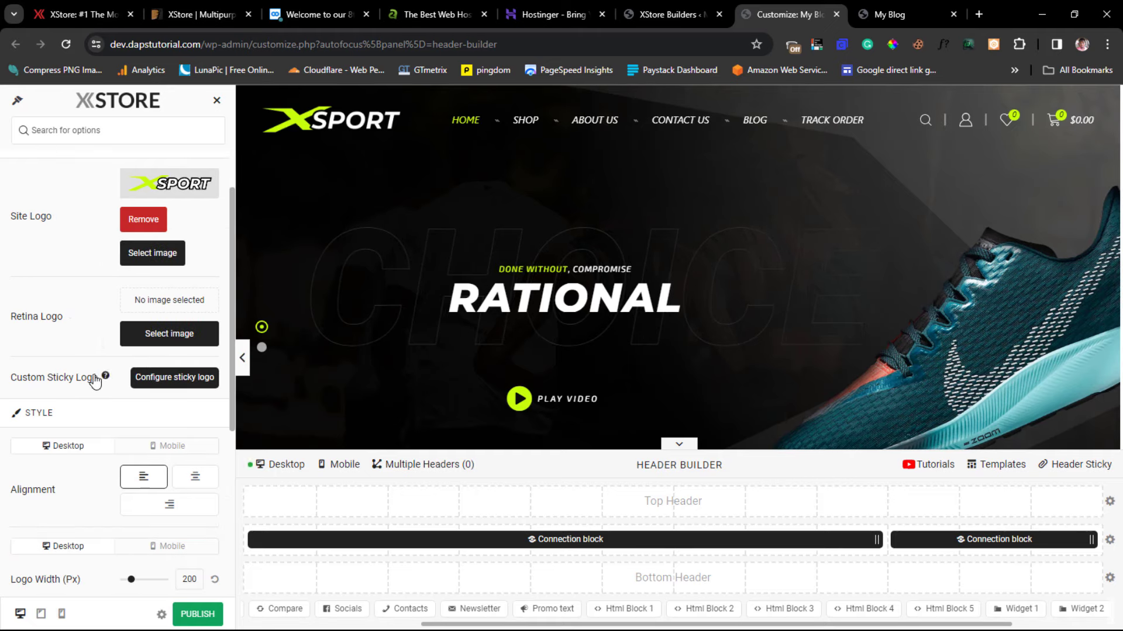
scroll(166, 367, "down", 3)
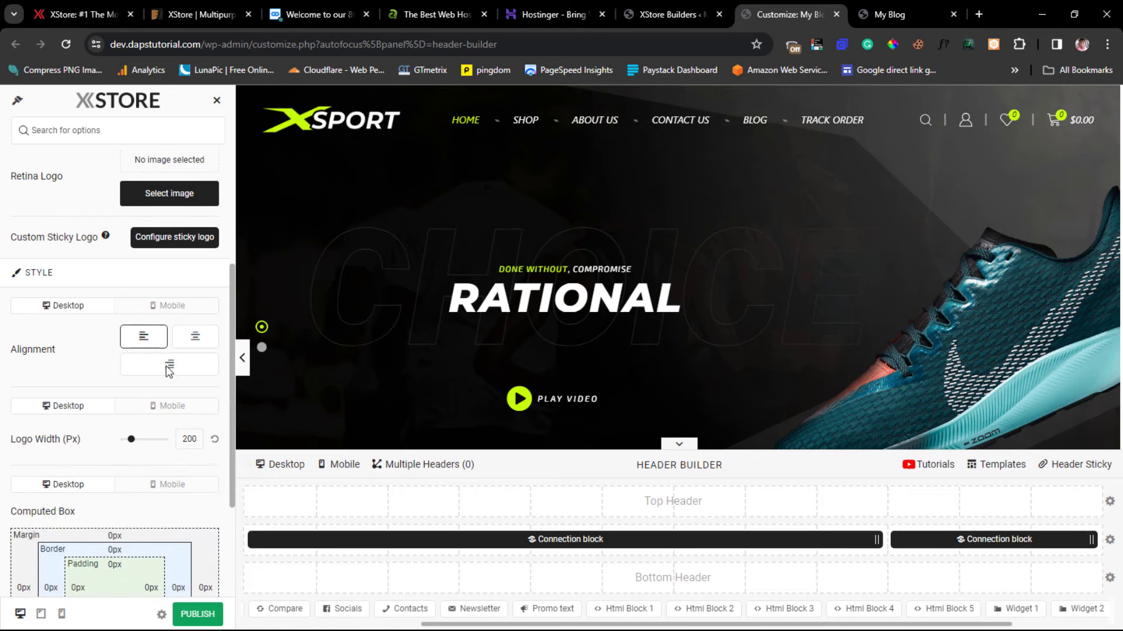
scroll(166, 366, "down", 2)
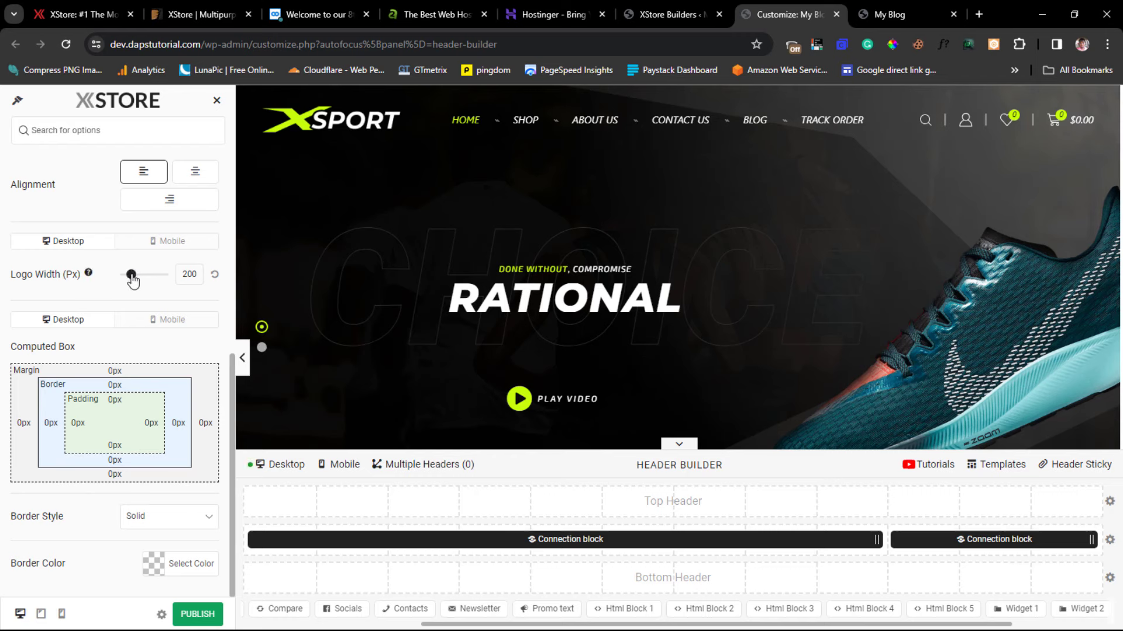
left_click_drag(131, 275, 133, 283)
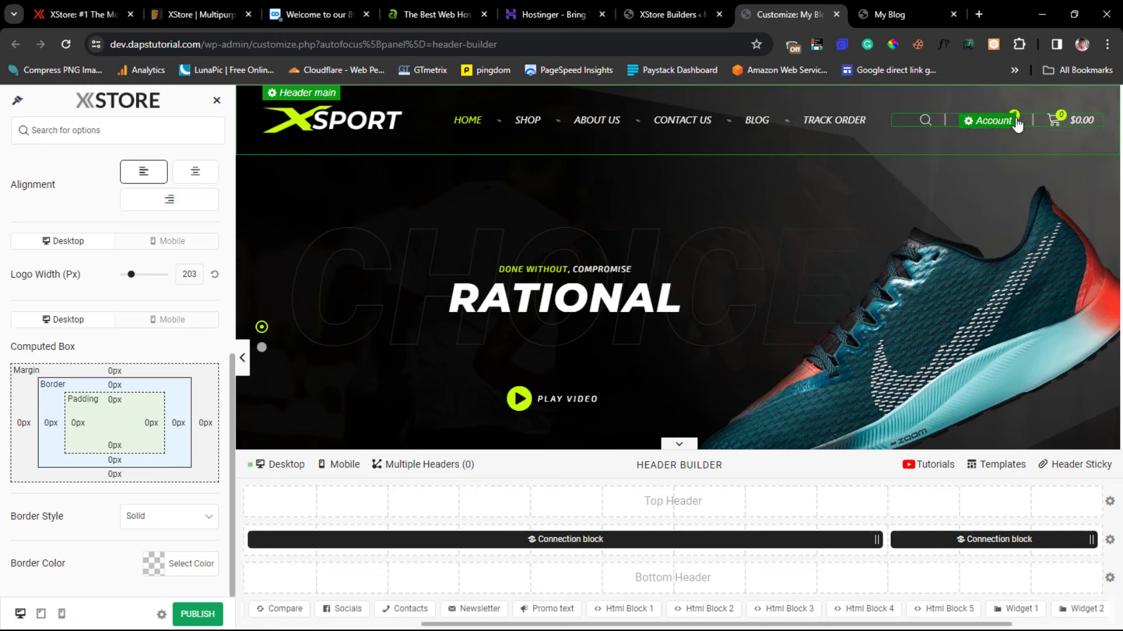
Change the header cart icon to the shopping bag and publish the header changes
left_click(1069, 121)
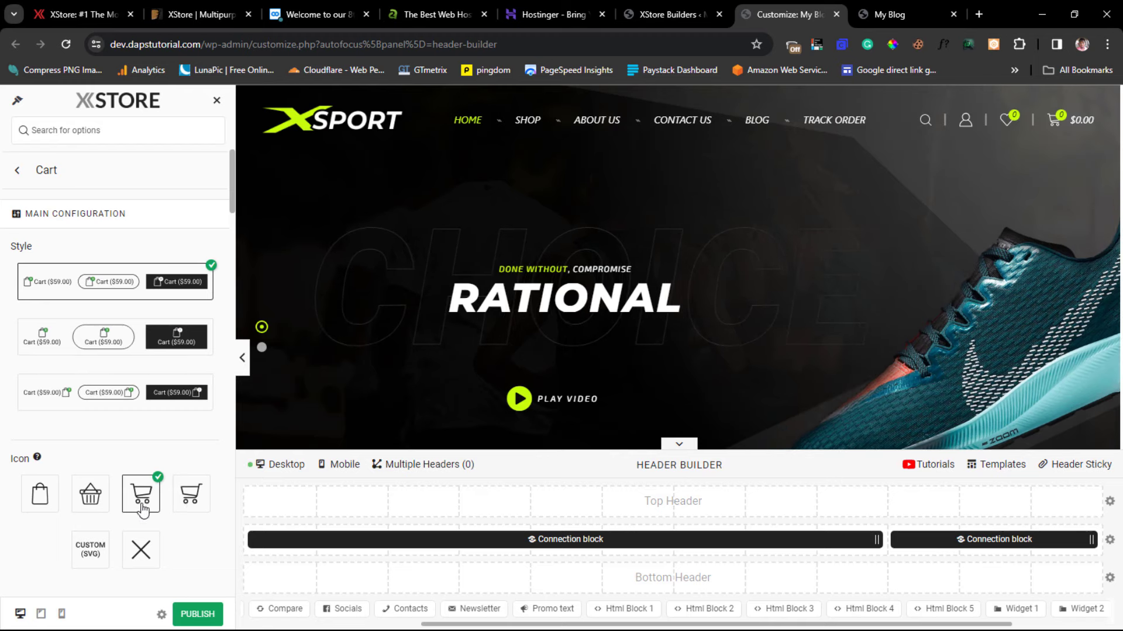
left_click(40, 496)
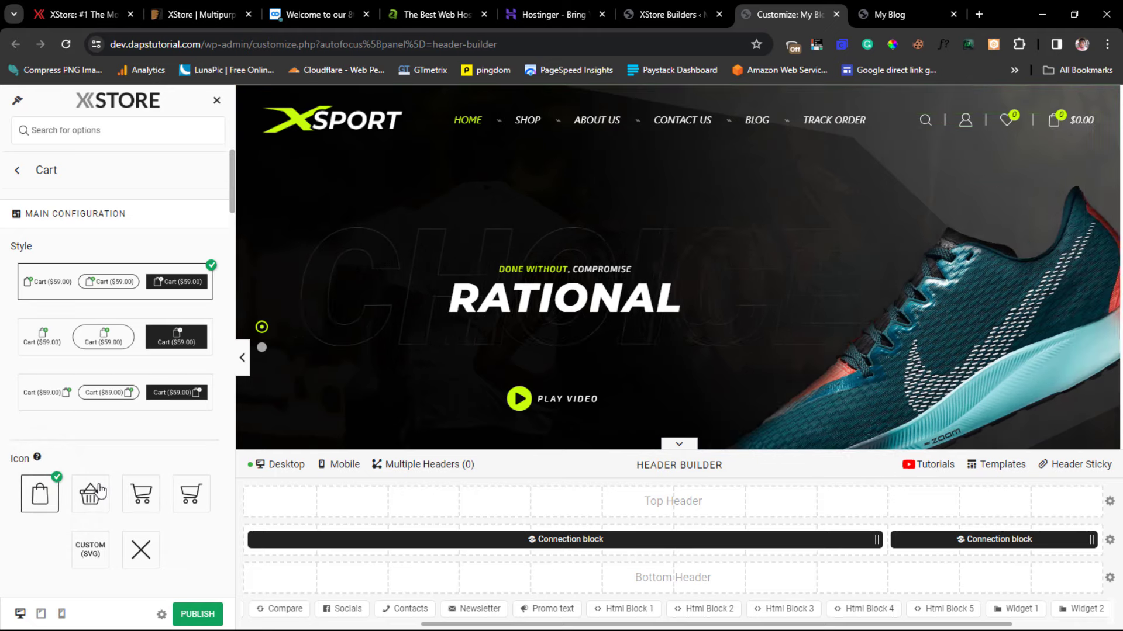
scroll(102, 468, "down", 5)
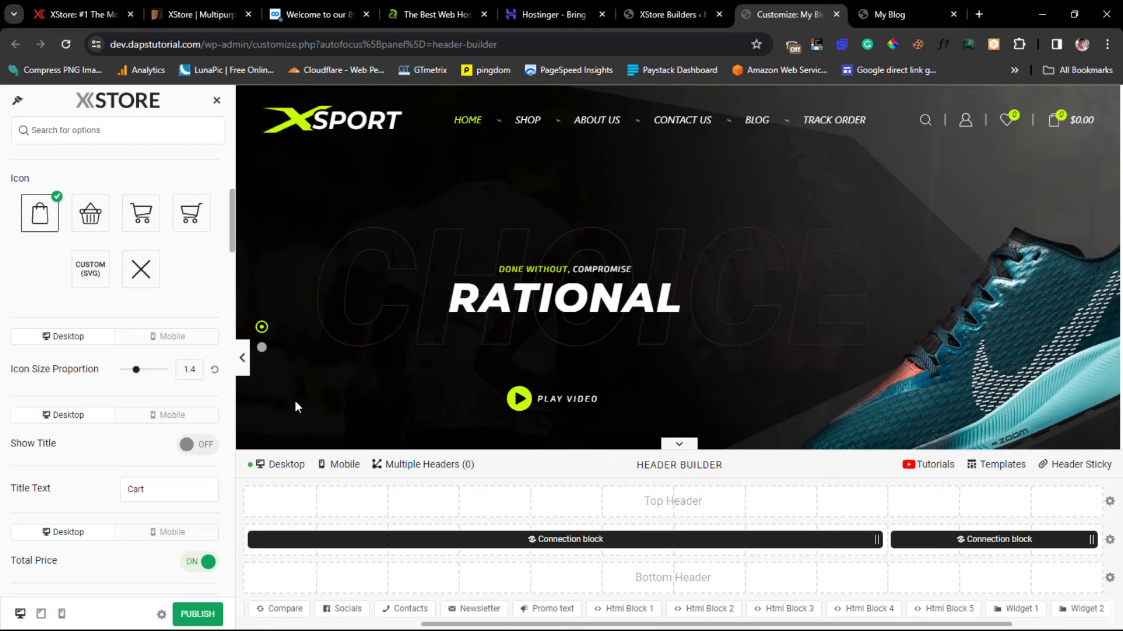
left_click(194, 619)
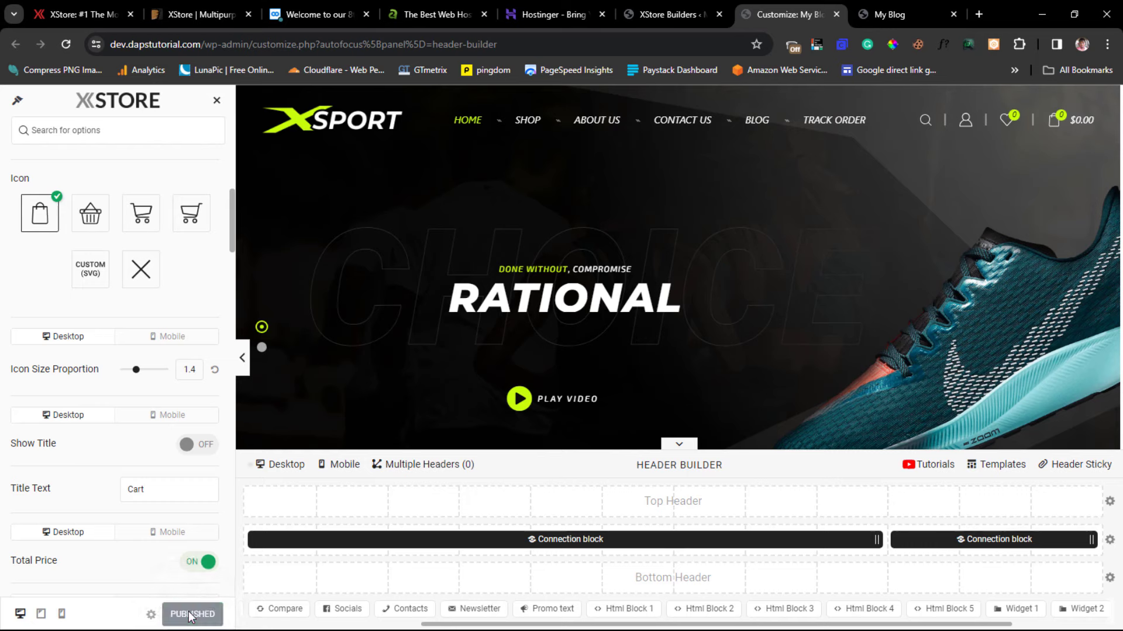
Return to the XStore Builders page and look through the available builders, from Header Builder to Error-404 Builder
left_click(647, 20)
mouse_move(624, 366)
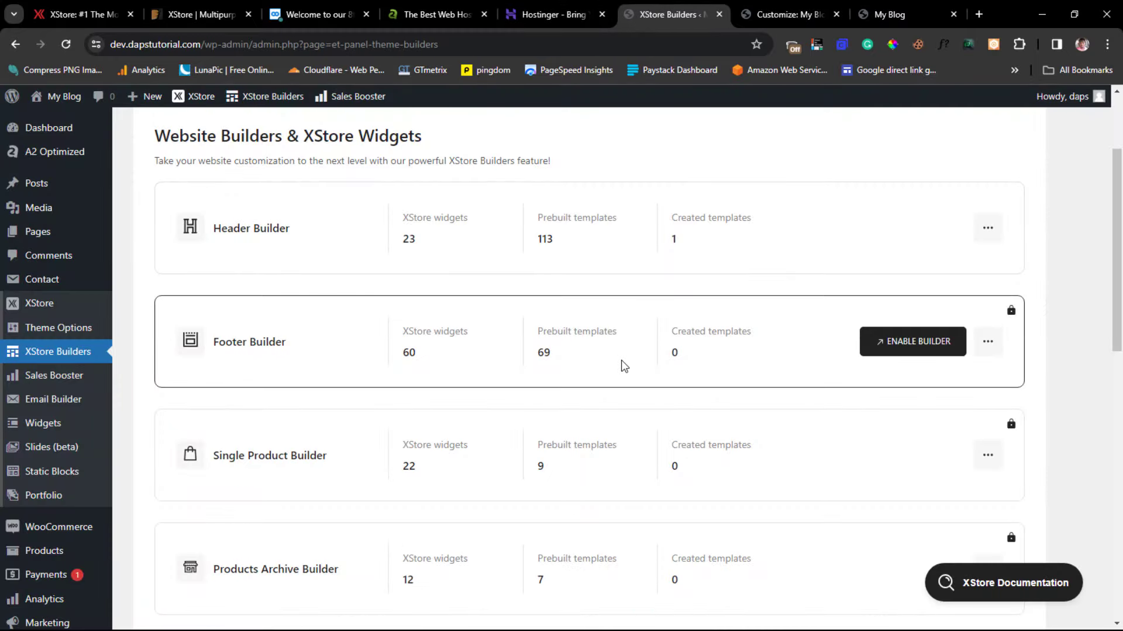
scroll(624, 366, "down", 5)
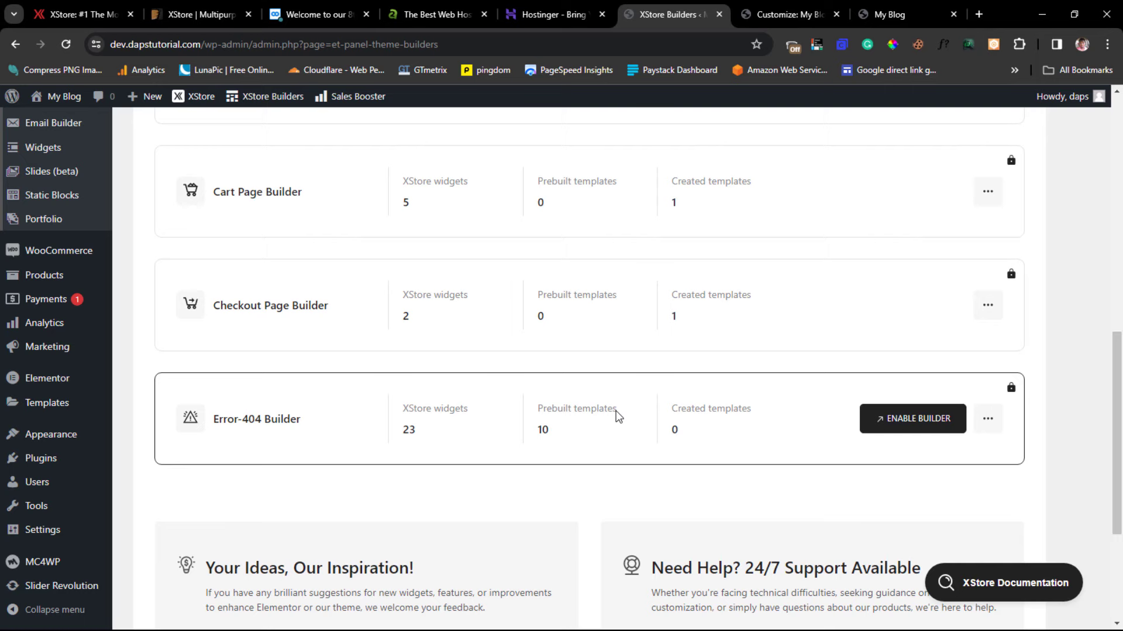
scroll(620, 403, "up", 3)
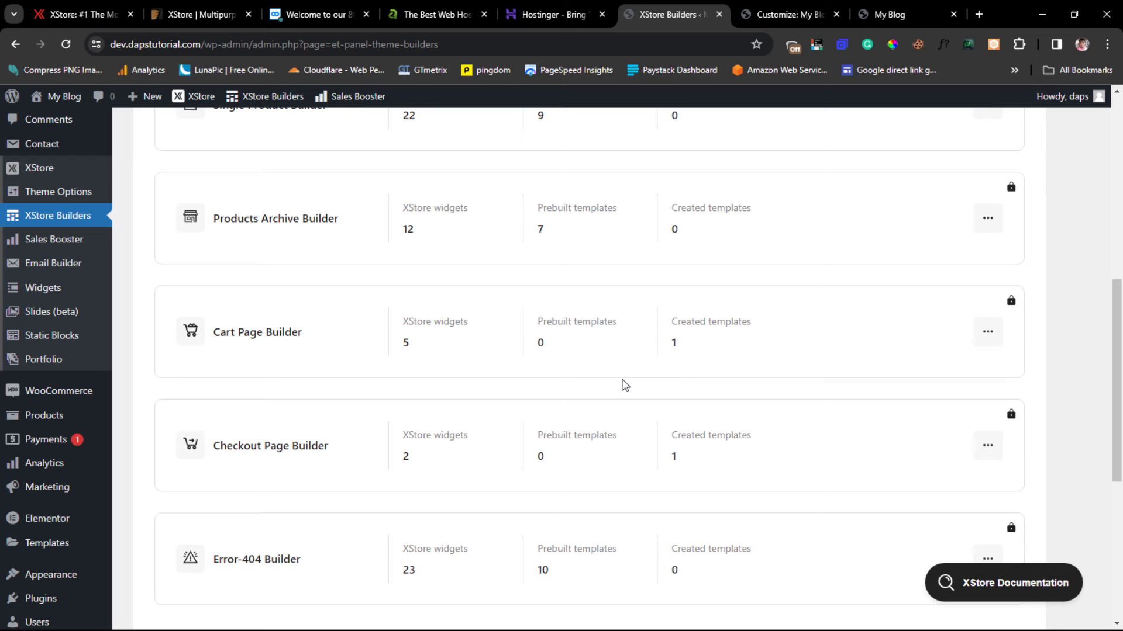
scroll(625, 385, "up", 5)
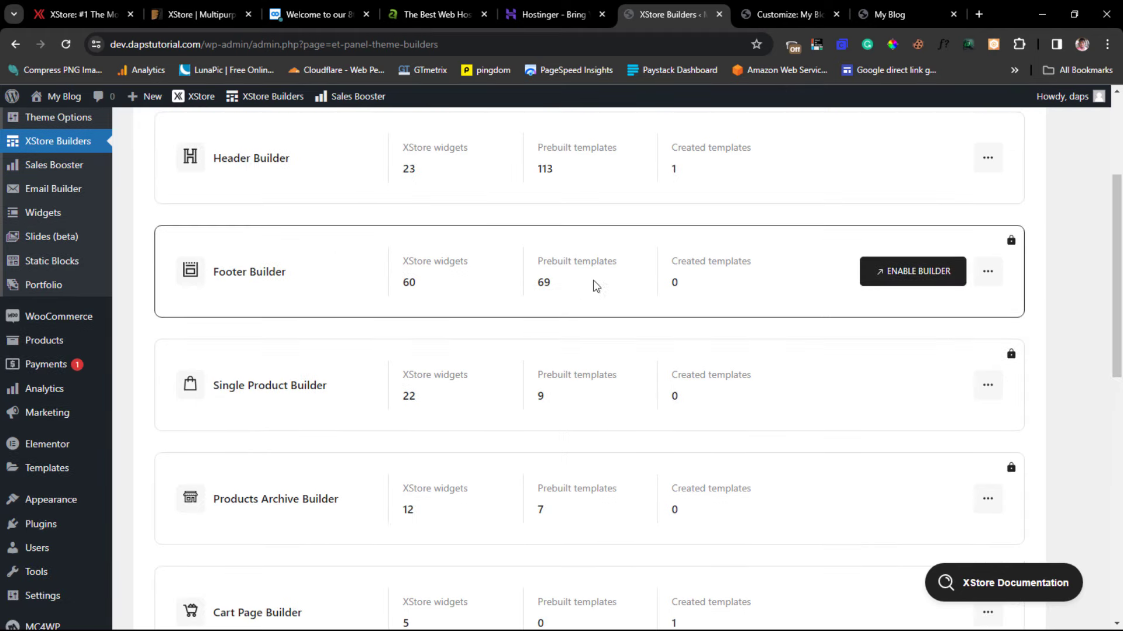
scroll(594, 283, "down", 1)
scroll(548, 345, "up", 5)
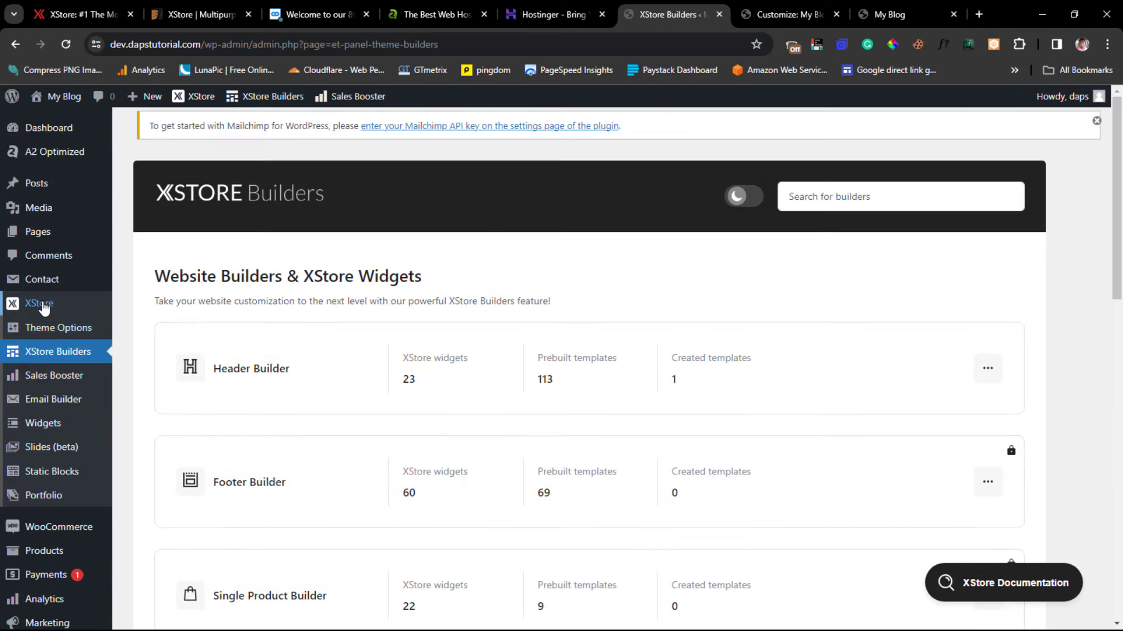
Open the Sales Booster panel and preview the Fake Sale Popup feature on the demo product page
left_click(39, 383)
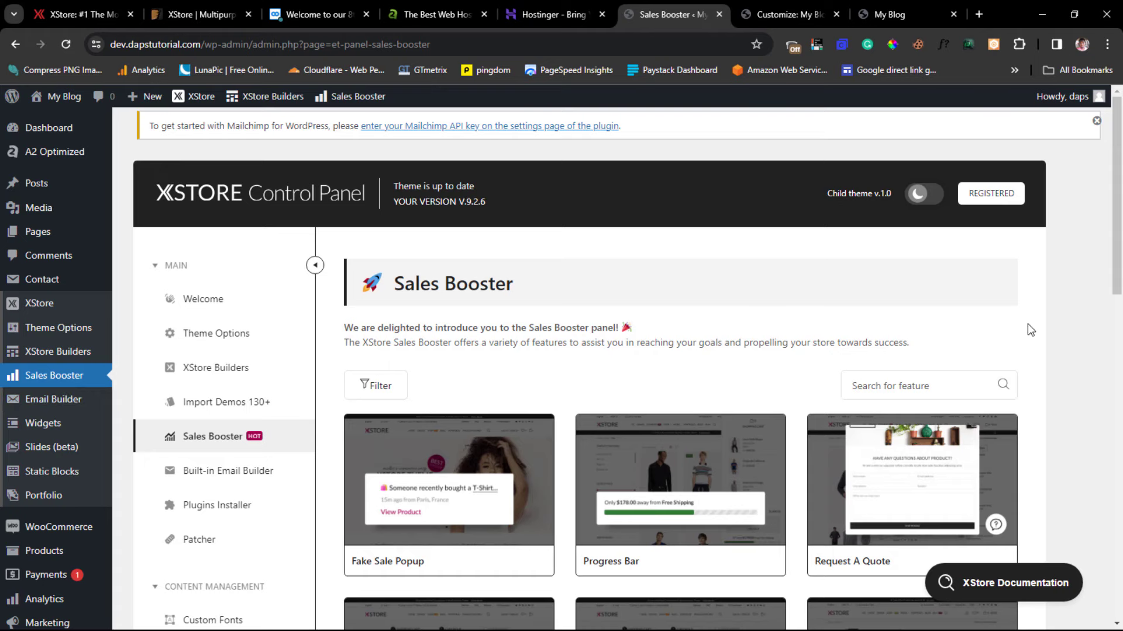
scroll(1030, 330, "down", 2)
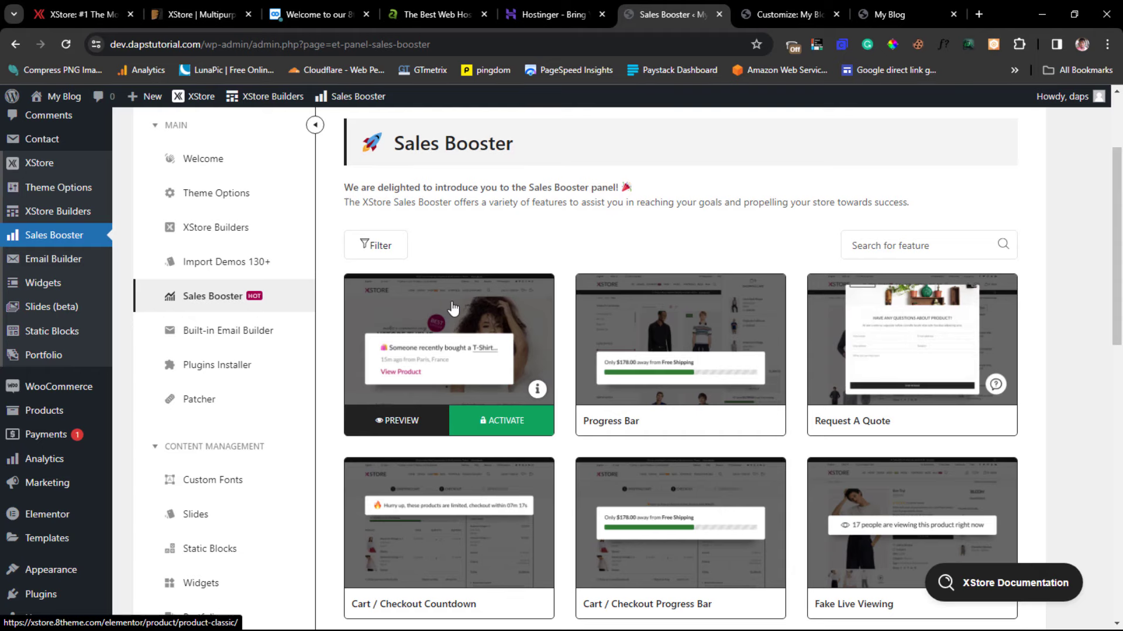
left_click(395, 421)
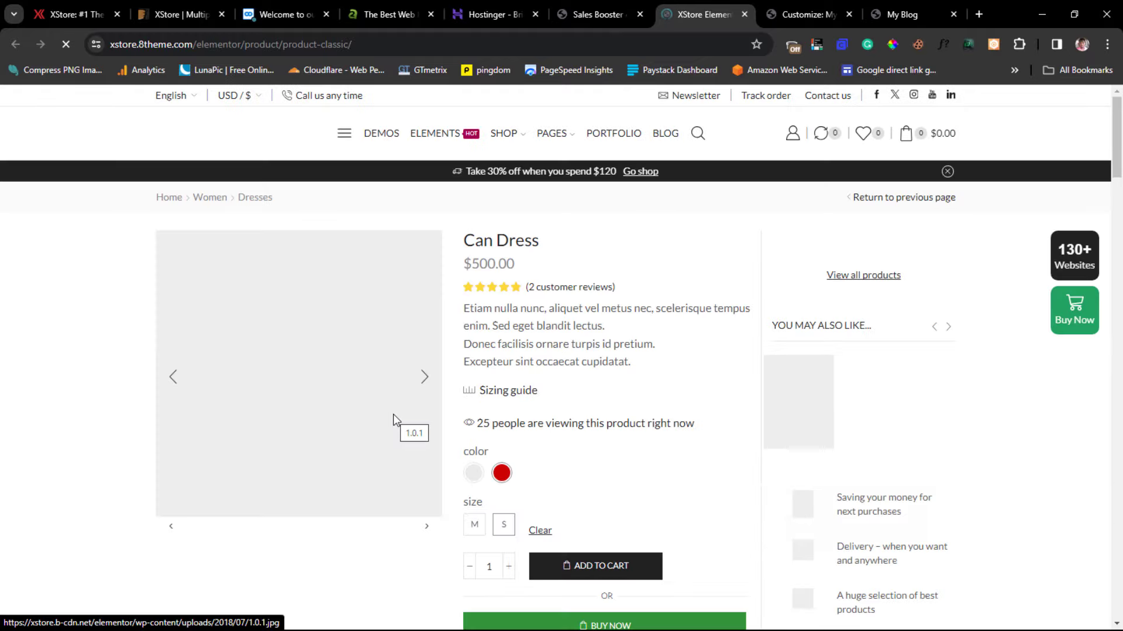
scroll(393, 414, "down", 5)
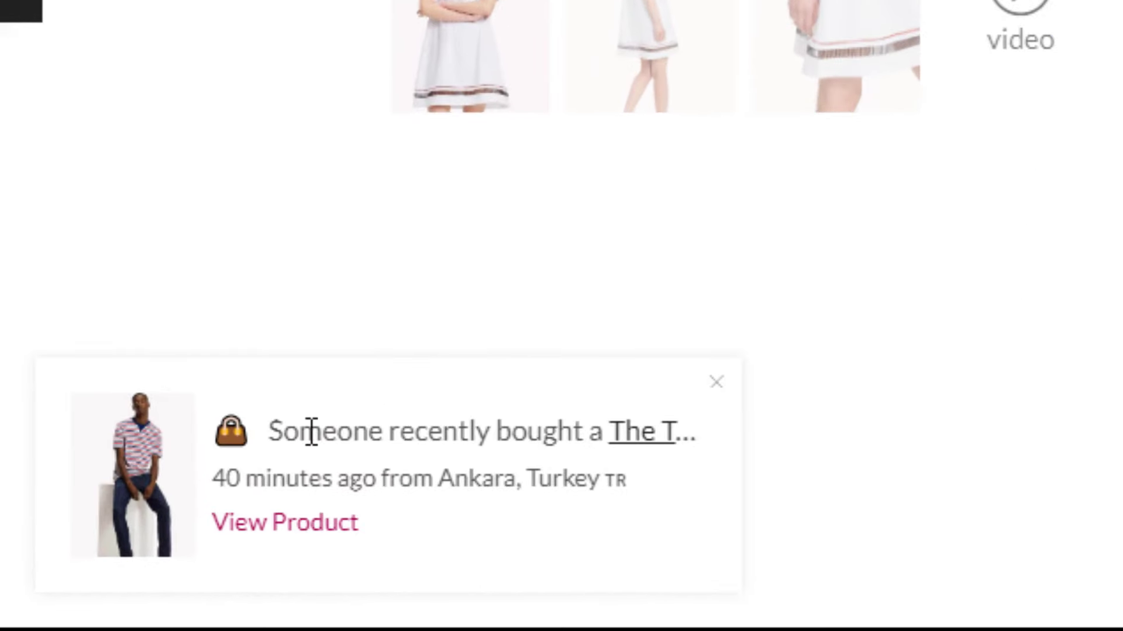
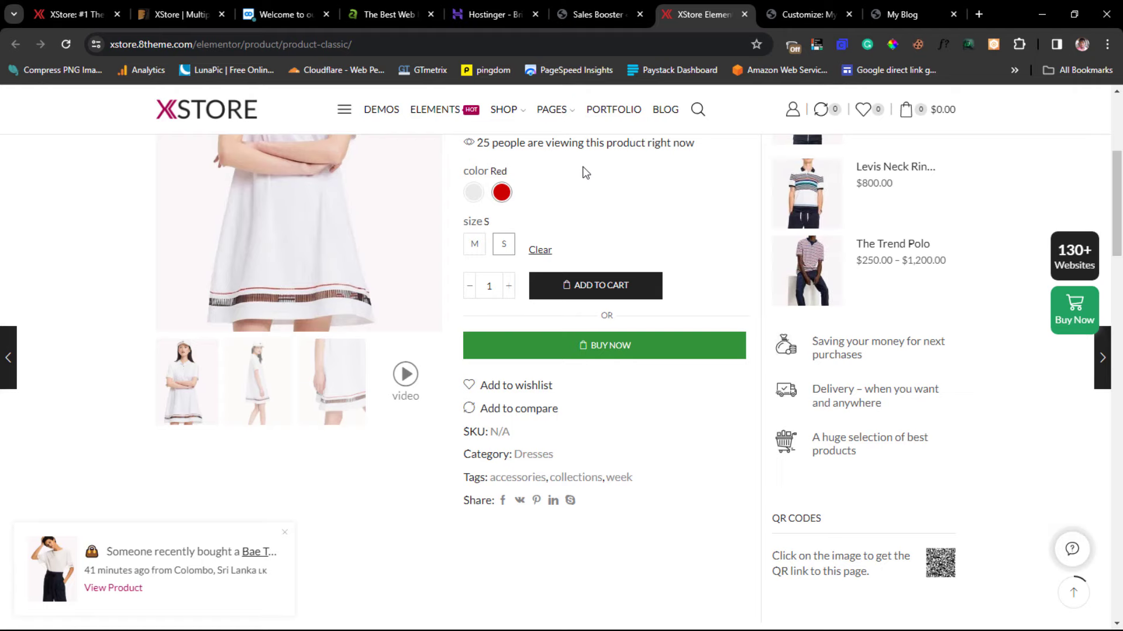
Return to the Sales Booster panel and examine its other features, such as Progress Bar, Request A Quote, Customer Image Reviews and Quantity Discounts
left_click(585, 14)
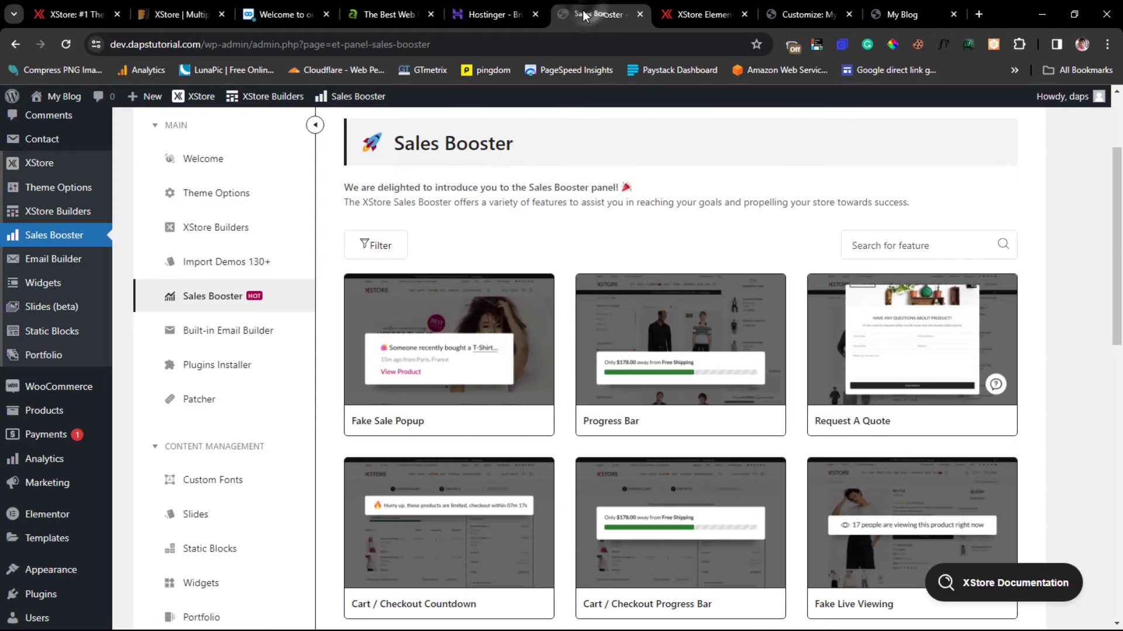
mouse_move(664, 374)
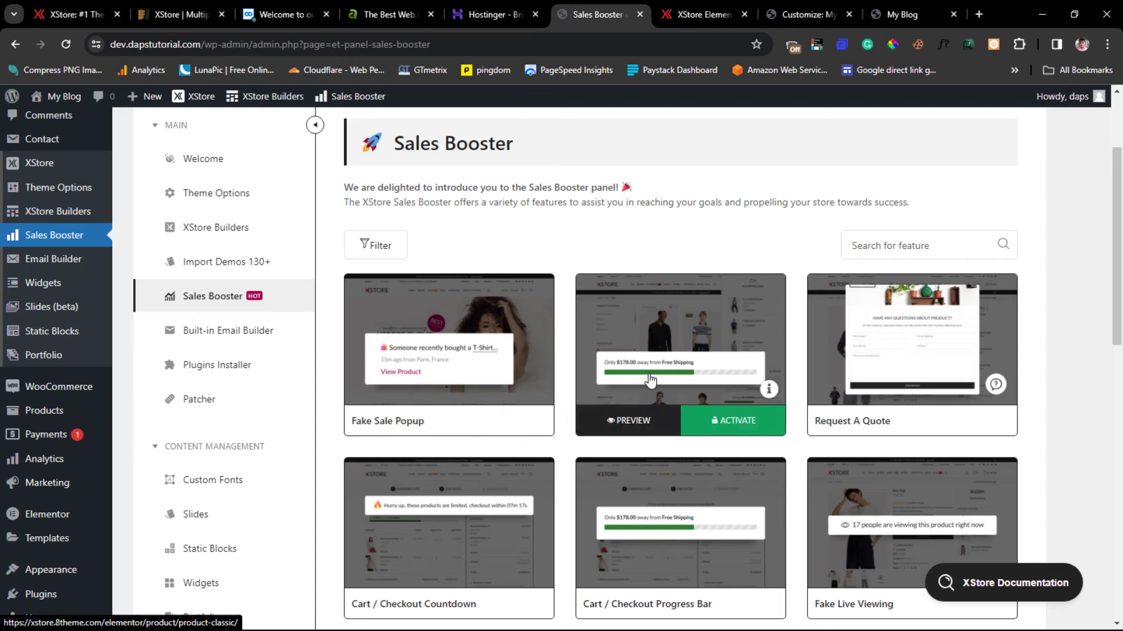
mouse_move(860, 355)
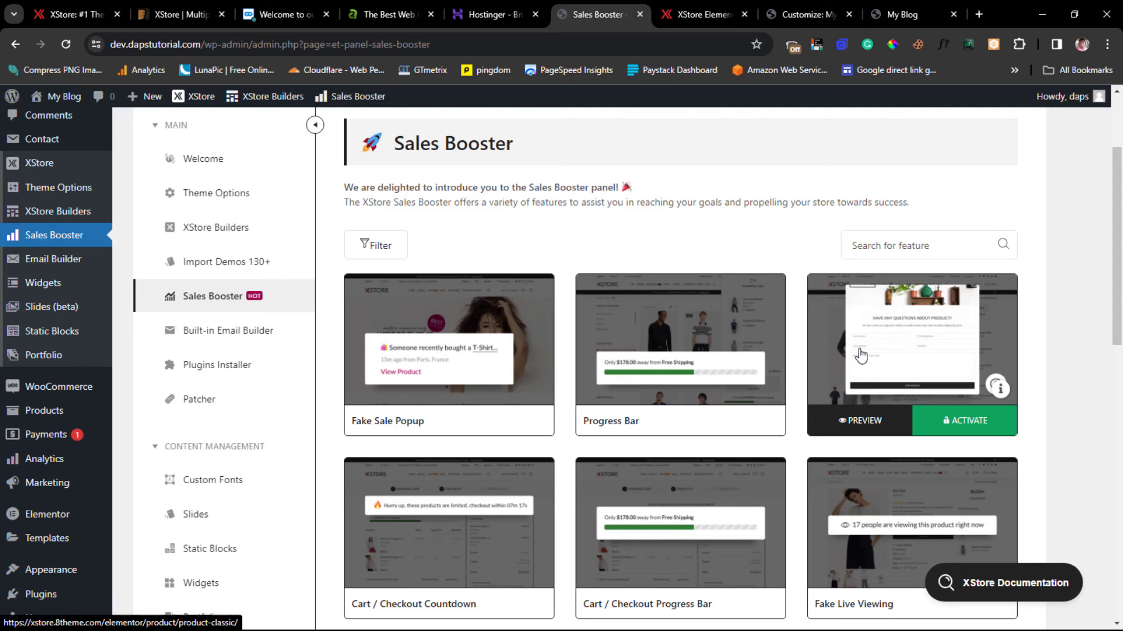
scroll(860, 355, "down", 2)
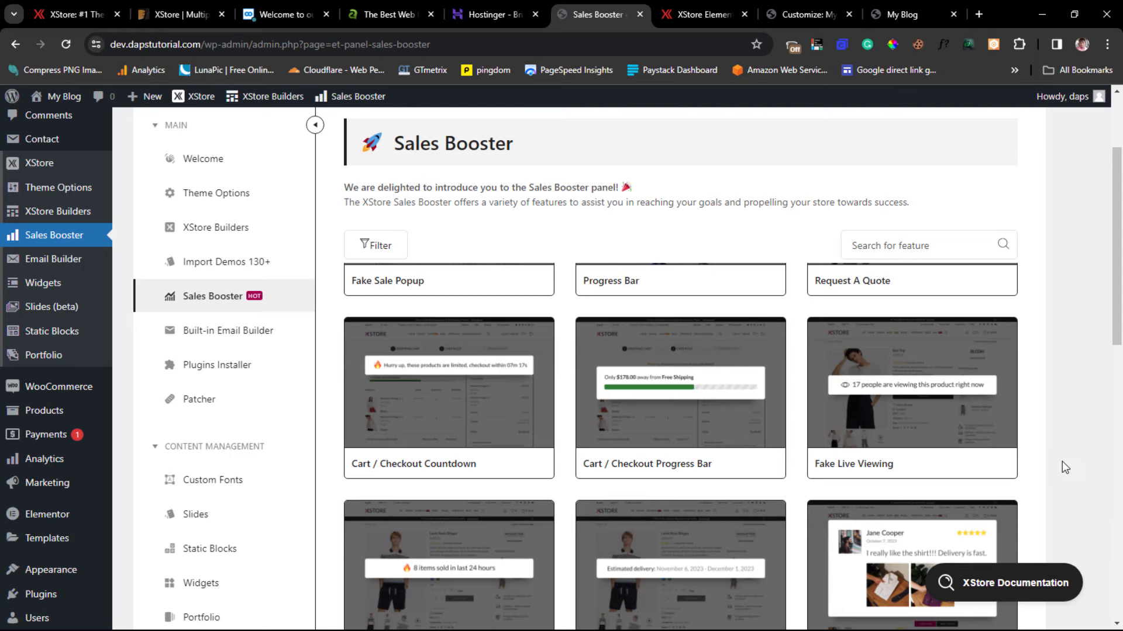
mouse_move(909, 447)
scroll(1036, 380, "down", 5)
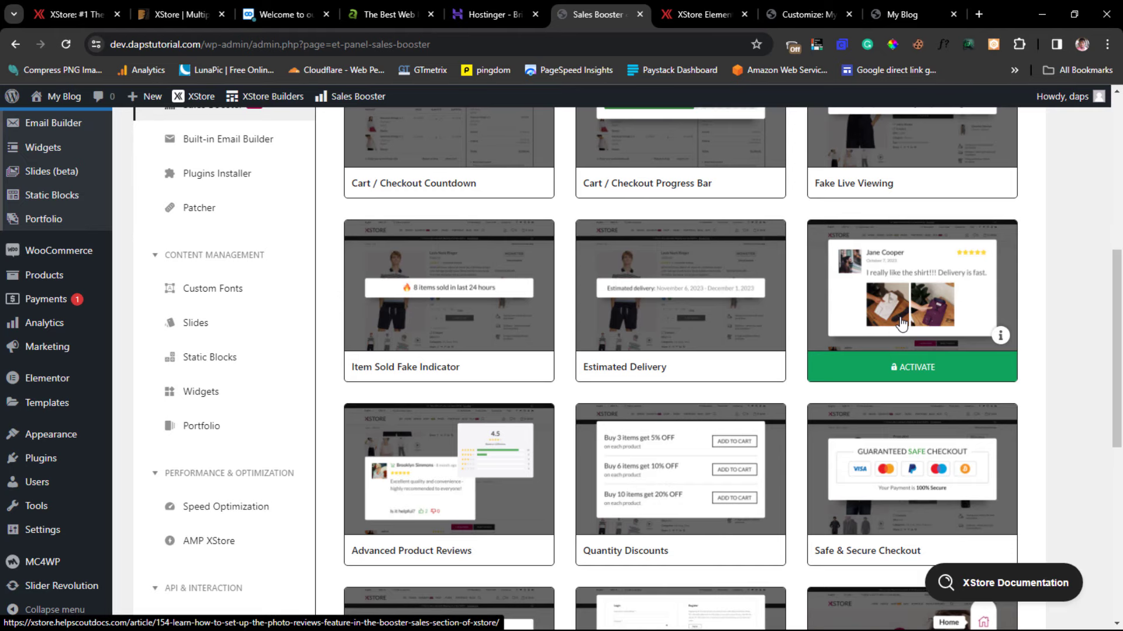
scroll(901, 324, "down", 1)
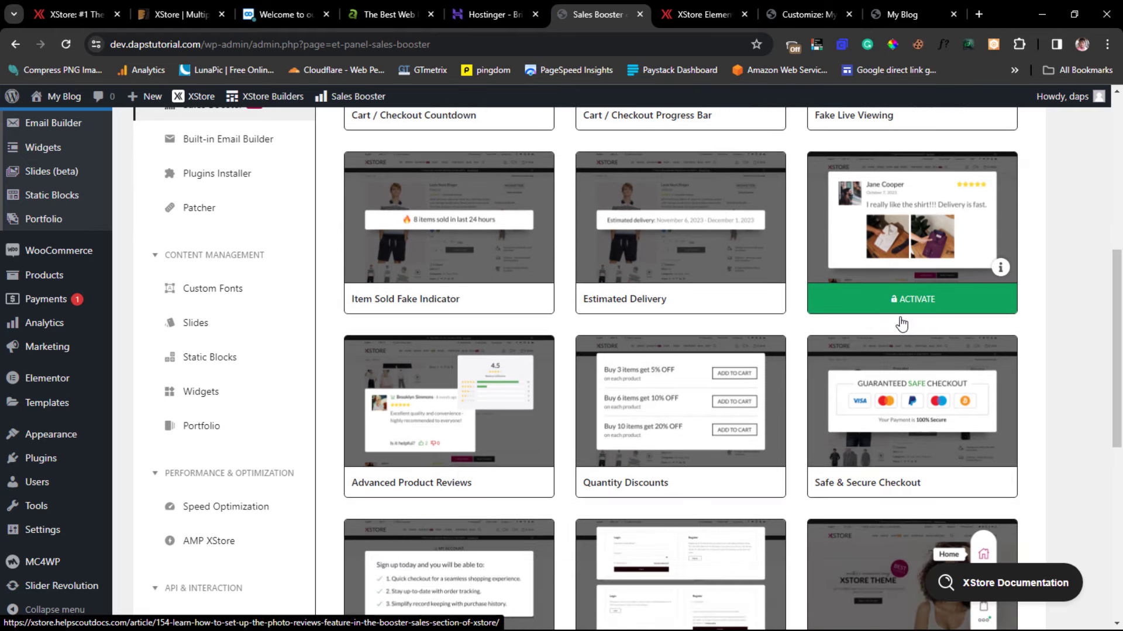
scroll(784, 452, "down", 3)
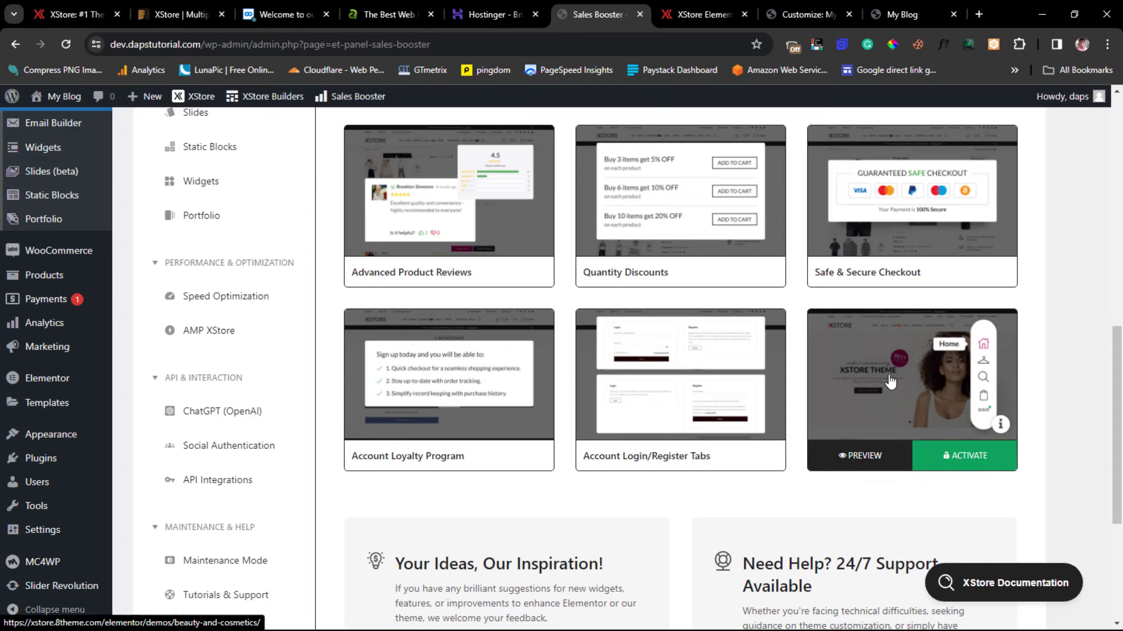
scroll(890, 382, "up", 2)
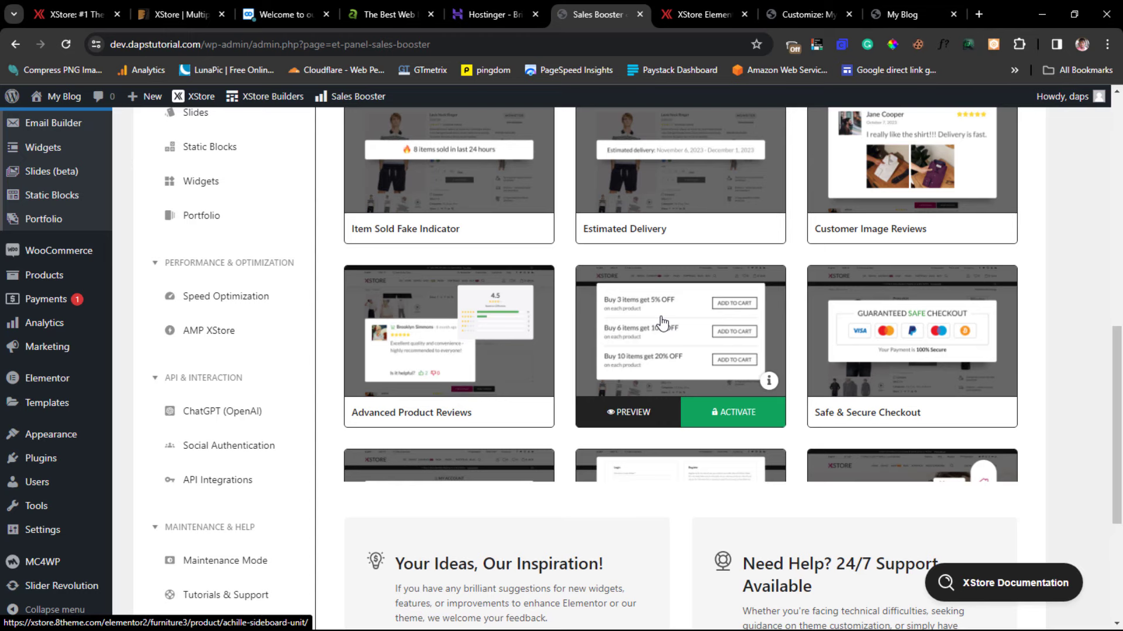
scroll(663, 322, "up", 1)
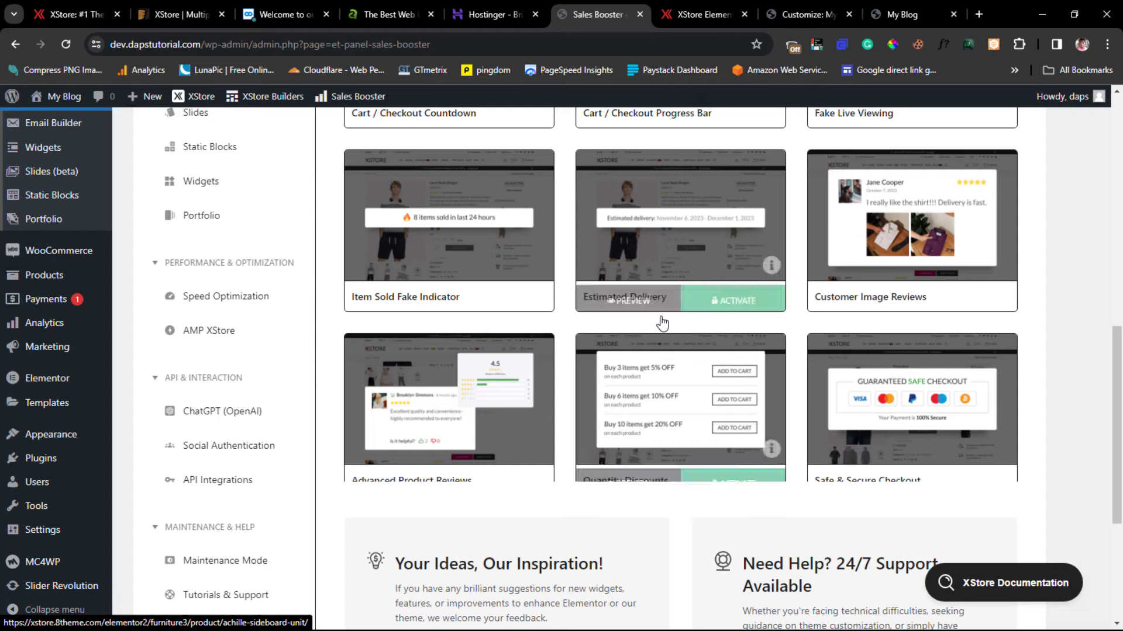
scroll(663, 322, "up", 3)
scroll(662, 323, "up", 3)
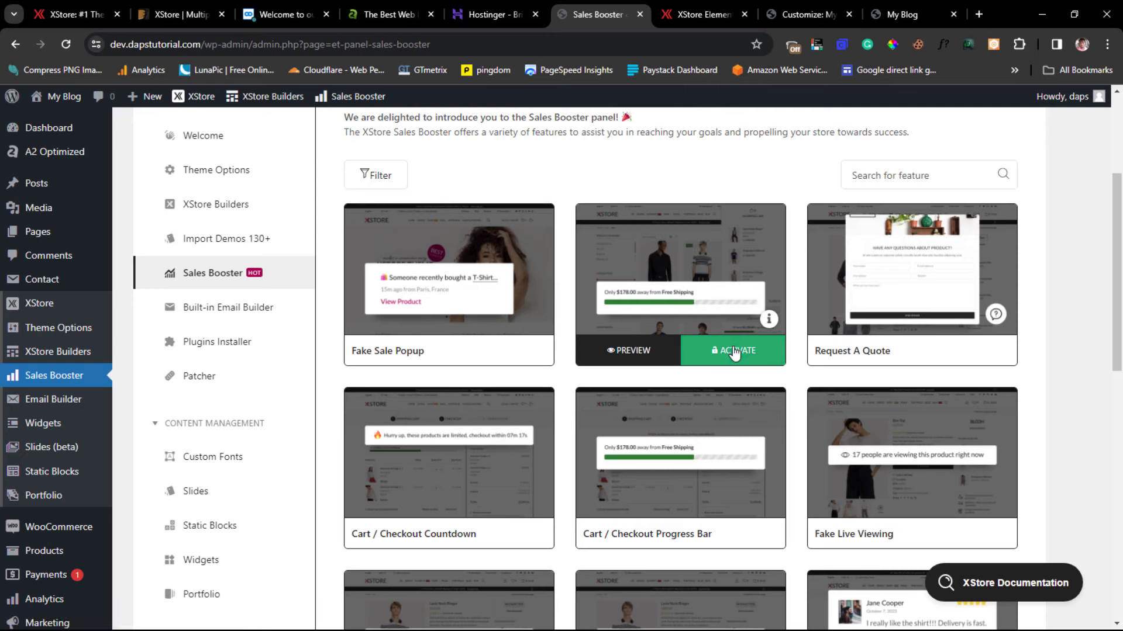
Open the built-in Email Builder page and activate the email builder, leaving Developer Mode off
left_click(231, 314)
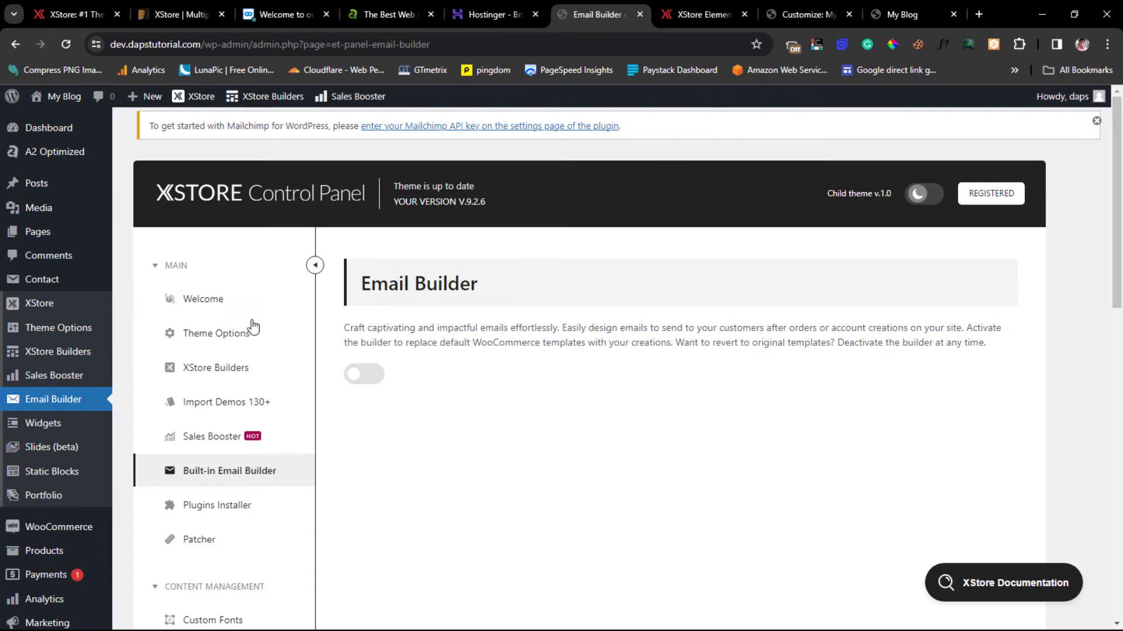
left_click(364, 375)
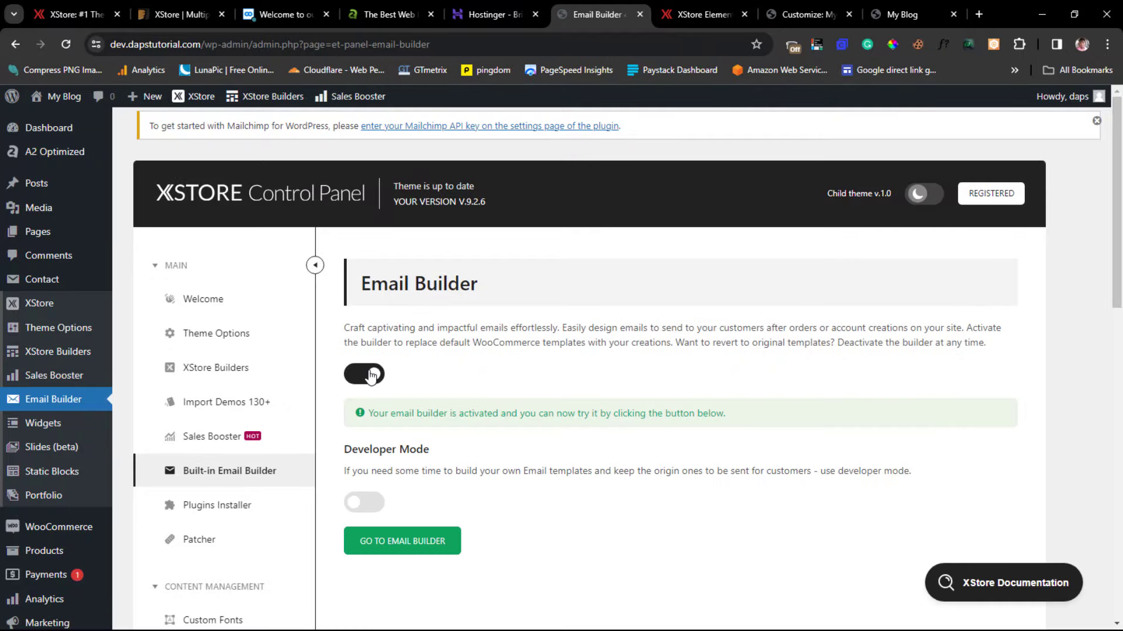
scroll(647, 370, "down", 2)
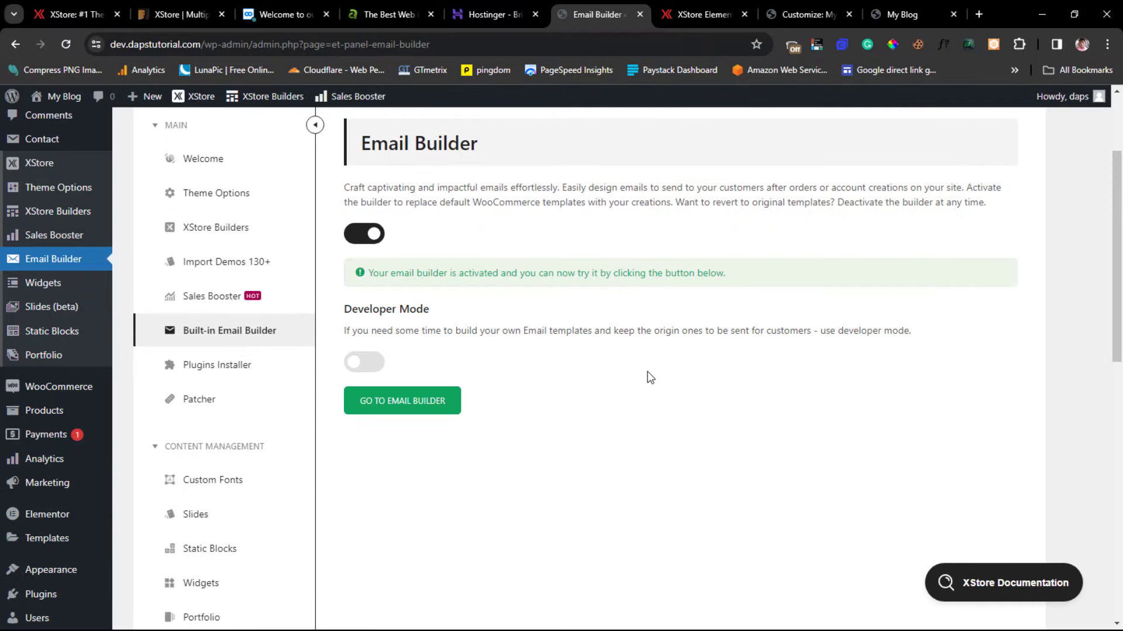
Go to the Email Builder templates and open the paid customer invoice template, "Invoice for order #{order_number} on My Blog", for editing
left_click(383, 408)
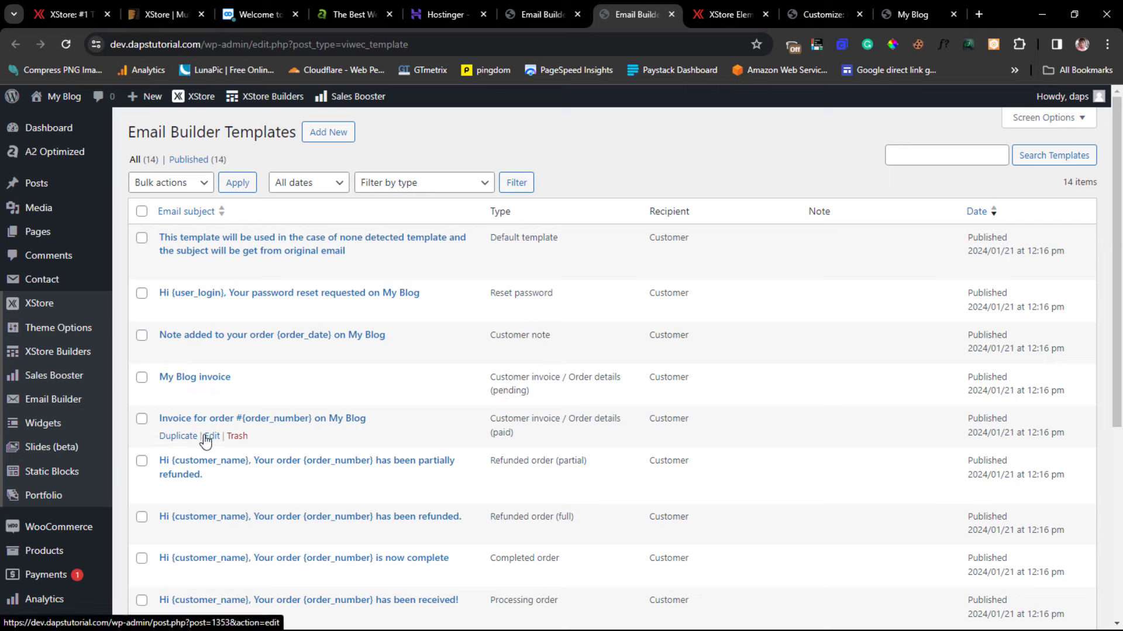
left_click(212, 437)
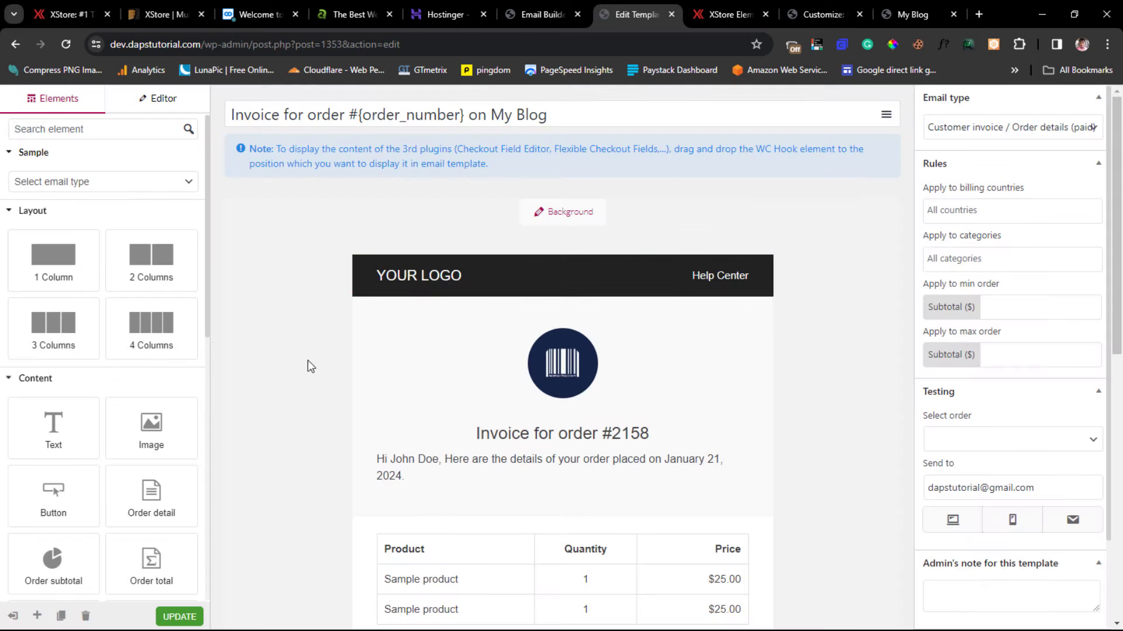
Add an Image element to the invoice email's dark header, above the "YOUR LOGO" text
scroll(302, 353, "down", 10)
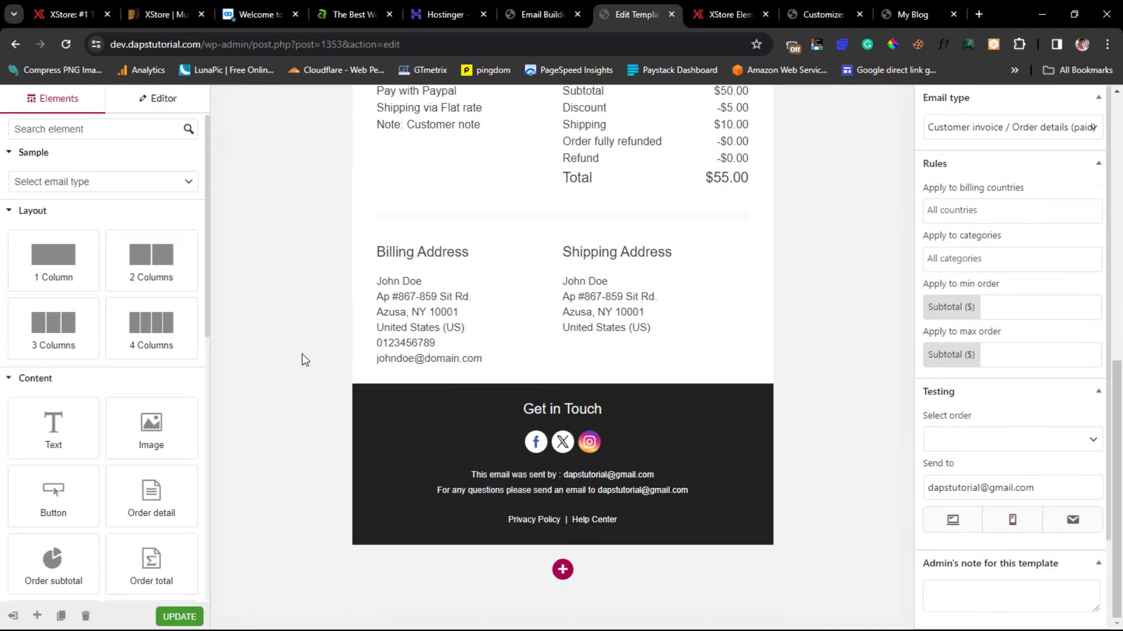
scroll(302, 353, "up", 10)
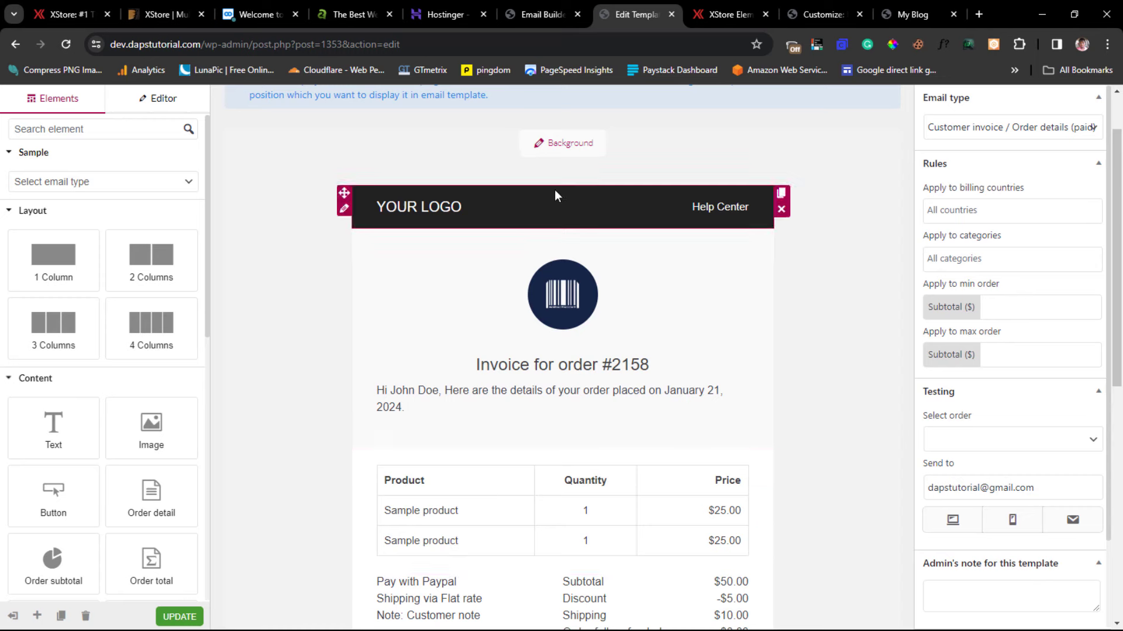
left_click(419, 211)
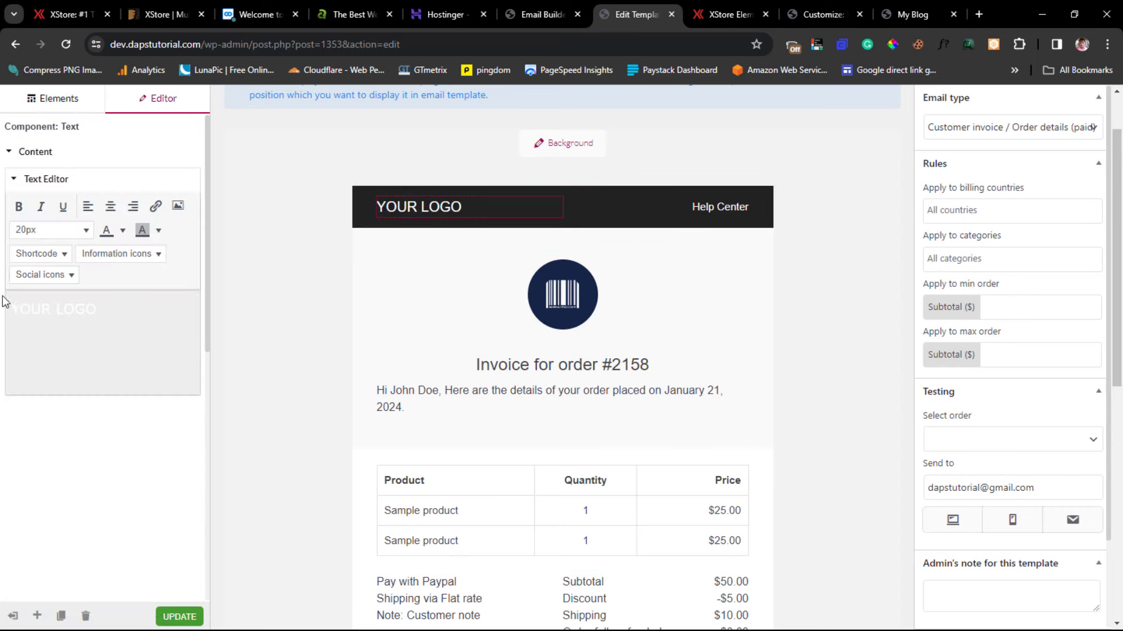
left_click(52, 100)
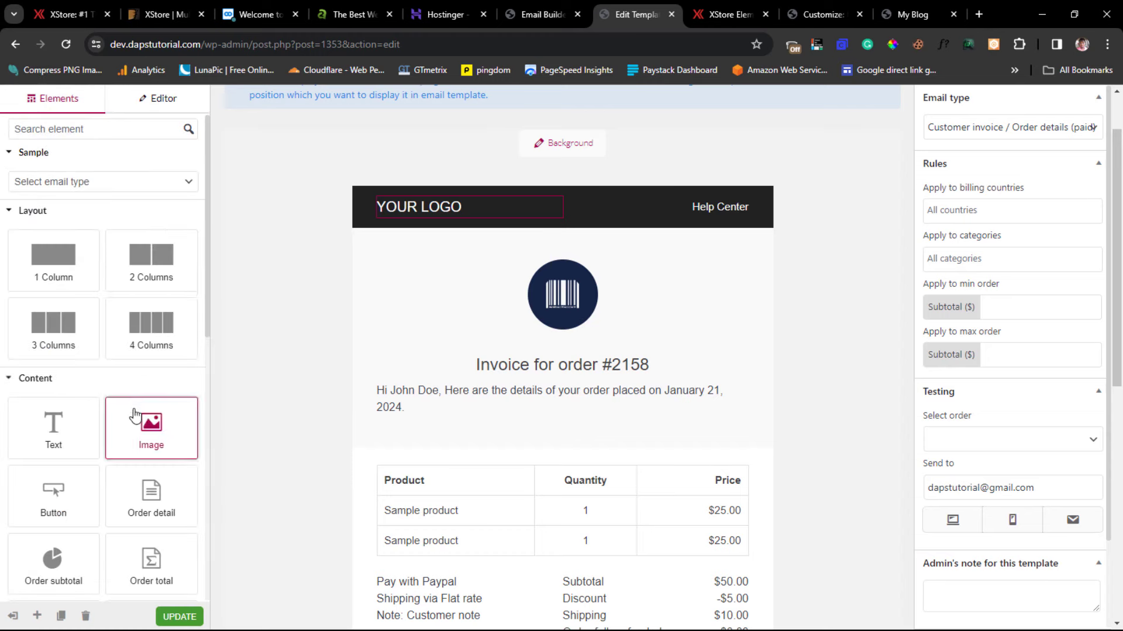
left_click_drag(134, 412, 458, 208)
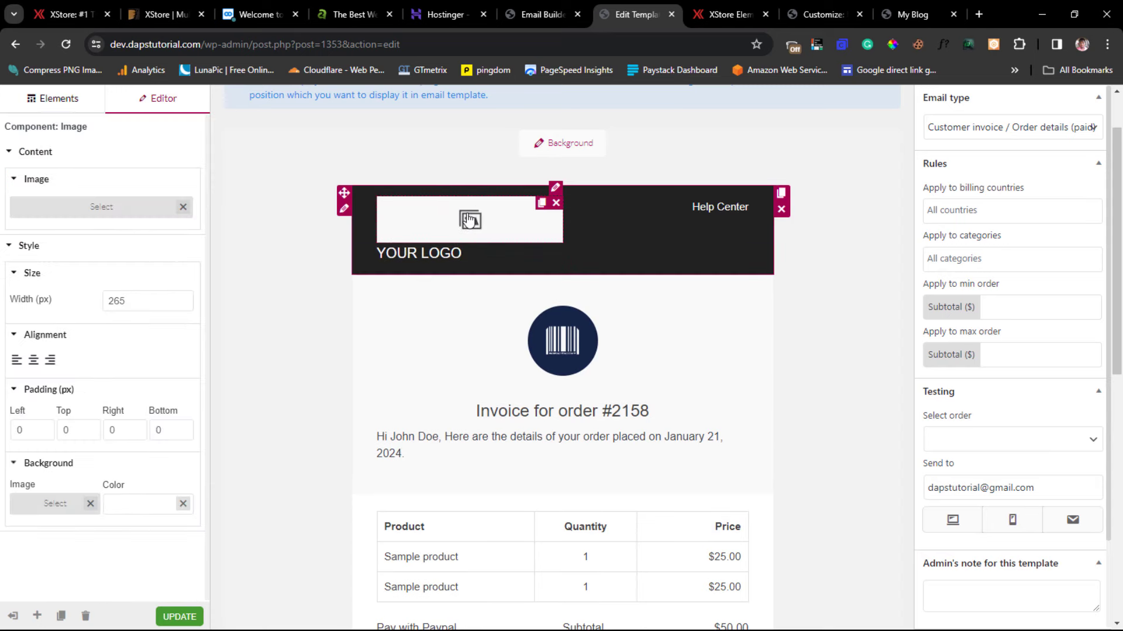
Fill the header image with Logo-1.png from the media library and delete the "YOUR LOGO" text
left_click(68, 214)
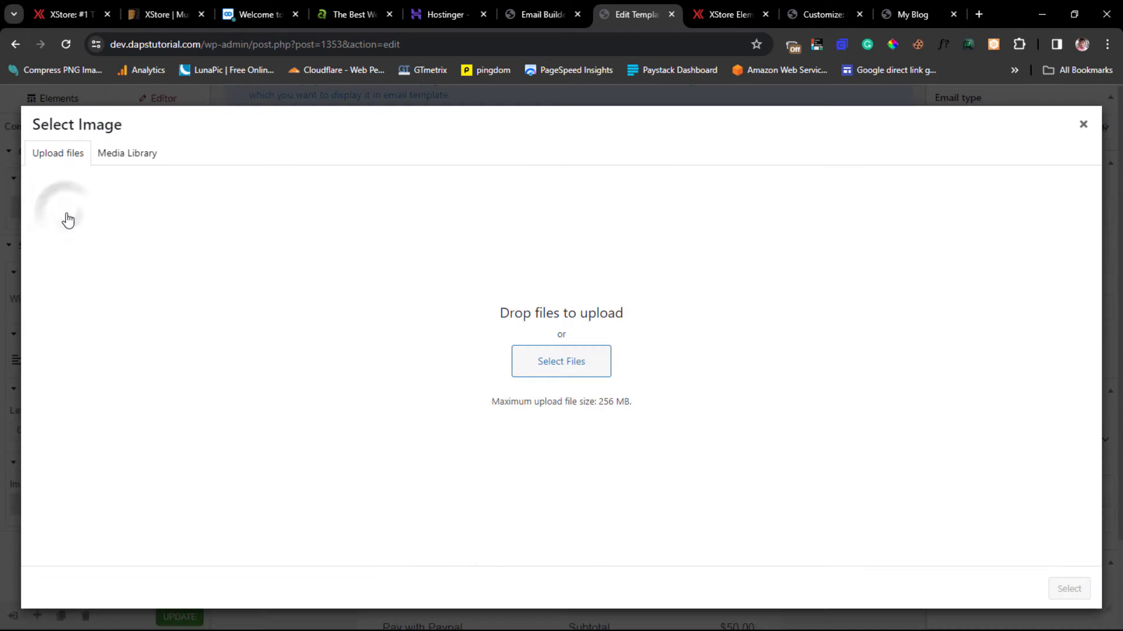
left_click(133, 154)
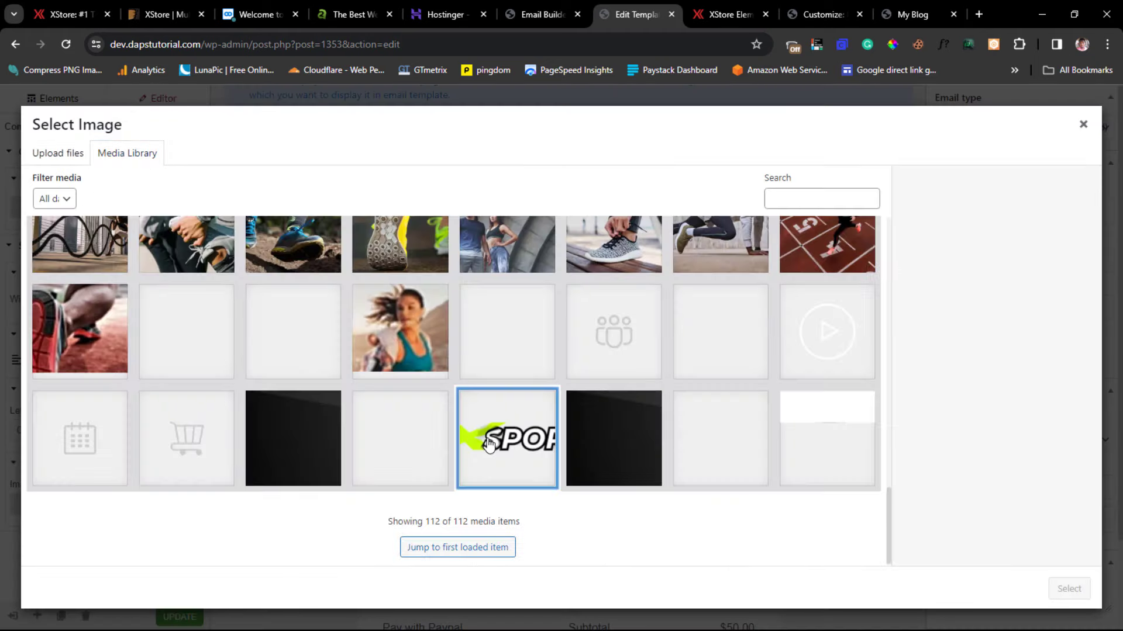
left_click(488, 444)
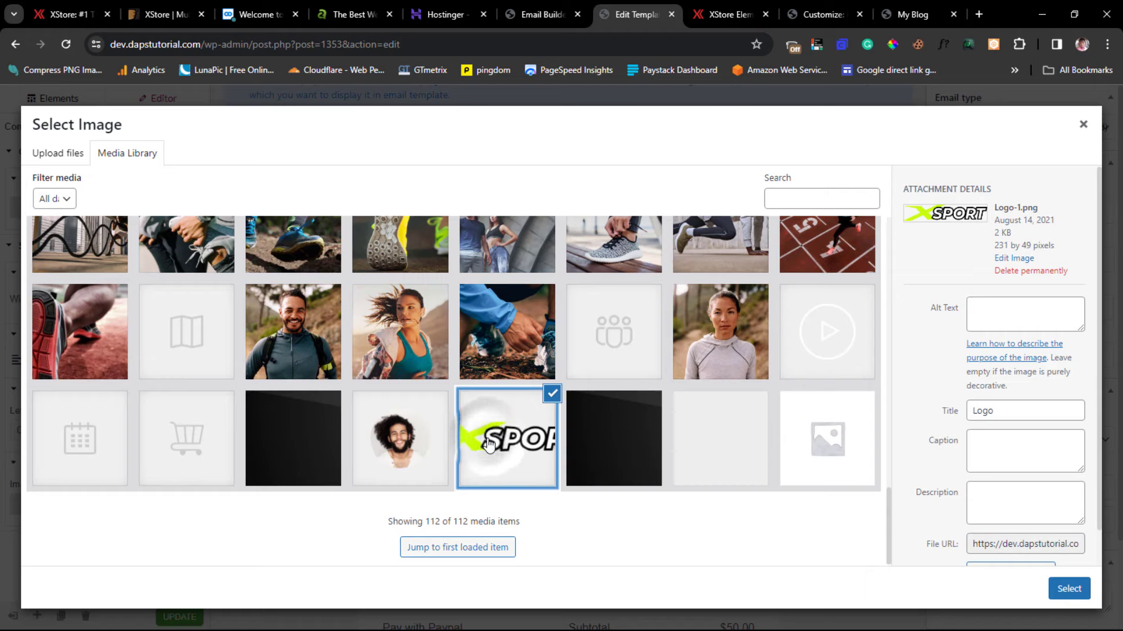
left_click(1069, 589)
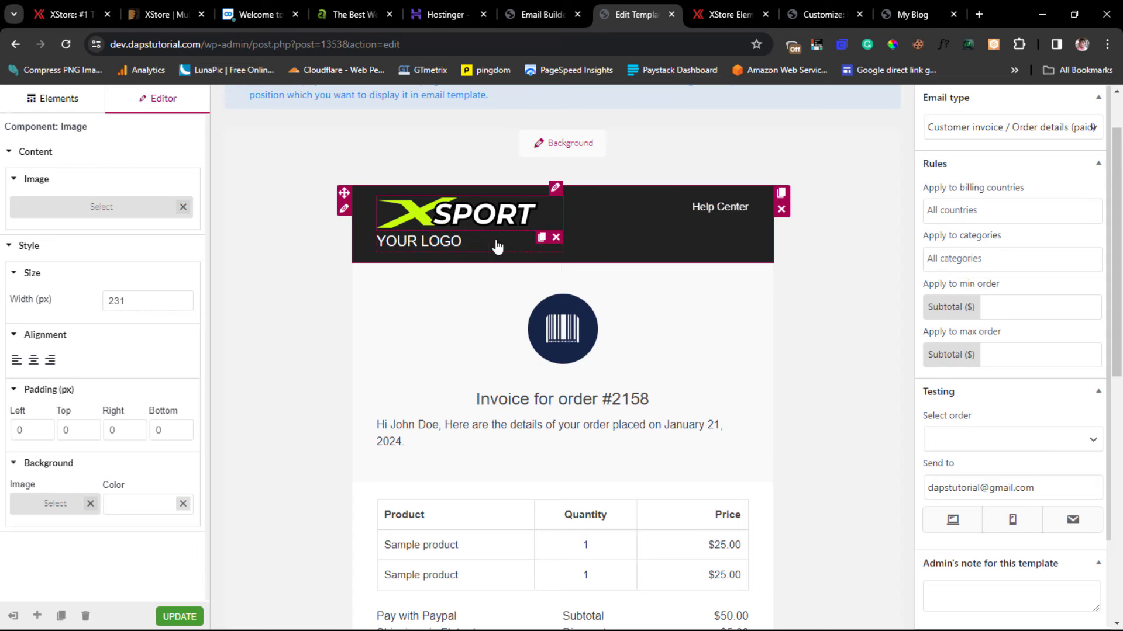
left_click(556, 237)
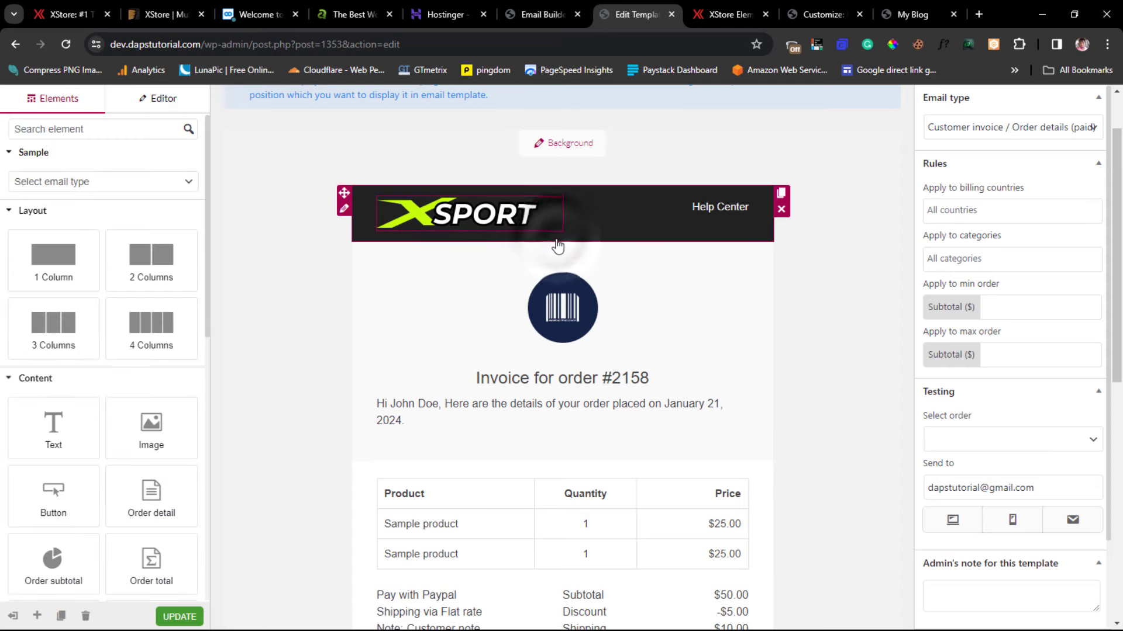
Set the width of the XSport logo in the email header to 150 px
left_click(464, 223)
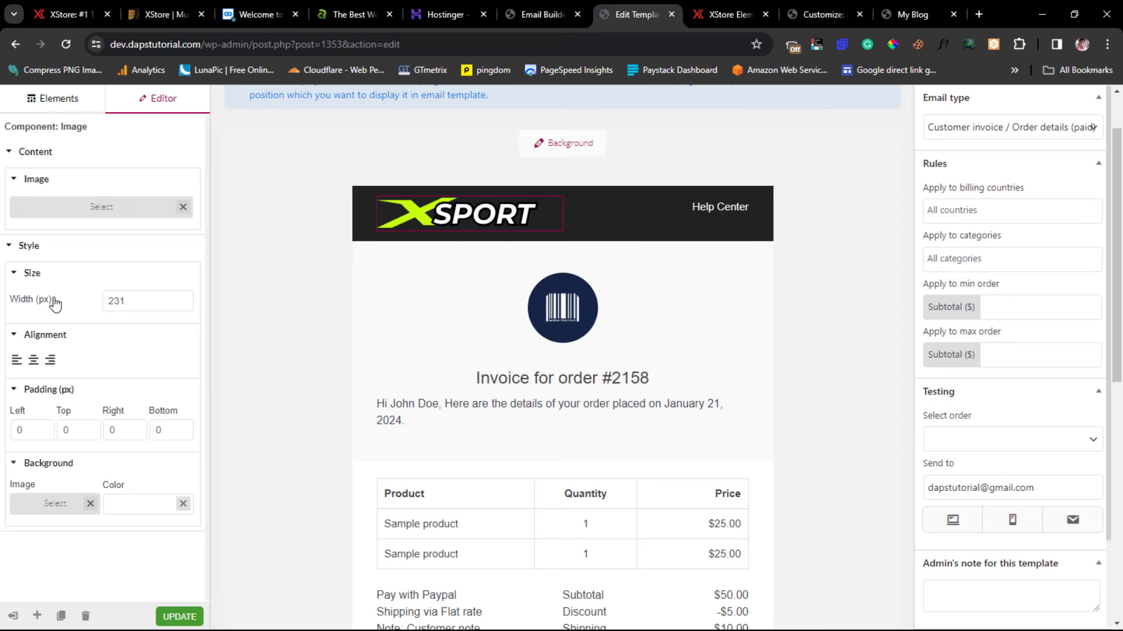
left_click(188, 305)
left_click(188, 305)
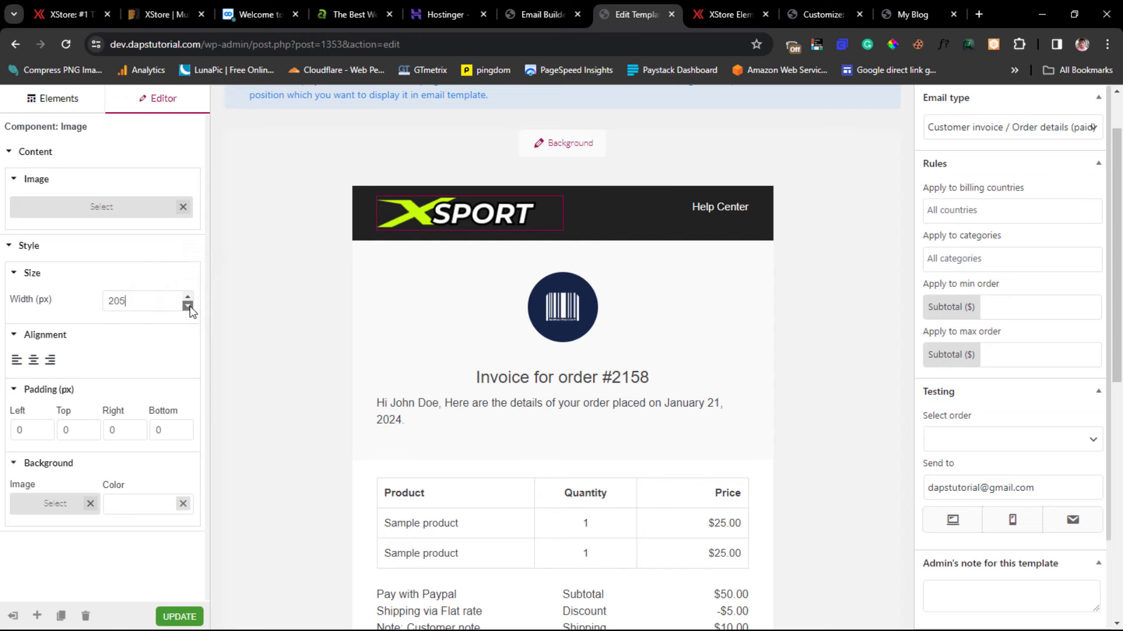
left_click(188, 306)
left_click(187, 306)
left_click(188, 306)
left_click(188, 306)
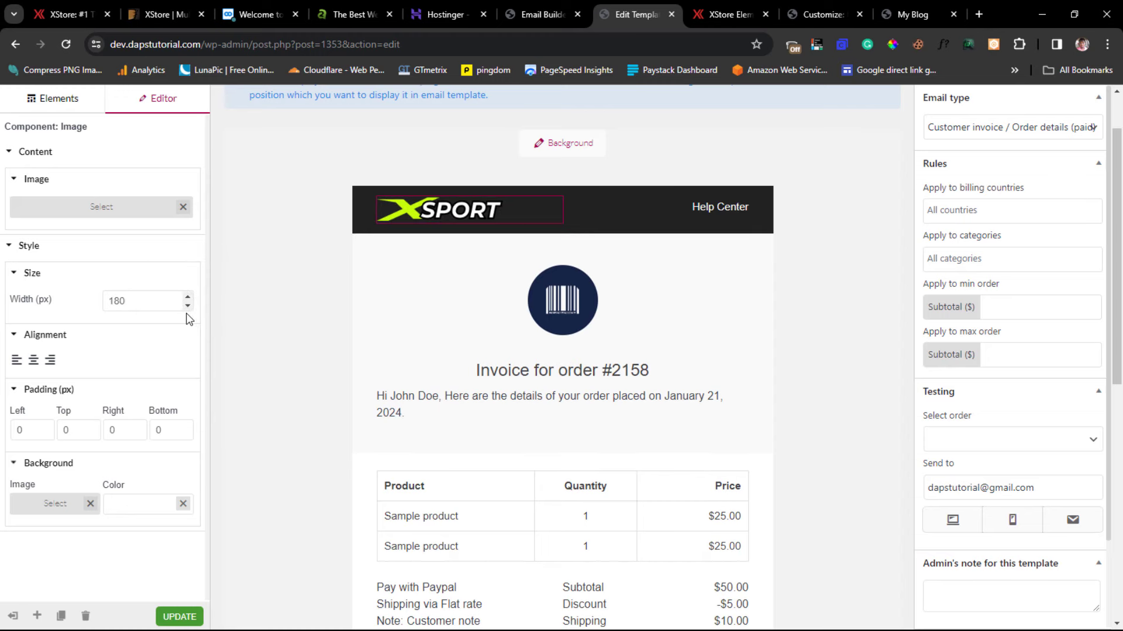
left_click_drag(134, 301, 117, 301)
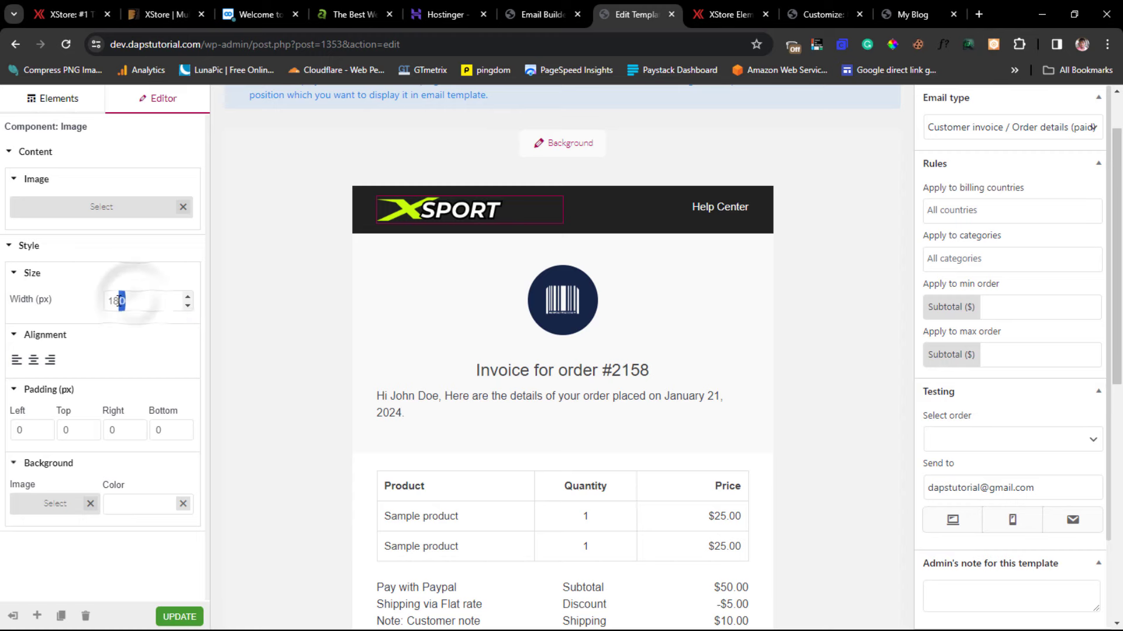
type("50")
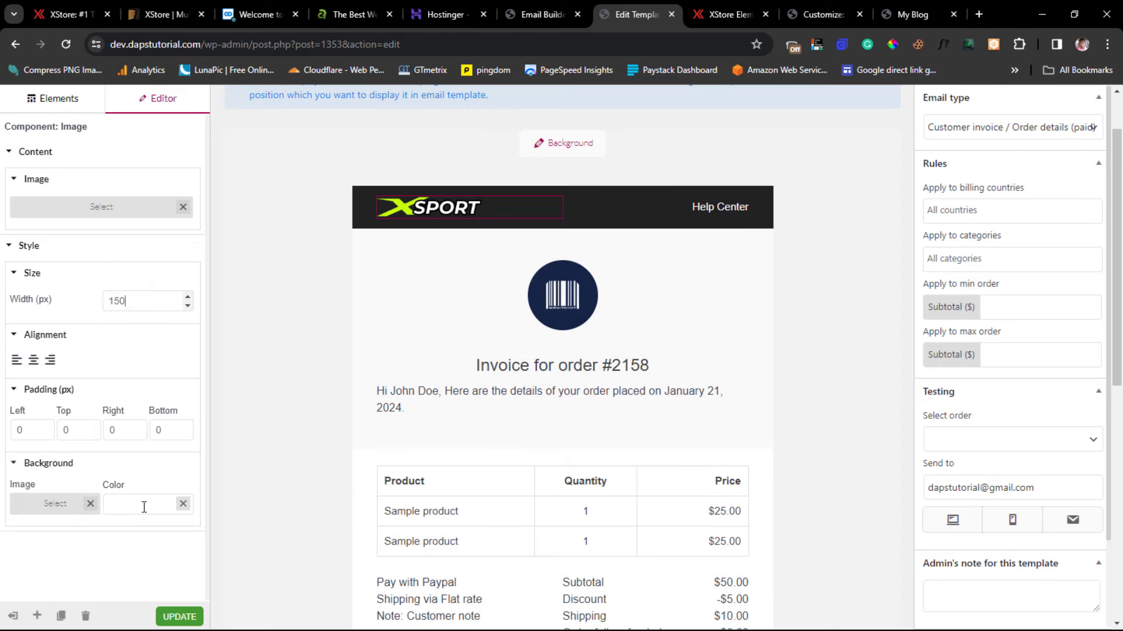
scroll(159, 464, "down", 3)
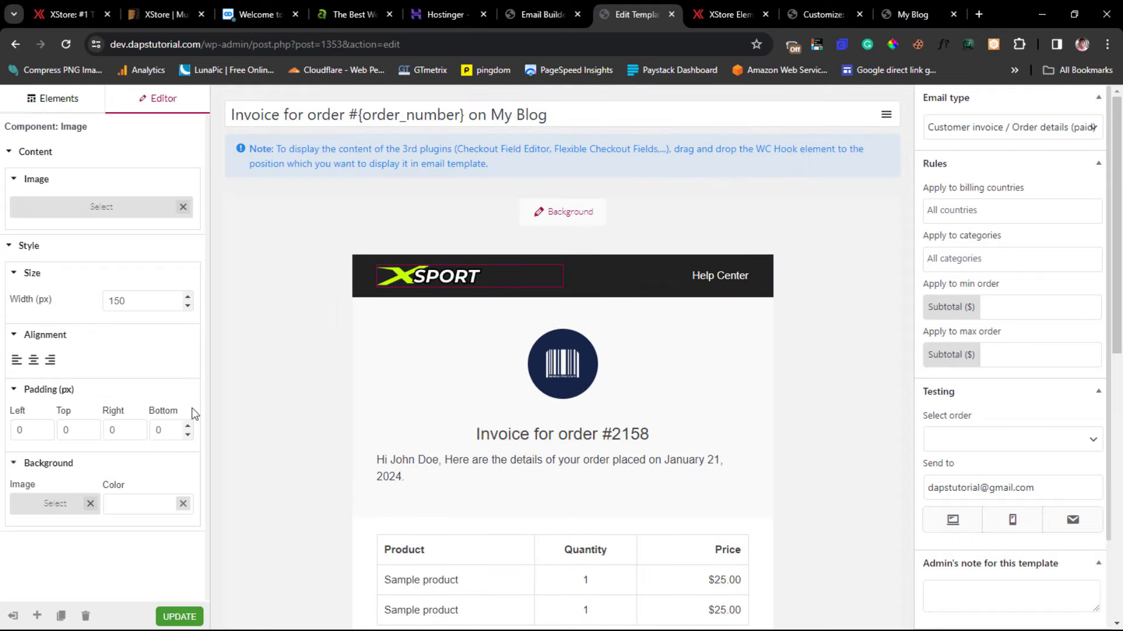
Examine the invoice template's sections, the barcode image's settings and the available content elements, from Order subtotal to WC Hook
left_click(559, 365)
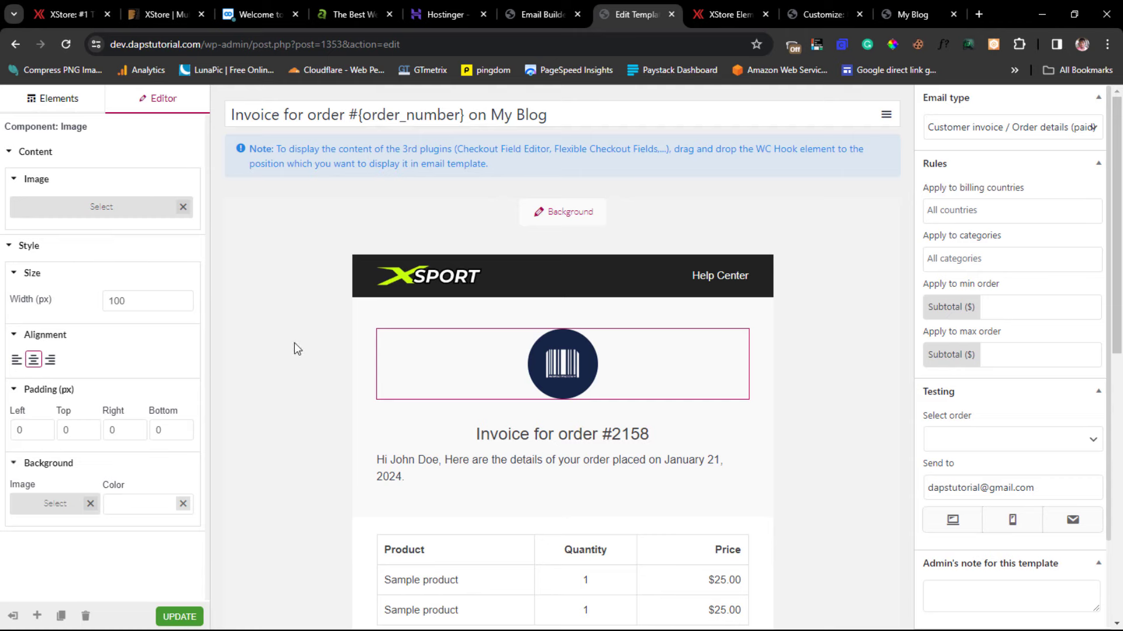
scroll(578, 397, "down", 1)
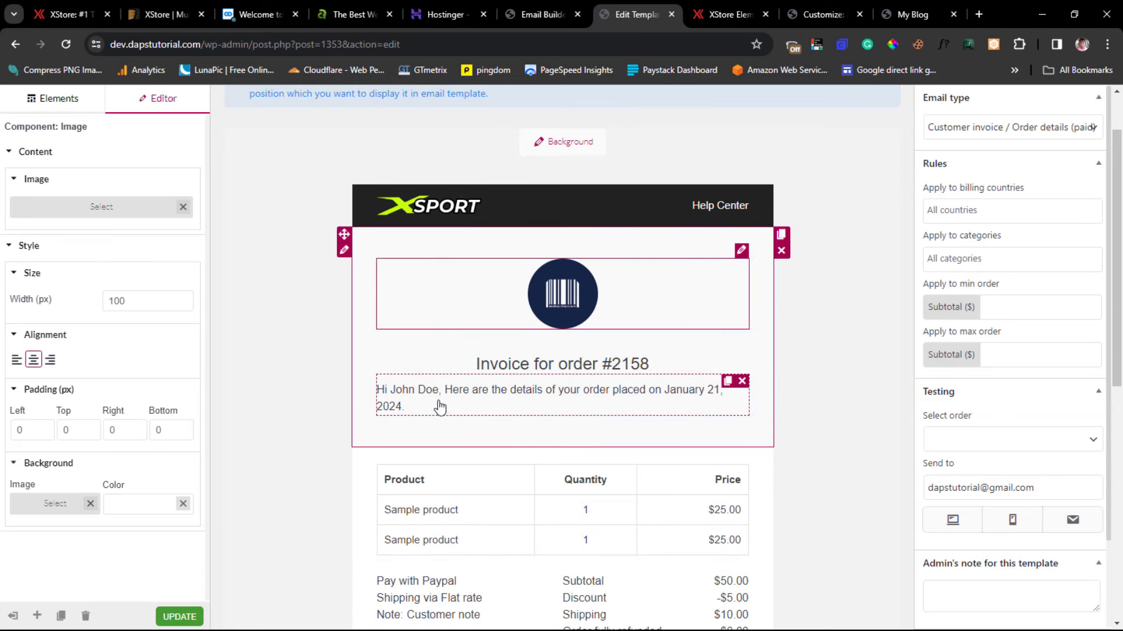
scroll(690, 413, "up", 1)
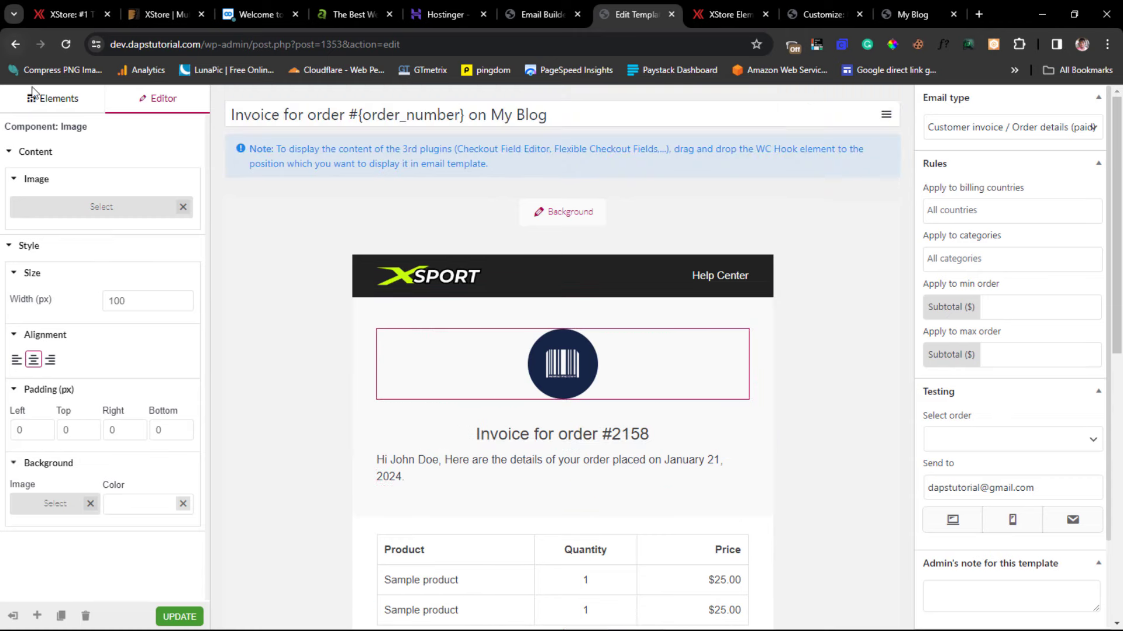
left_click(46, 100)
scroll(82, 316, "down", 2)
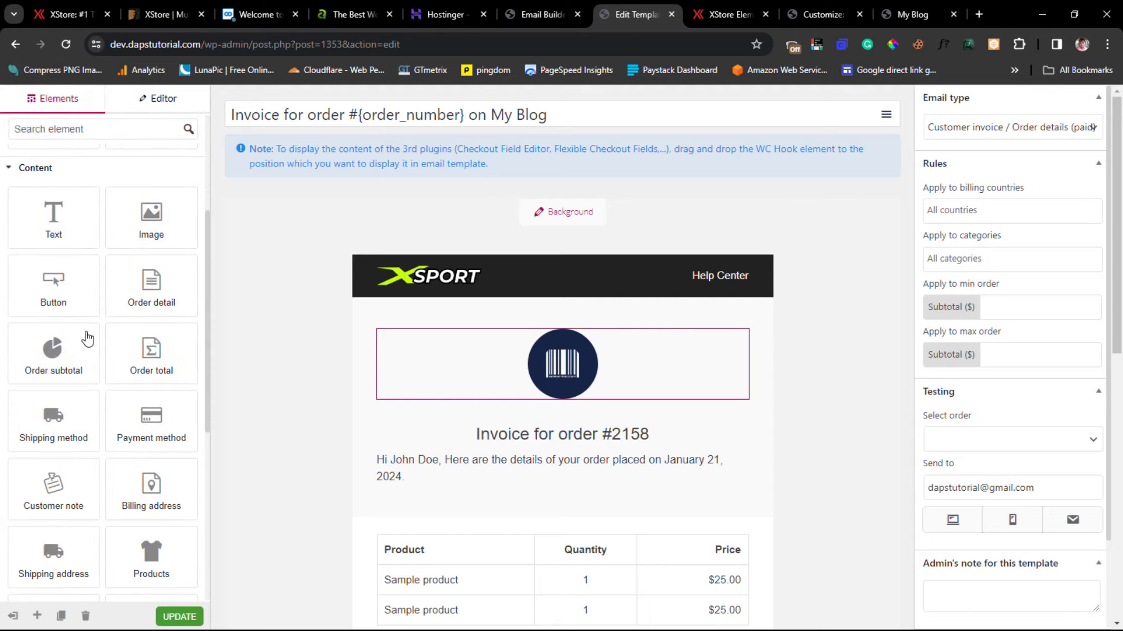
scroll(85, 380, "down", 3)
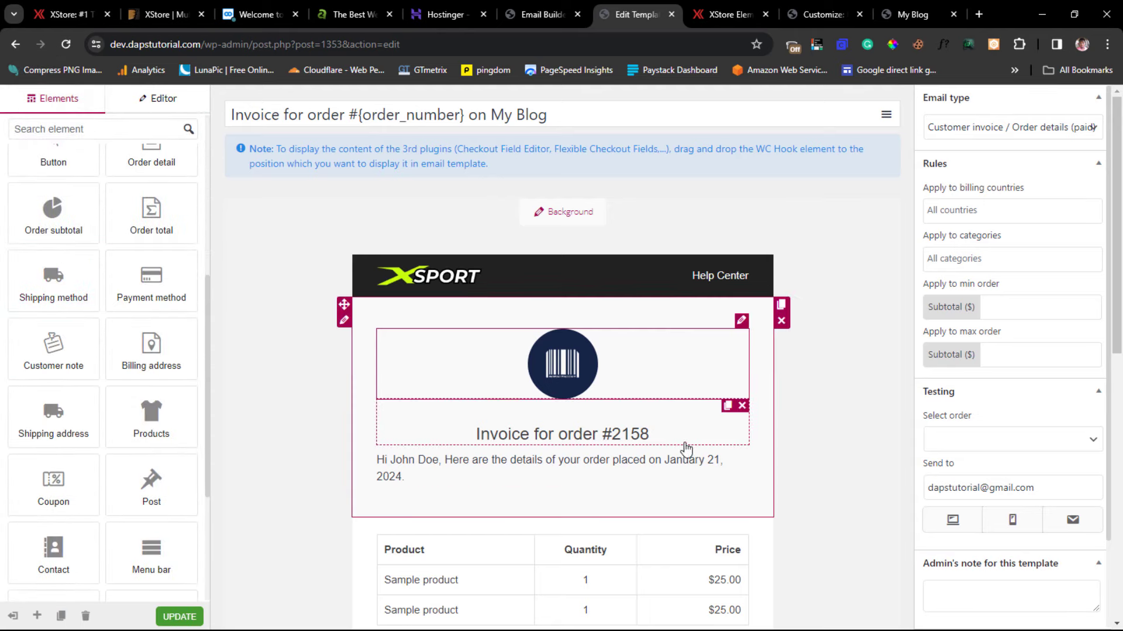
scroll(689, 447, "down", 6)
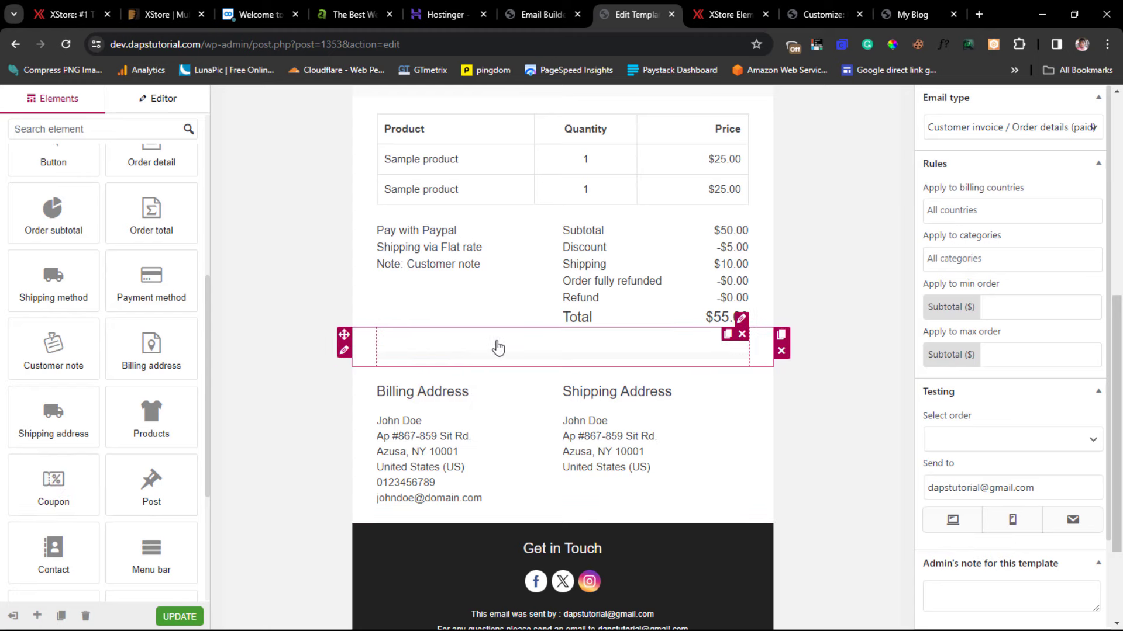
scroll(153, 356, "down", 3)
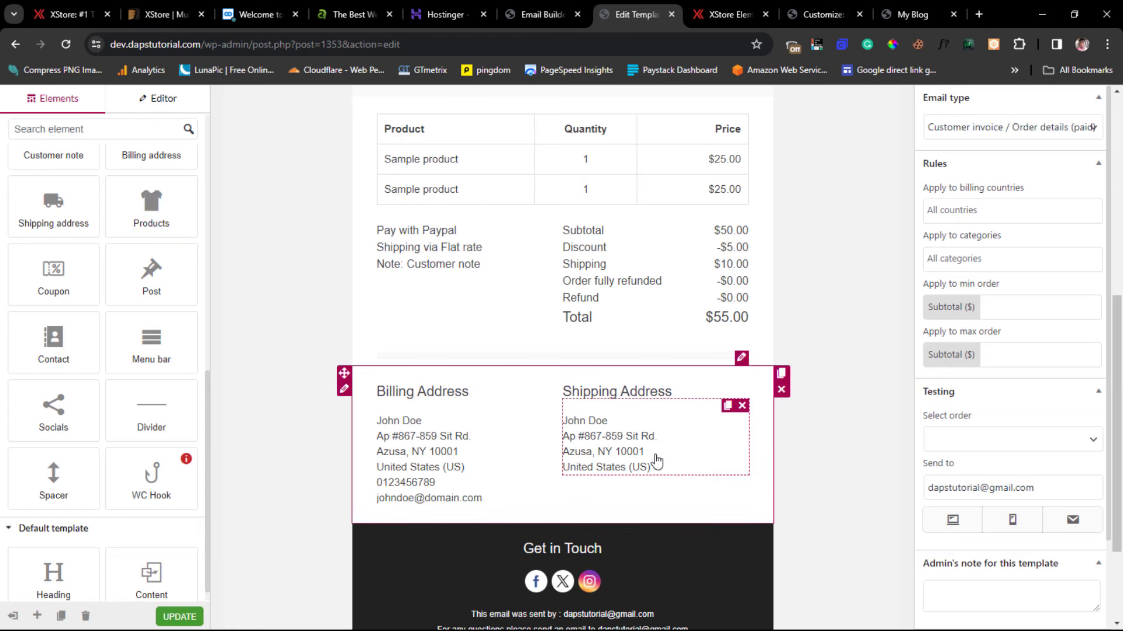
scroll(82, 461, "down", 1)
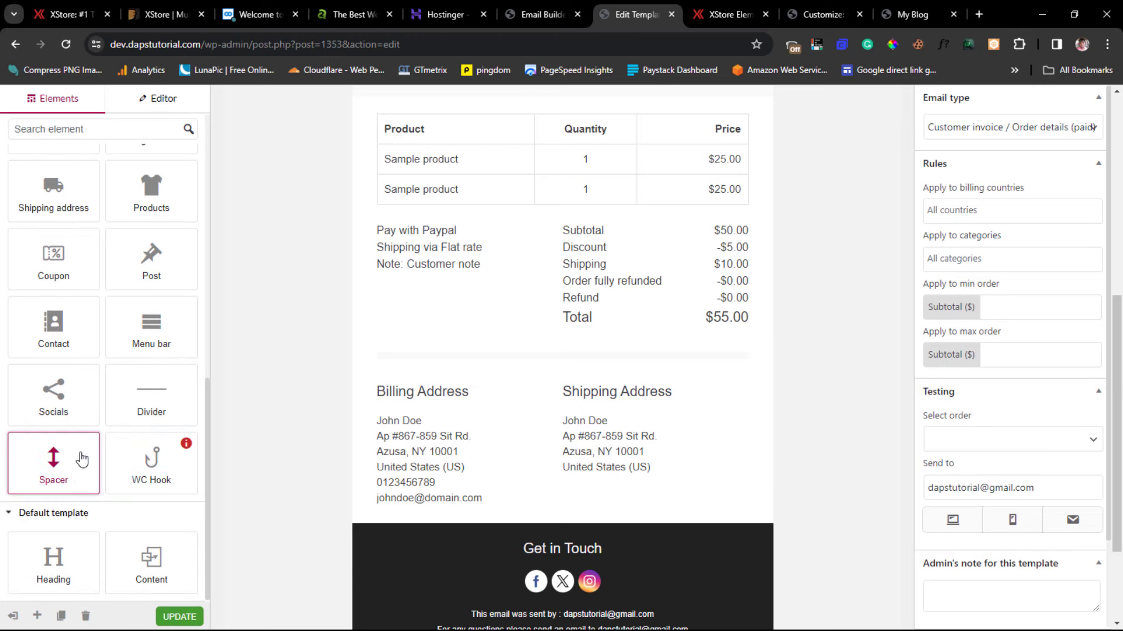
scroll(429, 470, "up", 7)
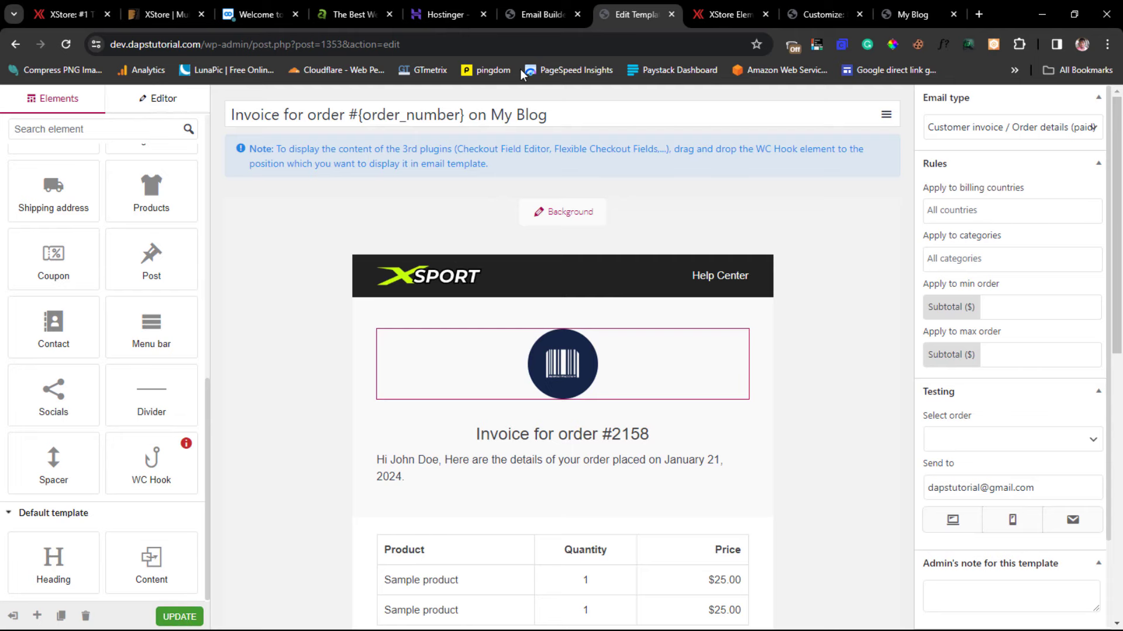
Go back to the XStore control panel, open the ChatGPT (OpenAI) page and follow its link for generating an API key
left_click(531, 14)
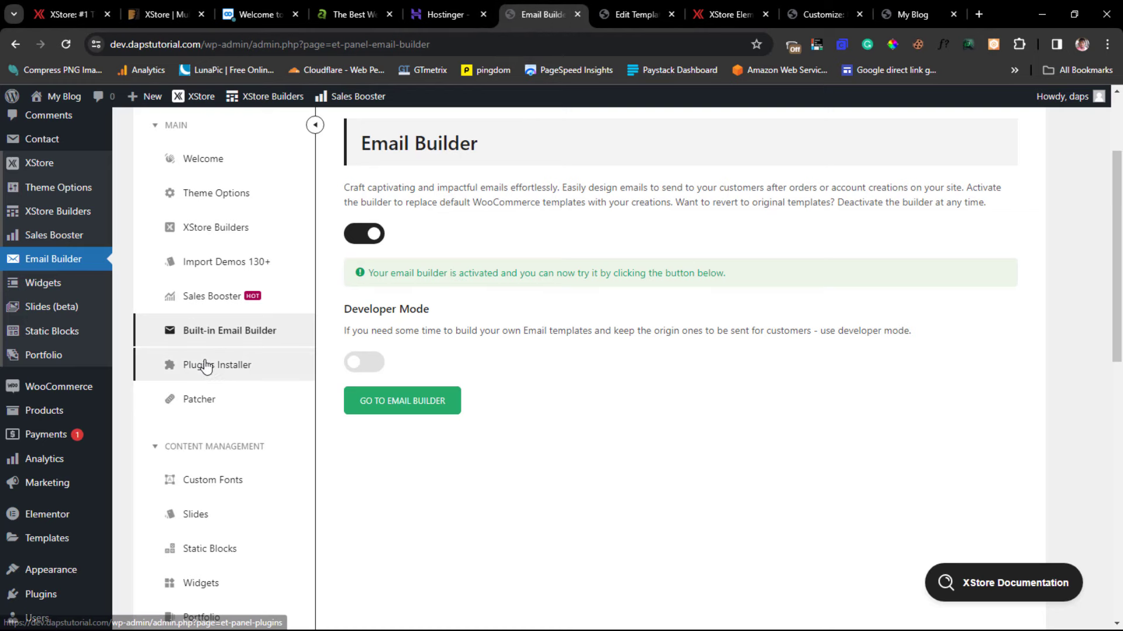
scroll(205, 366, "down", 3)
scroll(206, 365, "down", 1)
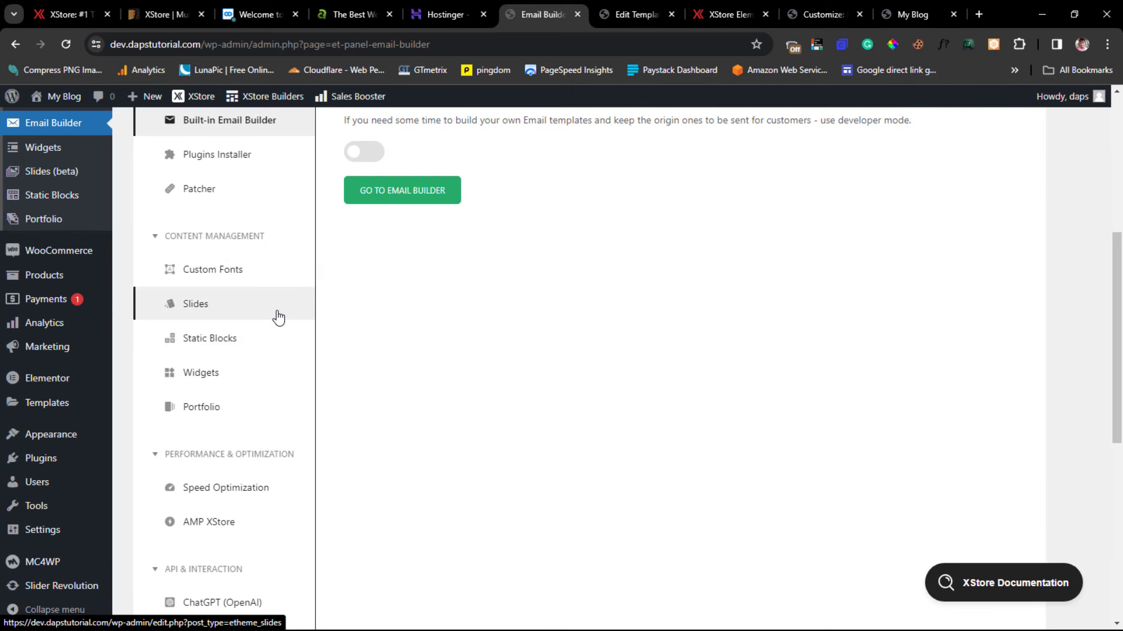
scroll(278, 316, "down", 4)
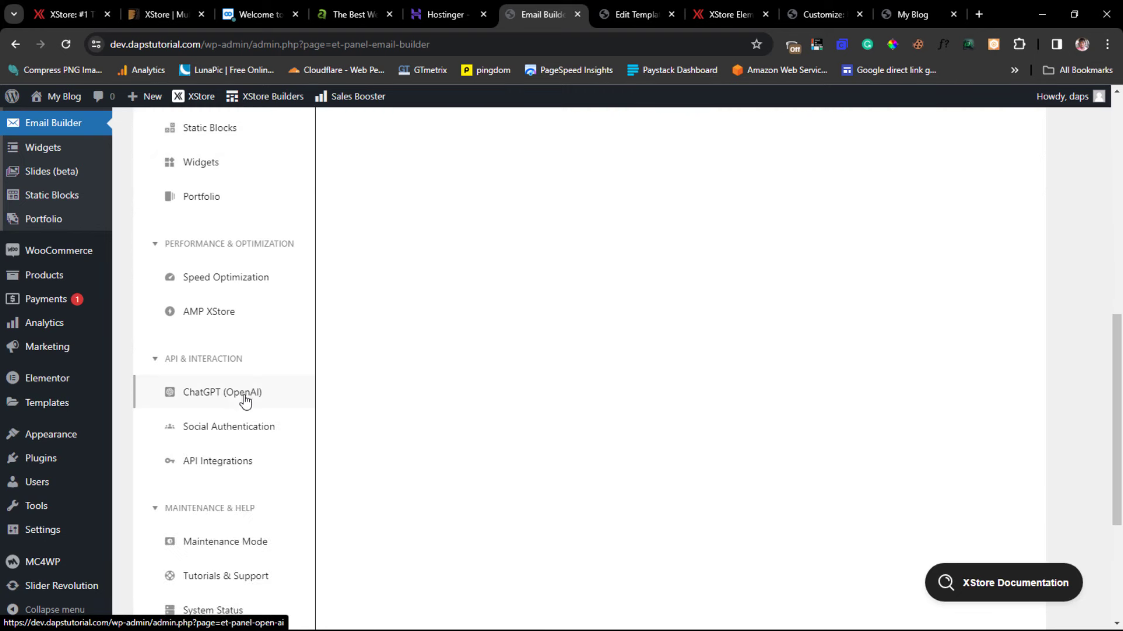
left_click(217, 395)
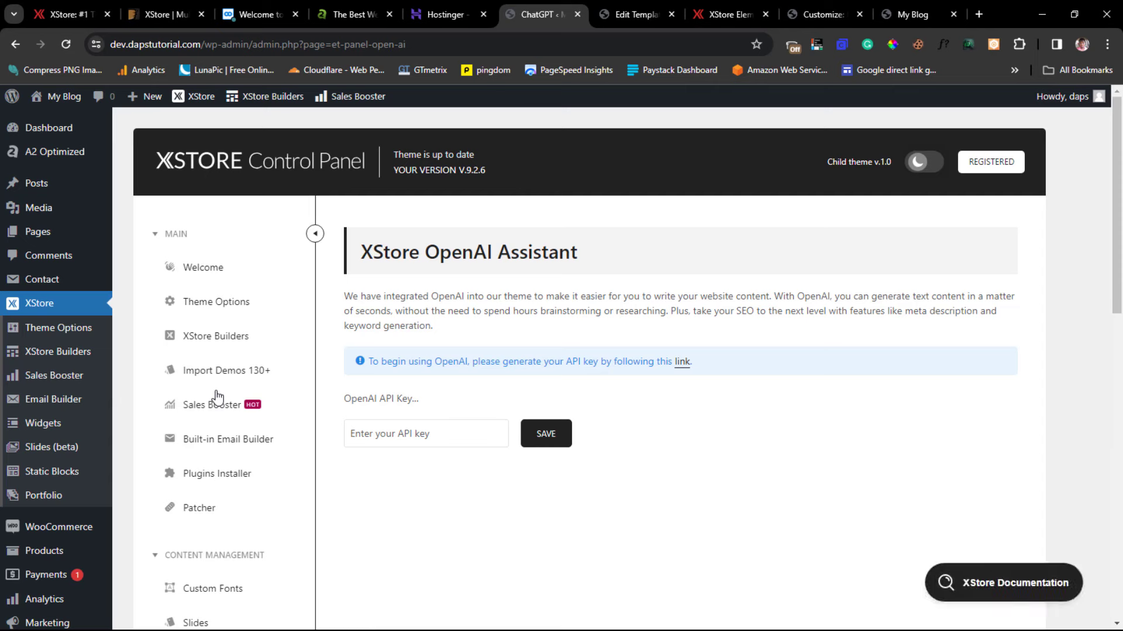
left_click(682, 362)
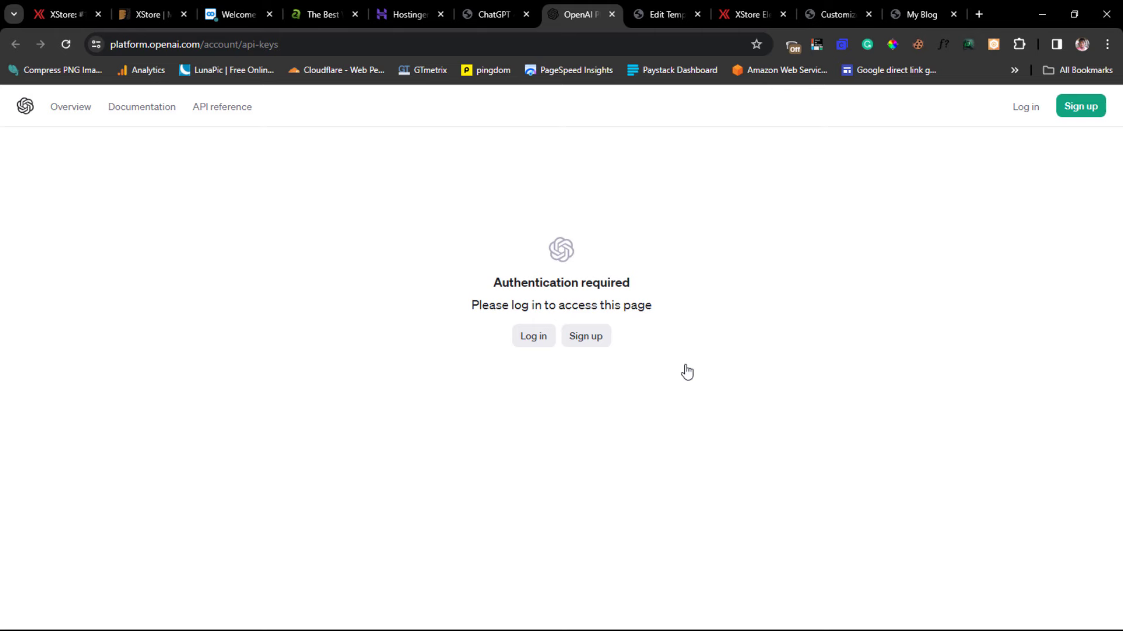
Return to the XStore control panel and open the Static Blocks list under Content Management
left_click(493, 19)
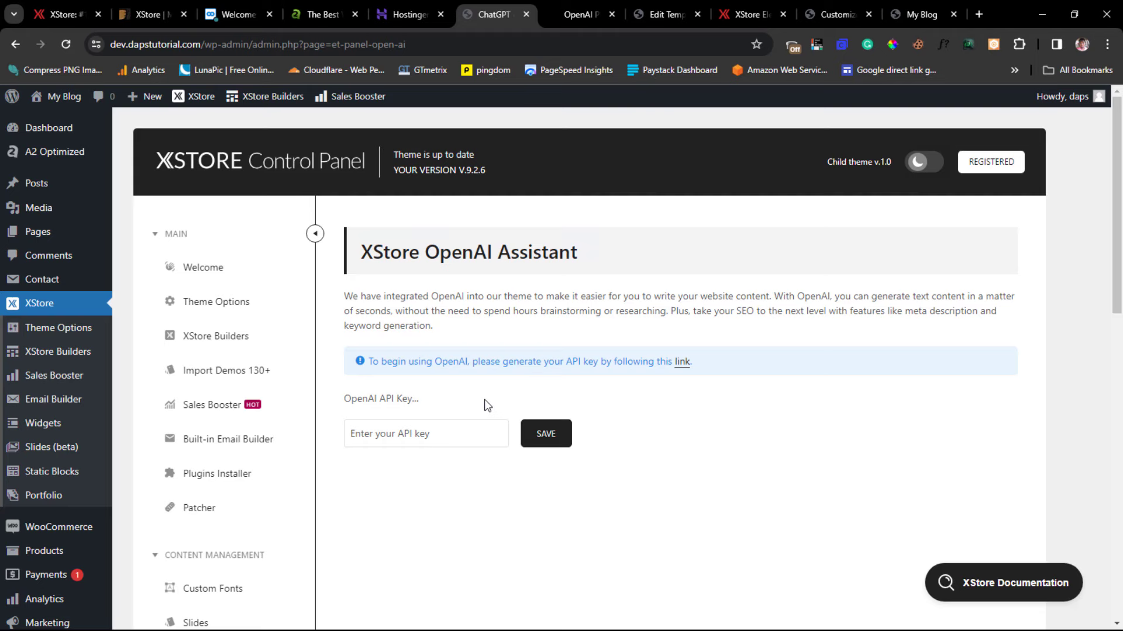
scroll(487, 405, "down", 2)
scroll(447, 373, "up", 2)
scroll(444, 367, "down", 3)
left_click(194, 449)
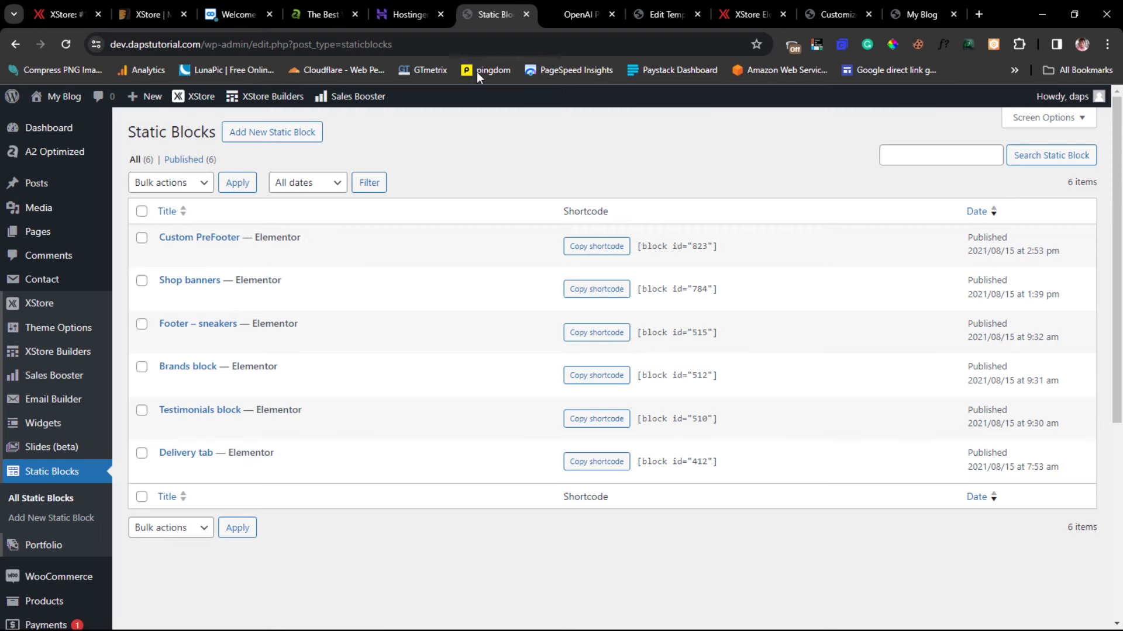
Check the site's home page, return to the Static Blocks list and start a new static block
left_click(919, 14)
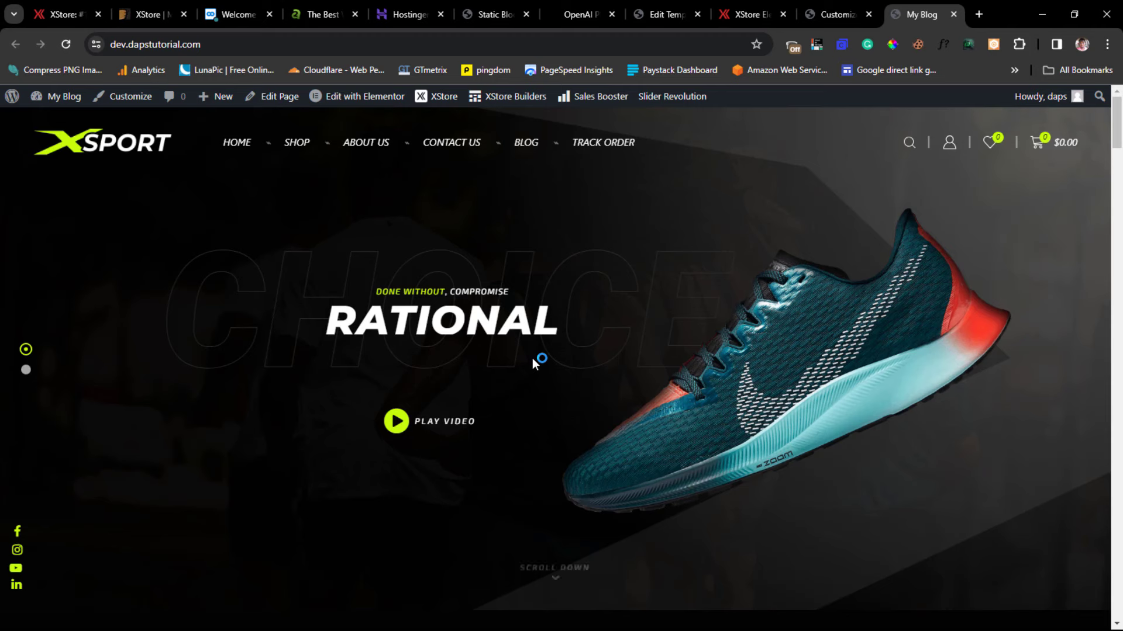
left_click(490, 14)
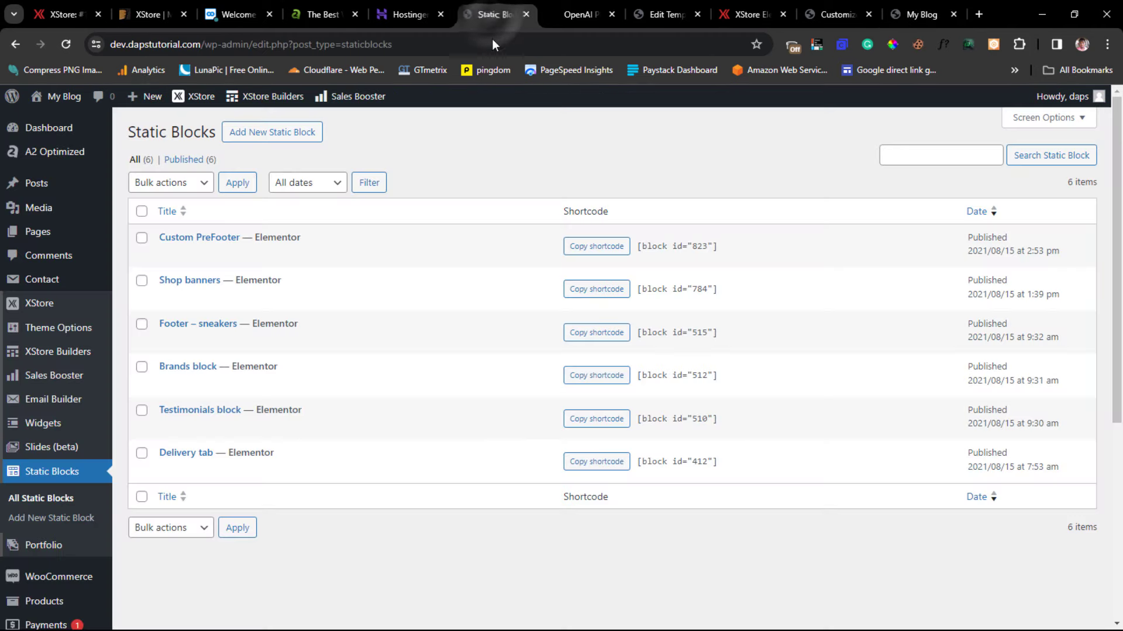
left_click(257, 133)
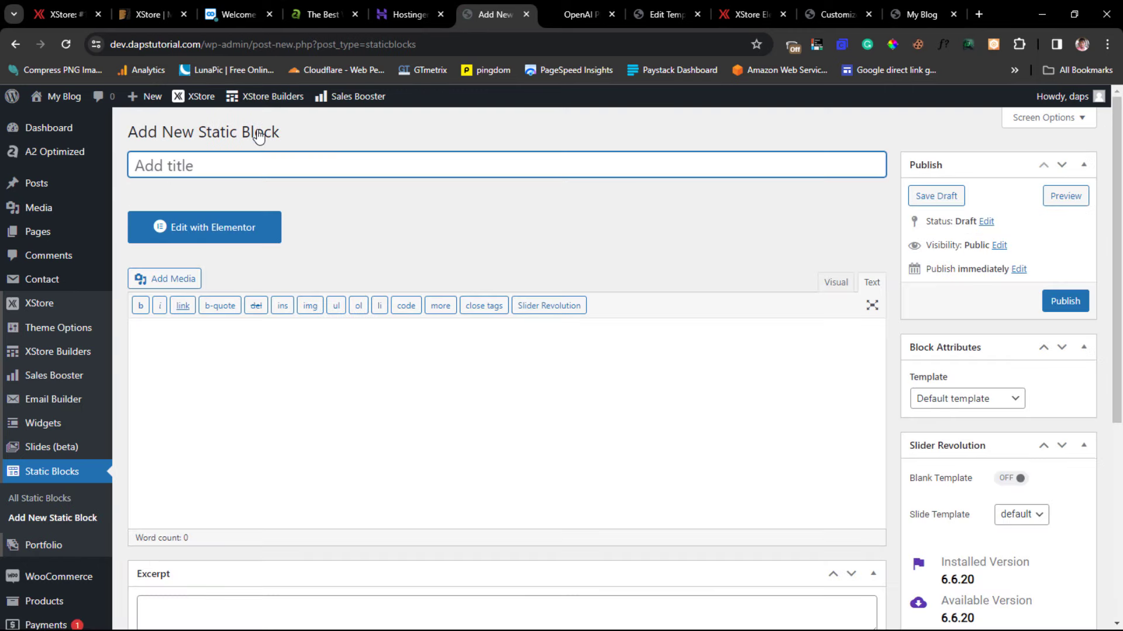
Title the new static block Mega Menu 1, publish it and open it in Elementor
type("Mega Menu 1")
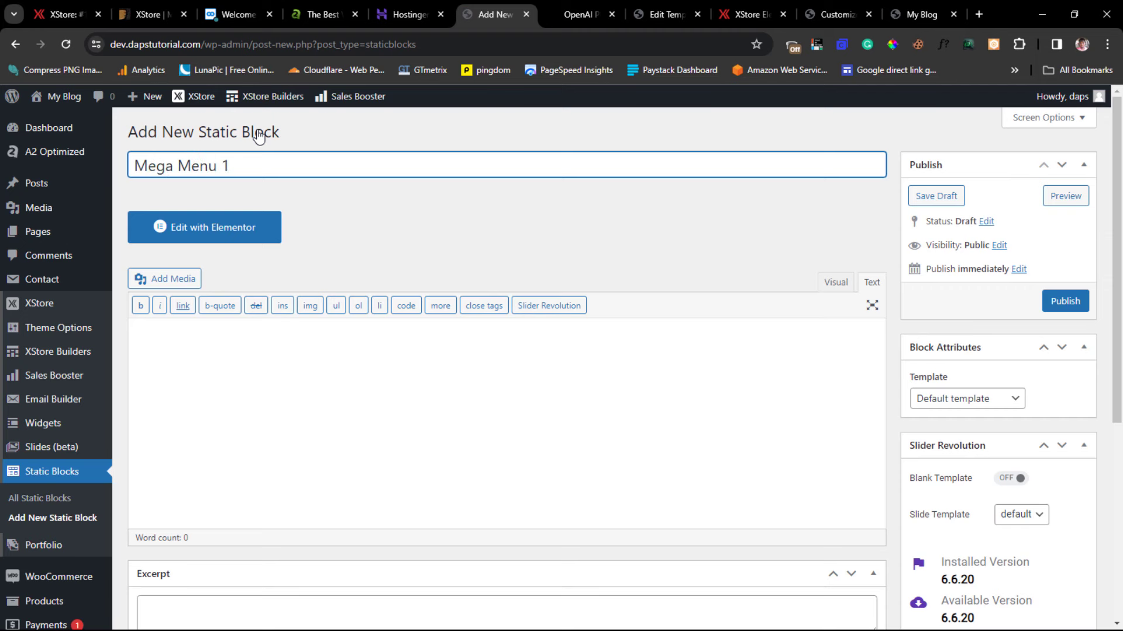
left_click(1062, 301)
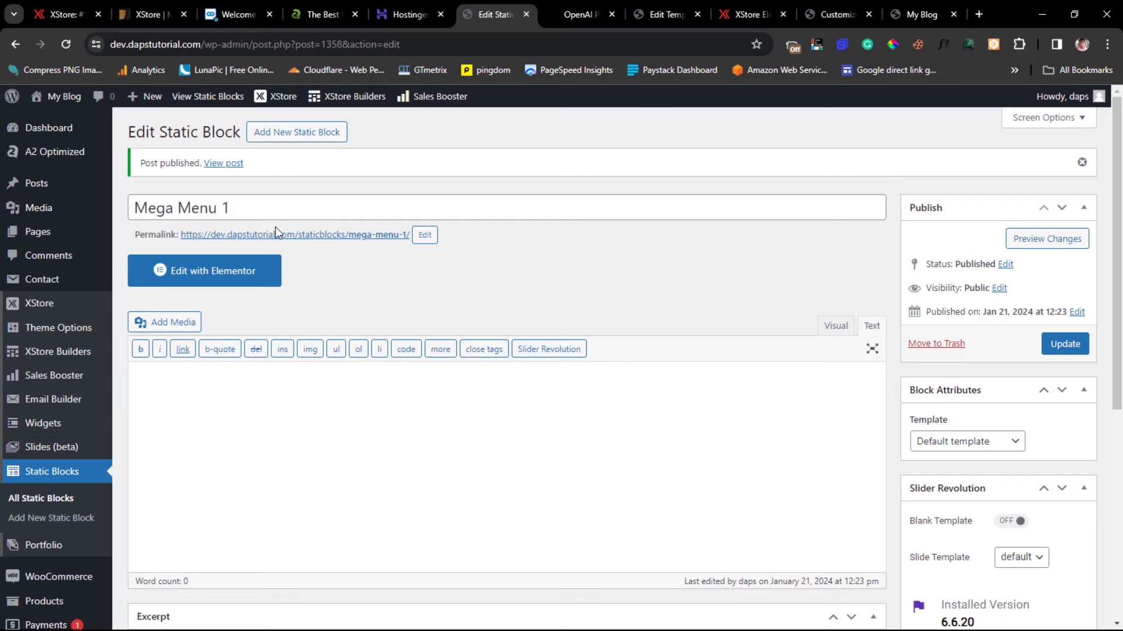
left_click(202, 279)
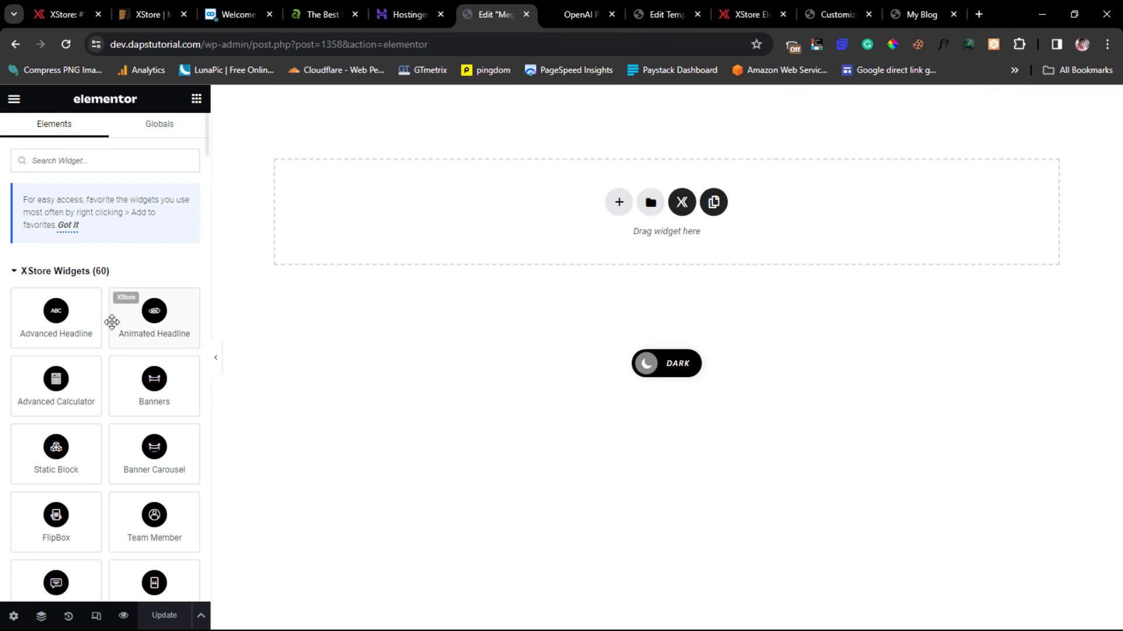
Look over the available widgets and open the XStore Studio template library filtered to Mega Menu
scroll(47, 368, "down", 2)
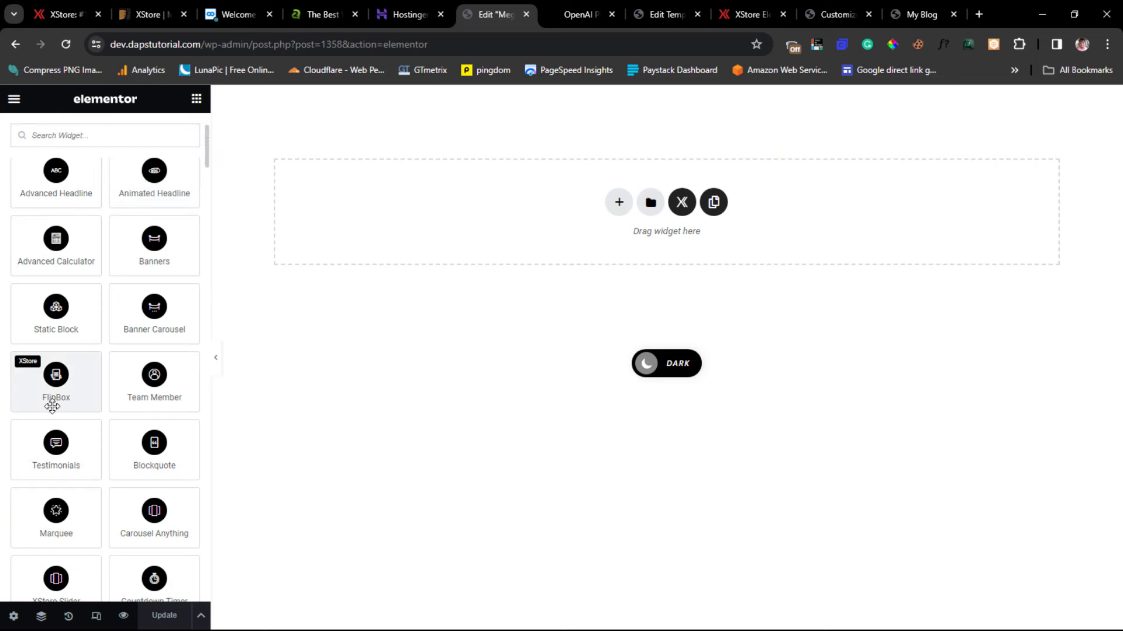
scroll(64, 418, "down", 12)
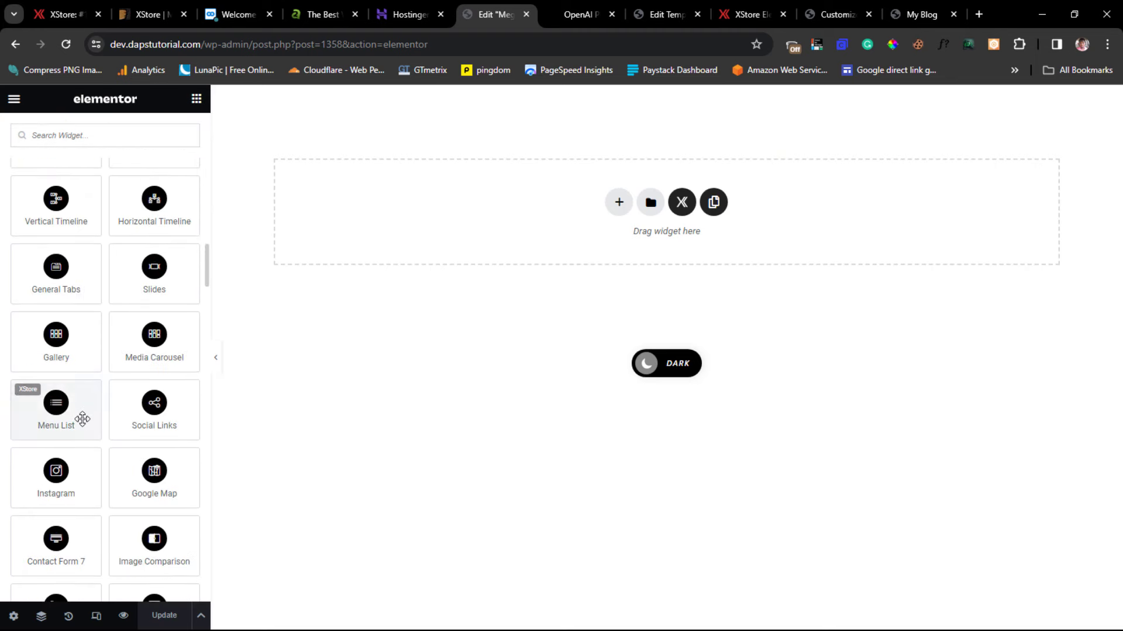
scroll(83, 419, "down", 5)
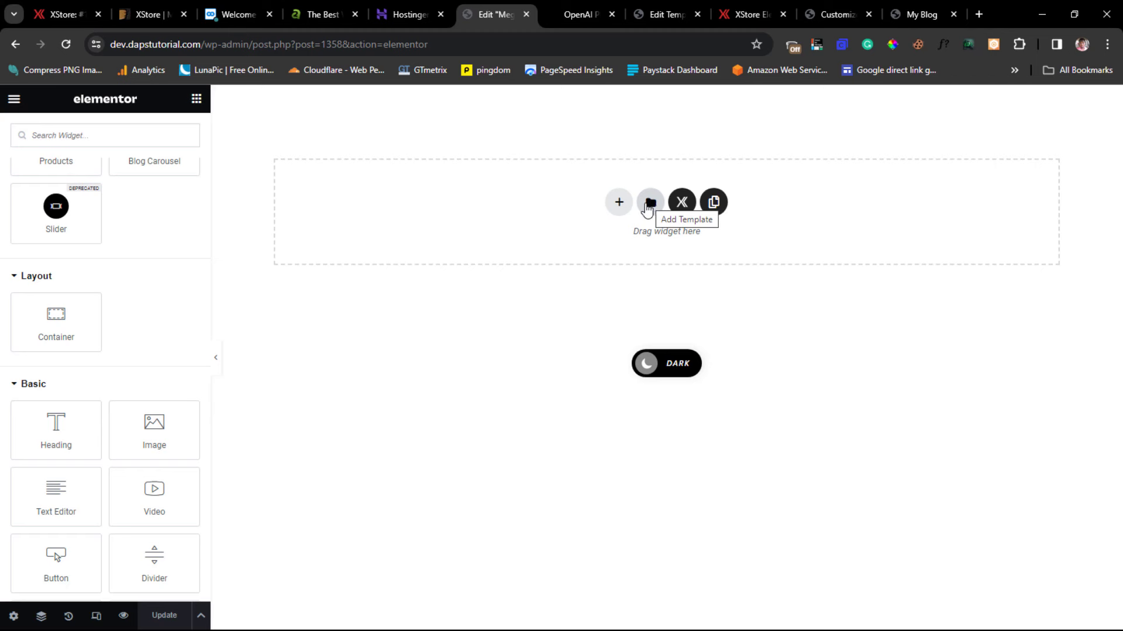
left_click(682, 204)
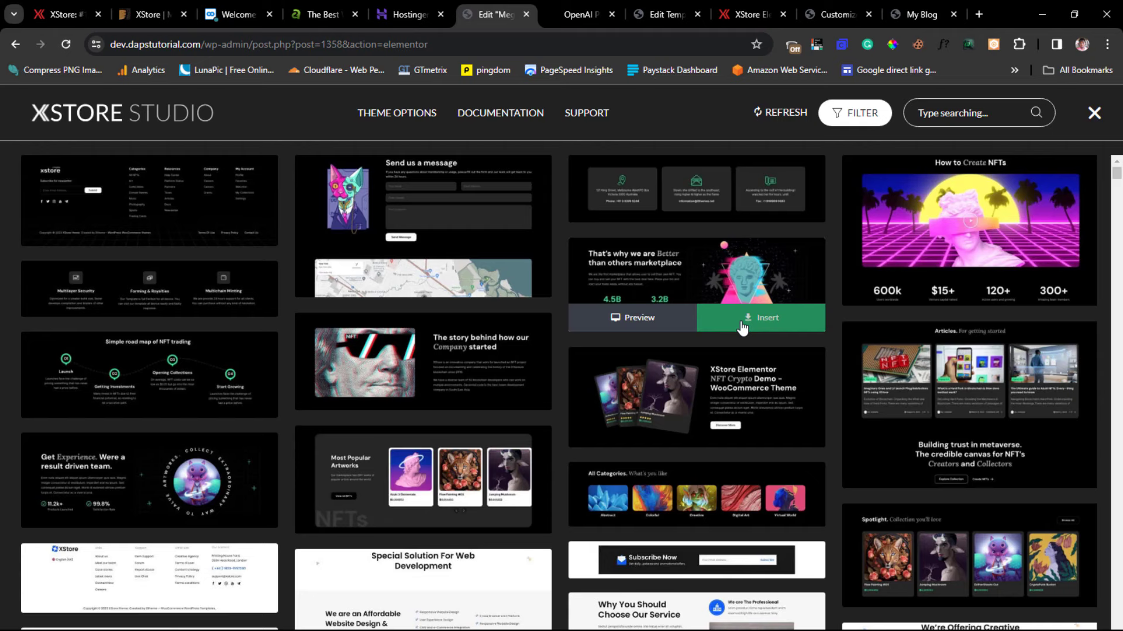
left_click(857, 117)
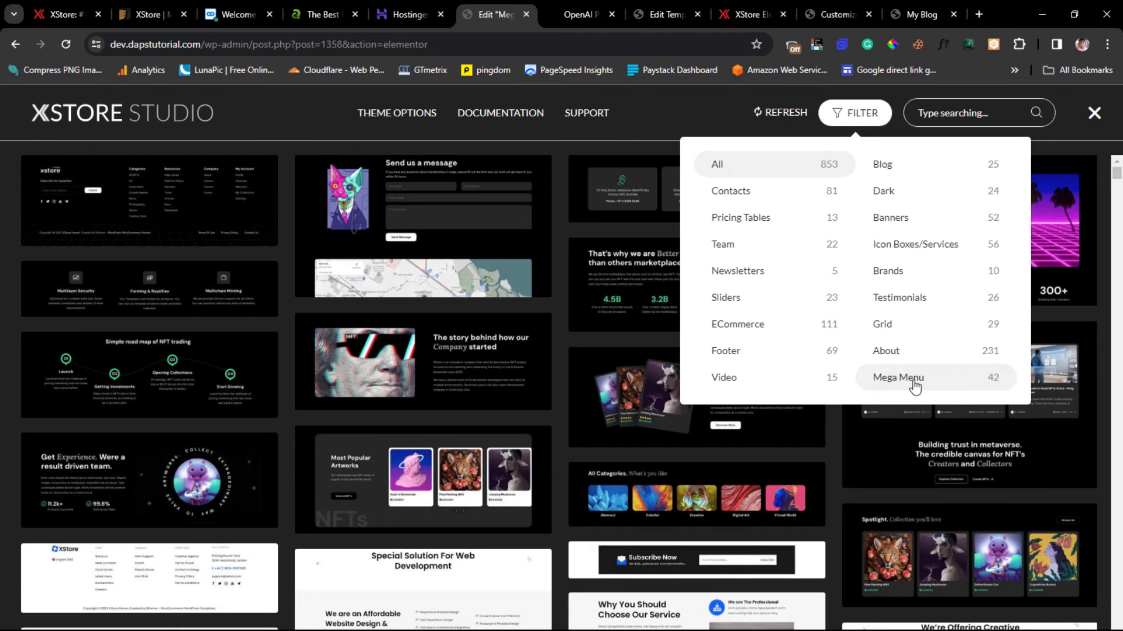
left_click(914, 385)
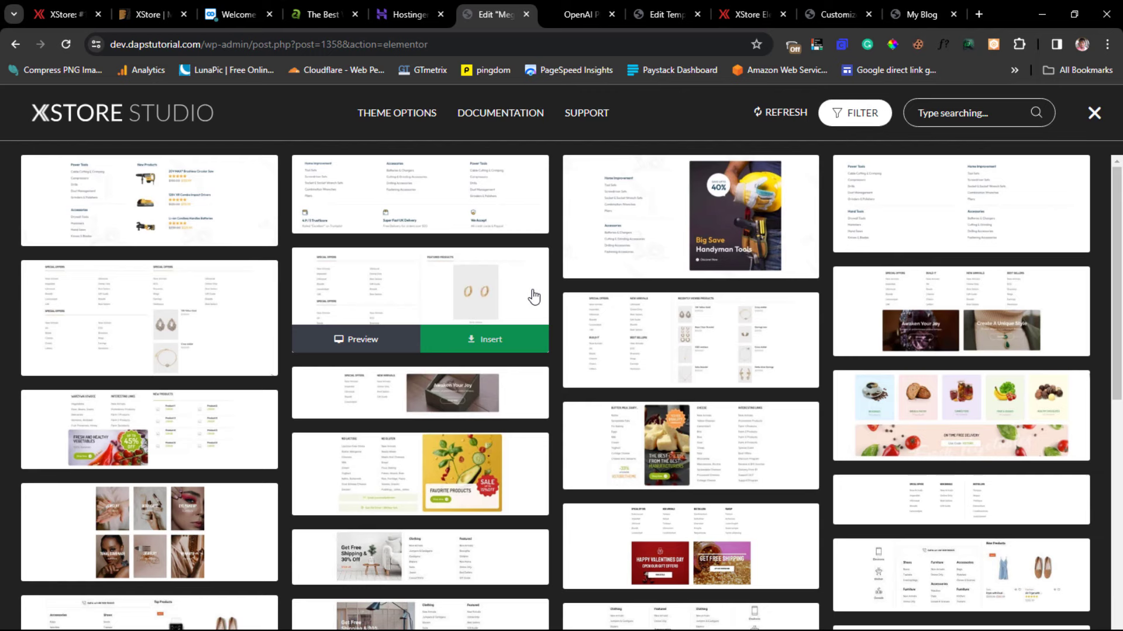
Insert the mega menu template with category icons, link columns and a New Products area into the block
scroll(559, 319, "down", 1)
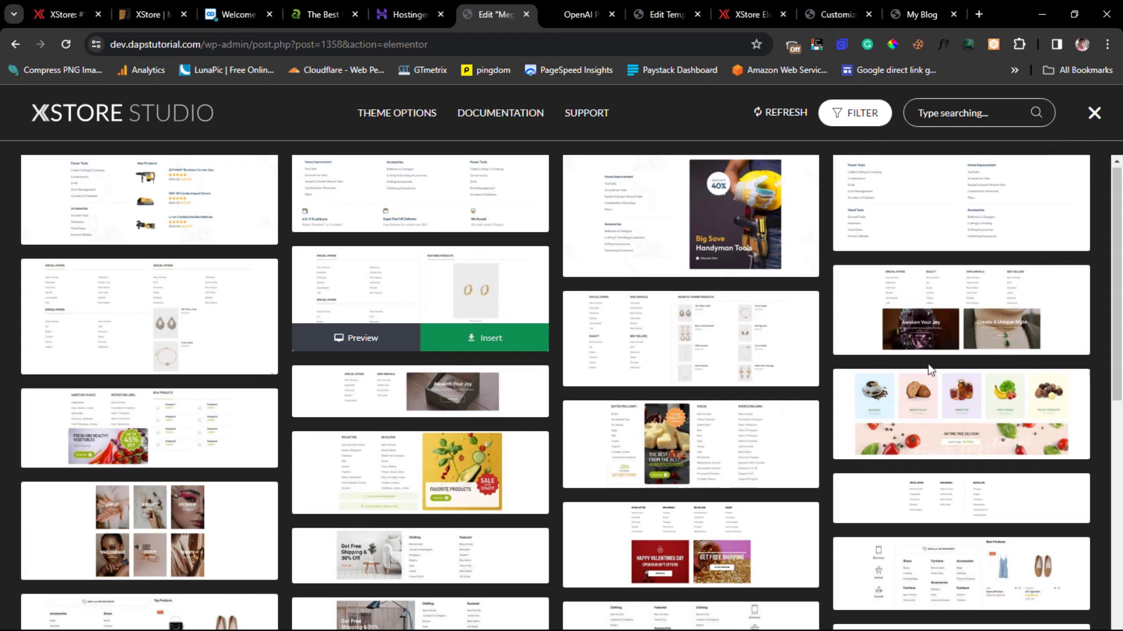
scroll(559, 428, "down", 1)
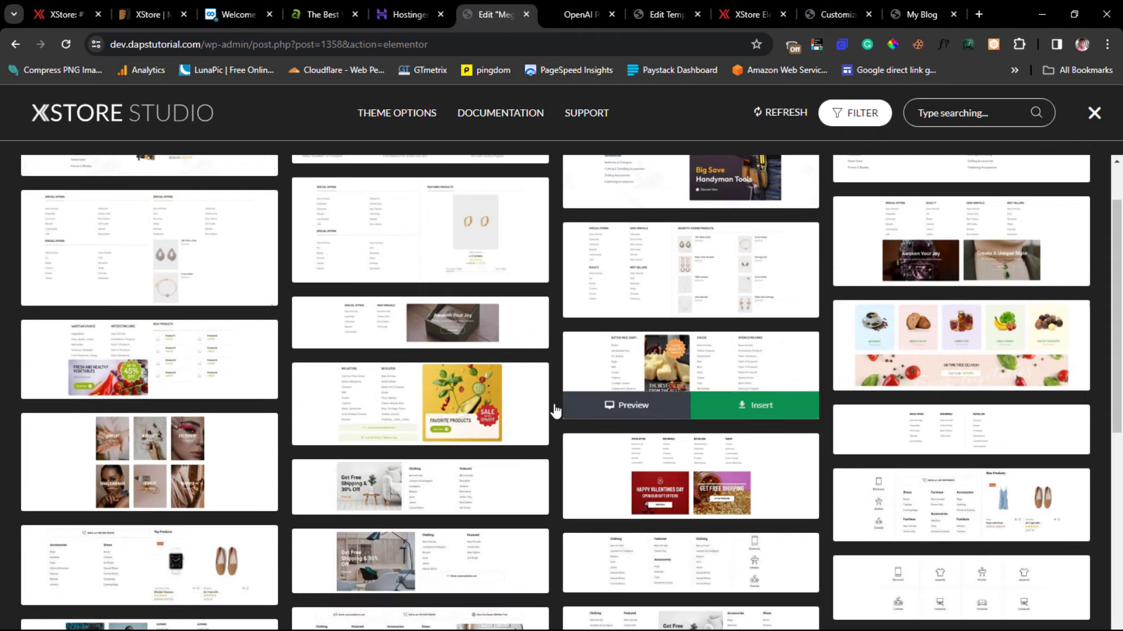
scroll(553, 413, "down", 3)
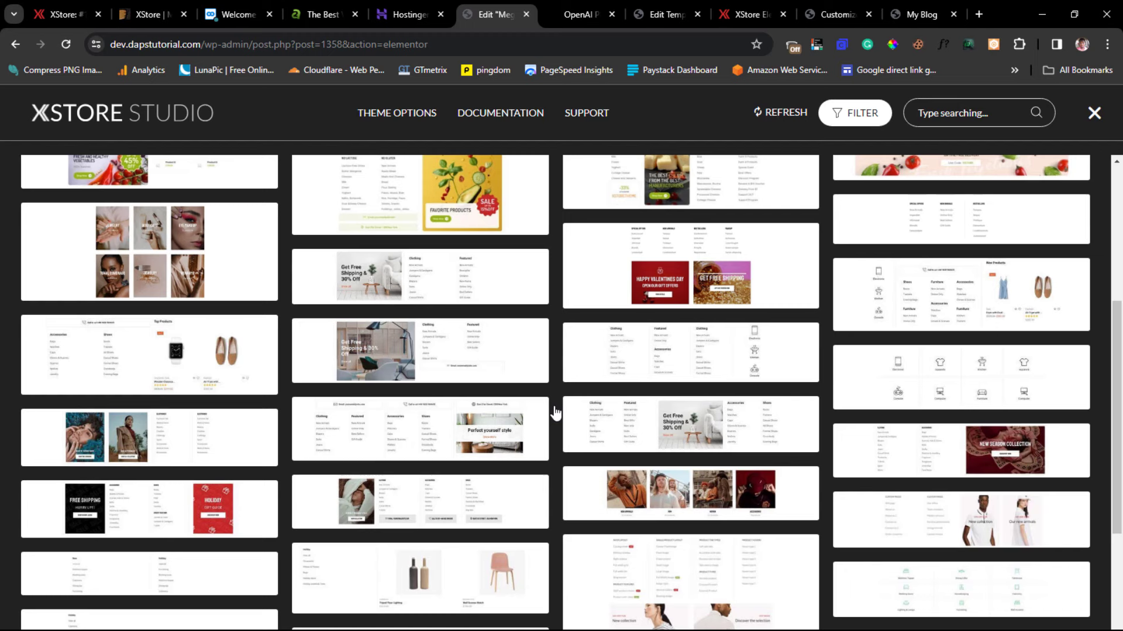
mouse_move(1010, 289)
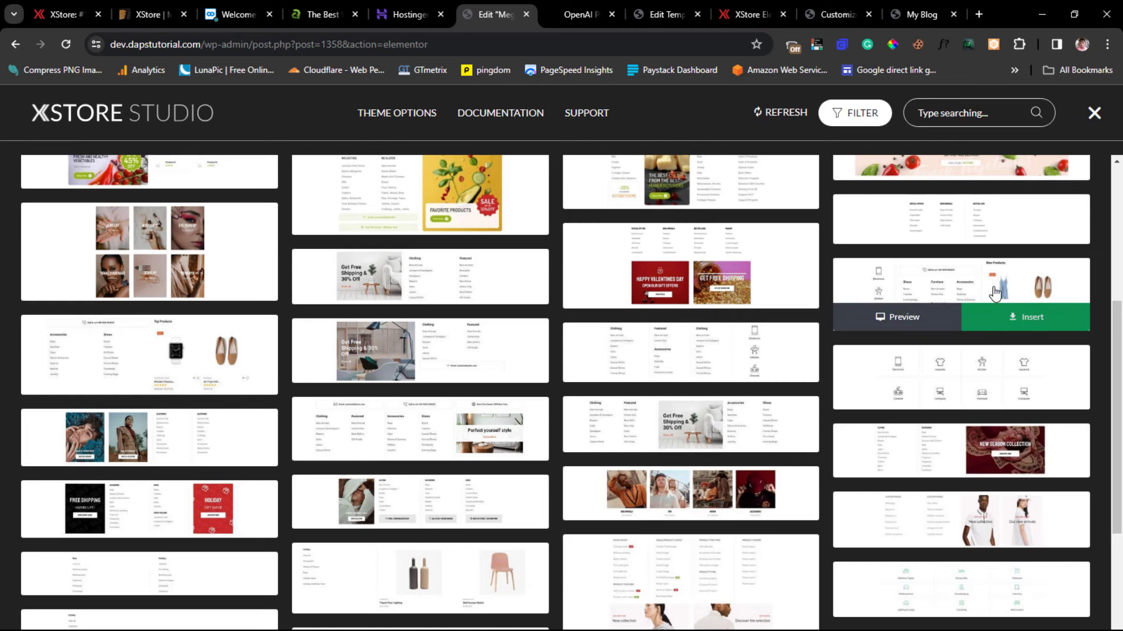
left_click(1015, 319)
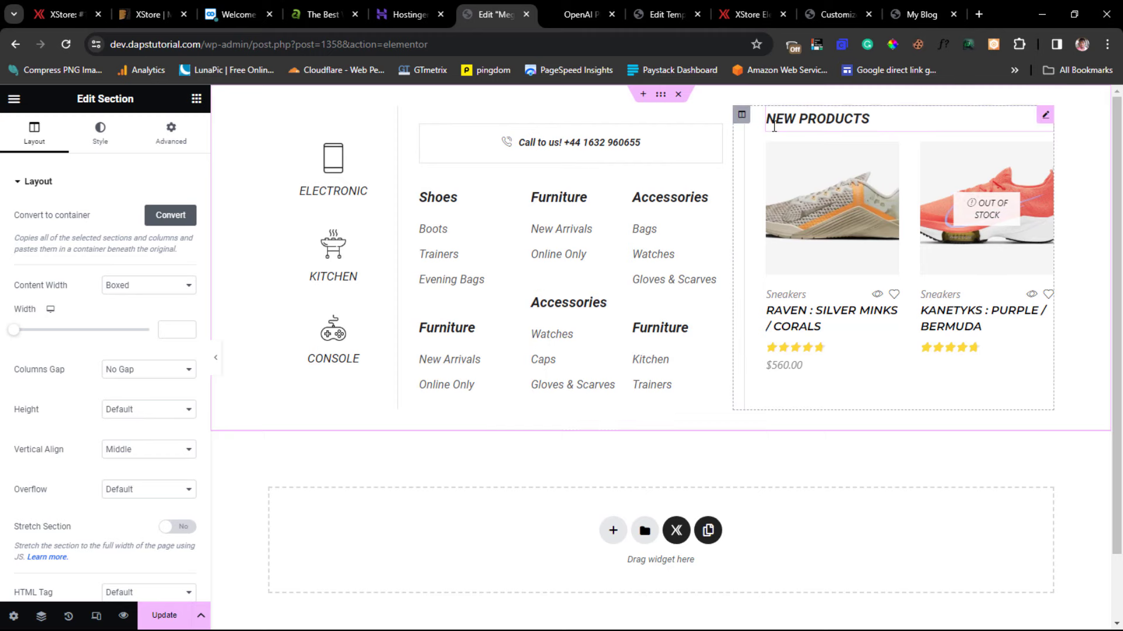
Try the New Products grid with 3 columns and set it back to 2
left_click(861, 263)
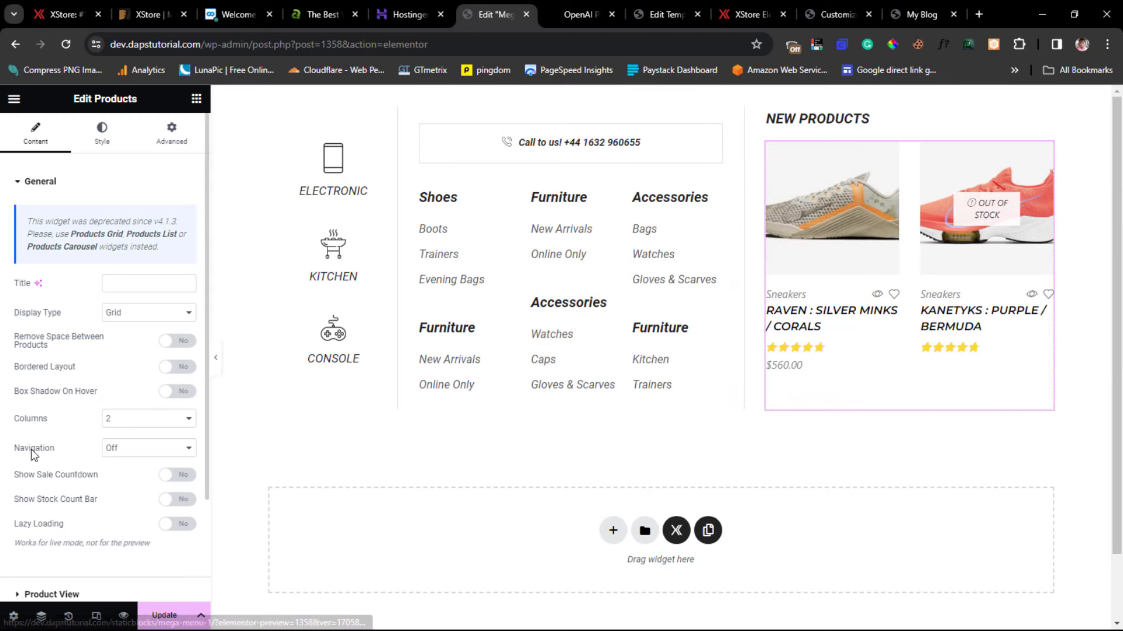
left_click(133, 427)
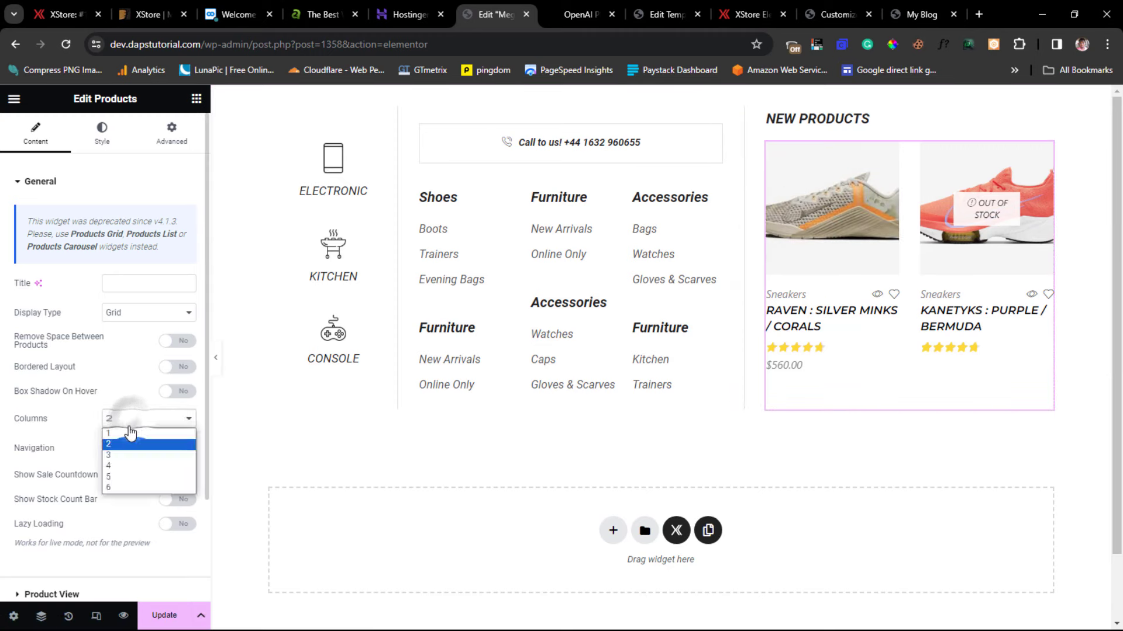
left_click(125, 460)
left_click(139, 423)
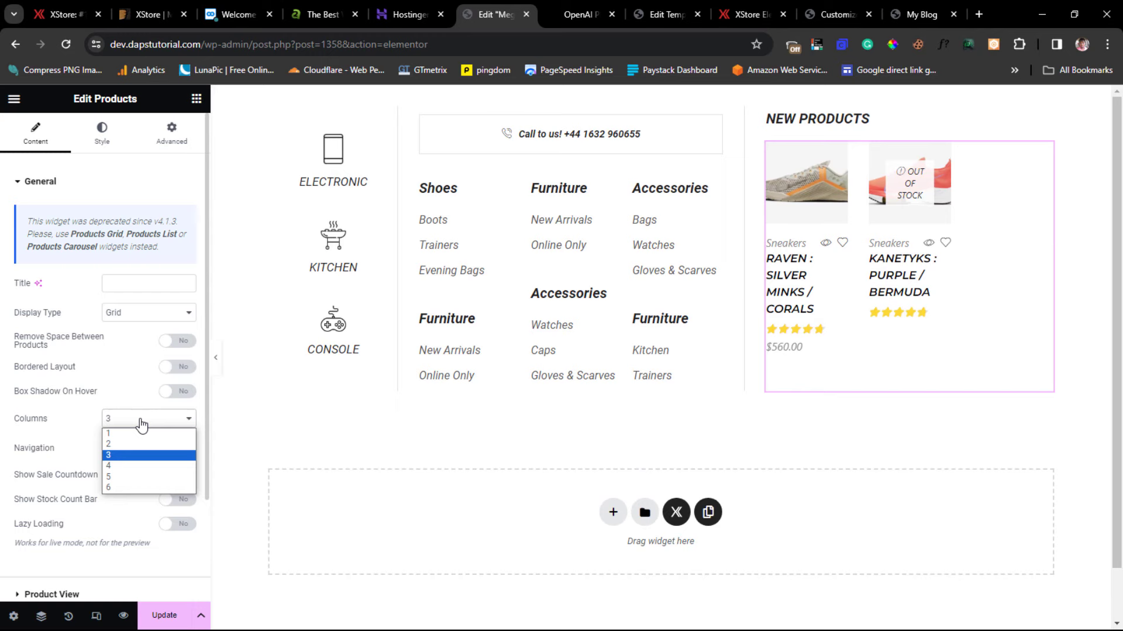
left_click(129, 444)
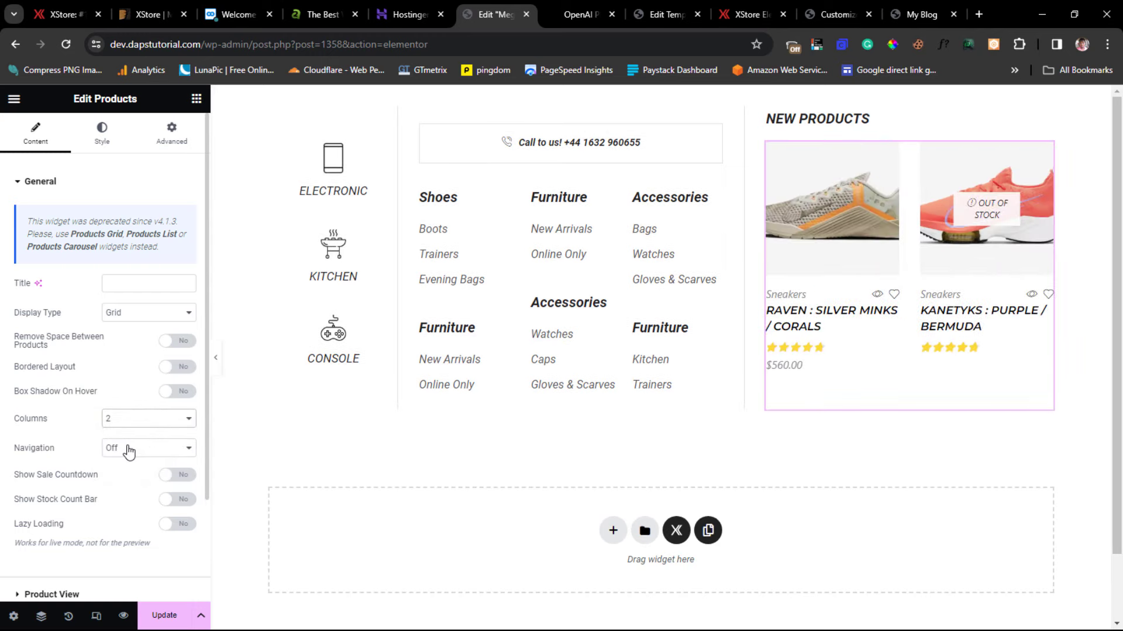
Examine the Shoes menu list and the title and link settings of its Boots item
left_click(443, 245)
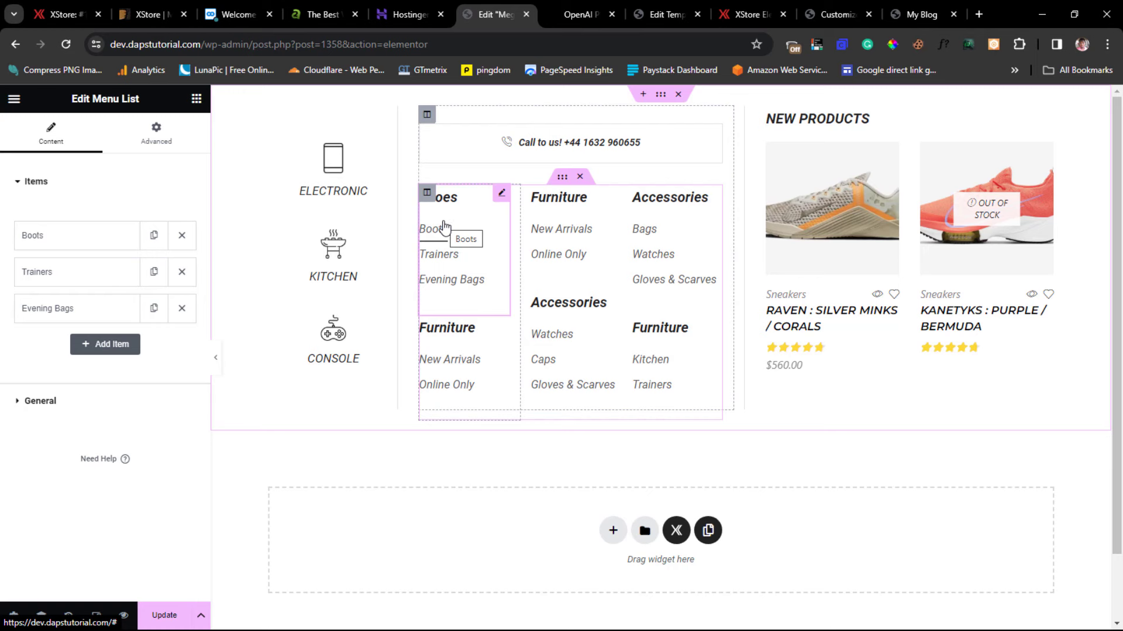
left_click(63, 235)
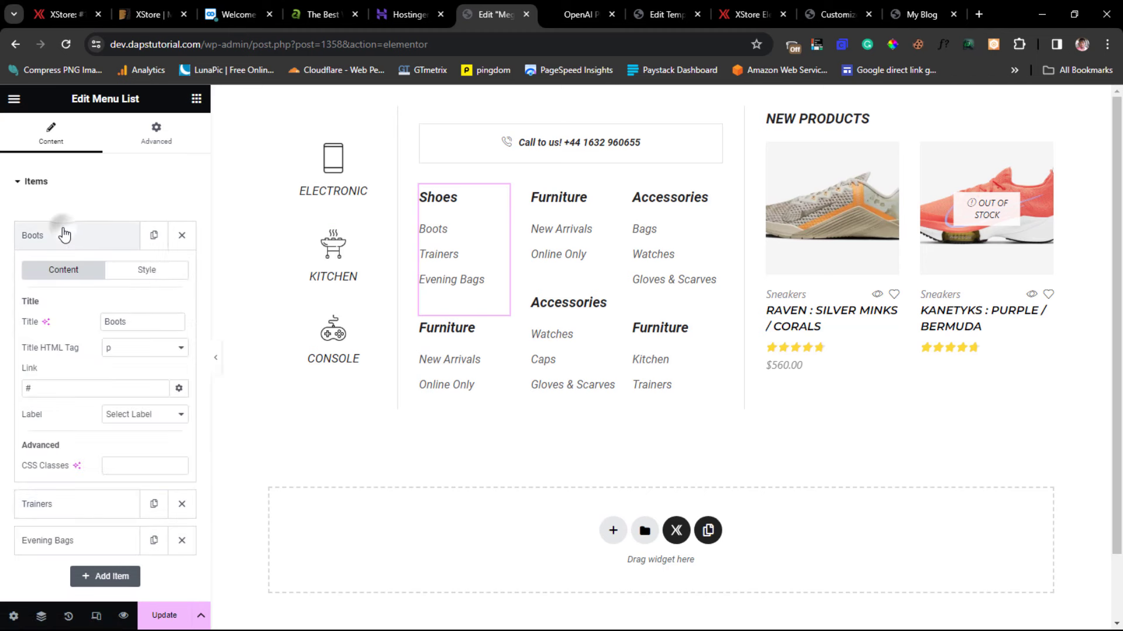
double_click(148, 321)
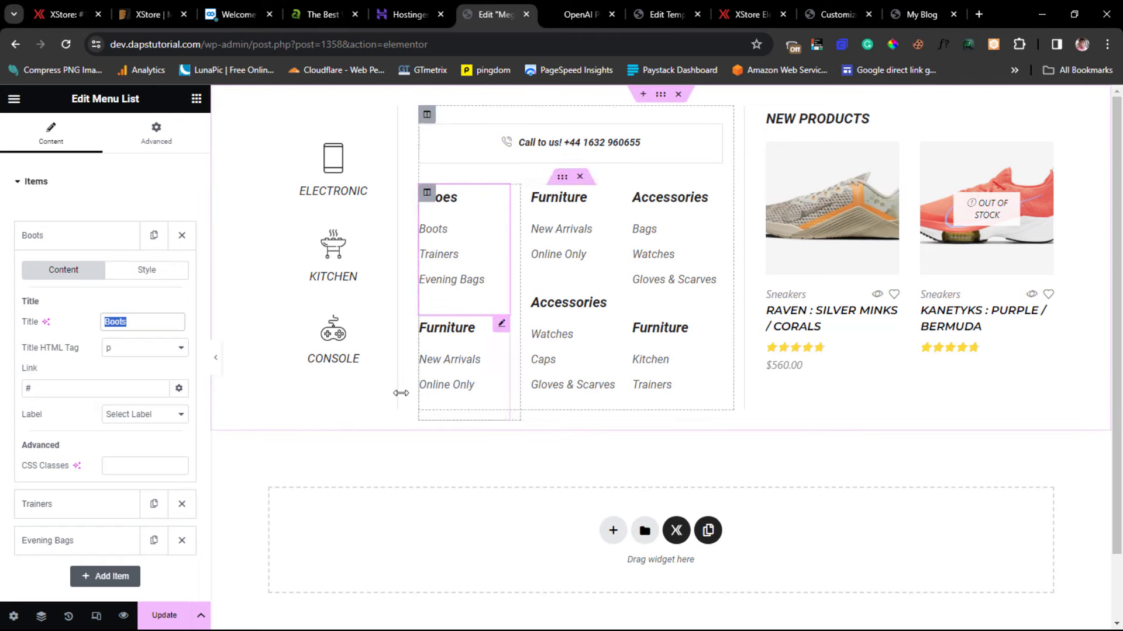
Save the mega menu block and exit Elementor, deferring the choice of exit destination
left_click(164, 617)
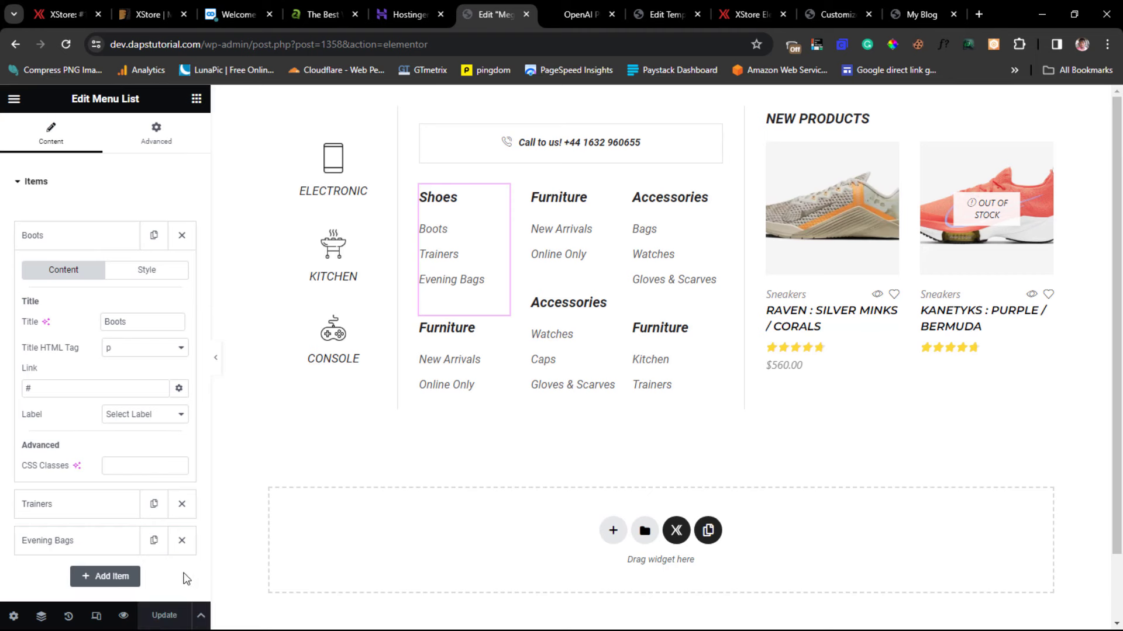
left_click(14, 98)
left_click(47, 397)
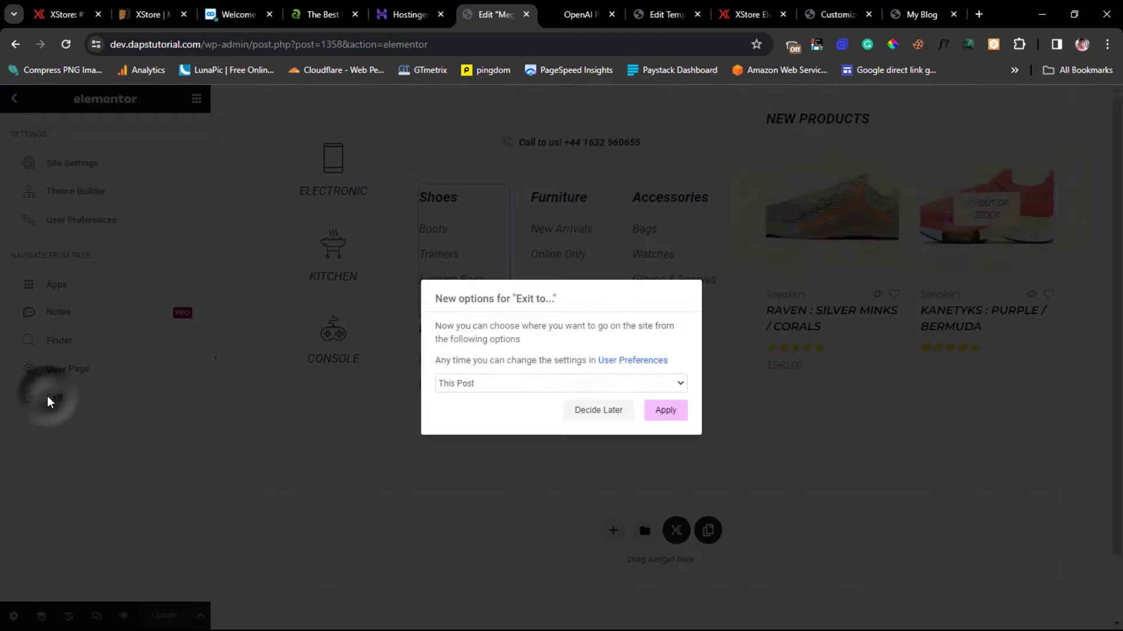
left_click(608, 412)
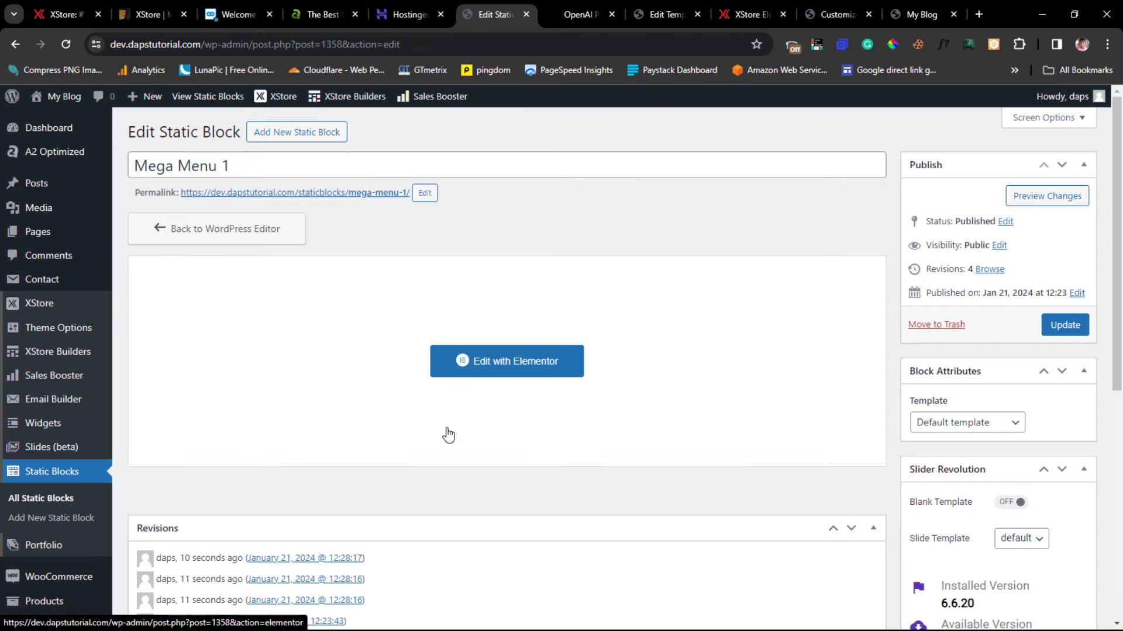
Open the WordPress Menus page for editing the site's Main menu
scroll(79, 380, "down", 3)
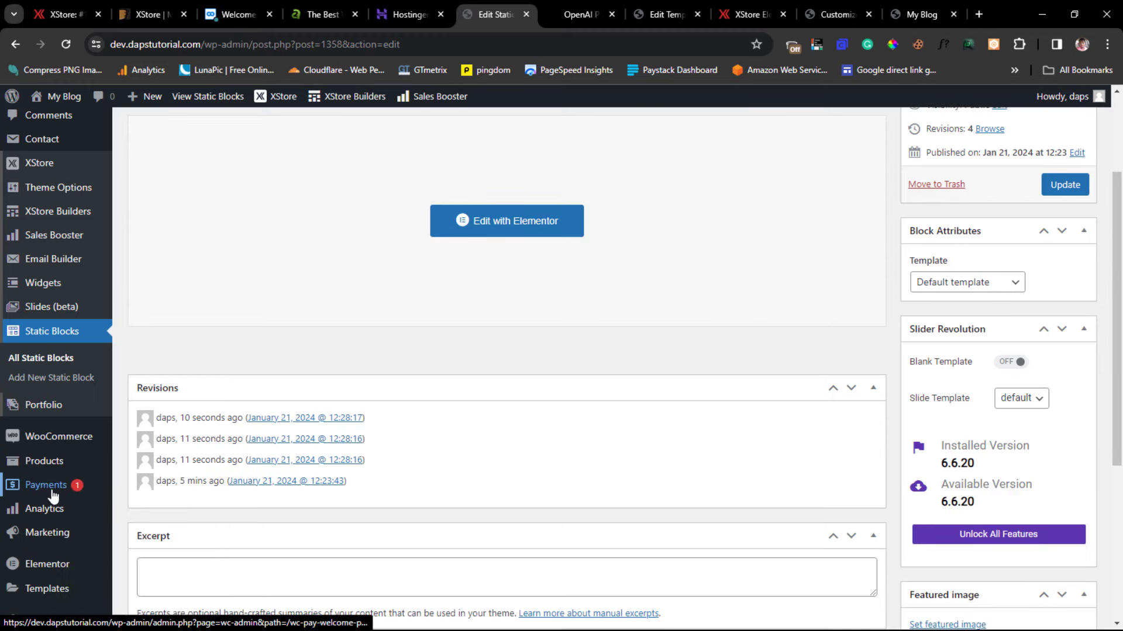
scroll(51, 497, "down", 1)
scroll(52, 502, "down", 2)
mouse_move(51, 481)
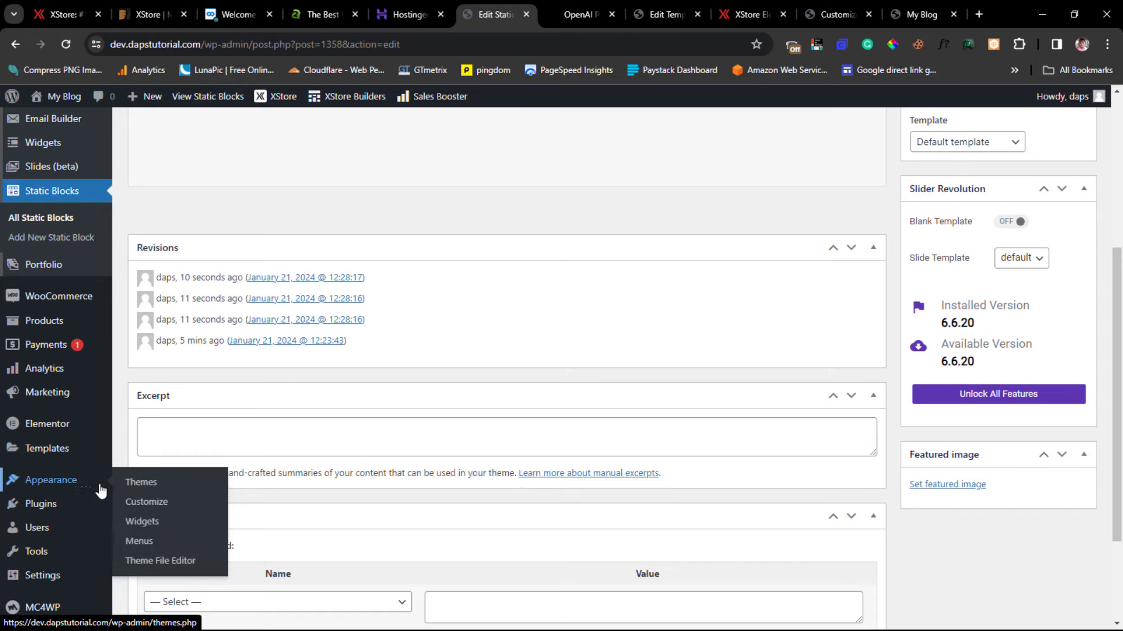
left_click(134, 541)
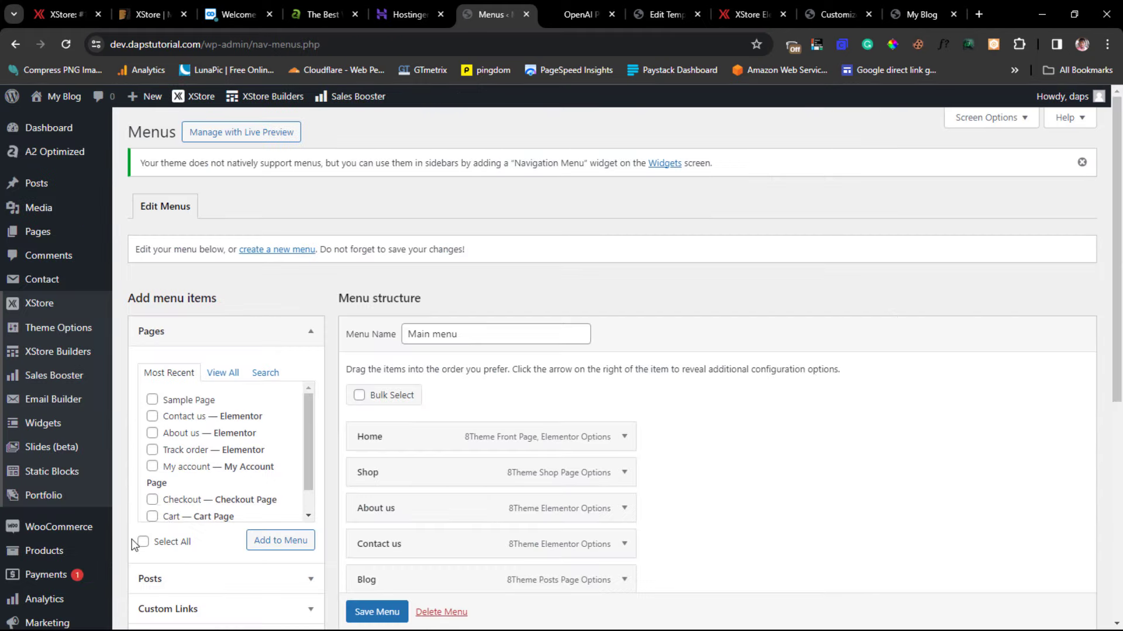
Add a custom link named Products with the URL # to the Main menu and place it directly after Home
scroll(777, 406, "down", 5)
scroll(778, 408, "up", 3)
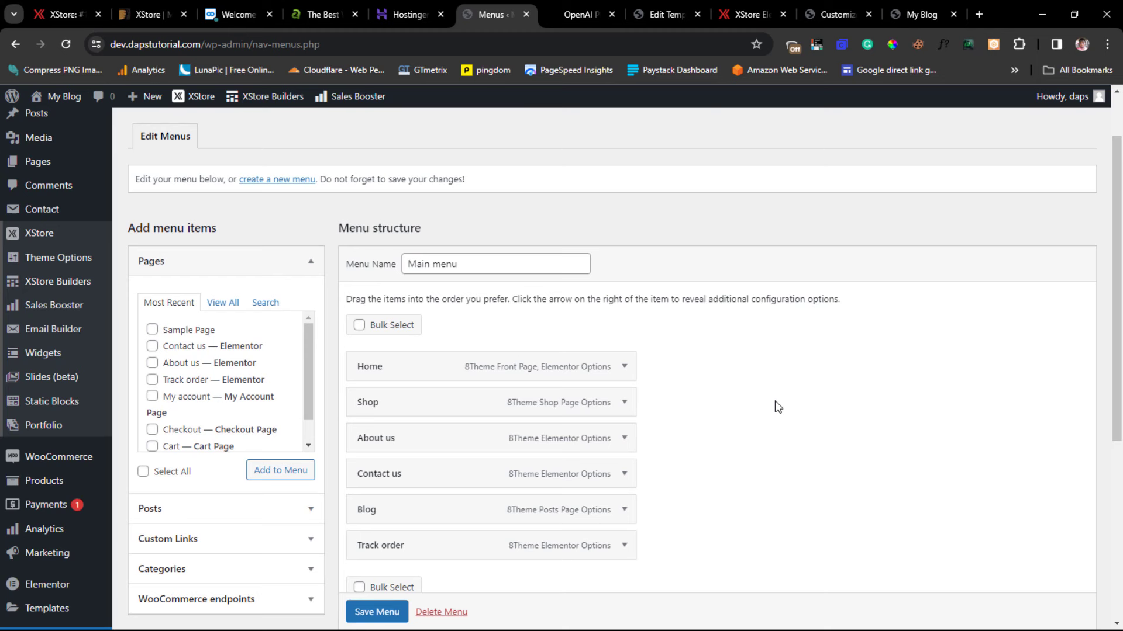
scroll(190, 441, "down", 2)
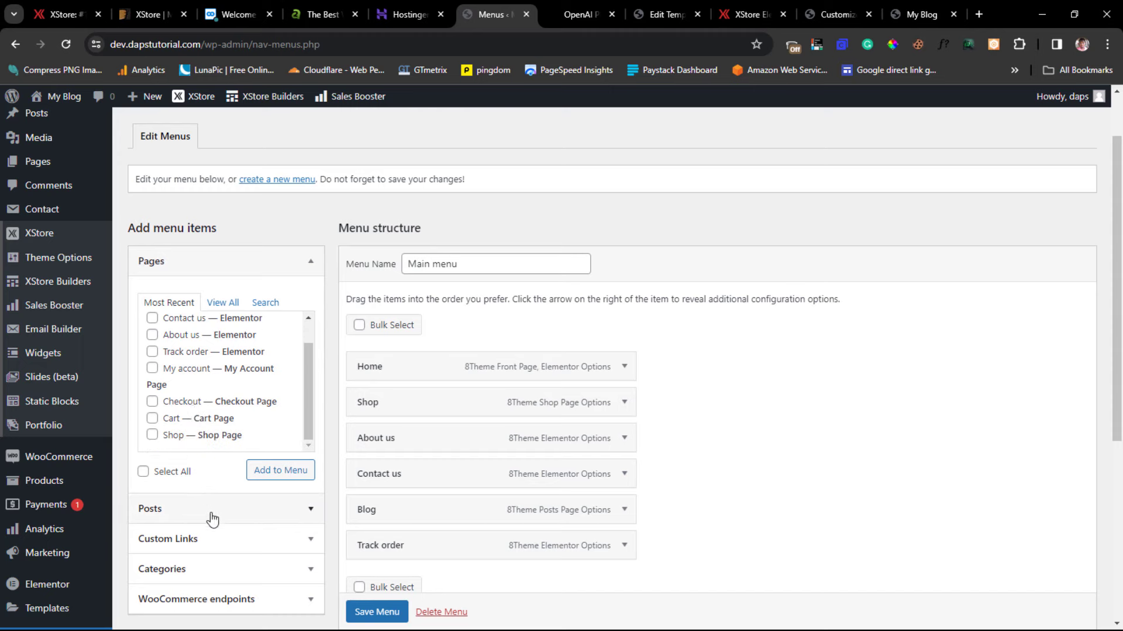
left_click(245, 547)
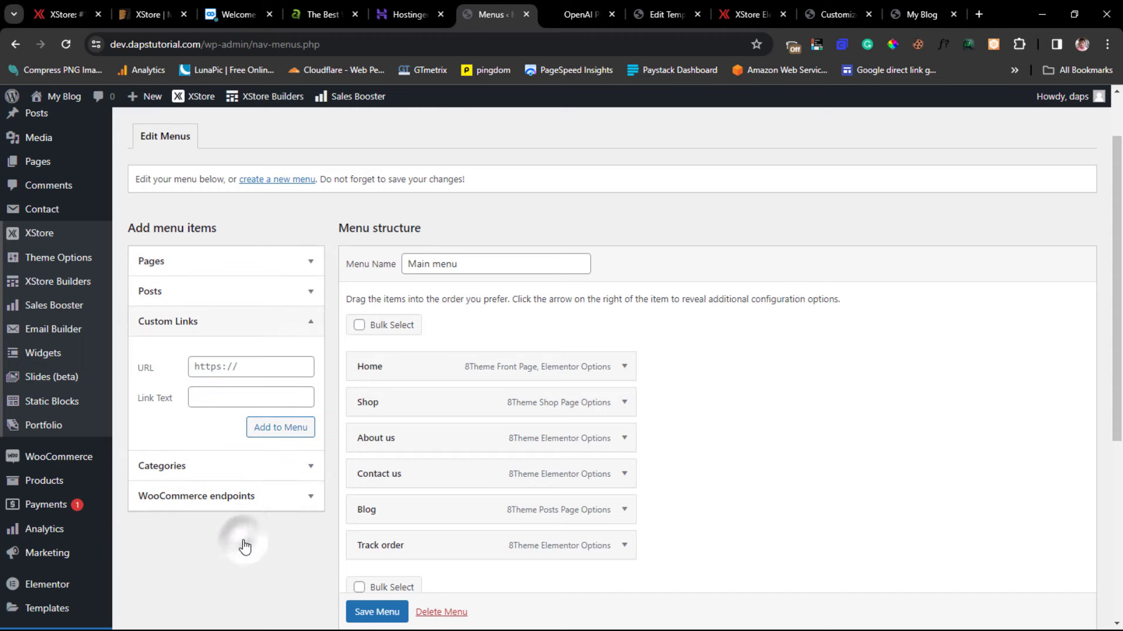
left_click(218, 370)
type("#")
left_click(243, 404)
type("P")
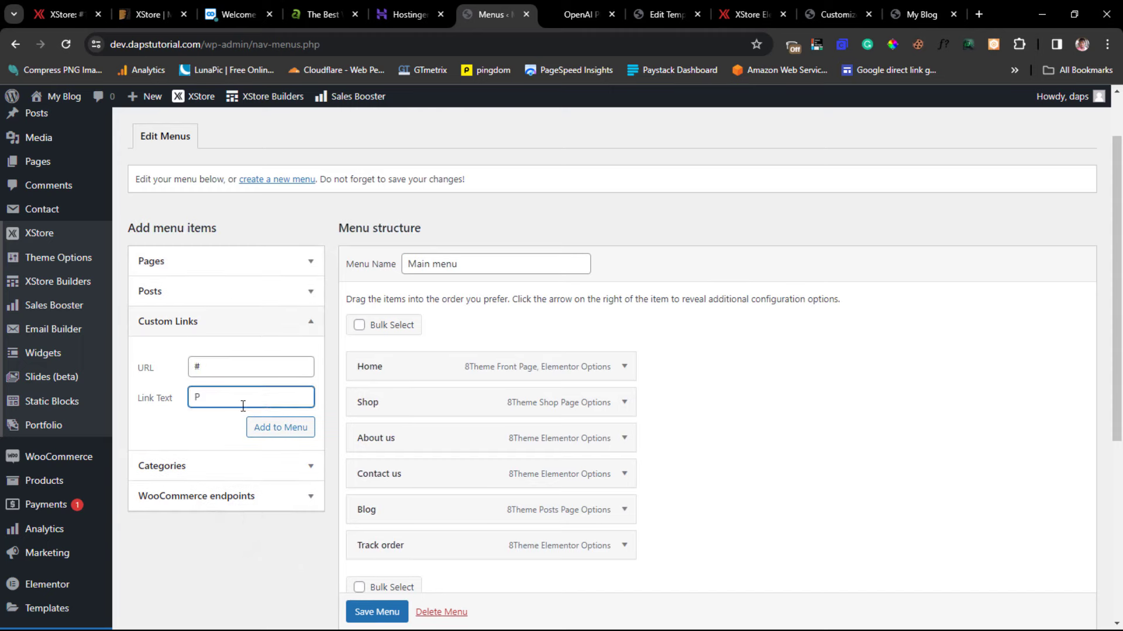
type("roducts")
left_click(269, 431)
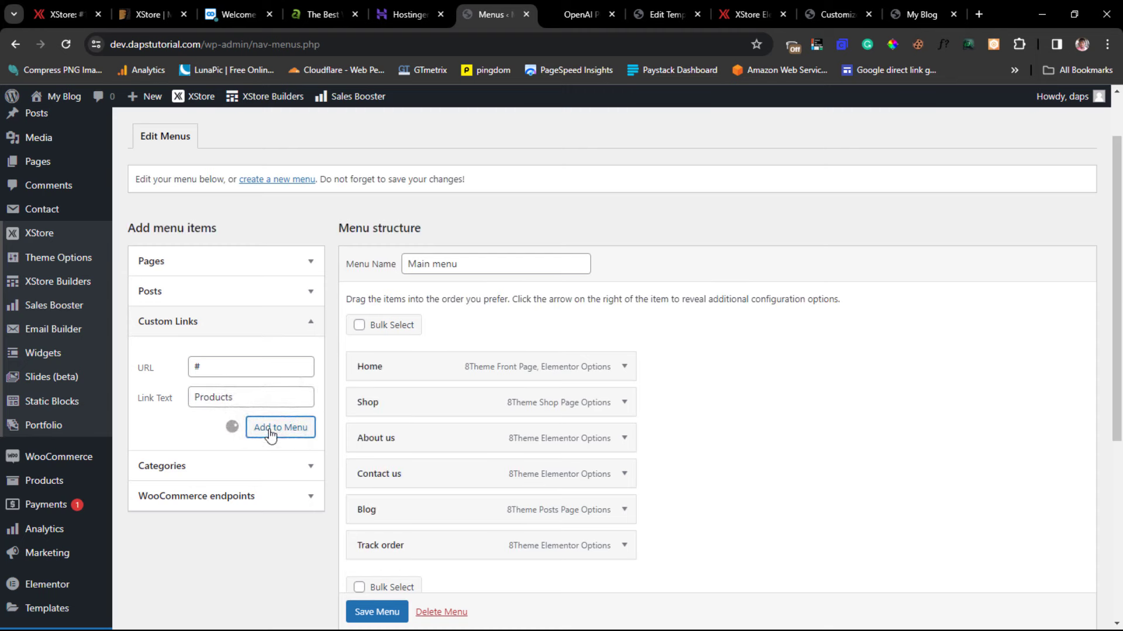
left_click_drag(474, 587, 481, 412)
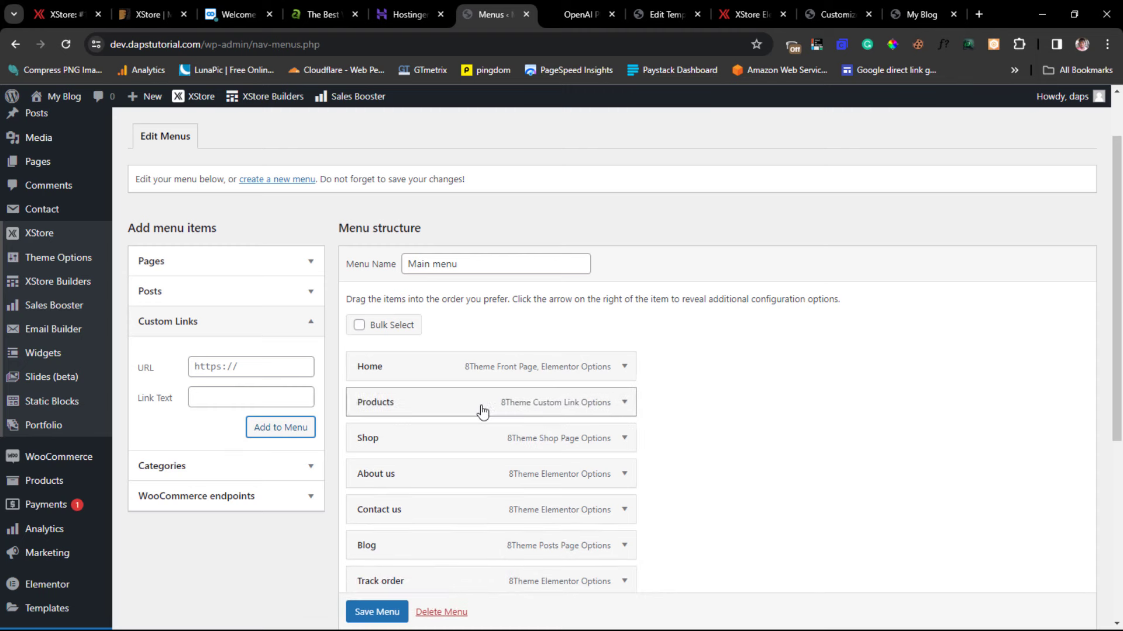
In the Products menu item's 8Theme options, set the design to Mega menu with 5 columns
left_click(586, 403)
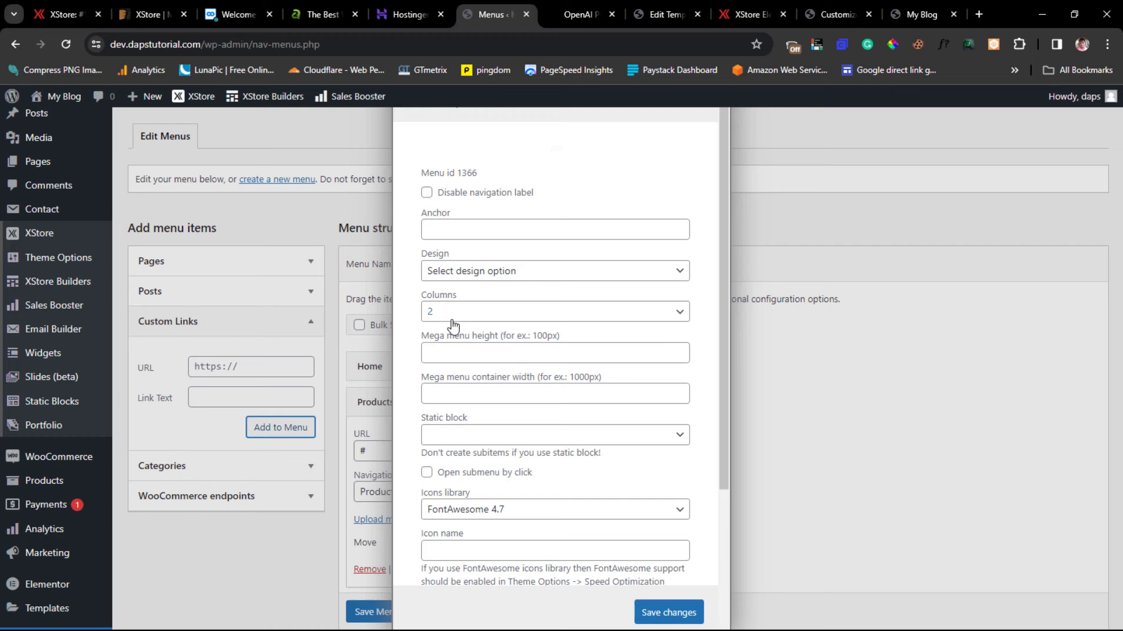
left_click(471, 274)
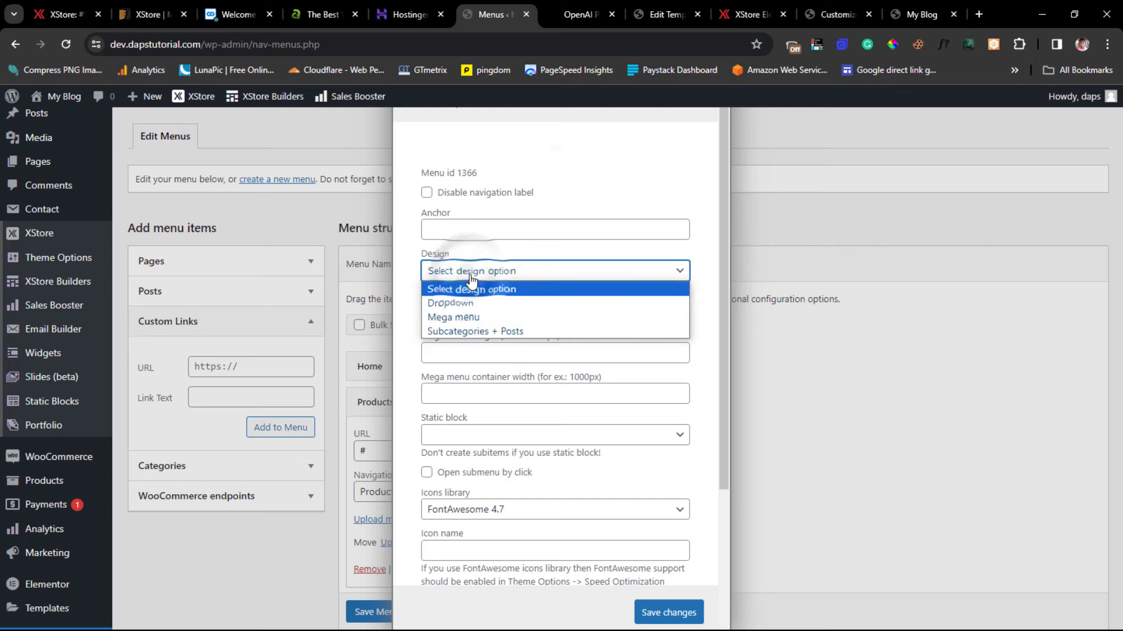
left_click(472, 318)
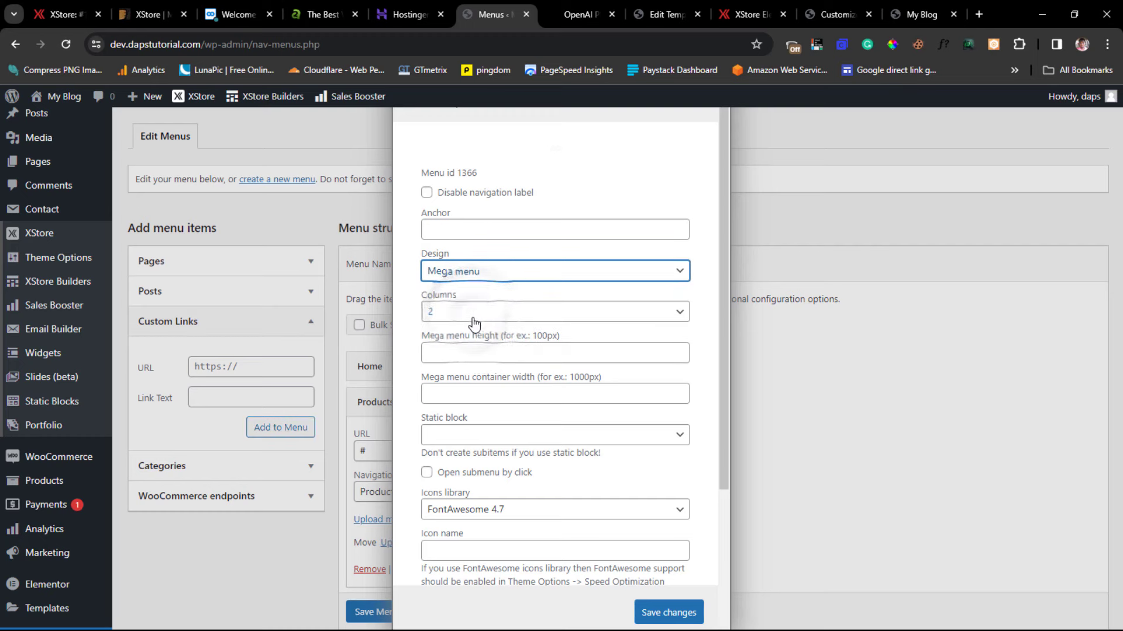
left_click(473, 319)
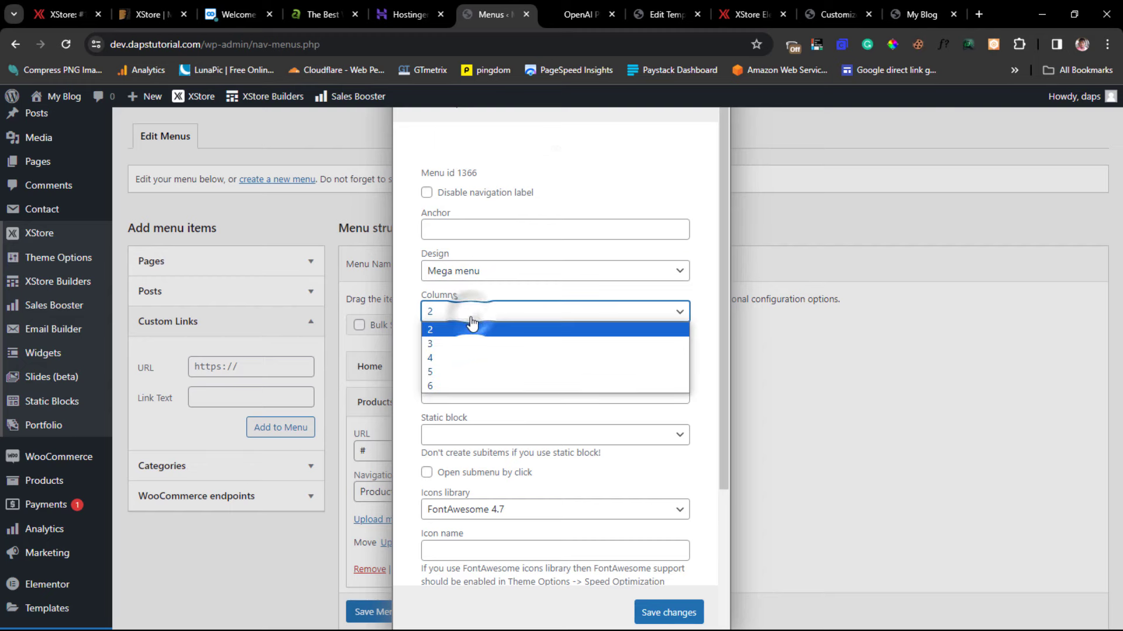
left_click(465, 374)
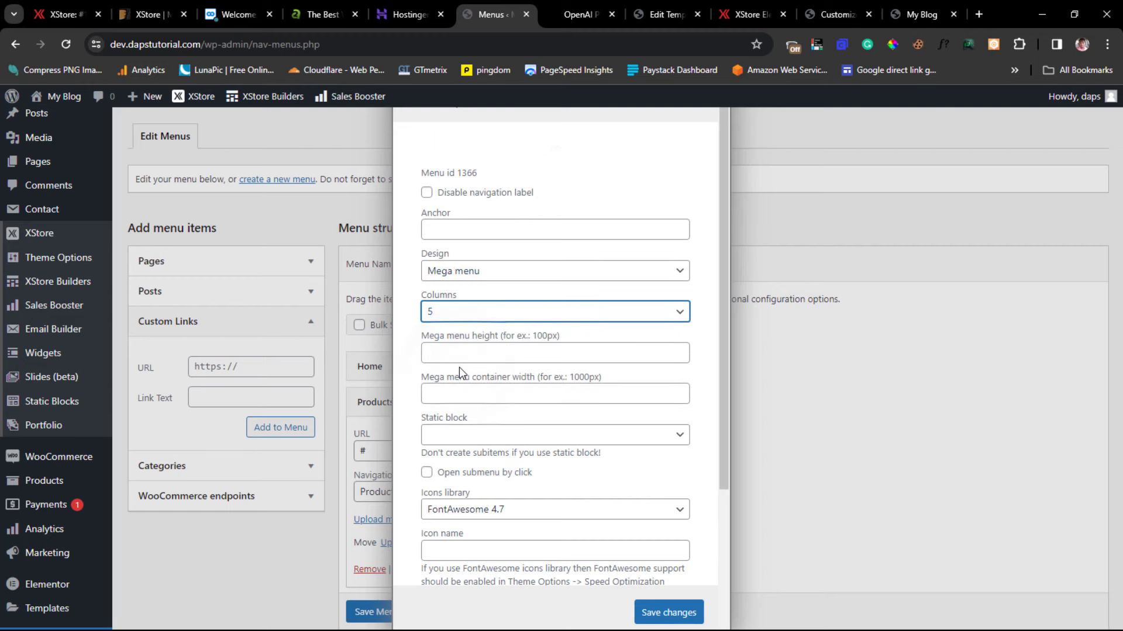
Assign the Mega Menu 1 static block to the Products item, save its options, and save the Main menu
scroll(484, 386, "down", 1)
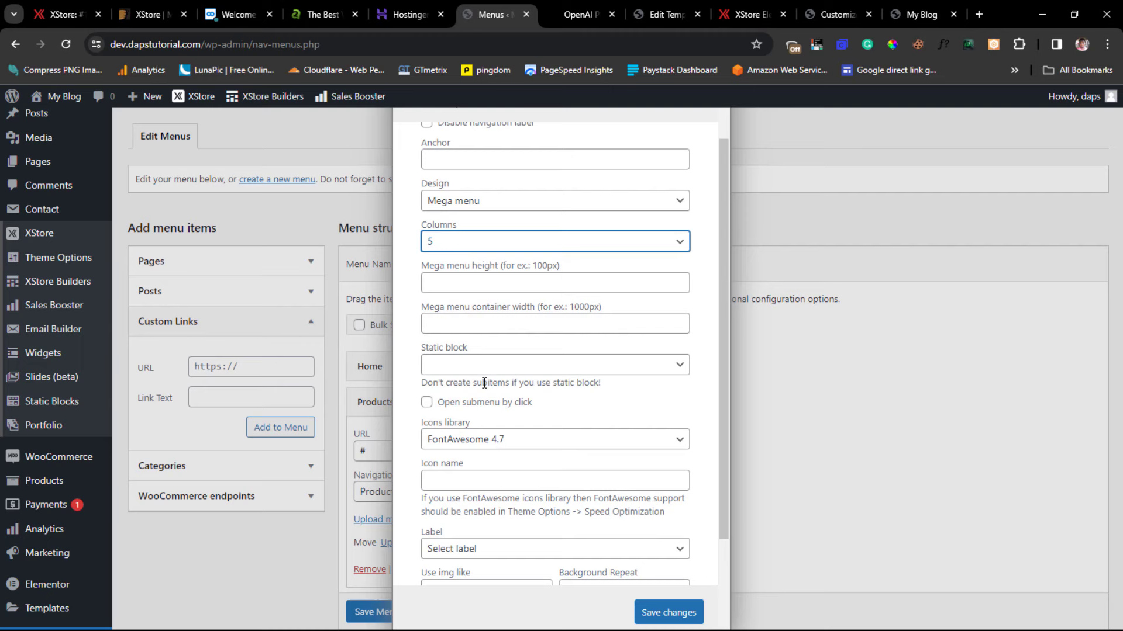
left_click(468, 369)
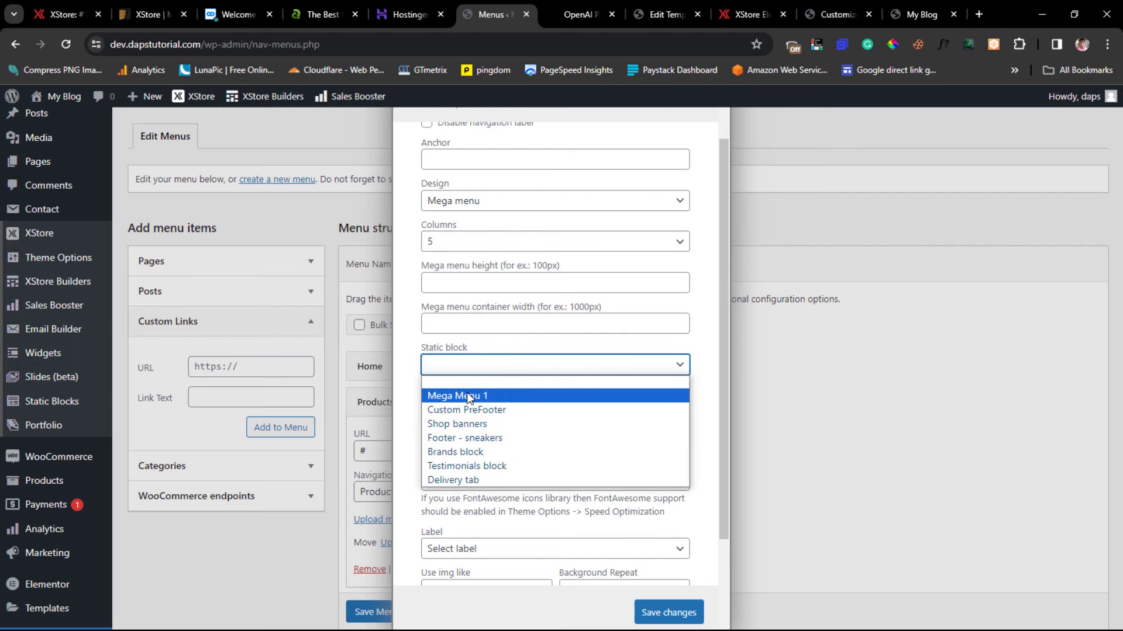
left_click(467, 396)
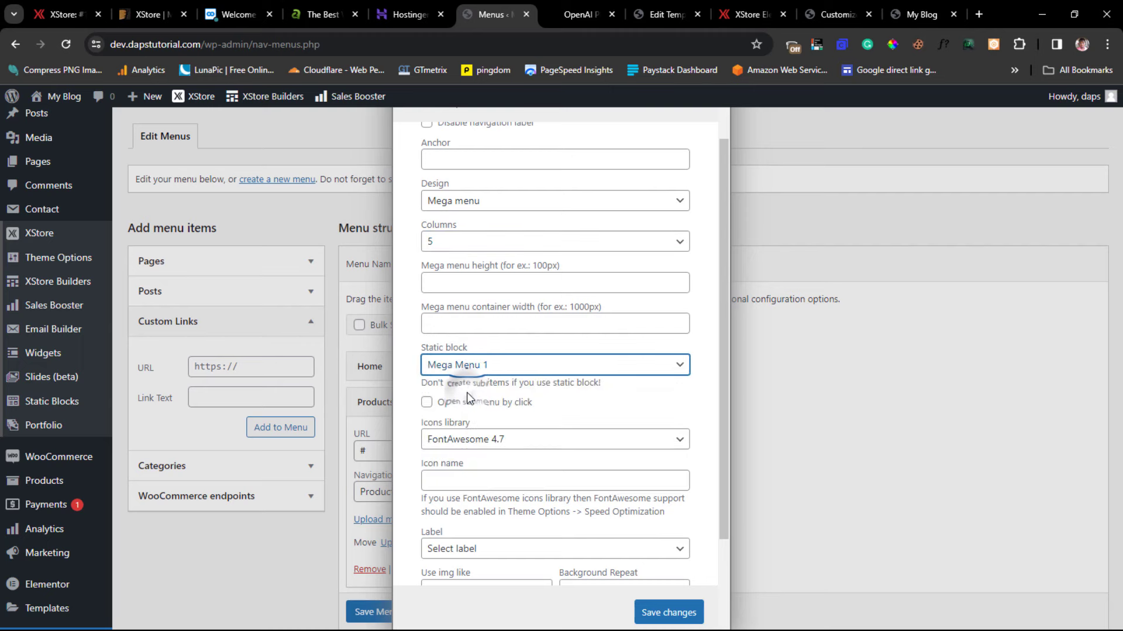
left_click(664, 613)
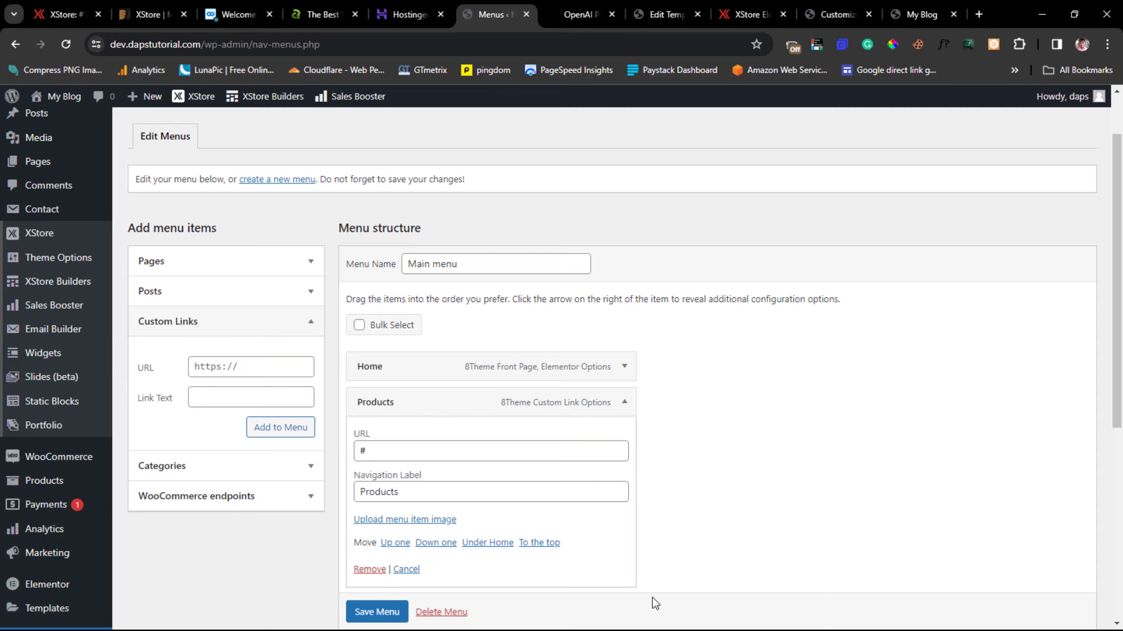
left_click(374, 613)
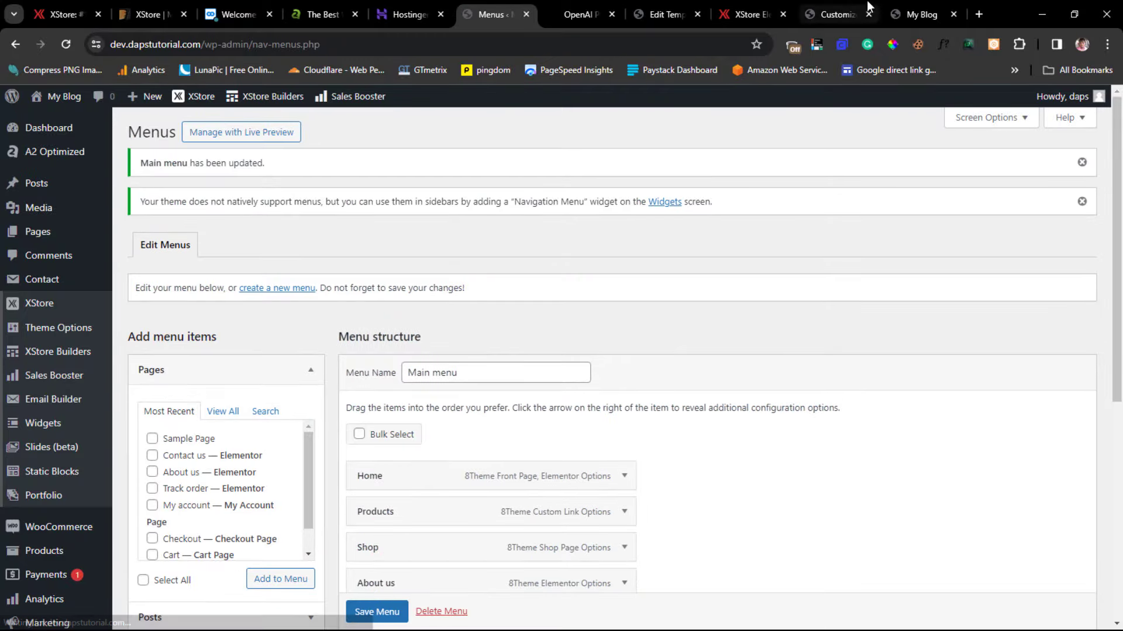
Reload the site's home page and examine the mega menu under Products in the header
left_click(918, 13)
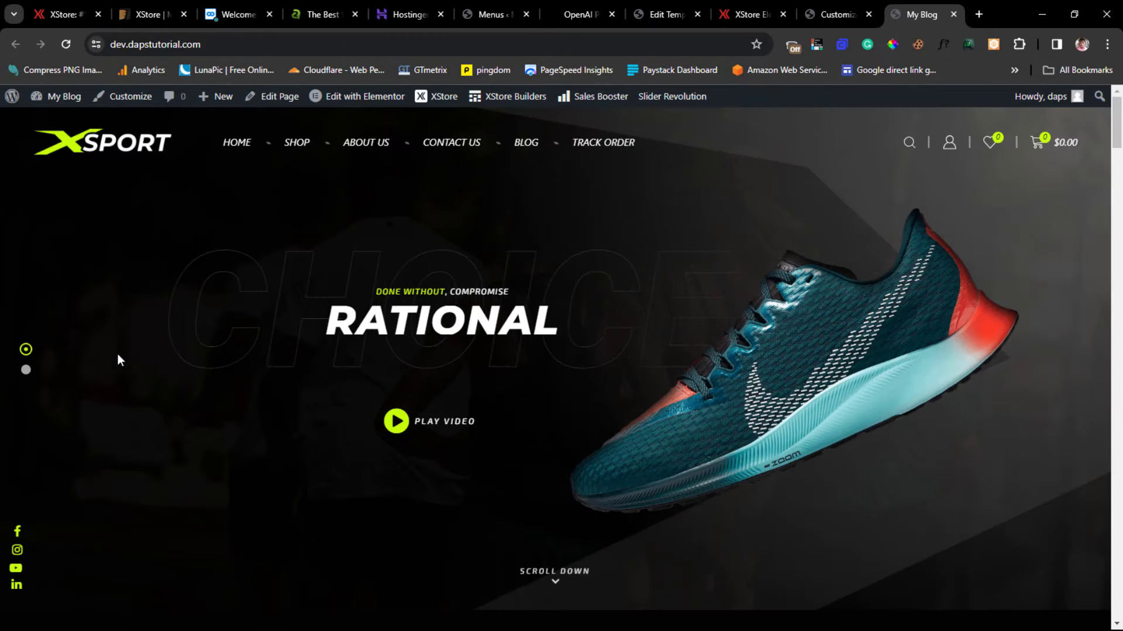
left_click(66, 44)
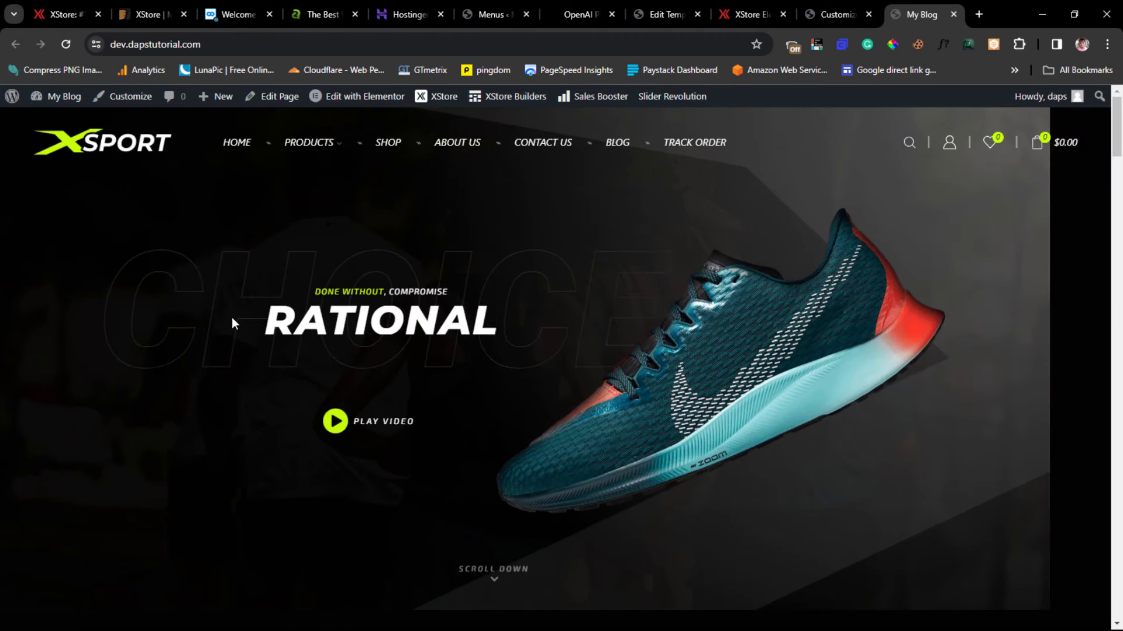
mouse_move(313, 151)
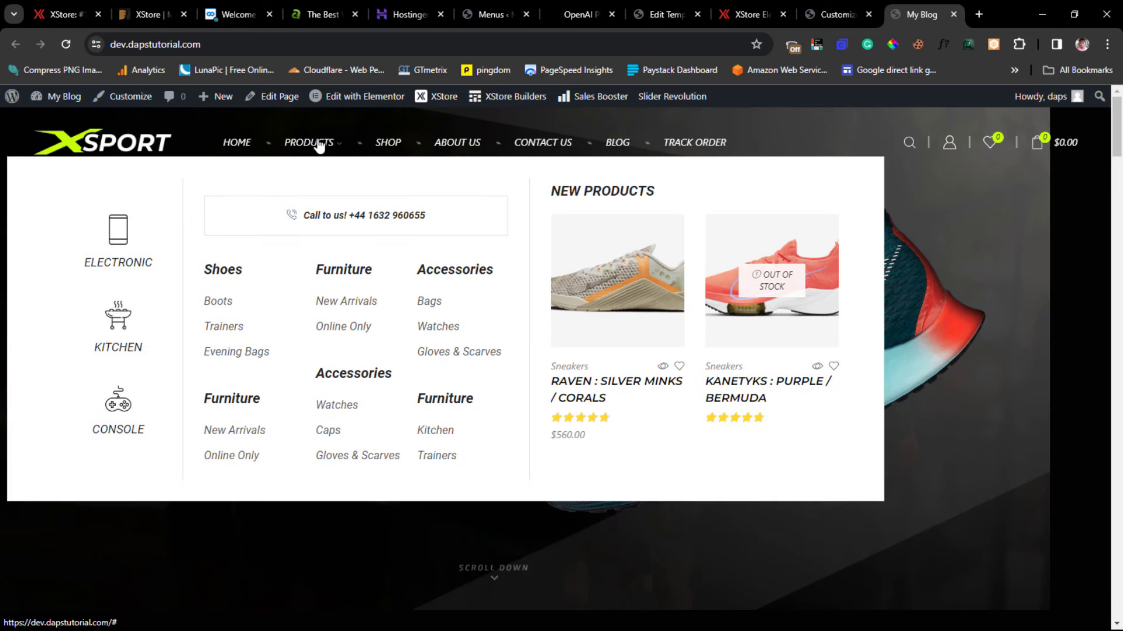
left_click(359, 338)
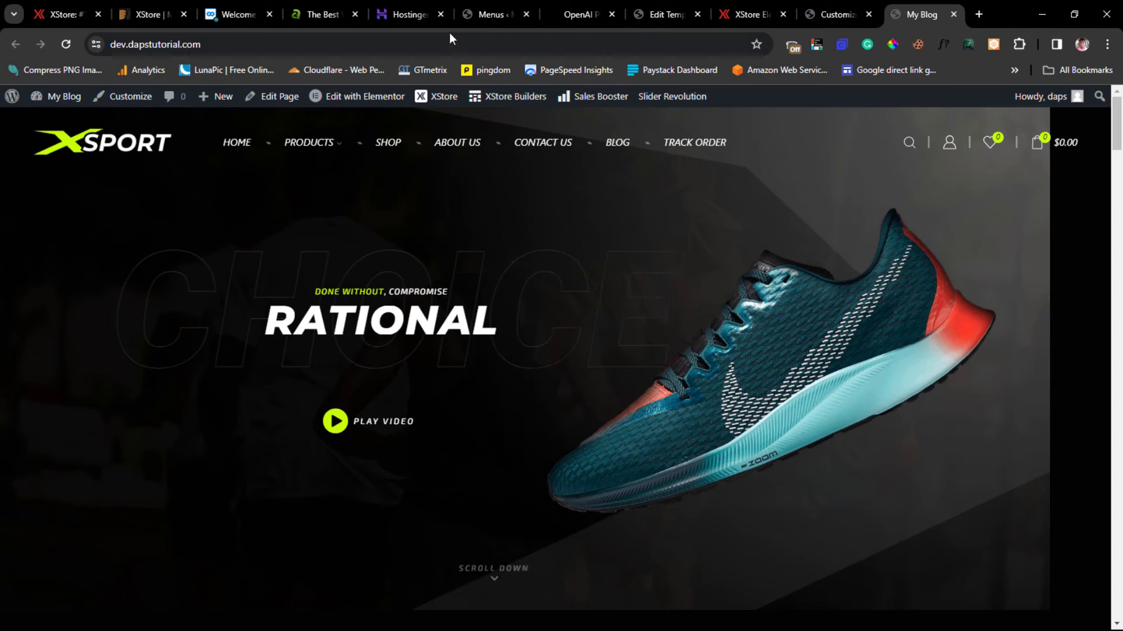
Return to the WordPress Menus page and review the Main menu's structure and settings
left_click(483, 14)
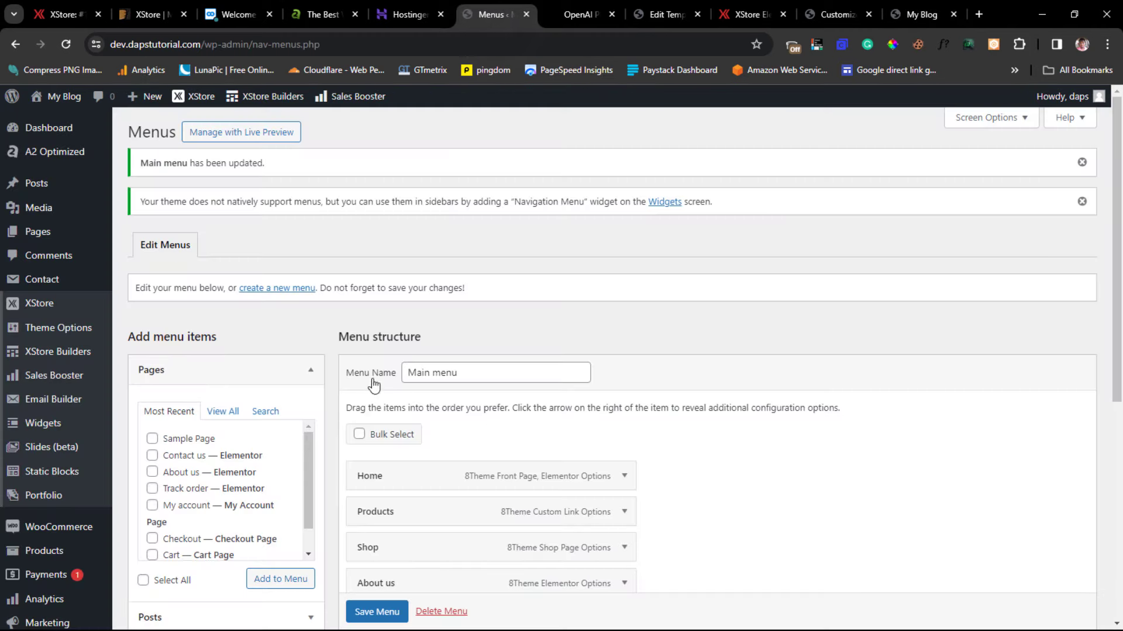
scroll(53, 426, "down", 1)
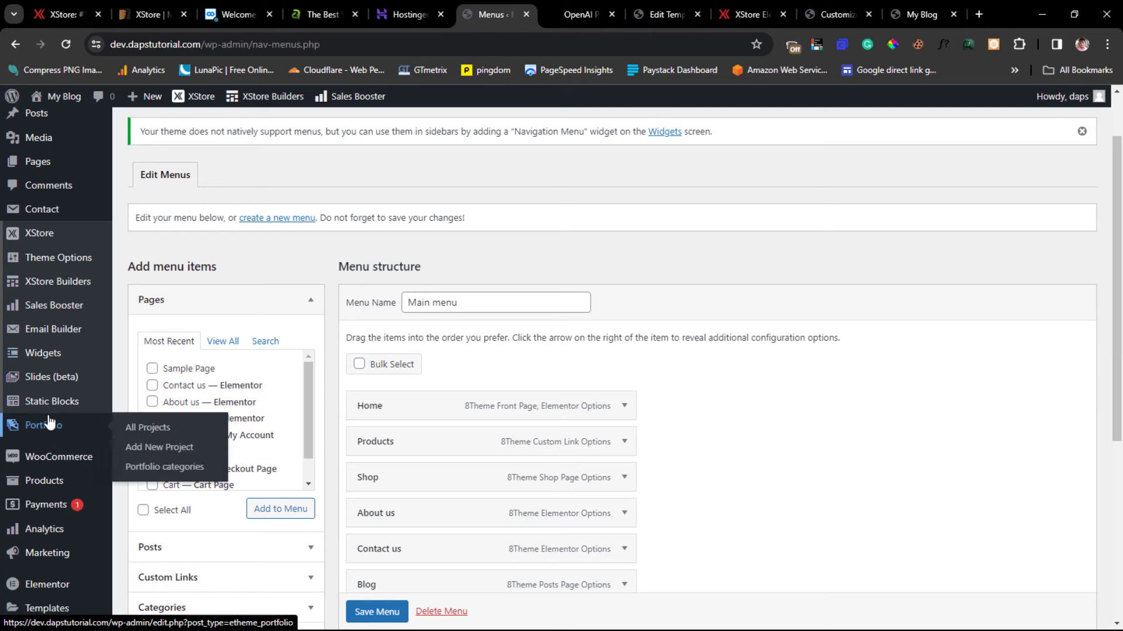
mouse_move(52, 386)
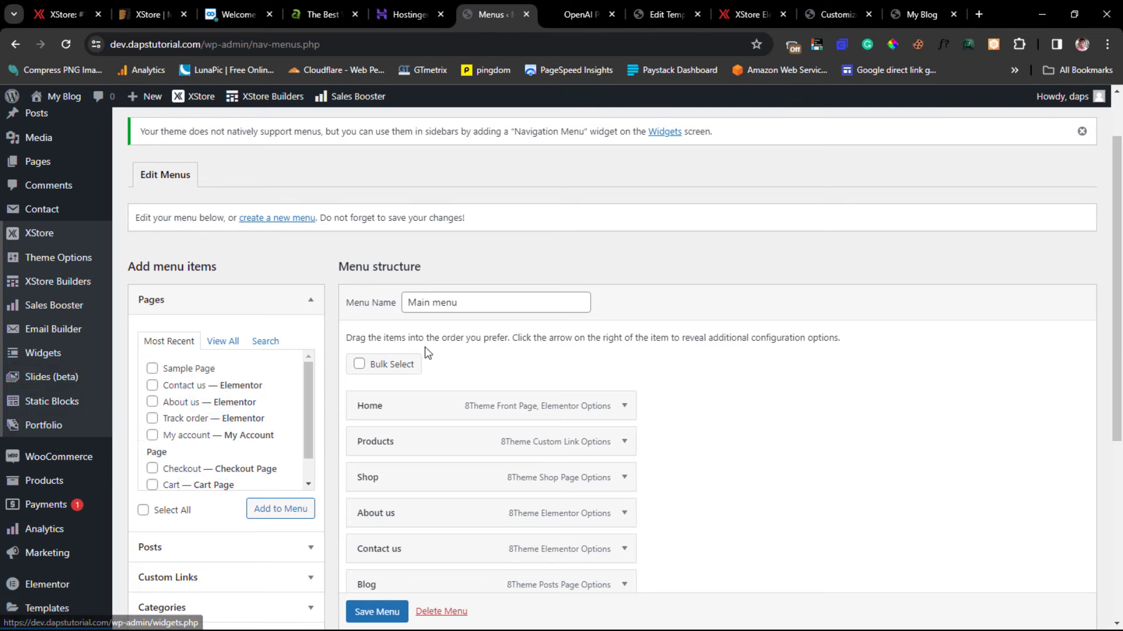
scroll(621, 332, "down", 4)
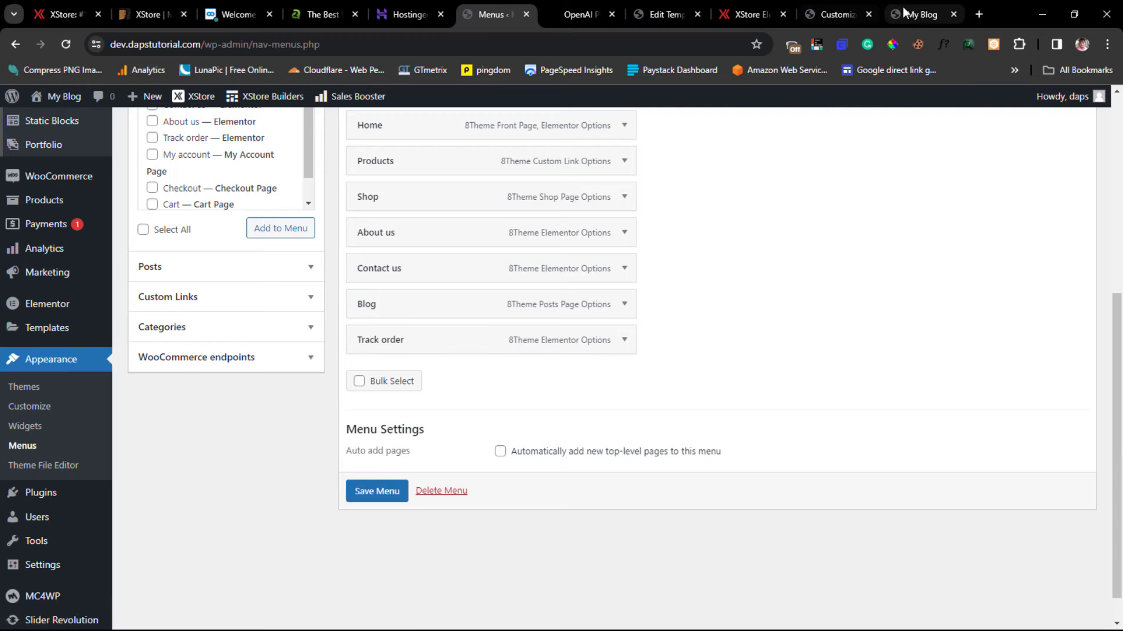
Look over the live home page and open it for editing with Elementor
left_click(921, 14)
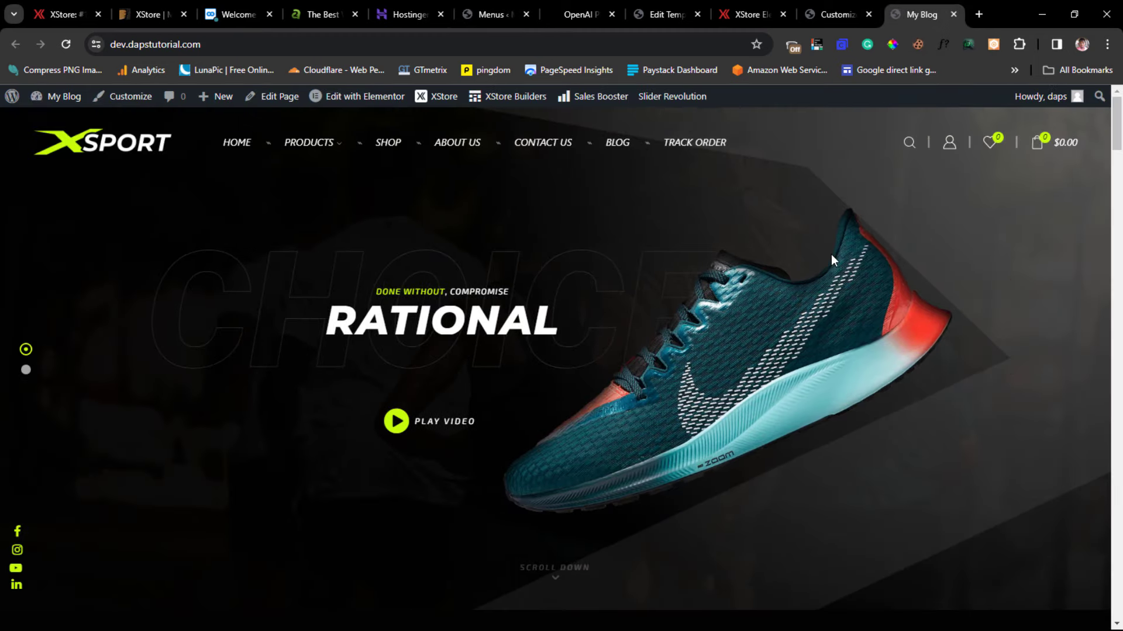
scroll(828, 253, "down", 10)
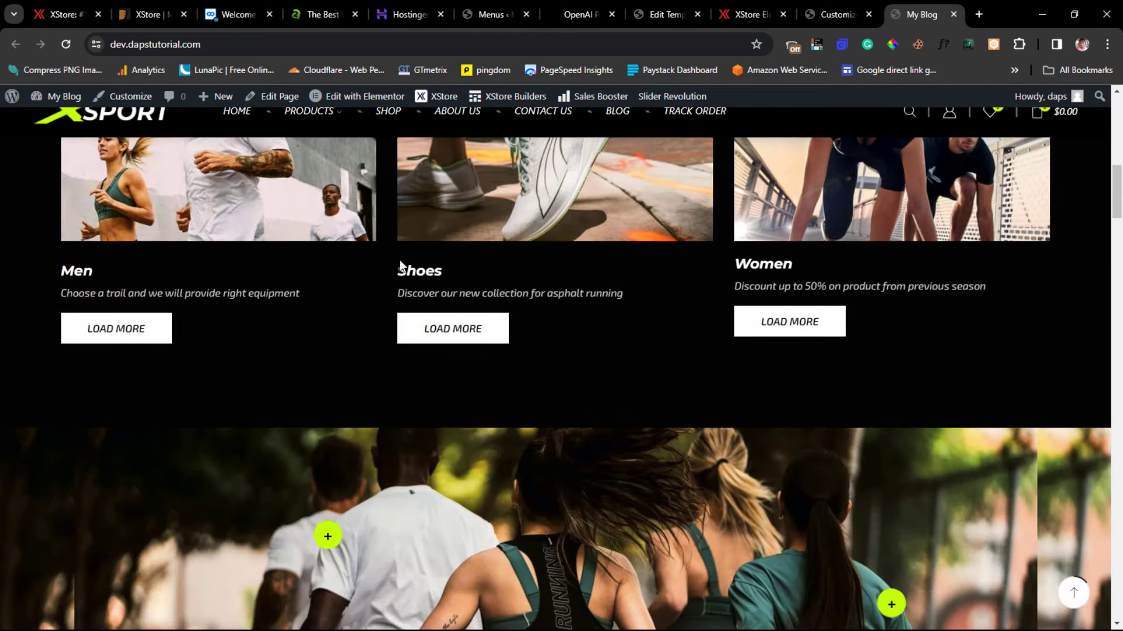
scroll(399, 260, "up", 10)
scroll(399, 260, "up", 3)
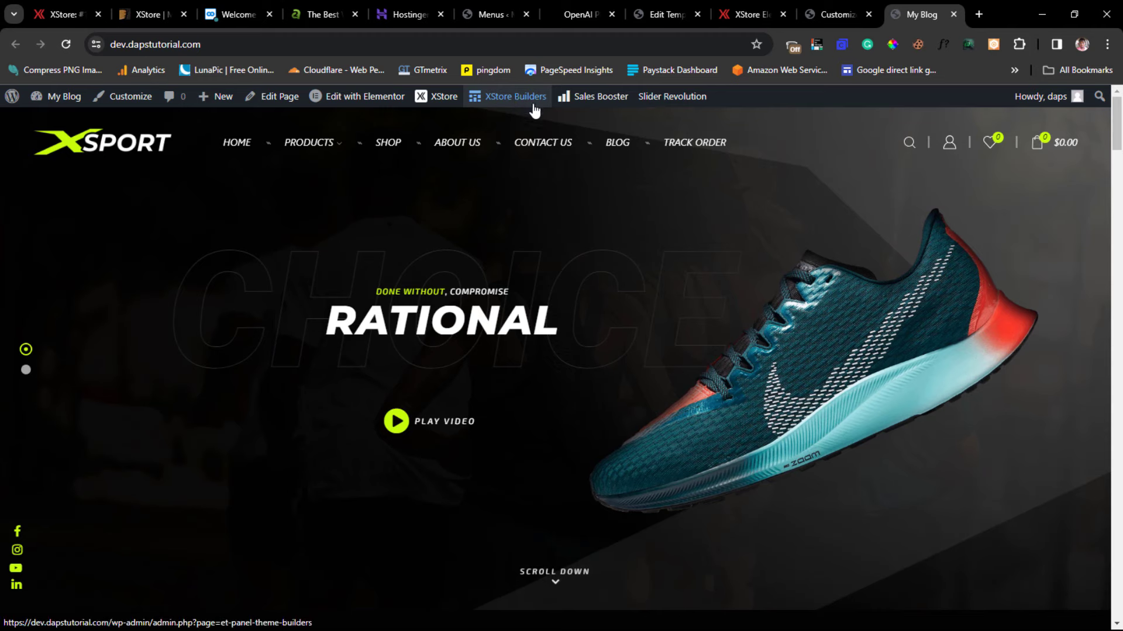
left_click(370, 98)
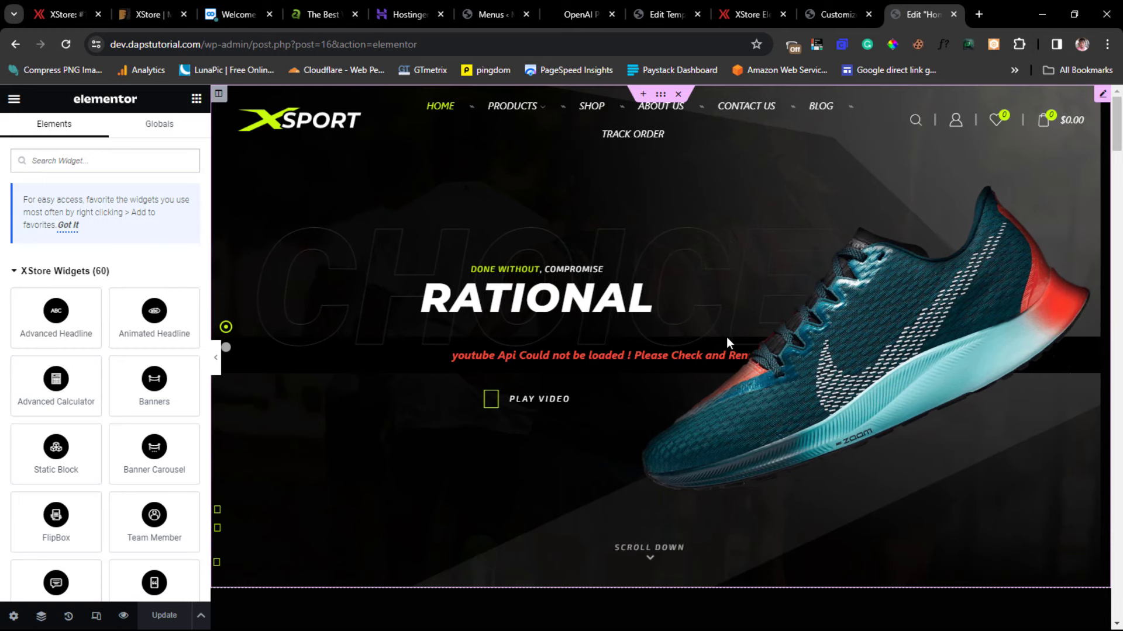
Look over the hero area in the editor and open the settings of its Slider Revolution module
scroll(731, 380, "down", 1)
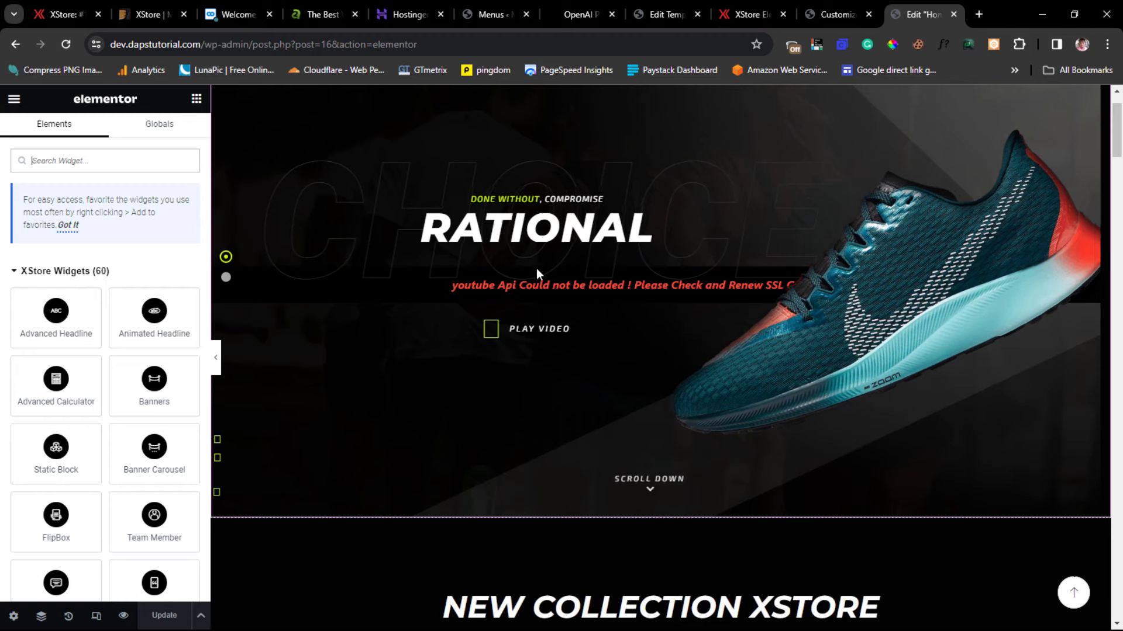
scroll(643, 263, "down", 3)
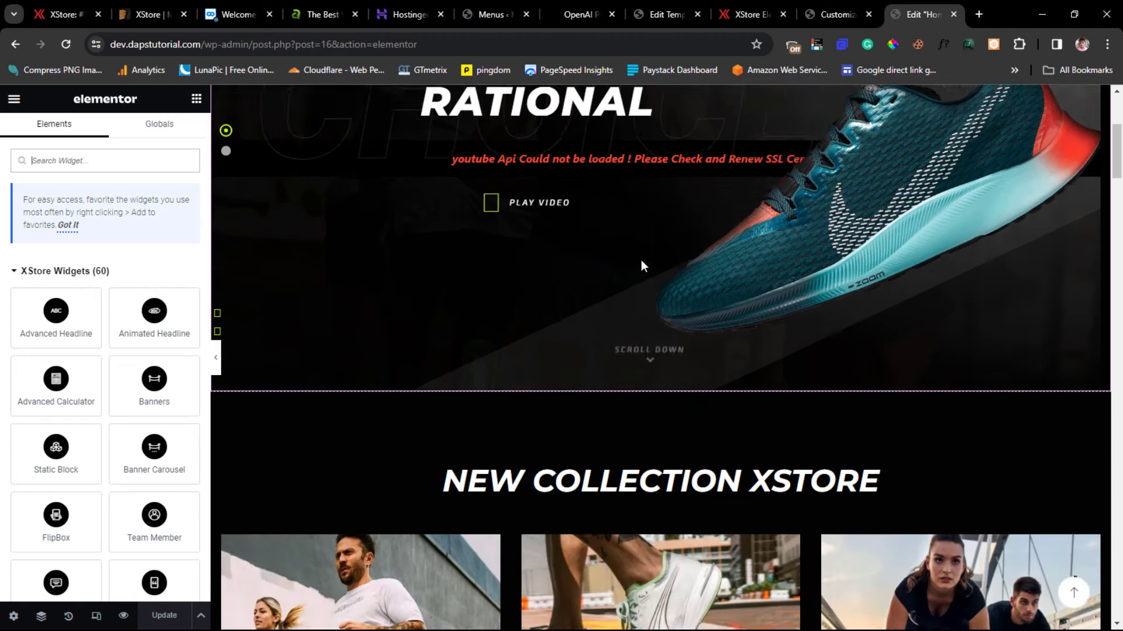
scroll(642, 266, "up", 4)
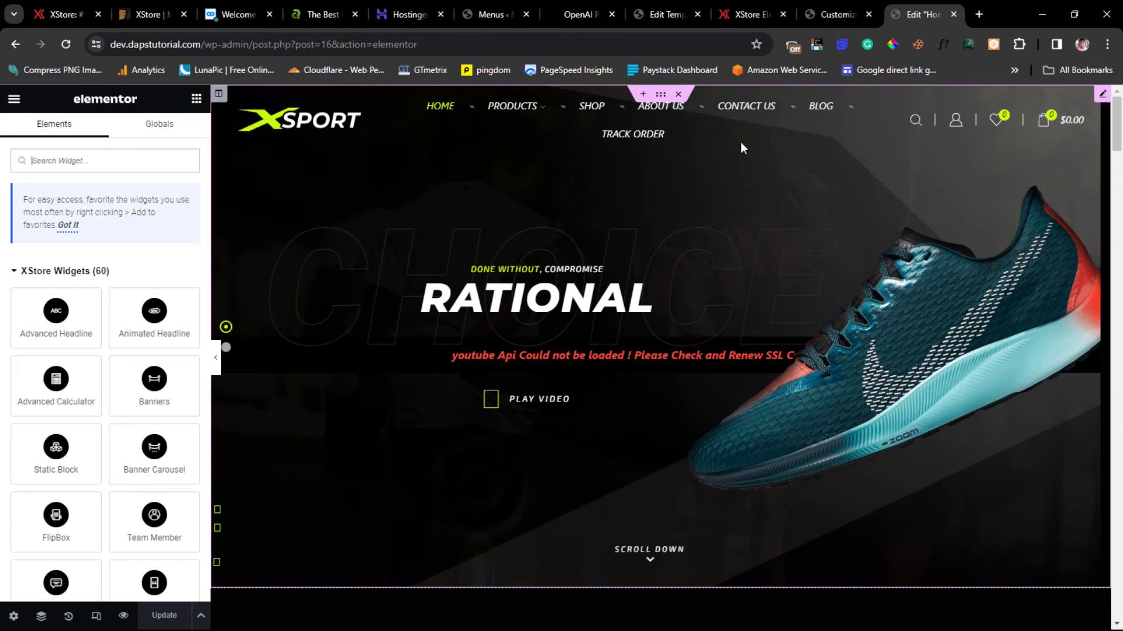
left_click(991, 448)
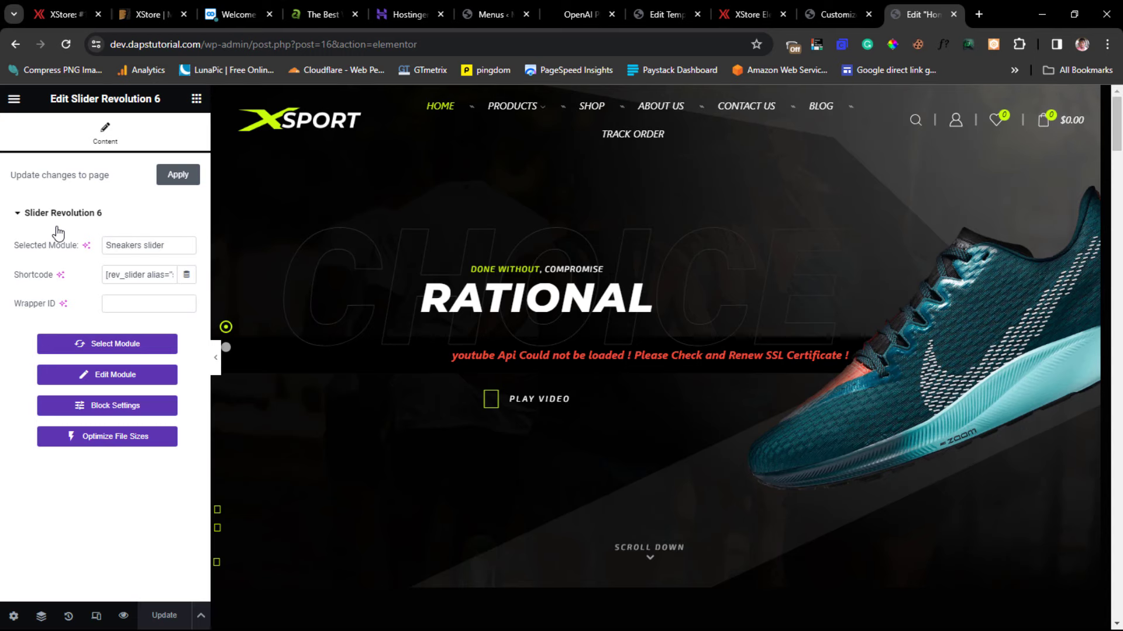
Change the title of the heading above the Men, Shoes and Women columns to "New Collection Daps Store"
scroll(788, 284, "down", 6)
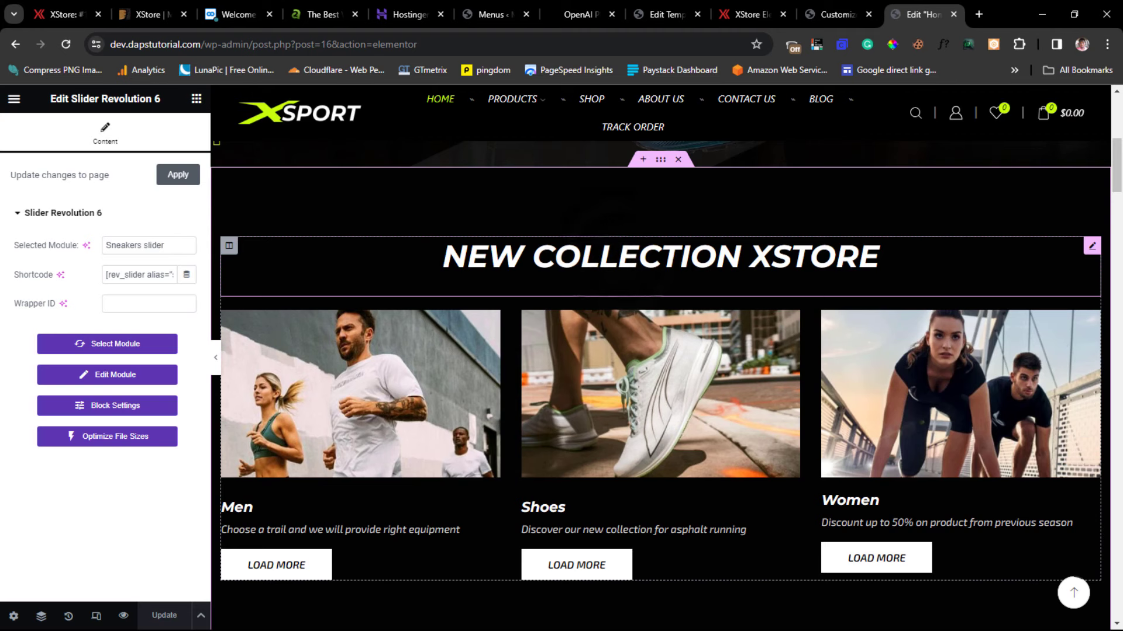
left_click(620, 258)
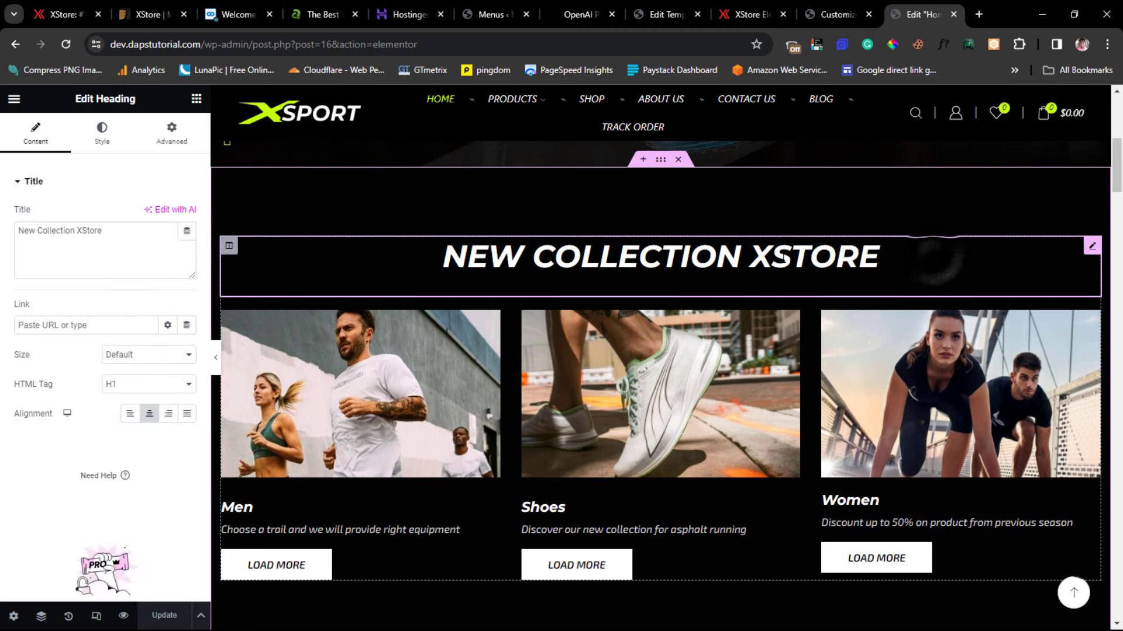
left_click_drag(880, 257, 754, 261)
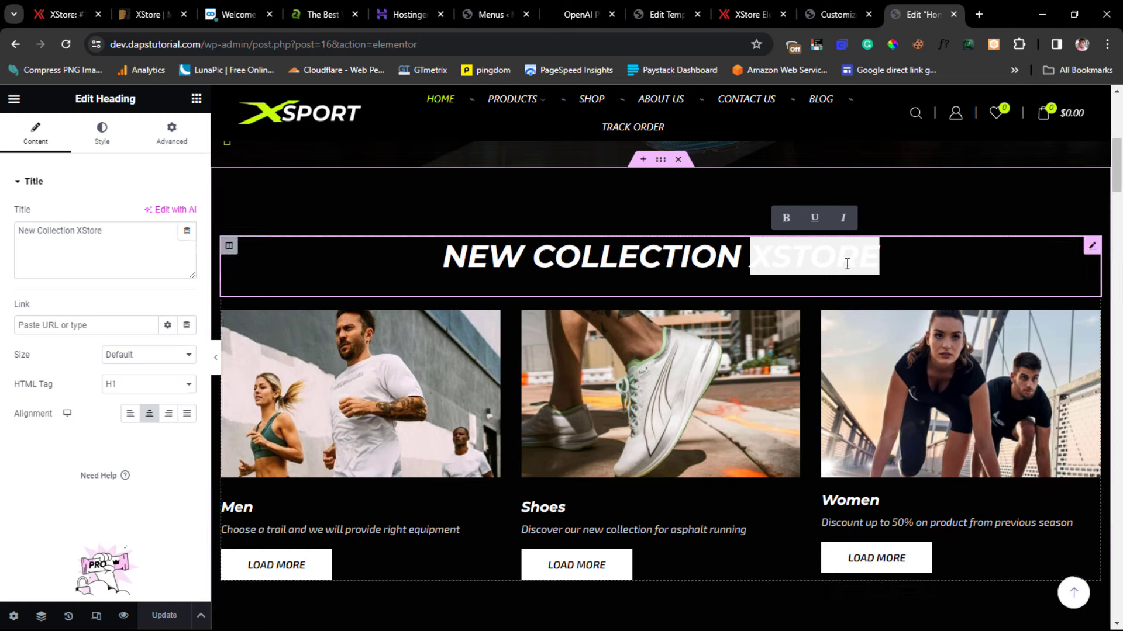
left_click_drag(107, 239, 80, 239)
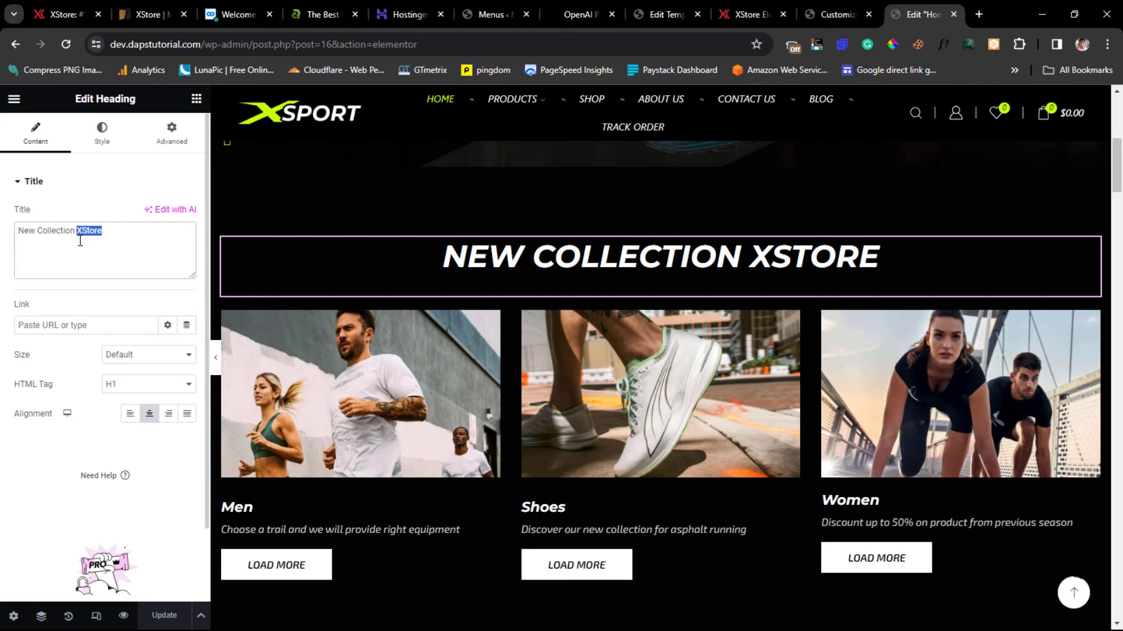
type("Daps")
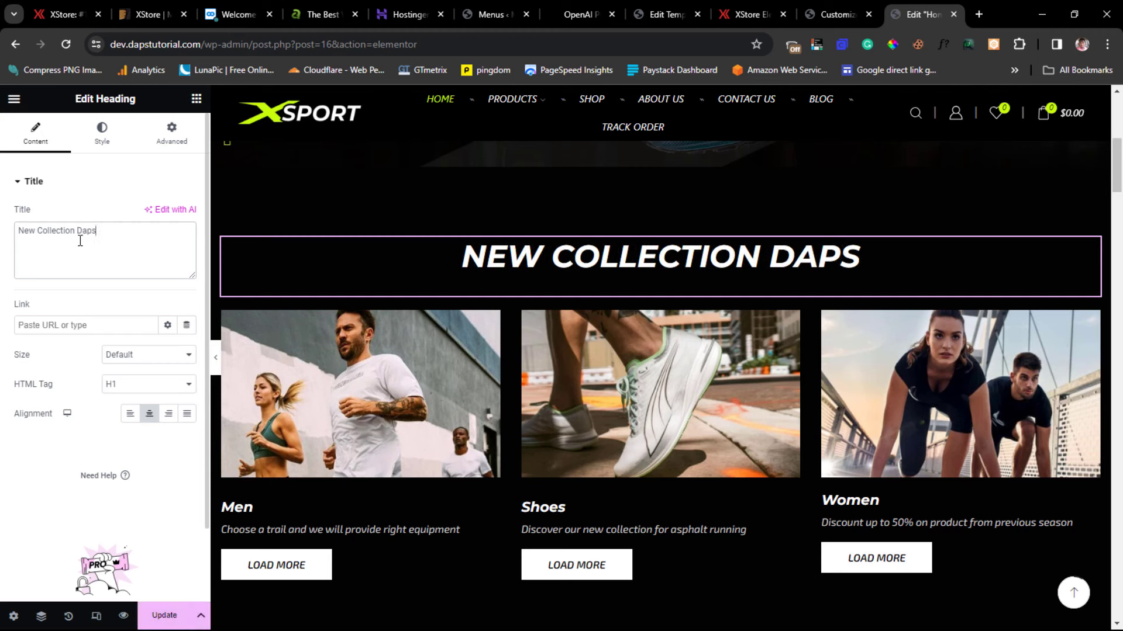
type(" Store")
scroll(80, 241, "down", 1)
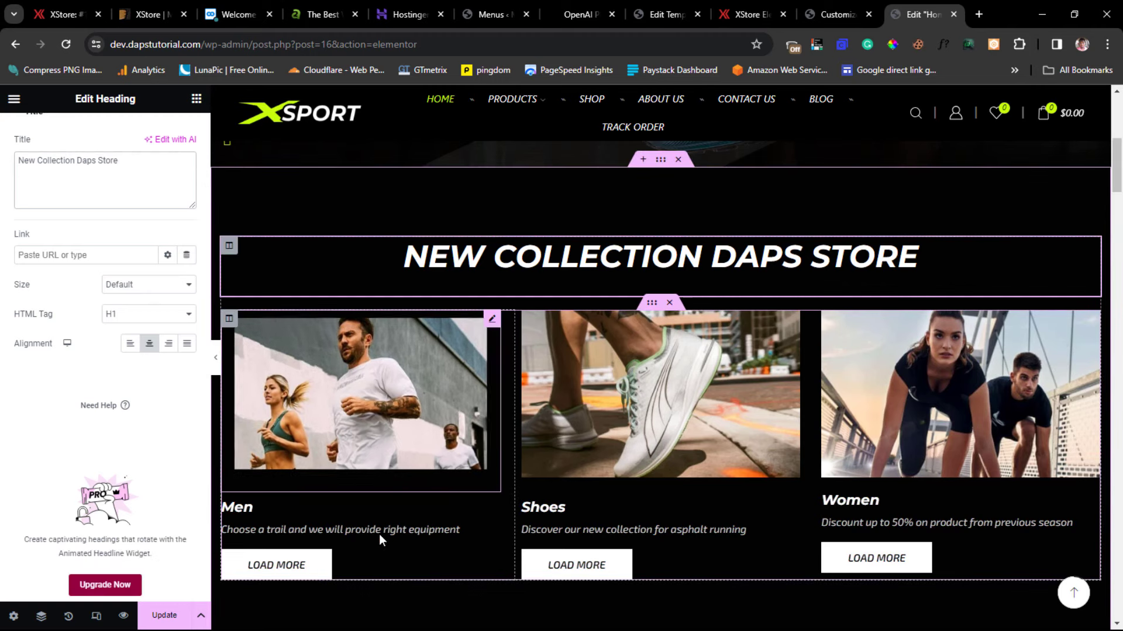
Examine the settings of the Men column's Load More button and image, and view the section below
left_click(352, 560)
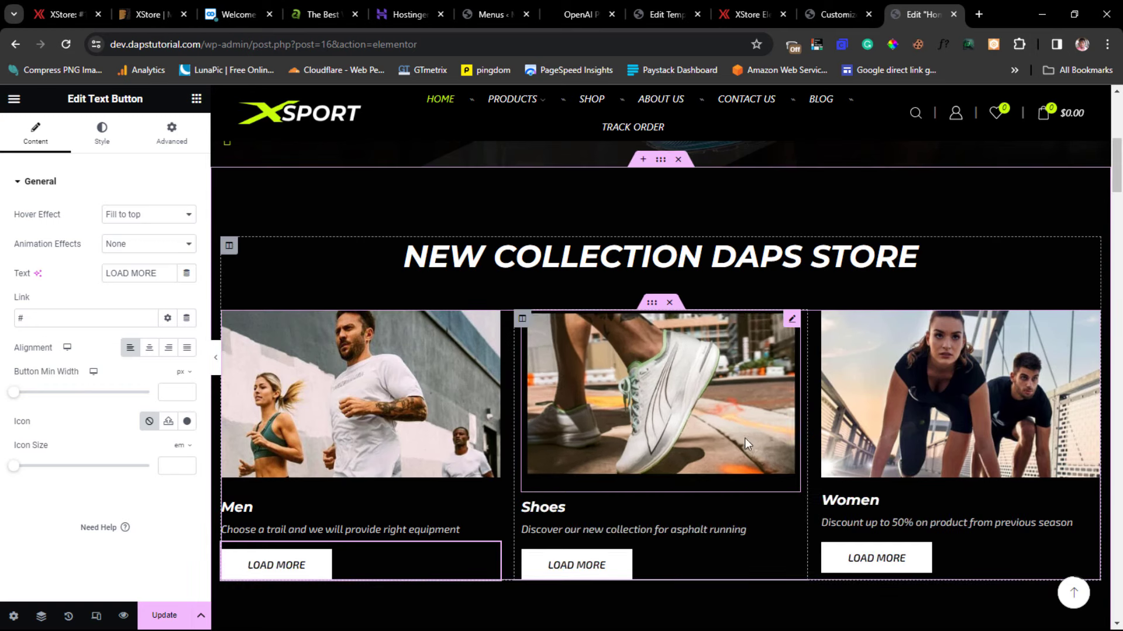
left_click(326, 377)
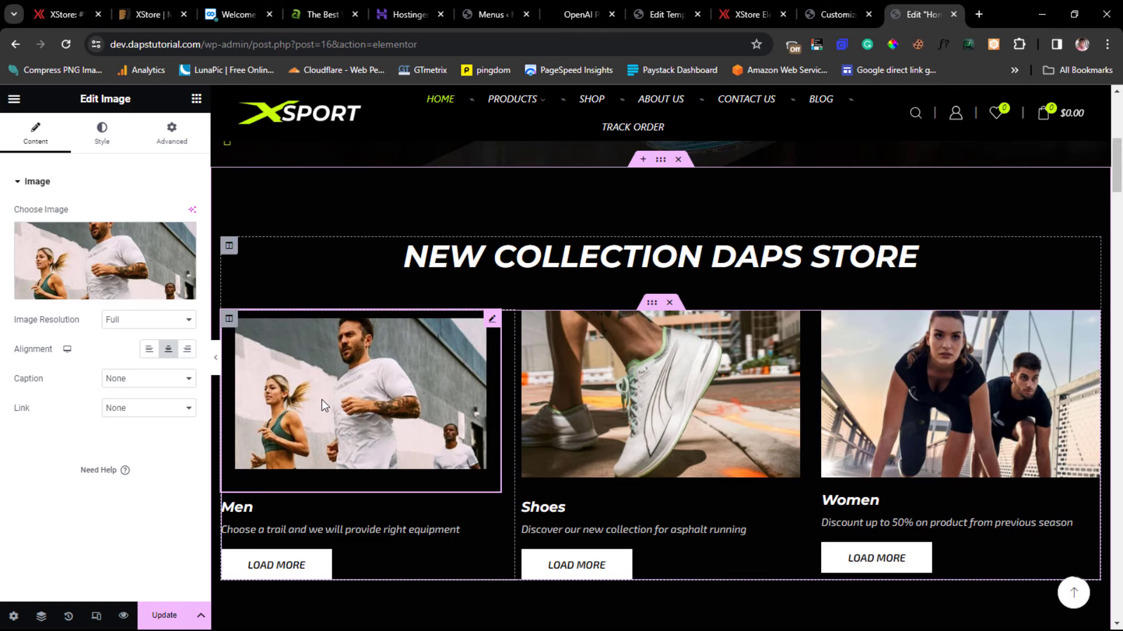
scroll(321, 399, "down", 5)
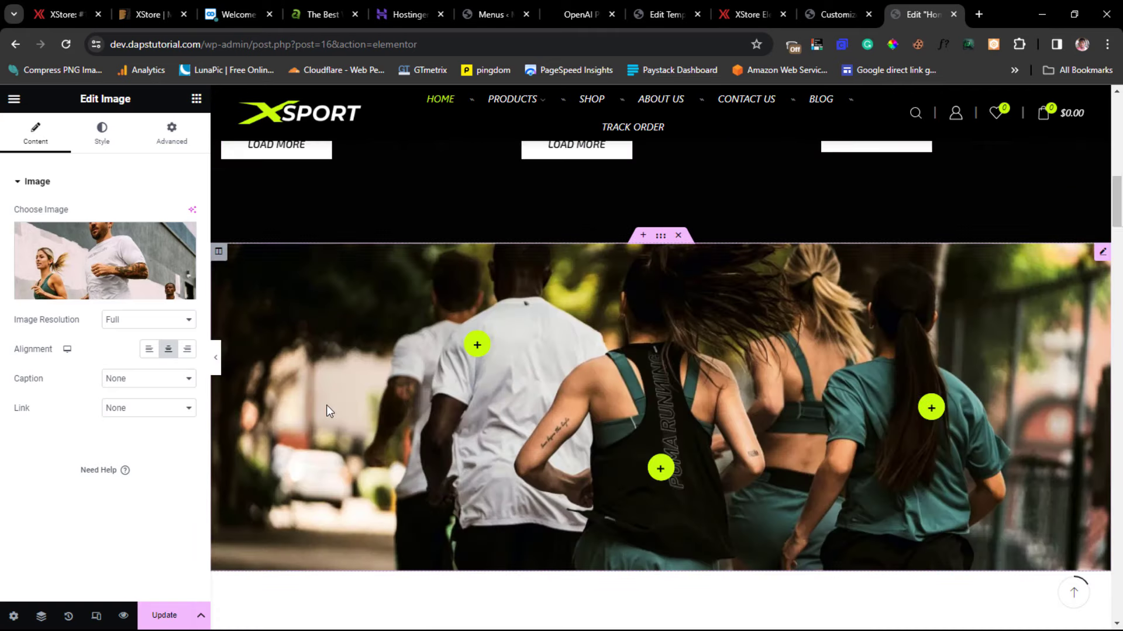
scroll(328, 411, "up", 5)
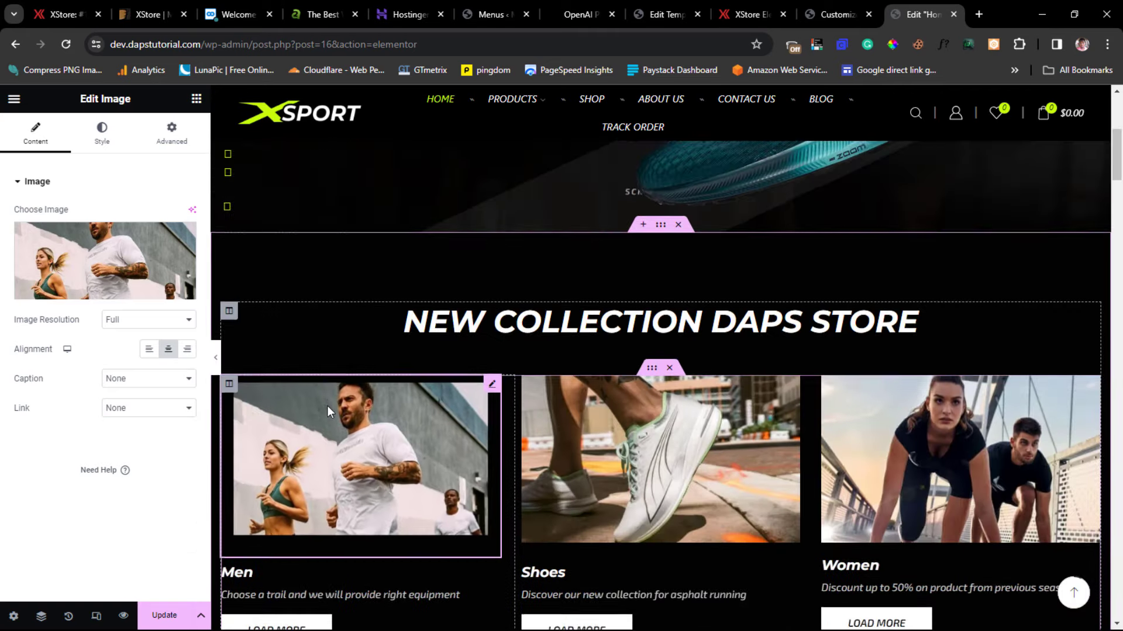
scroll(327, 409, "down", 5)
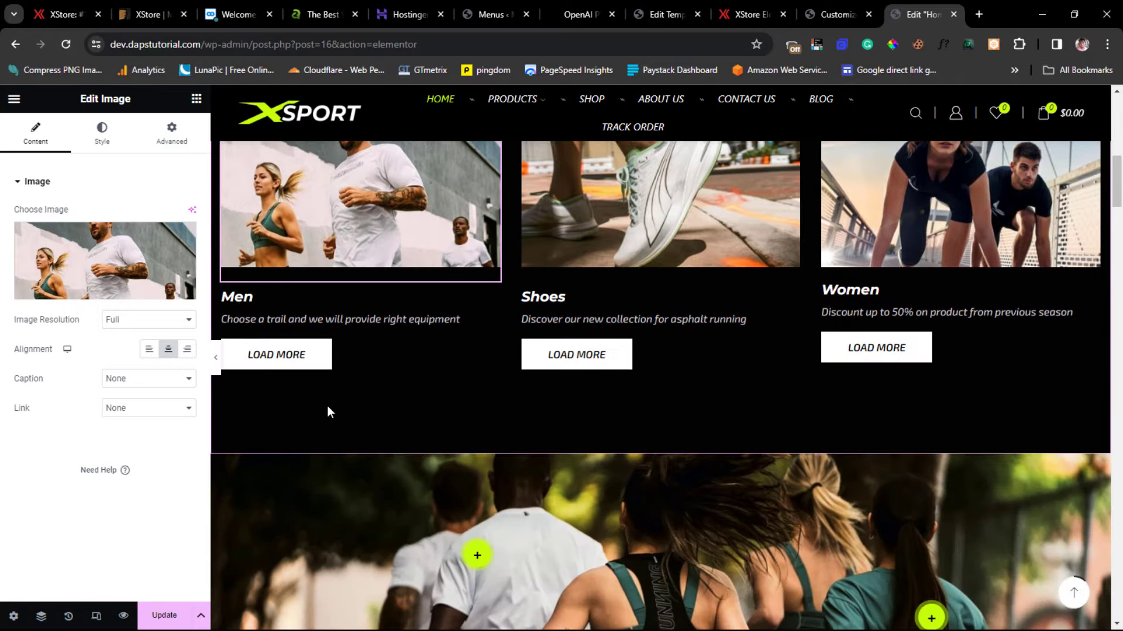
scroll(328, 406, "down", 1)
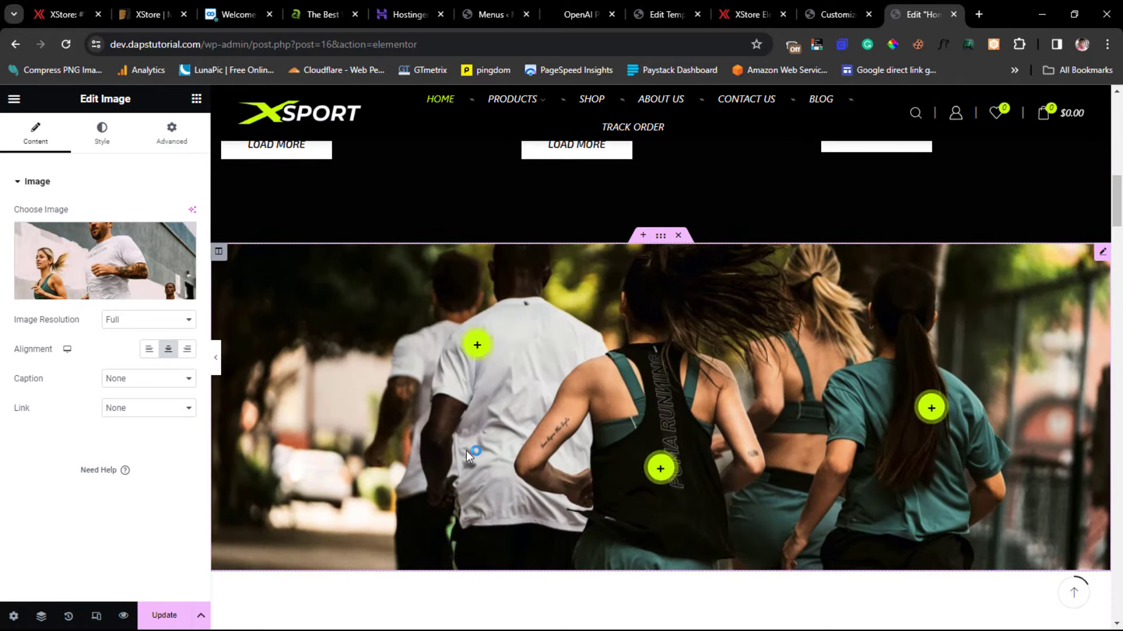
scroll(563, 430, "down", 8)
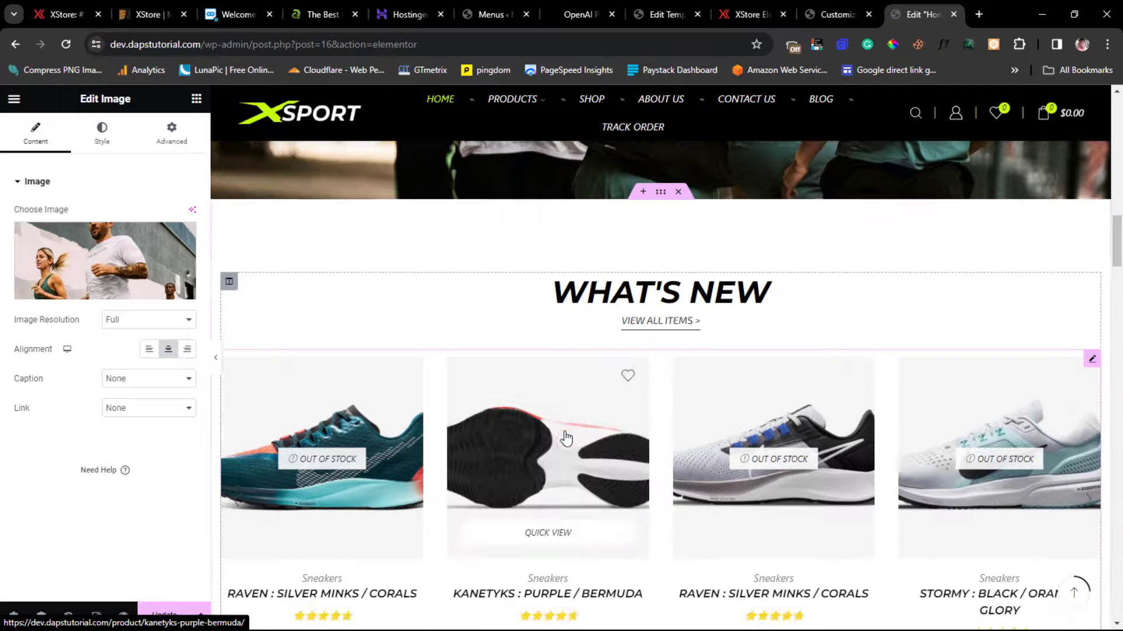
scroll(564, 431, "up", 2)
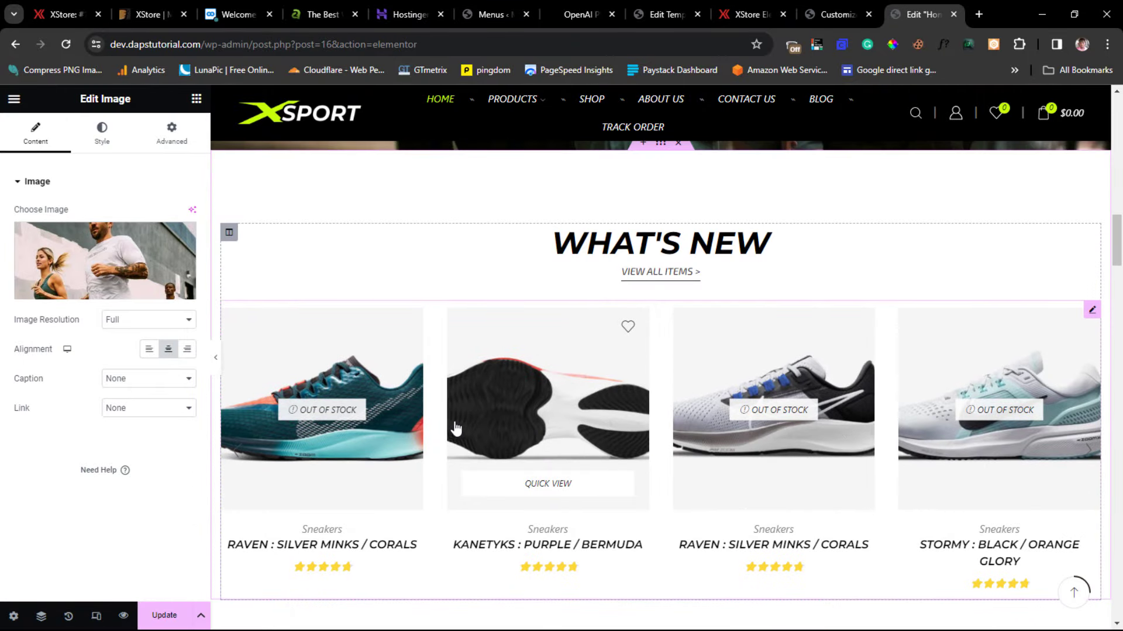
left_click(653, 275)
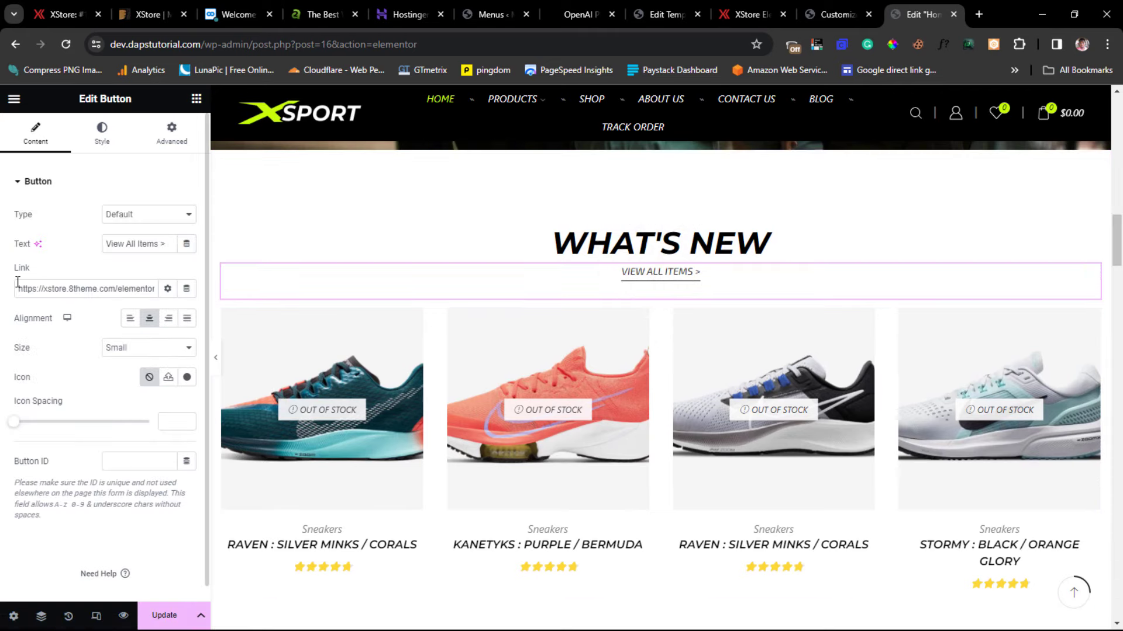
left_click_drag(19, 285, 198, 293)
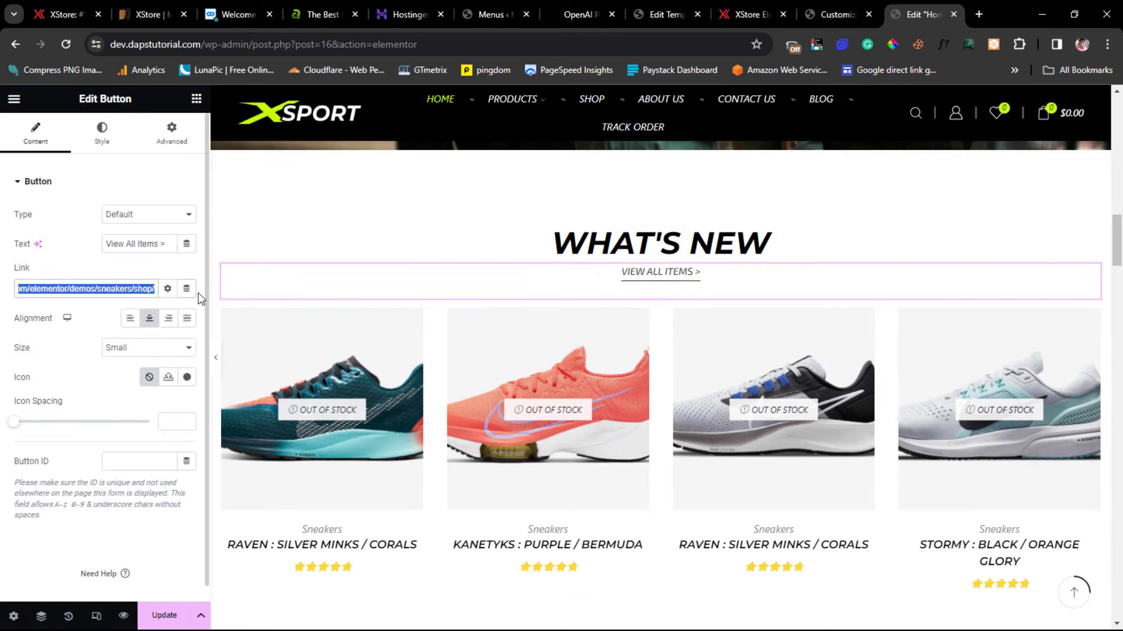
right_click(589, 104)
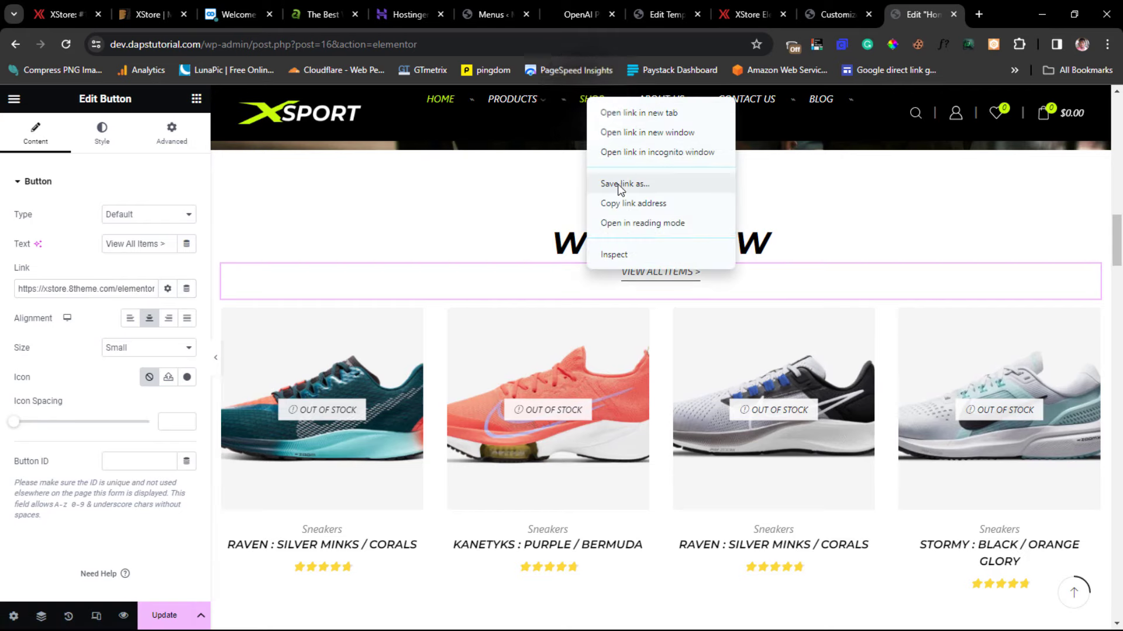
left_click(621, 203)
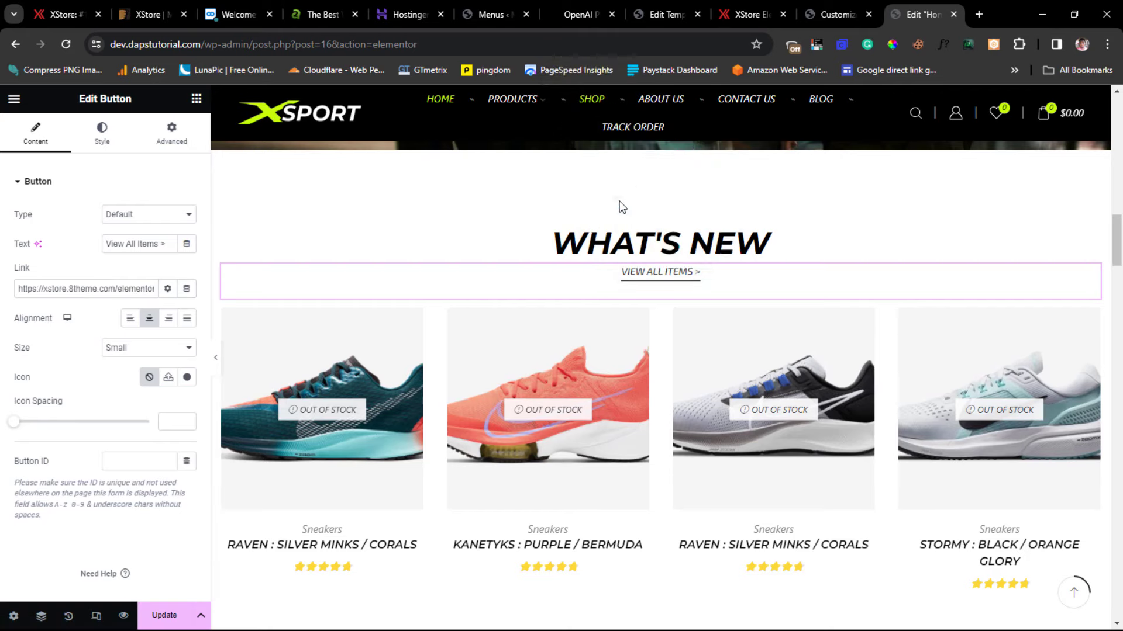
left_click(94, 289)
key("ctrl+a")
type("https://dev.dapstutorial.com/shop/")
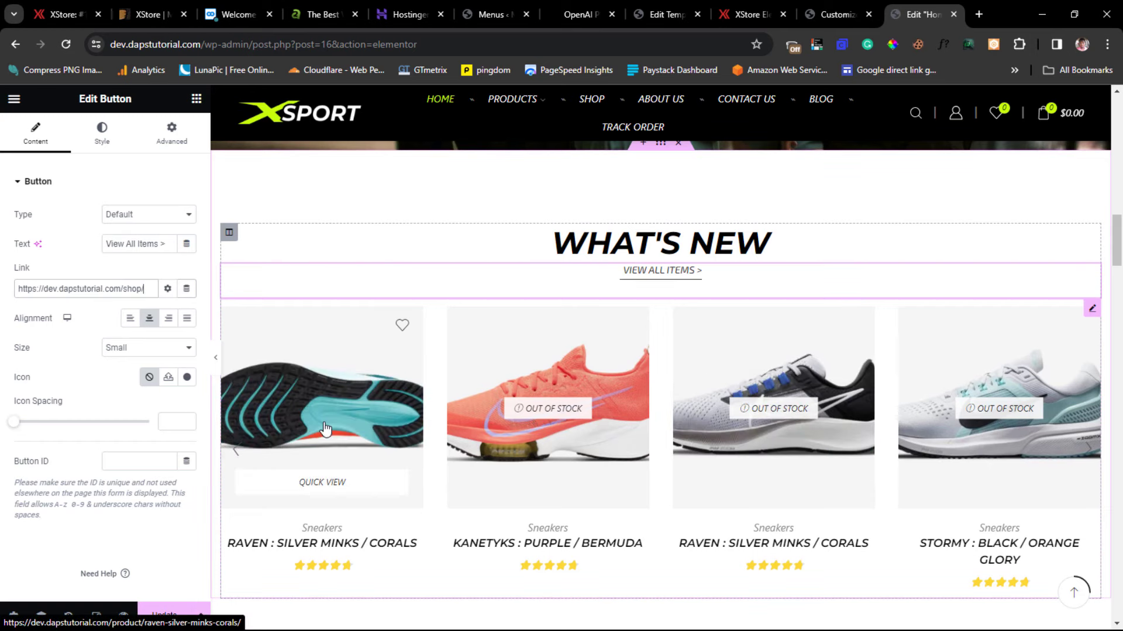
Try the List and Grid display types on the products widget under What's New
left_click(1092, 313)
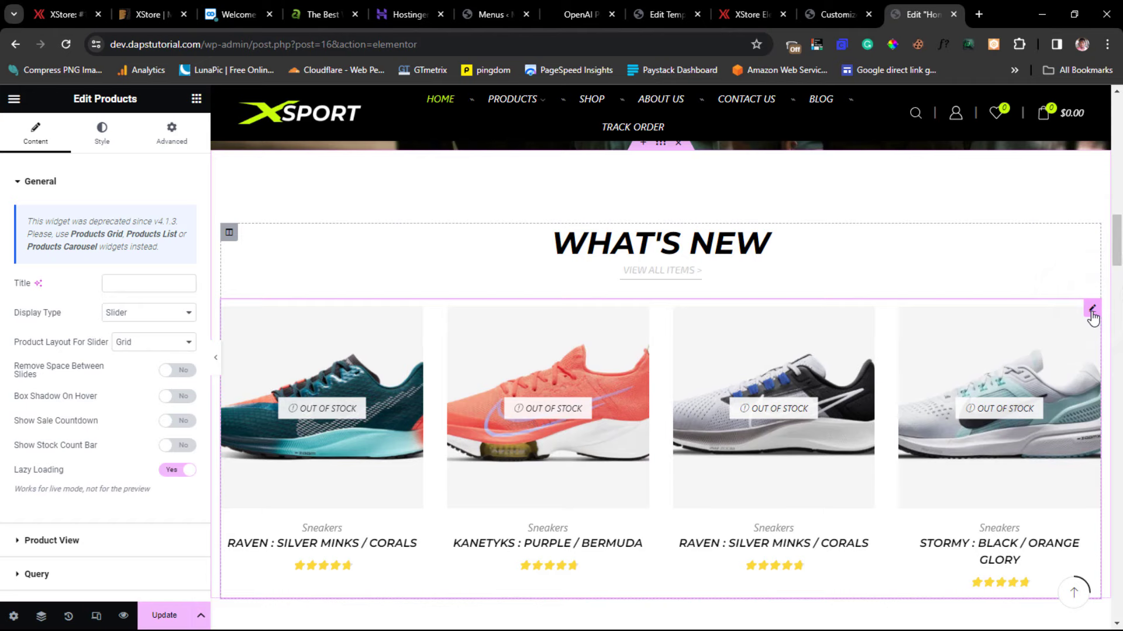
left_click(142, 314)
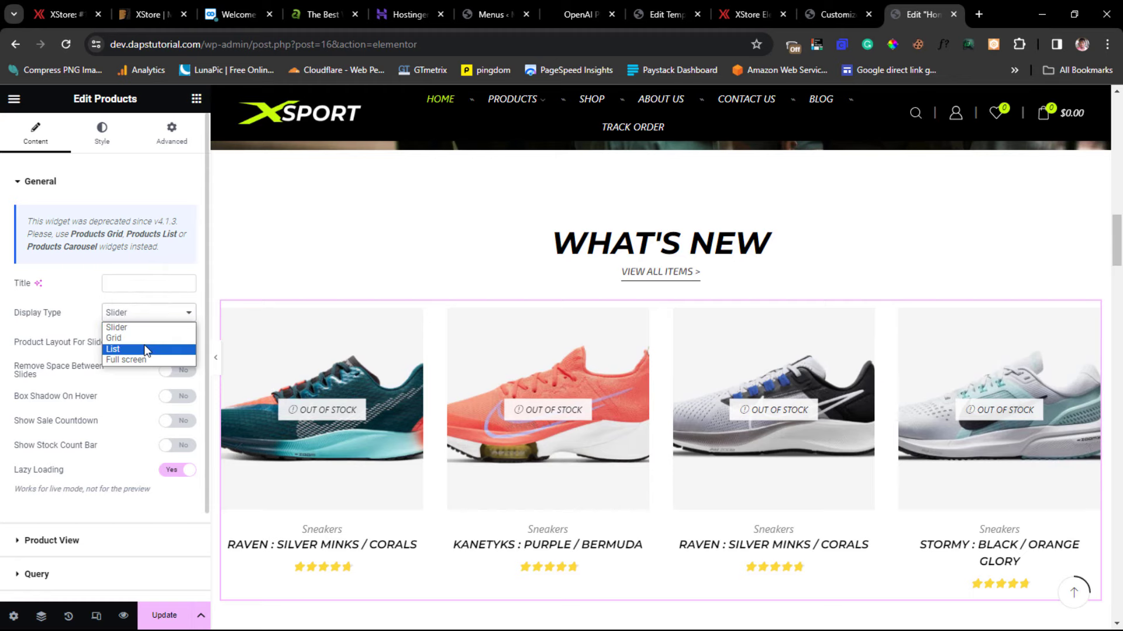
key("Escape")
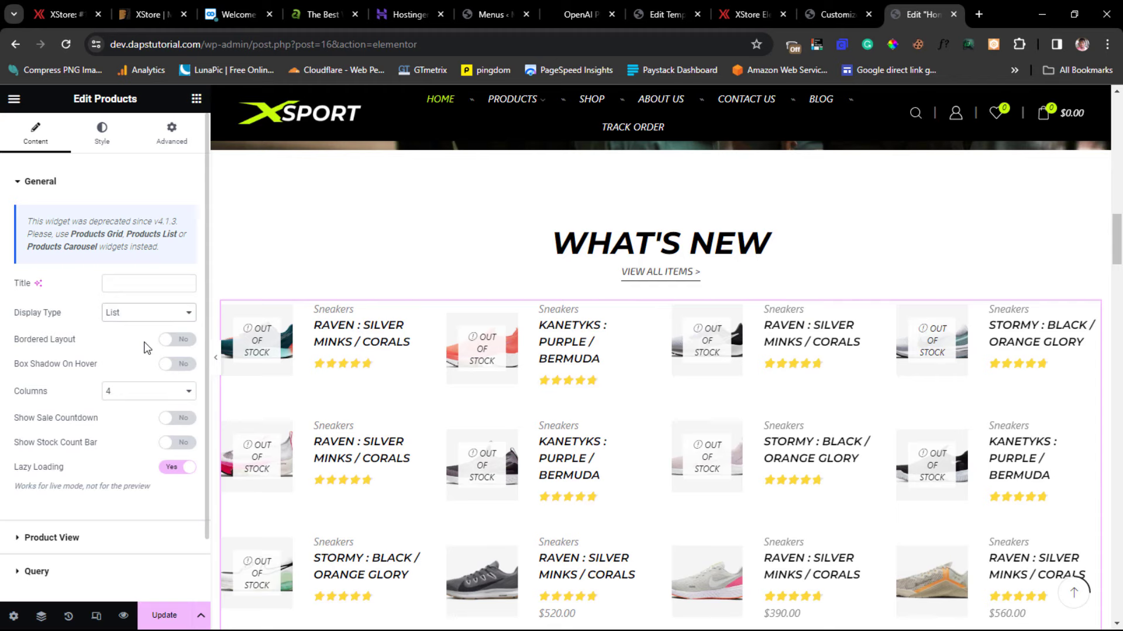
left_click(149, 315)
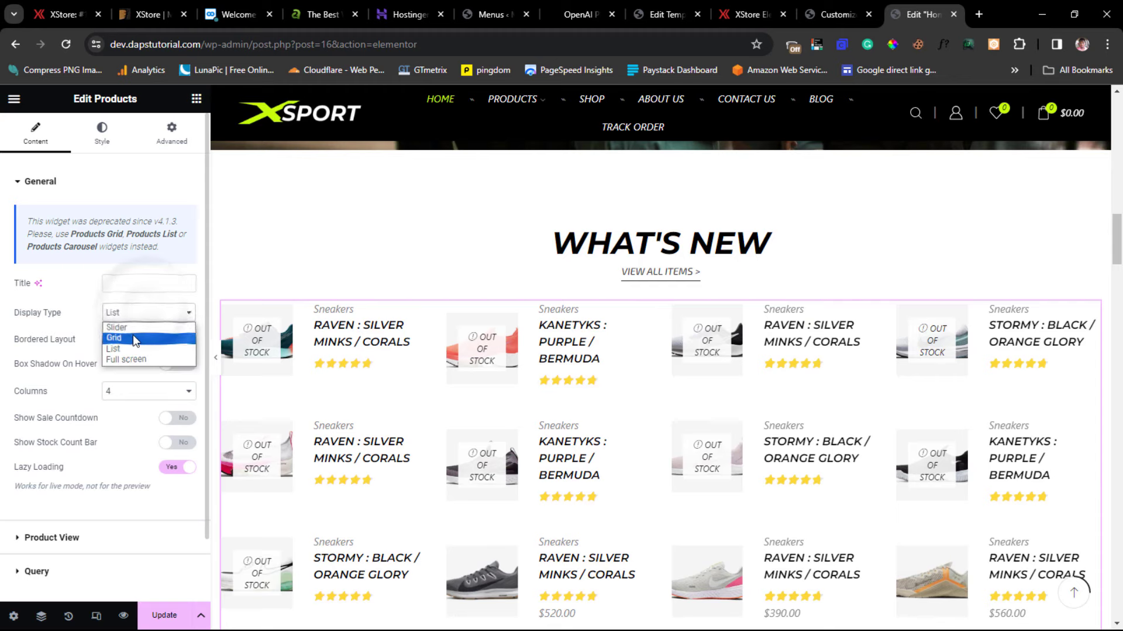
left_click(133, 334)
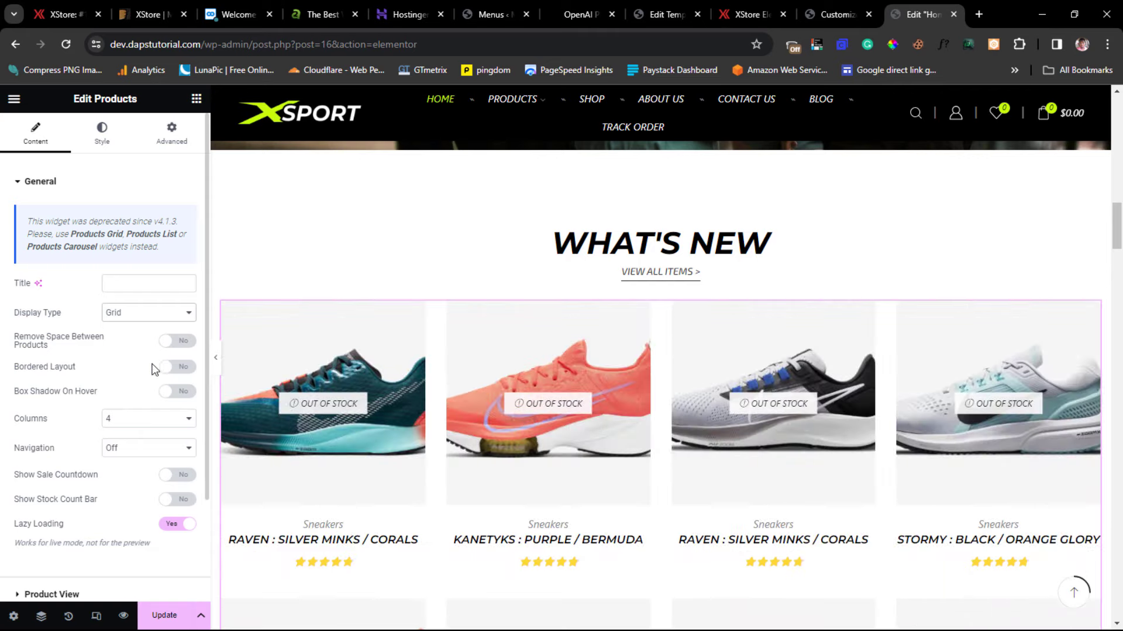
Look over the What's New product grid and set the widget's display type back to Slider
scroll(462, 374, "down", 4)
scroll(473, 384, "down", 4)
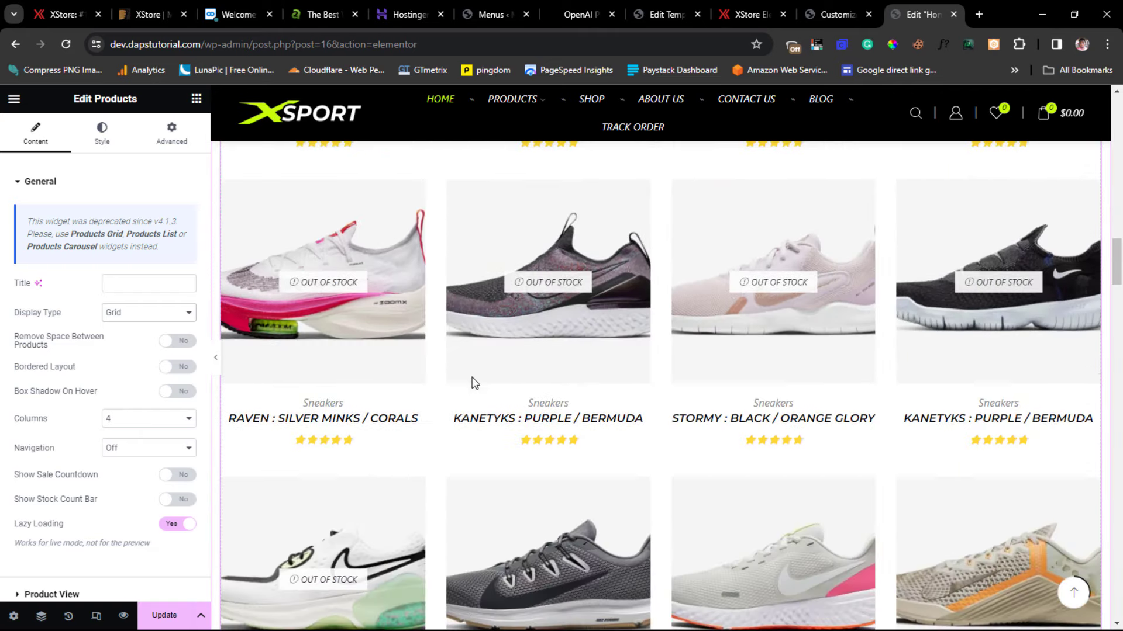
scroll(474, 383, "down", 7)
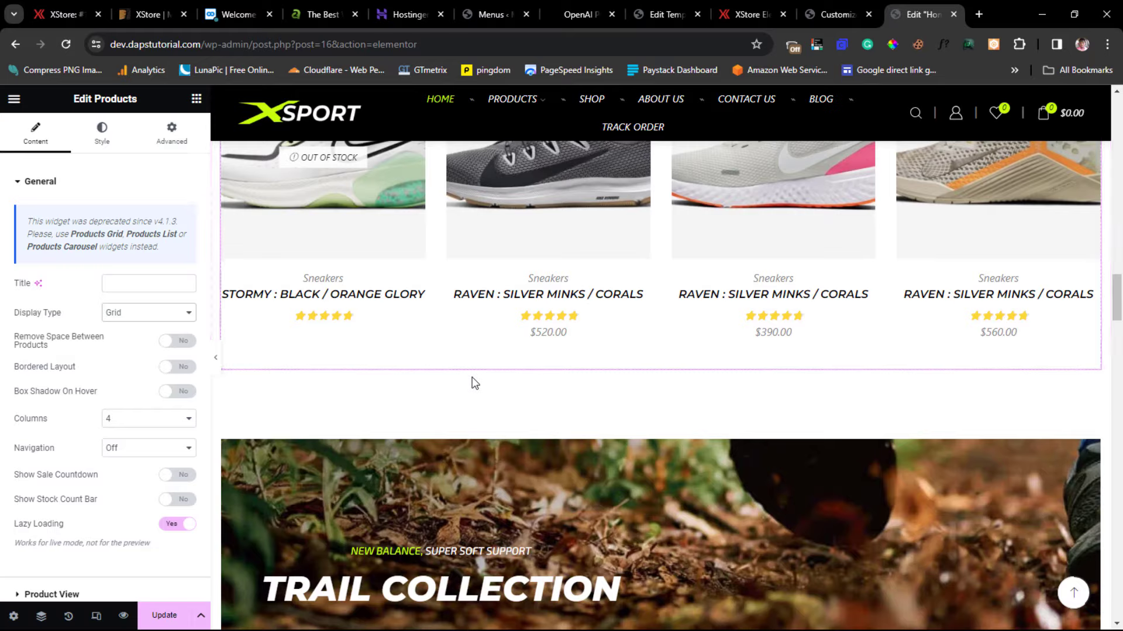
scroll(473, 383, "up", 10)
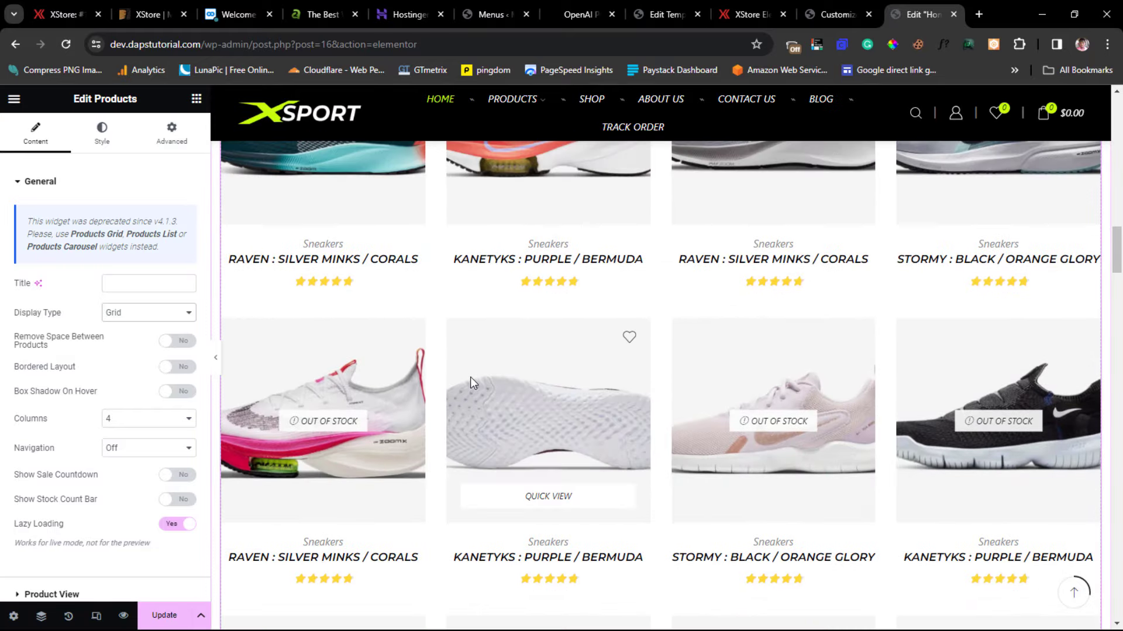
scroll(473, 383, "up", 4)
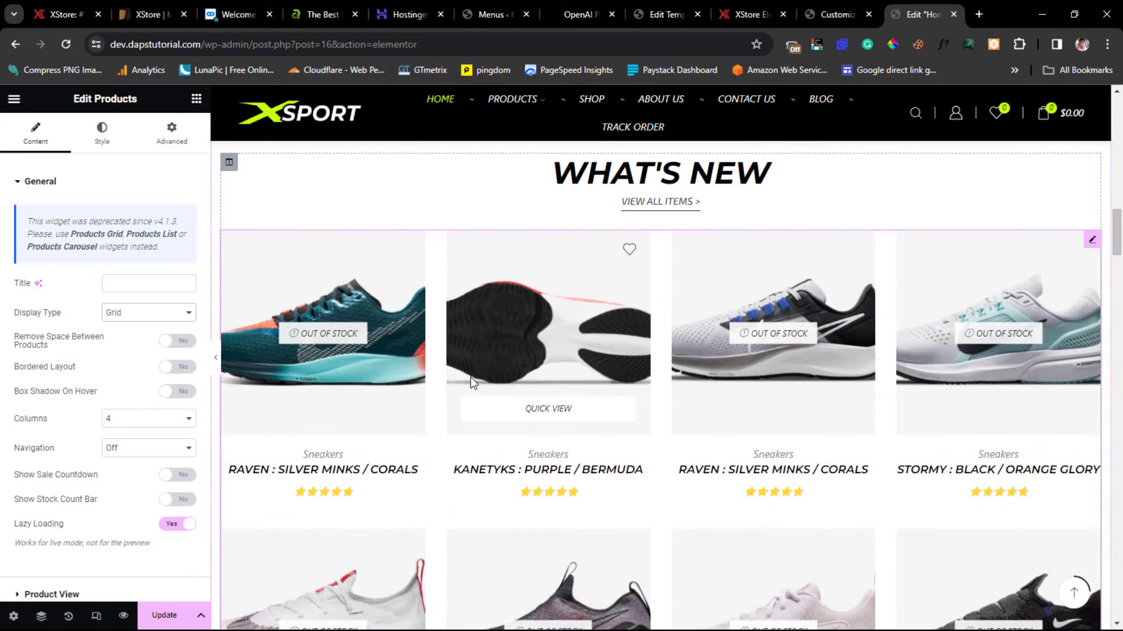
left_click(169, 314)
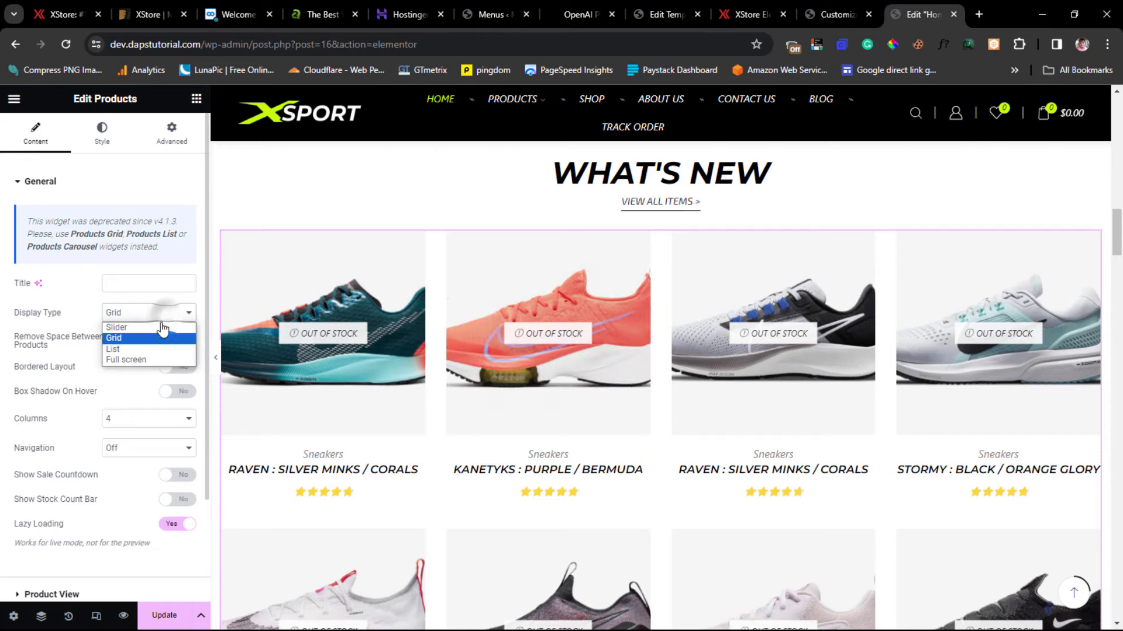
left_click(120, 326)
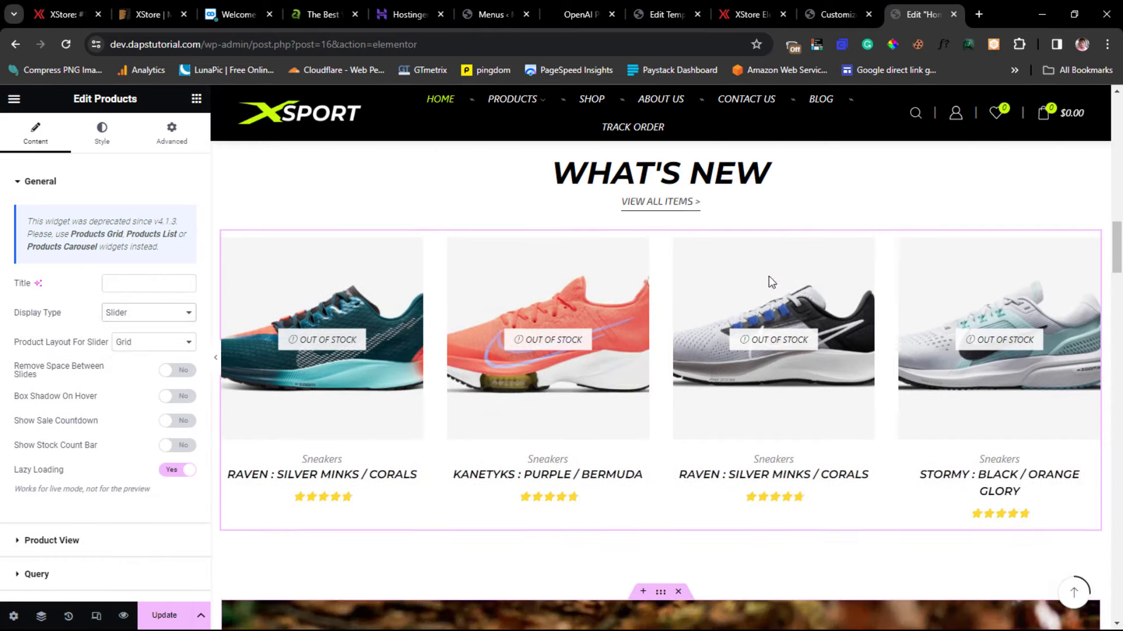
Examine the display type, Product View and Query settings of the Top Trending products widget
scroll(574, 345, "down", 10)
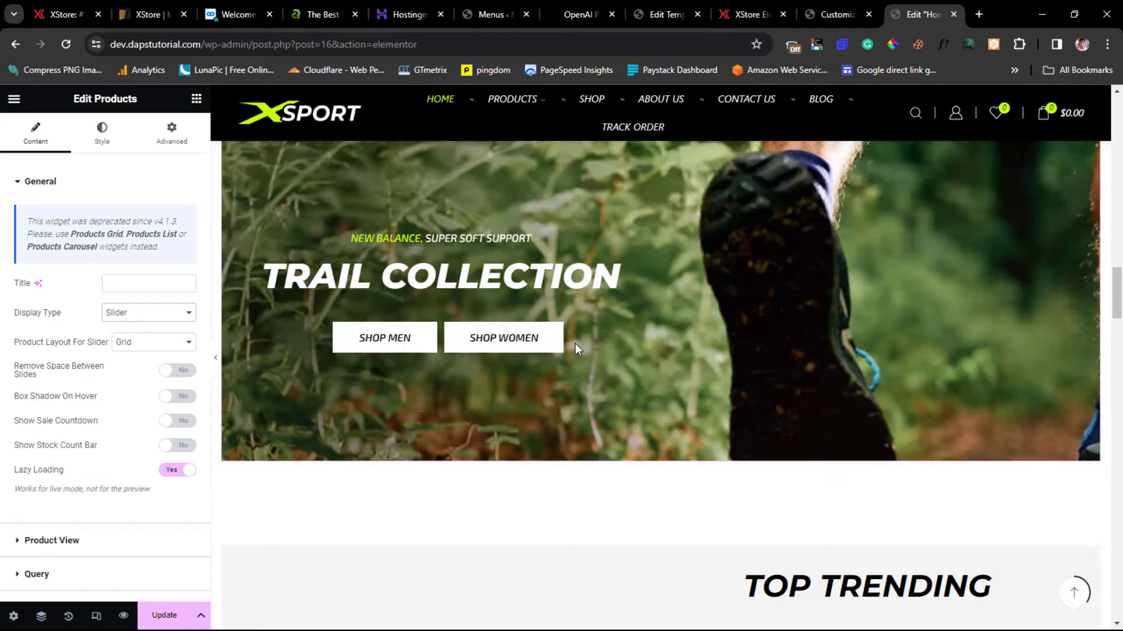
scroll(574, 345, "down", 5)
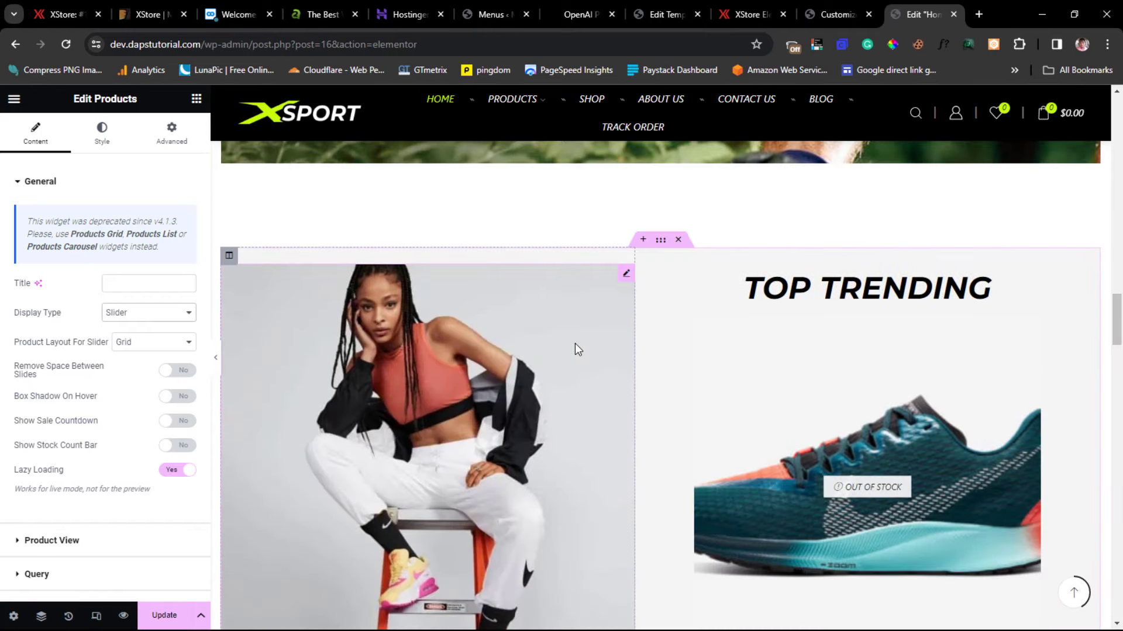
scroll(574, 348, "down", 1)
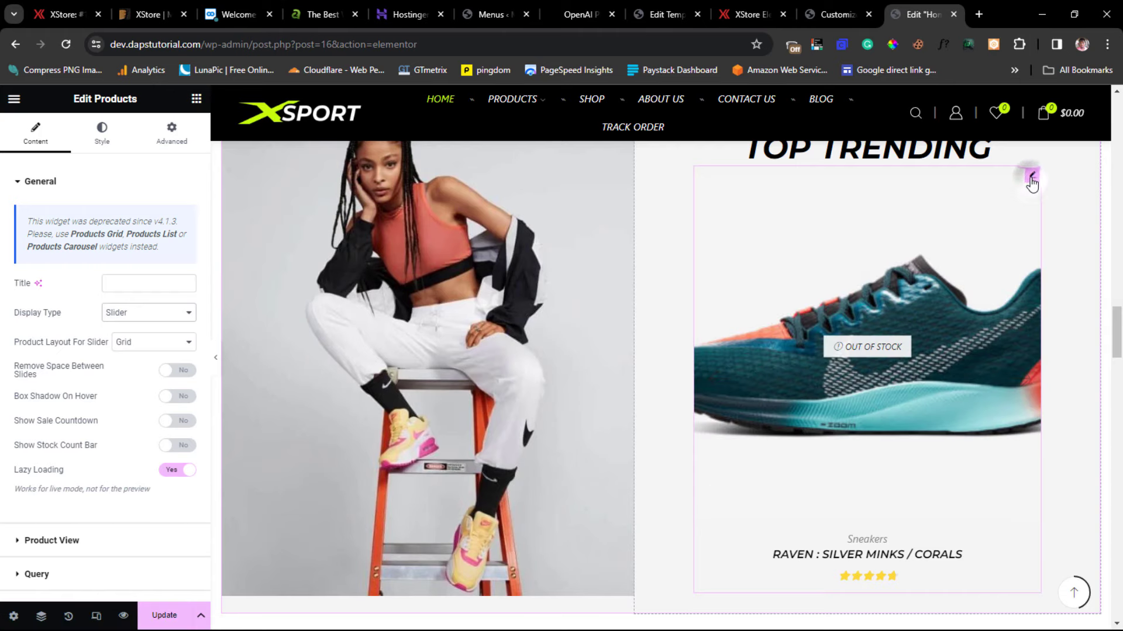
left_click(1032, 179)
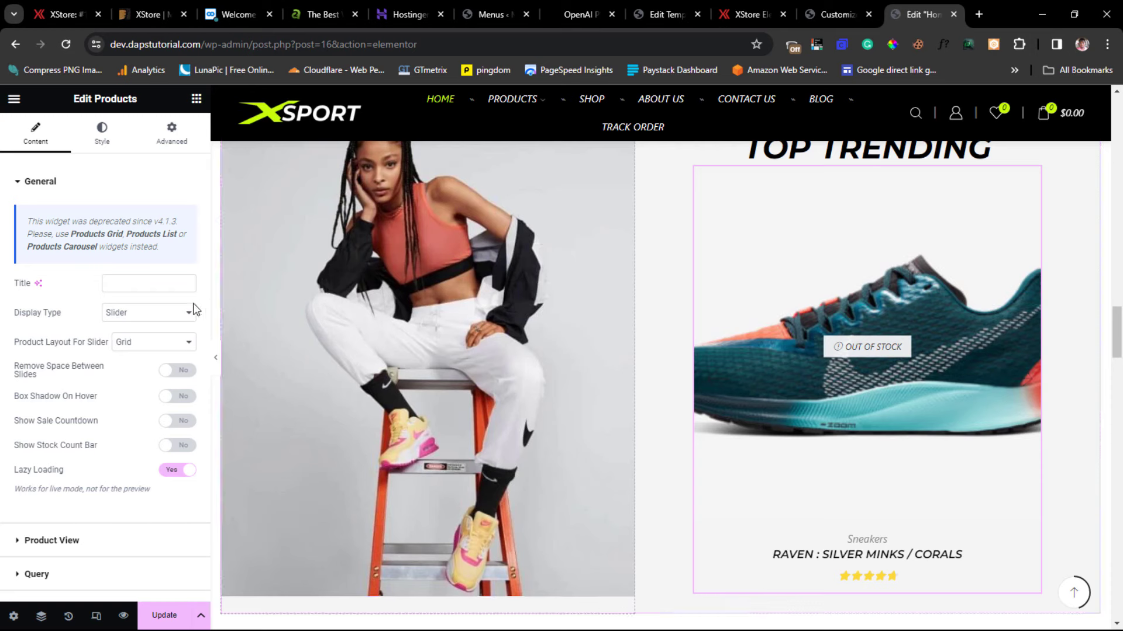
left_click(119, 316)
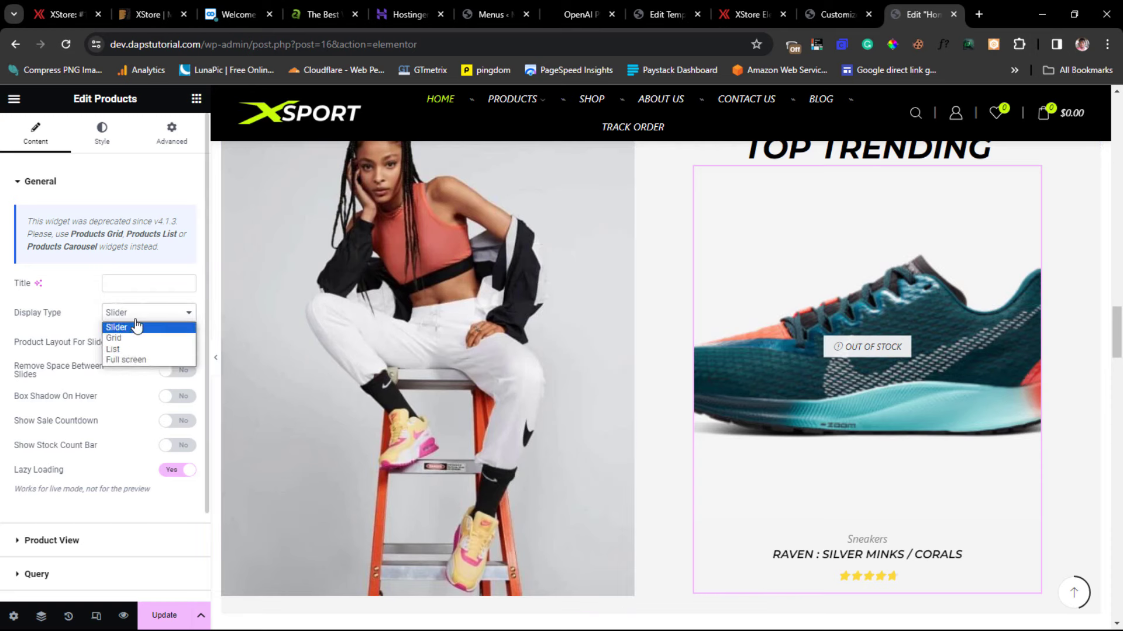
left_click(142, 321)
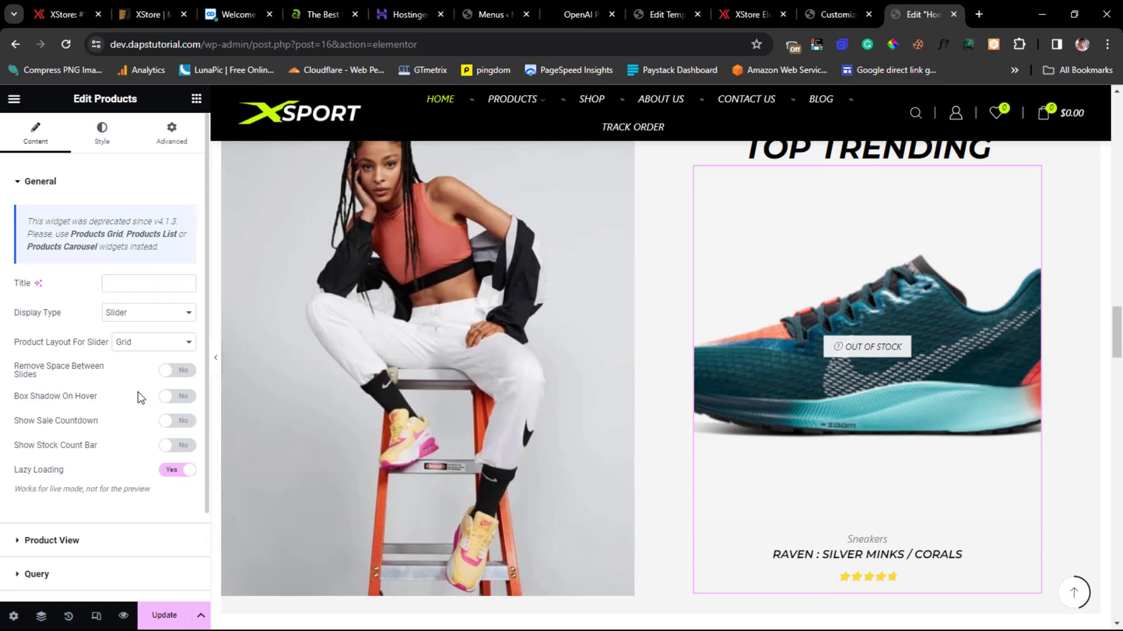
scroll(140, 398, "down", 2)
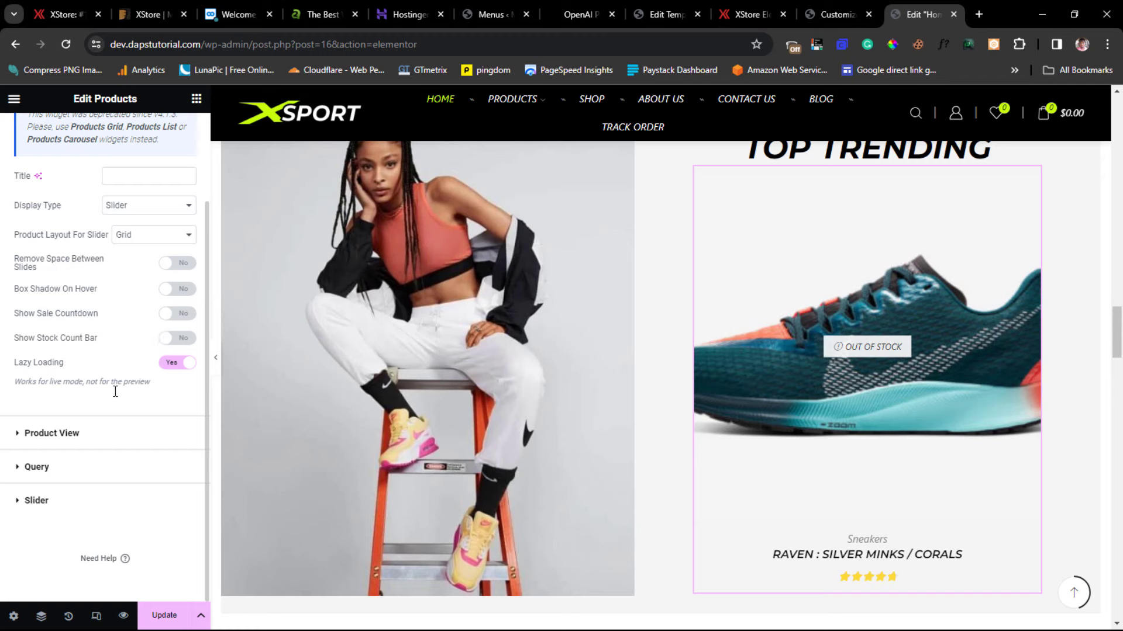
left_click(28, 440)
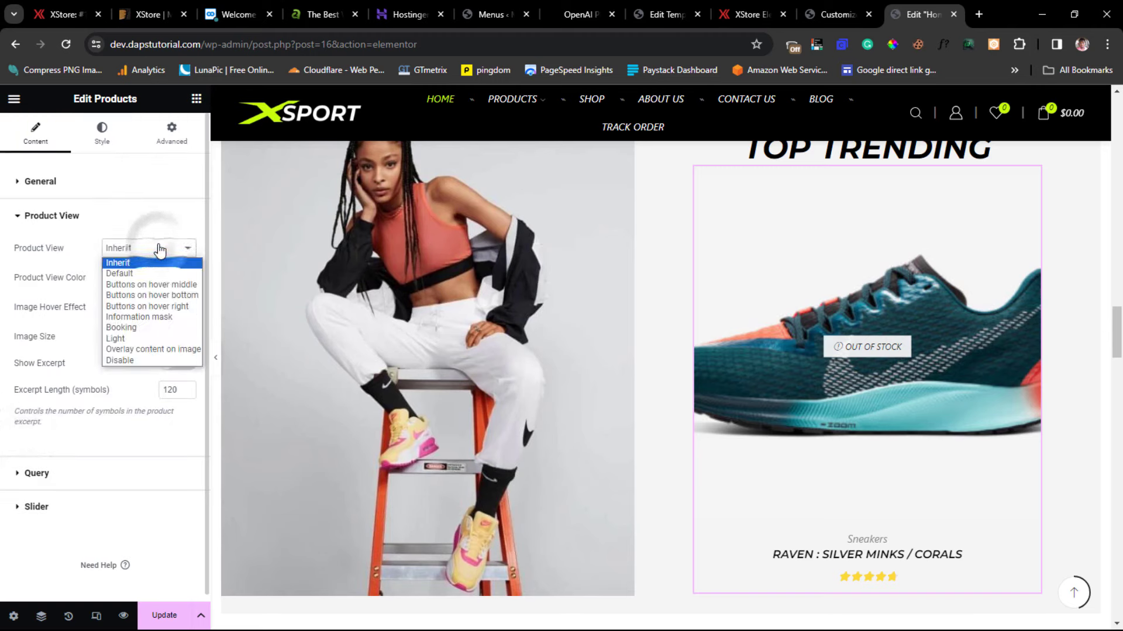
left_click(67, 322)
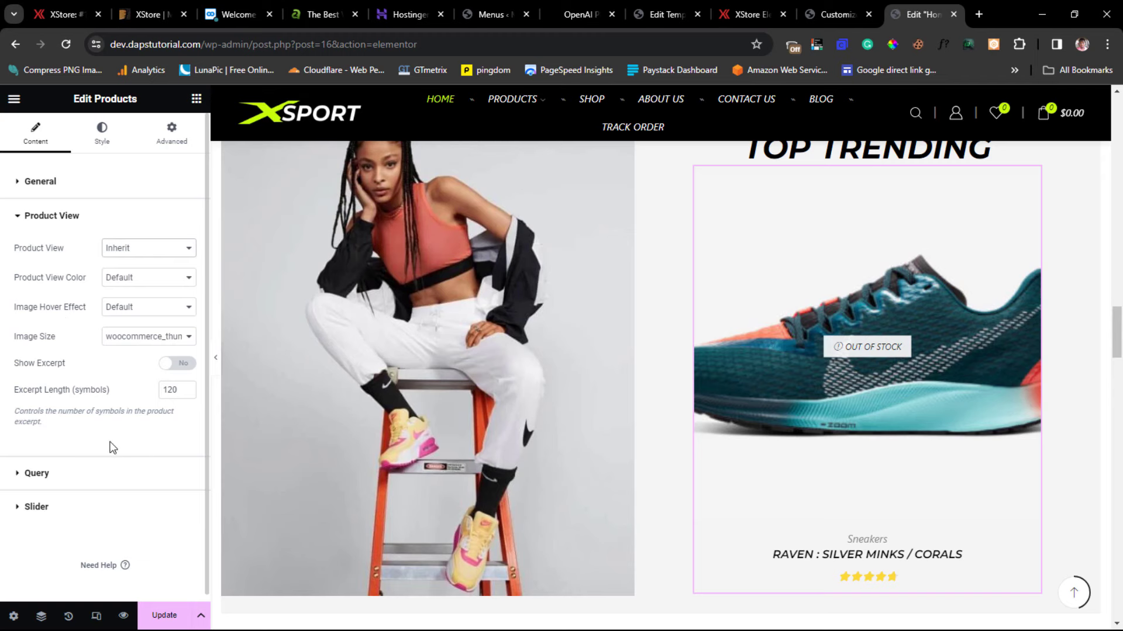
left_click(21, 472)
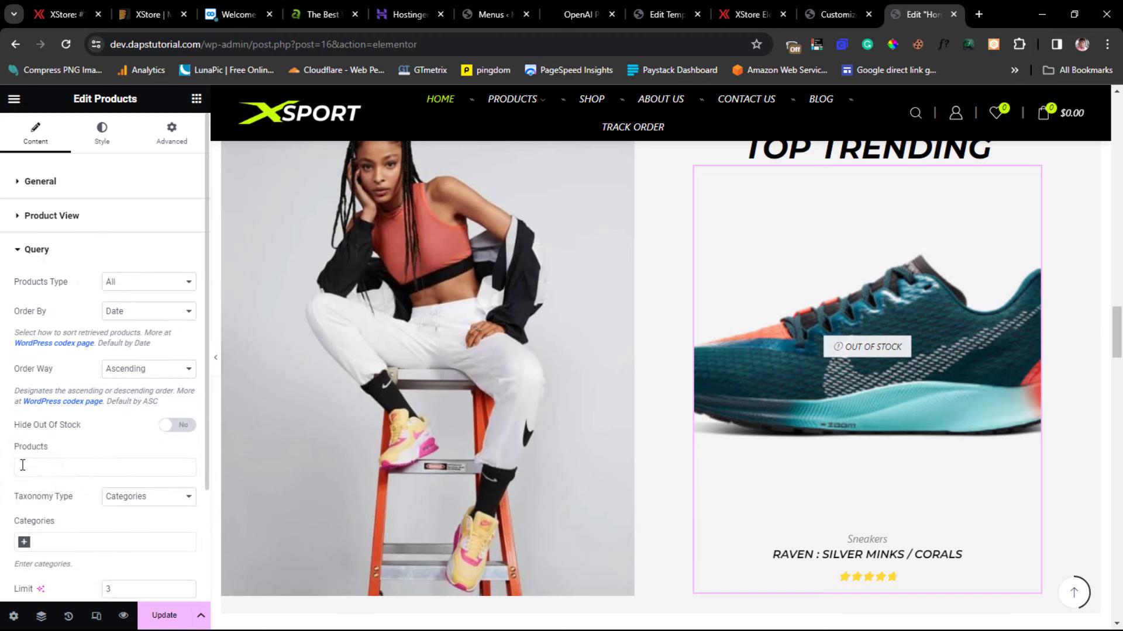
Try the Featured products type for the Top Trending widget and set it back to All
left_click(182, 283)
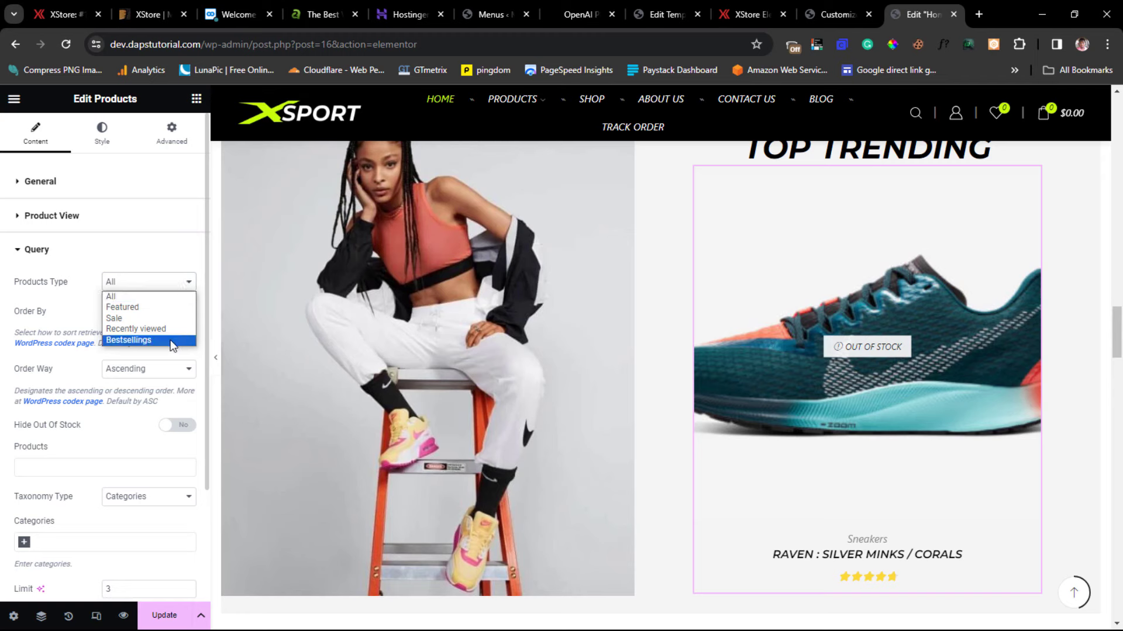
left_click(173, 308)
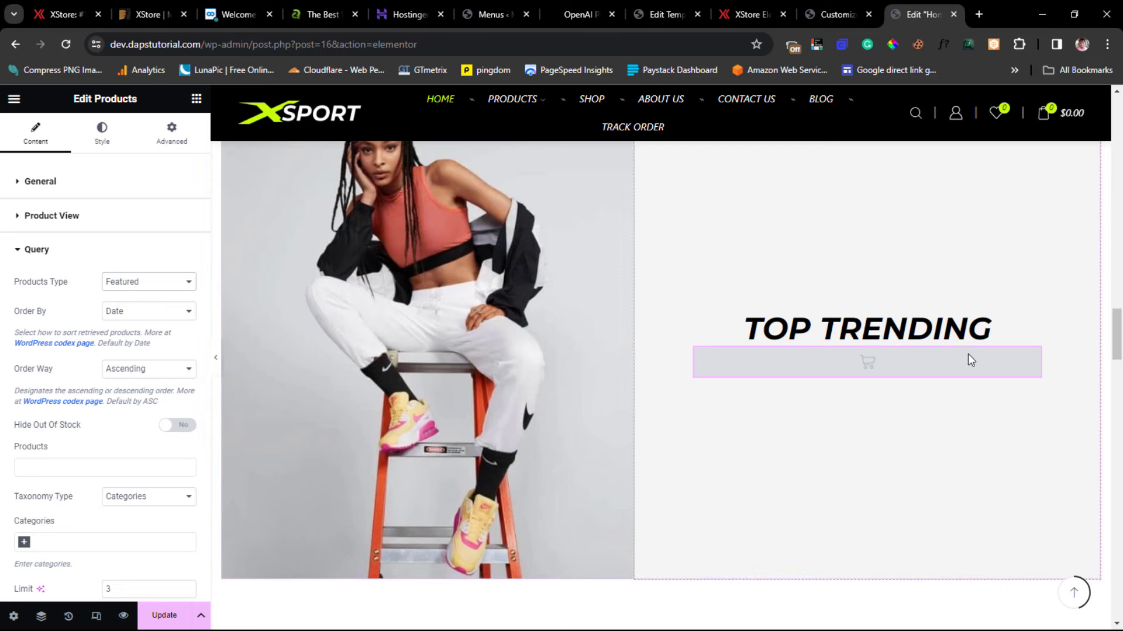
left_click(160, 282)
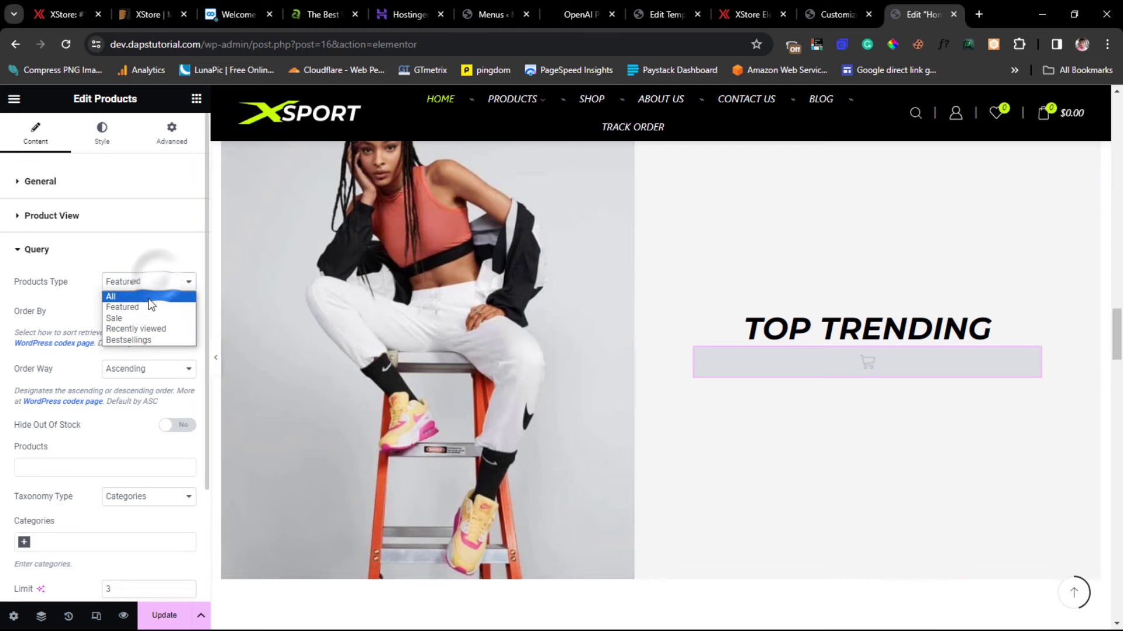
left_click(143, 294)
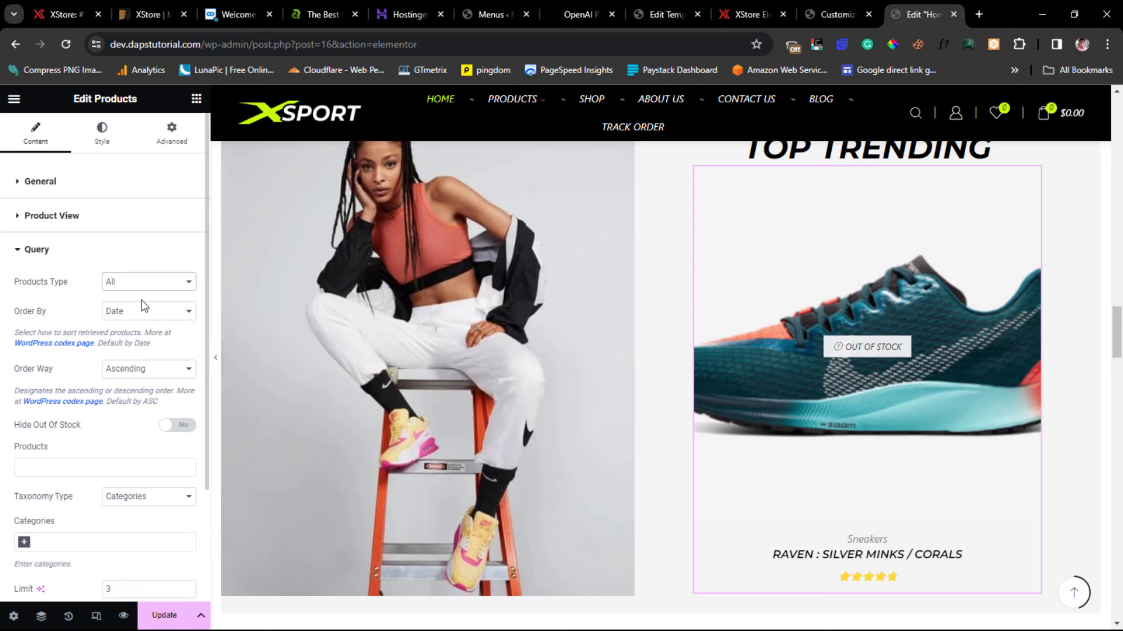
Try restricting the Top Trending products to the Casual Styles category and remove that category again
scroll(143, 305, "down", 3)
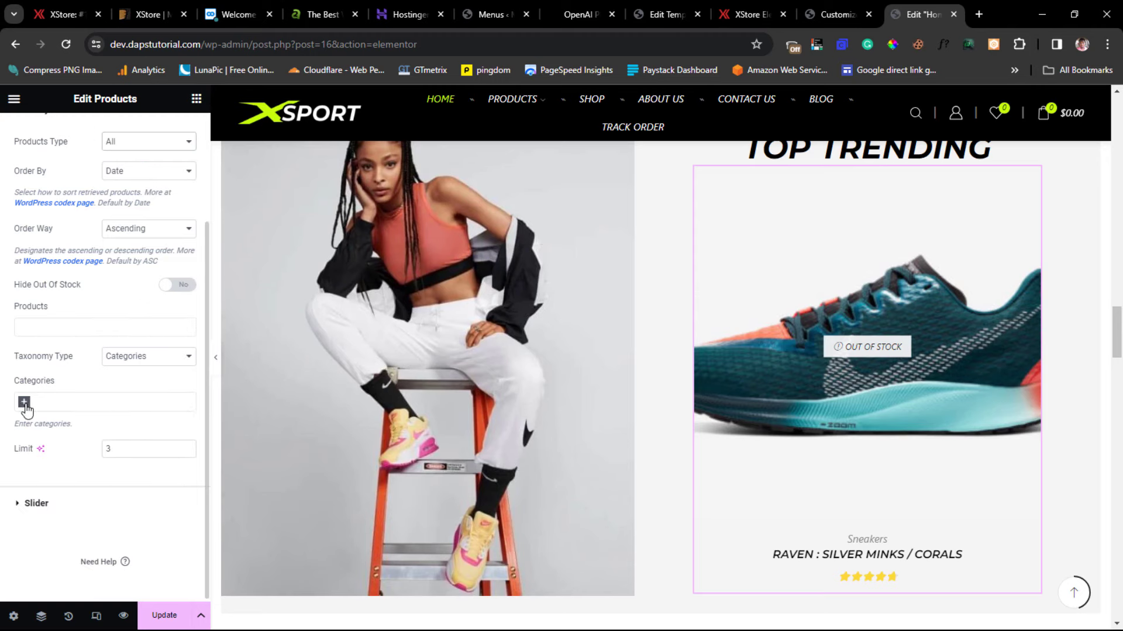
left_click(25, 403)
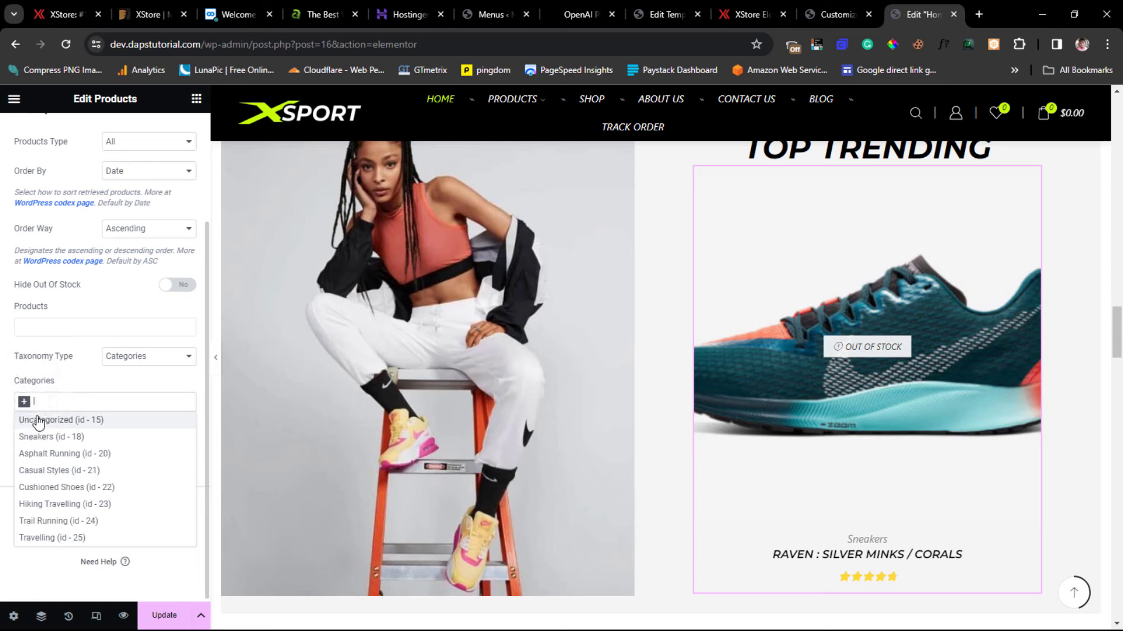
left_click(46, 470)
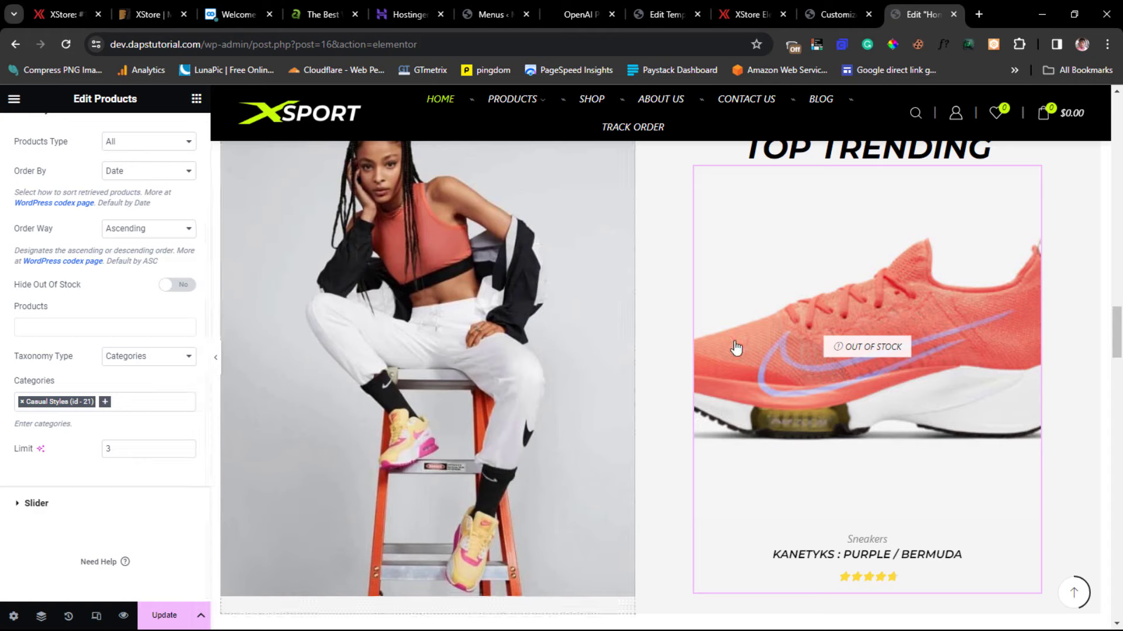
scroll(841, 282, "down", 1)
scroll(841, 282, "down", 3)
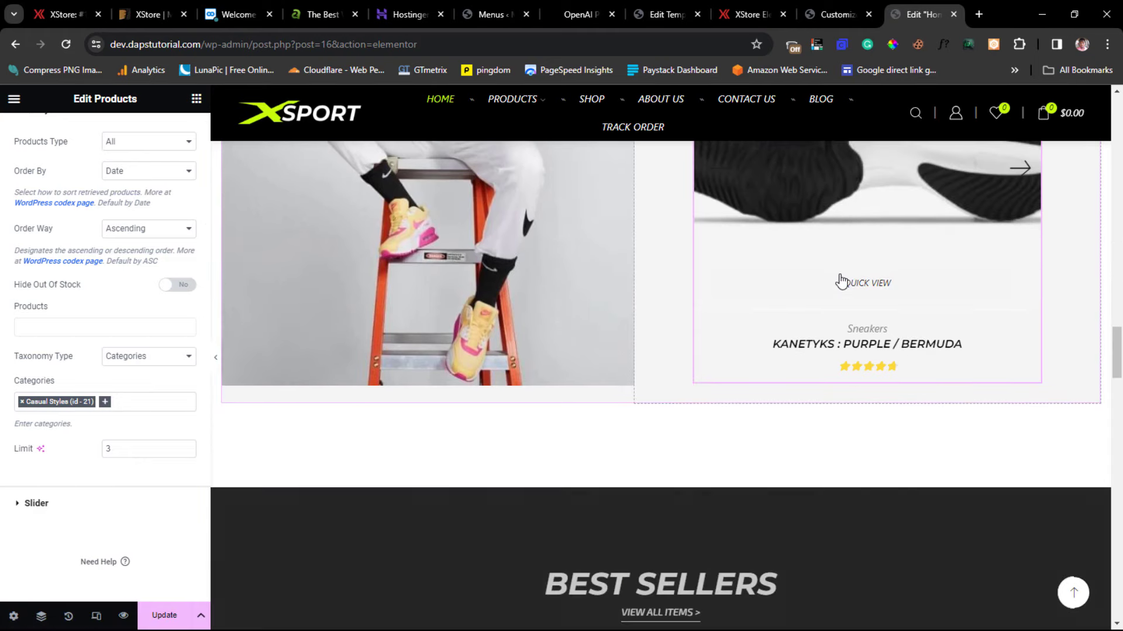
left_click(22, 402)
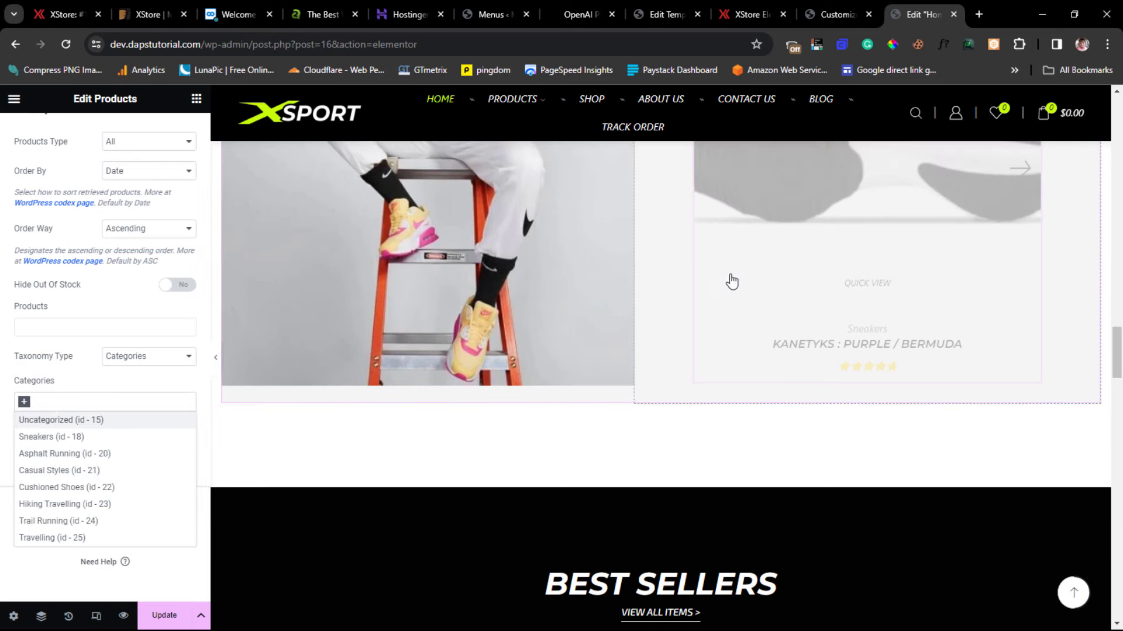
scroll(804, 269, "down", 5)
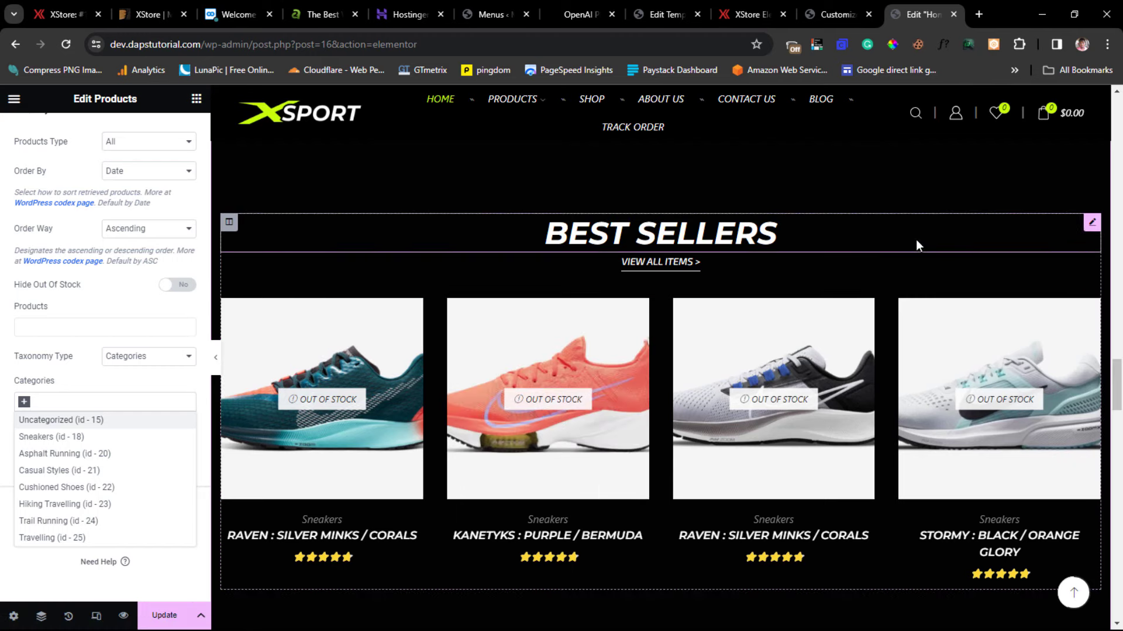
scroll(916, 240, "down", 1)
scroll(917, 247, "down", 5)
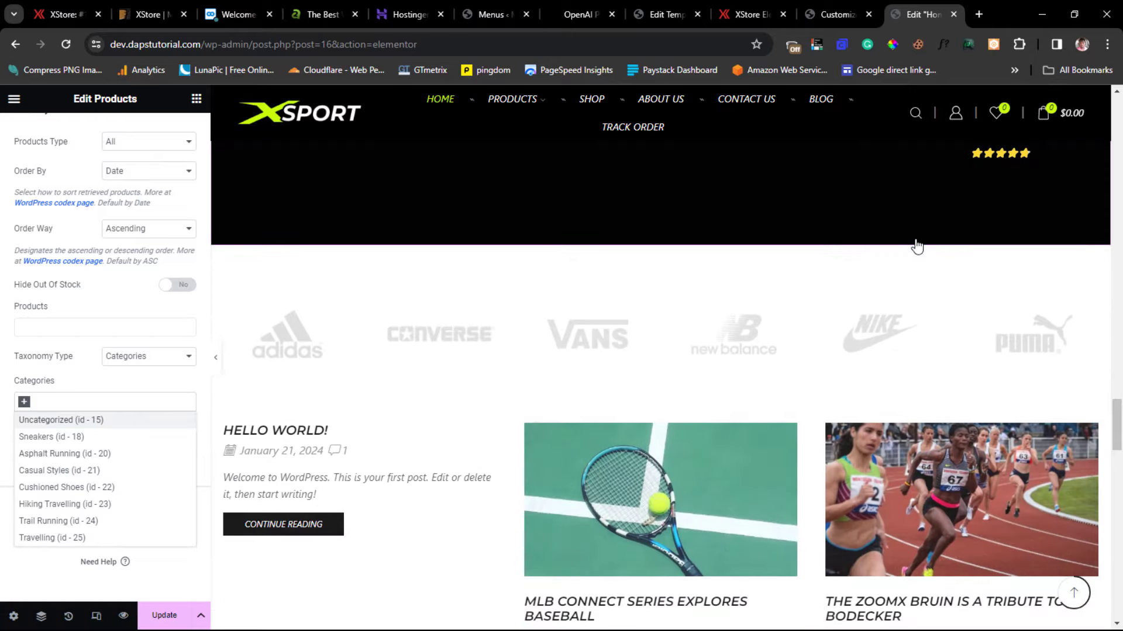
scroll(916, 246, "down", 10)
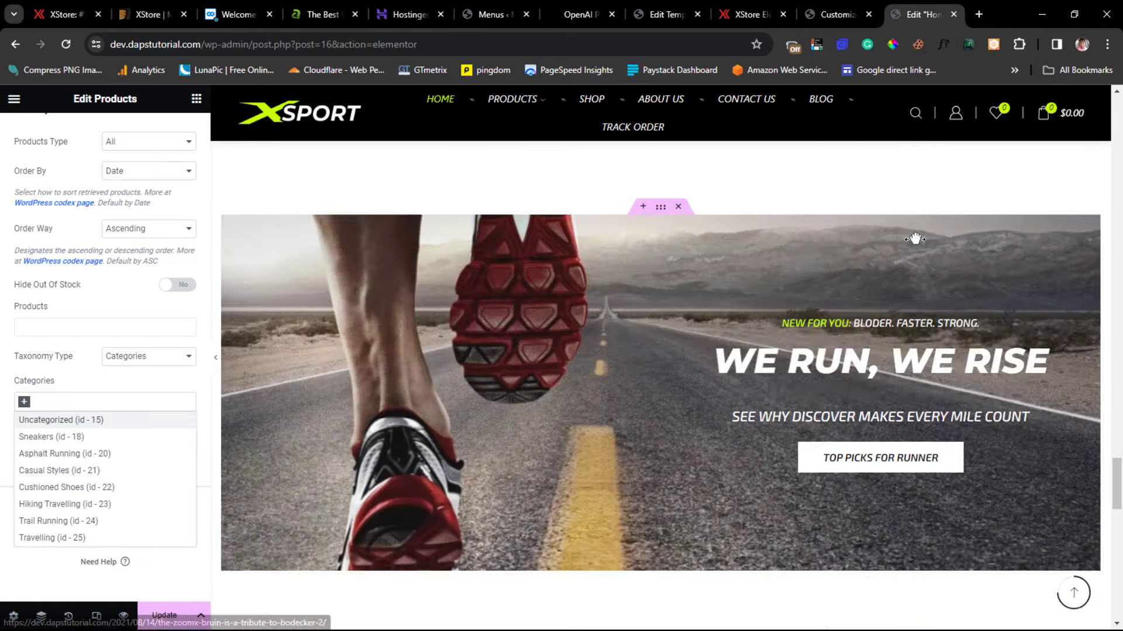
scroll(915, 238, "down", 3)
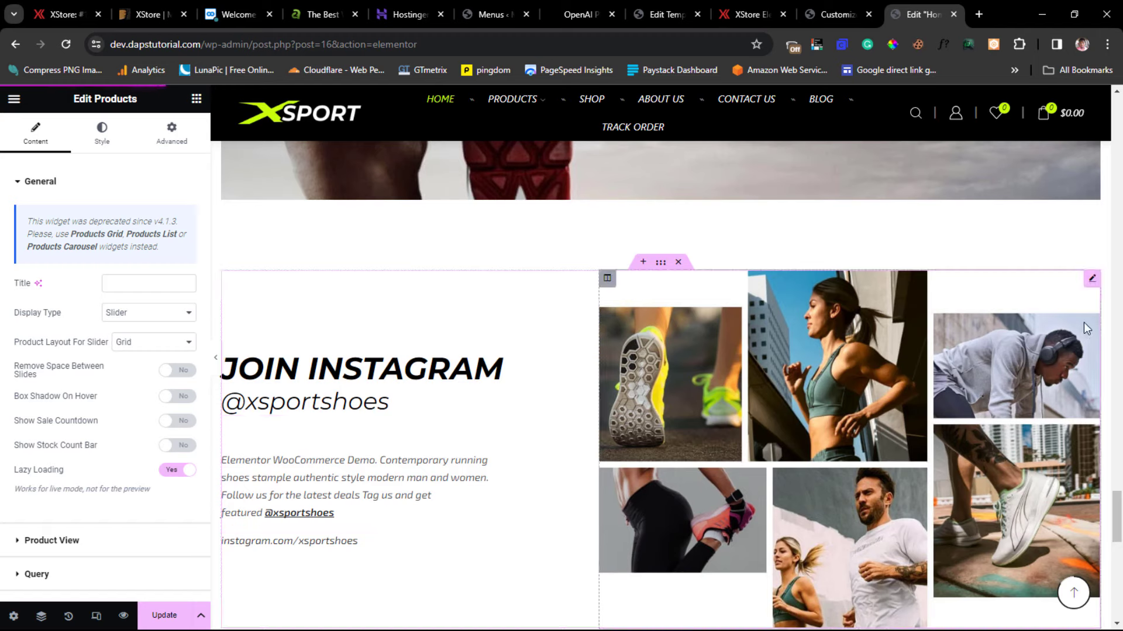
left_click(1091, 279)
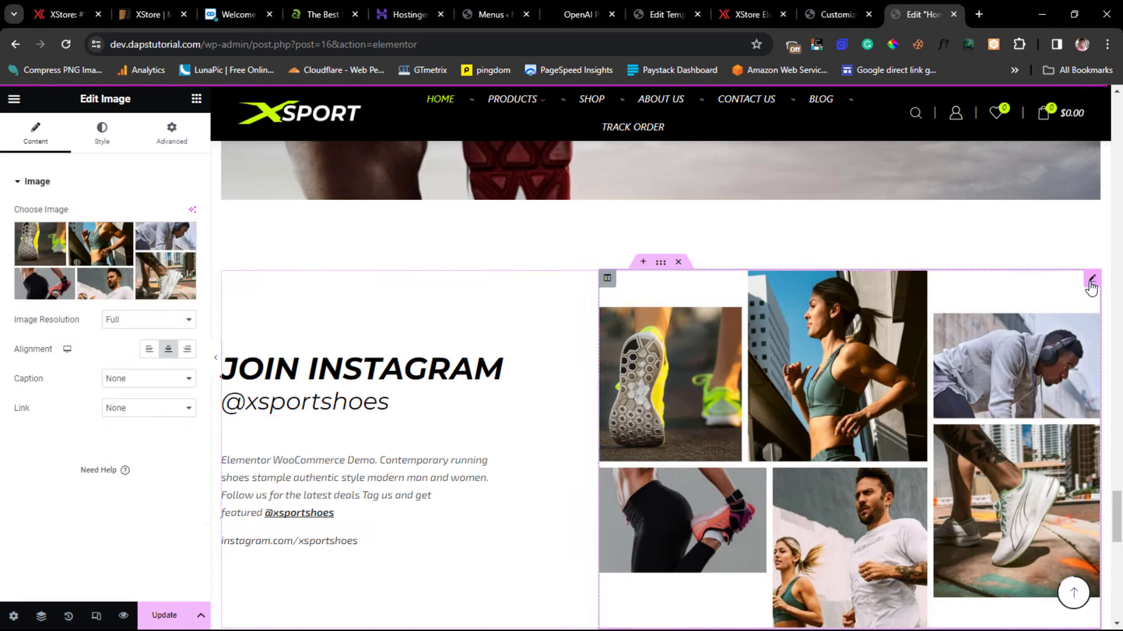
mouse_move(12, 268)
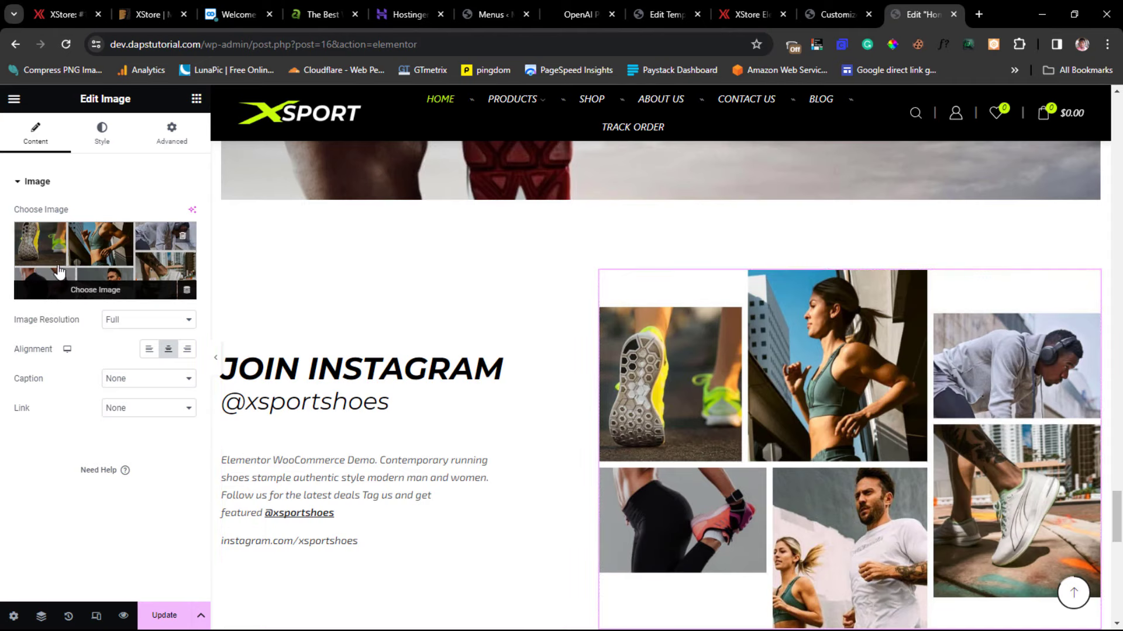
scroll(898, 315, "down", 1)
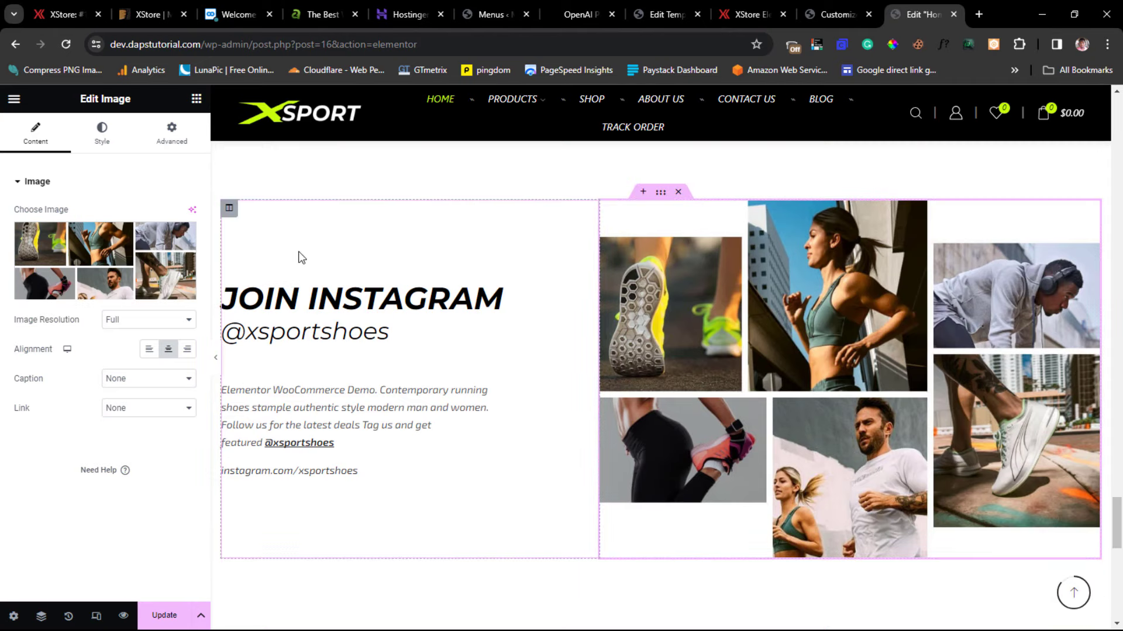
mouse_move(47, 254)
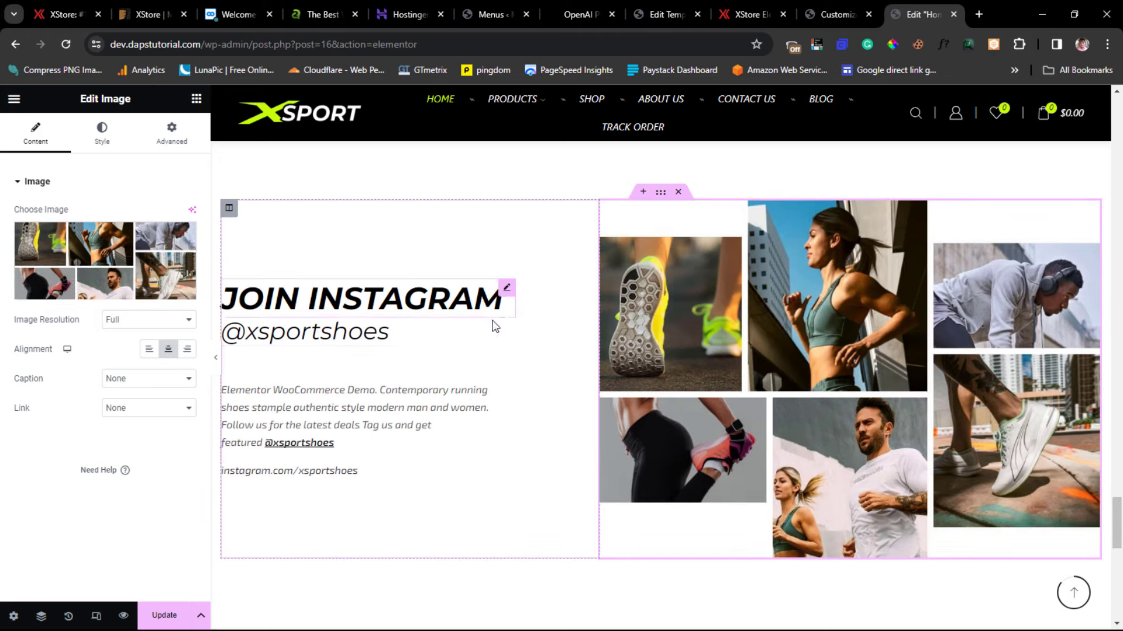
left_click(397, 336)
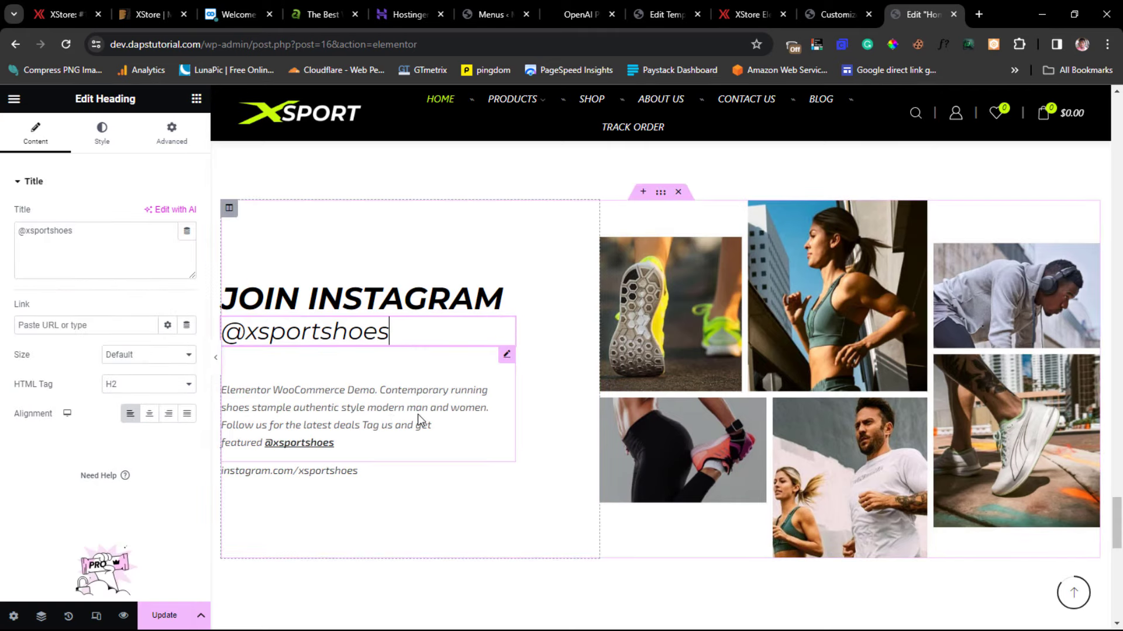
Look over the service features and footer at the end of the homepage, and browse the available XStore widgets
scroll(421, 418, "down", 5)
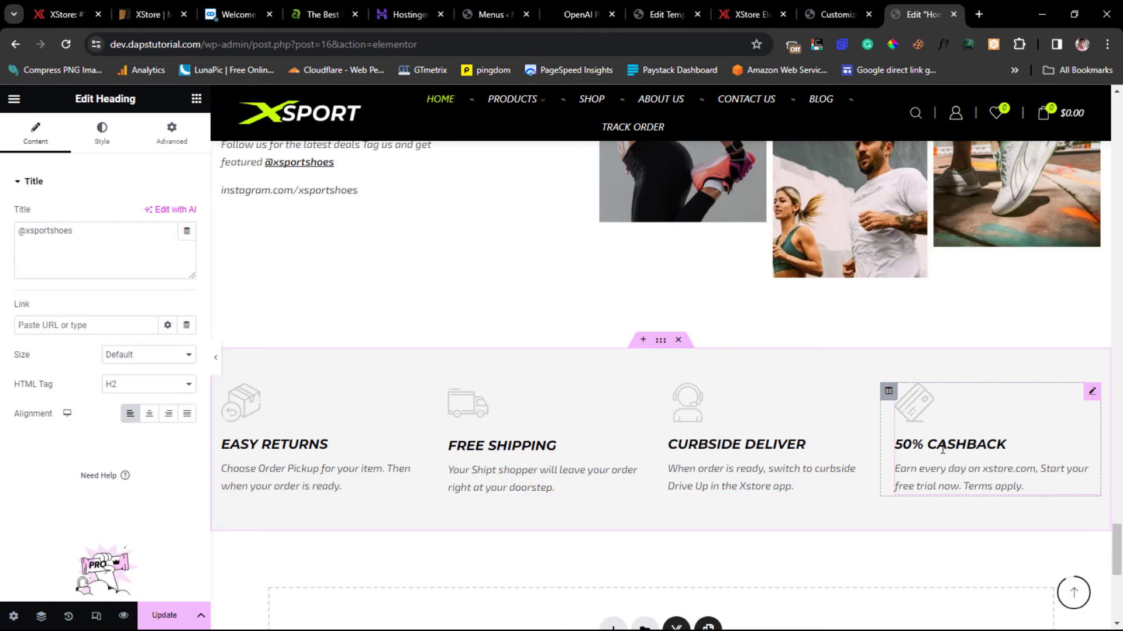
scroll(942, 449, "down", 3)
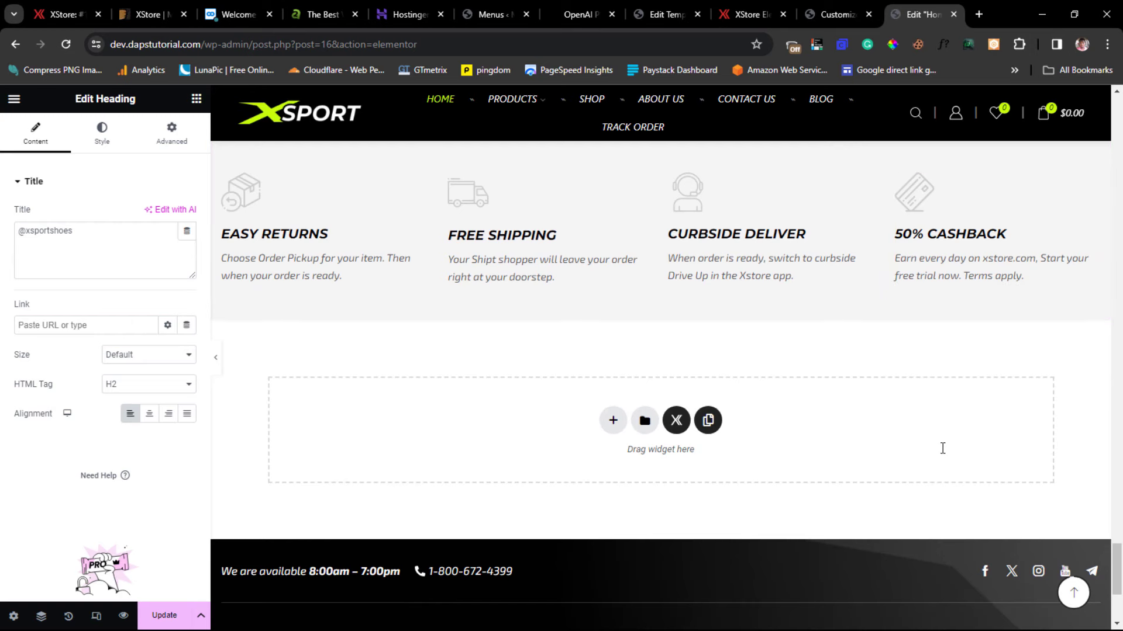
scroll(942, 448, "down", 3)
scroll(571, 431, "up", 6)
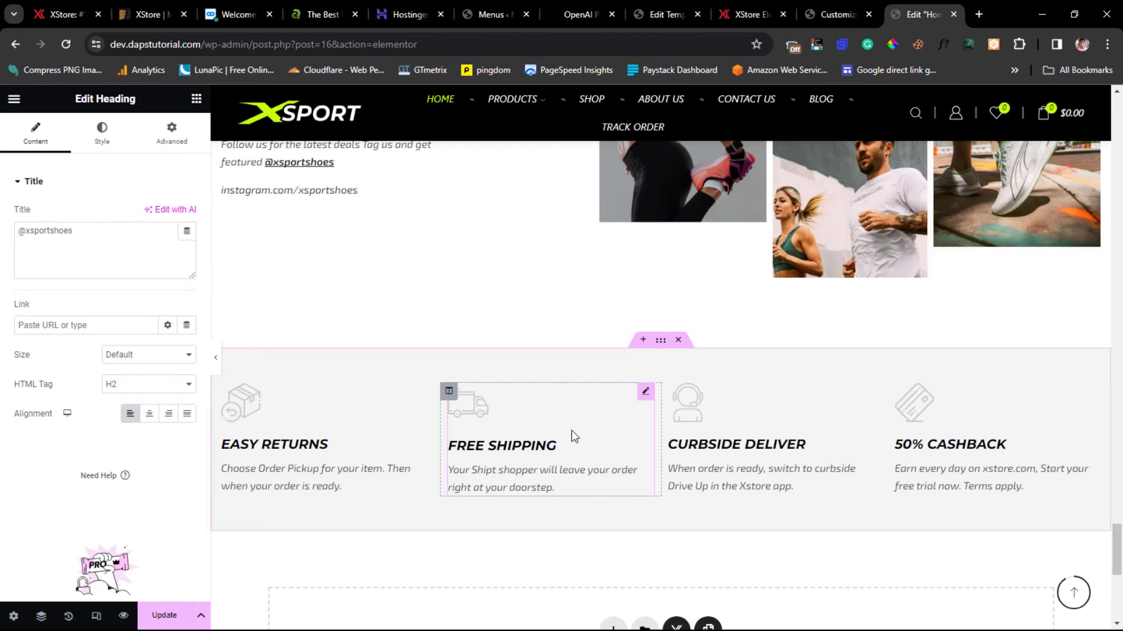
scroll(572, 432, "down", 2)
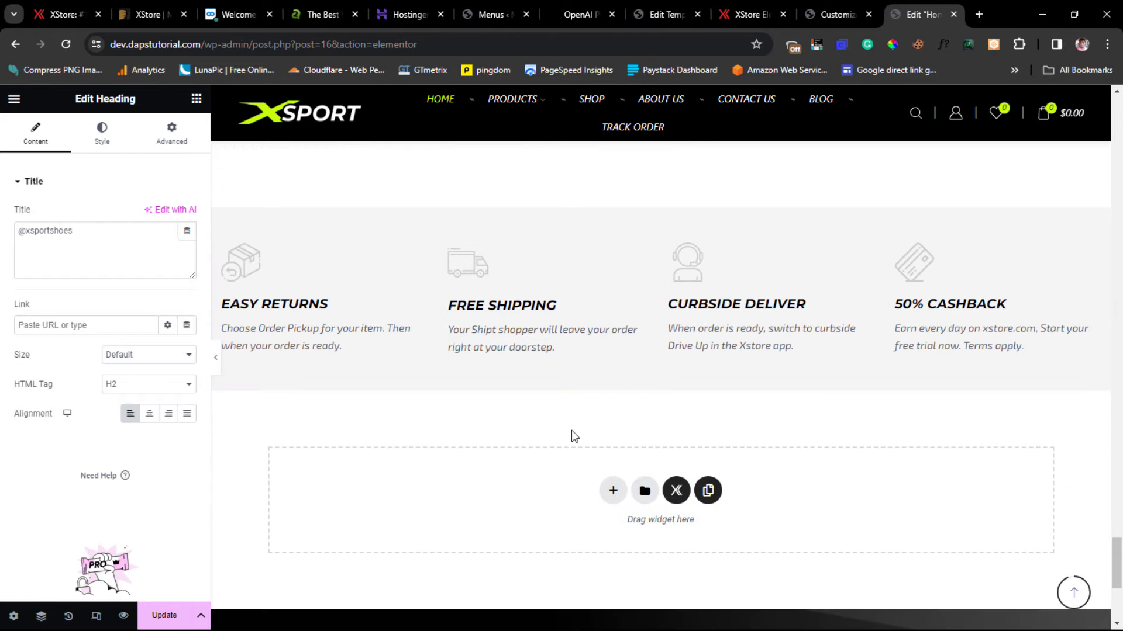
left_click(195, 100)
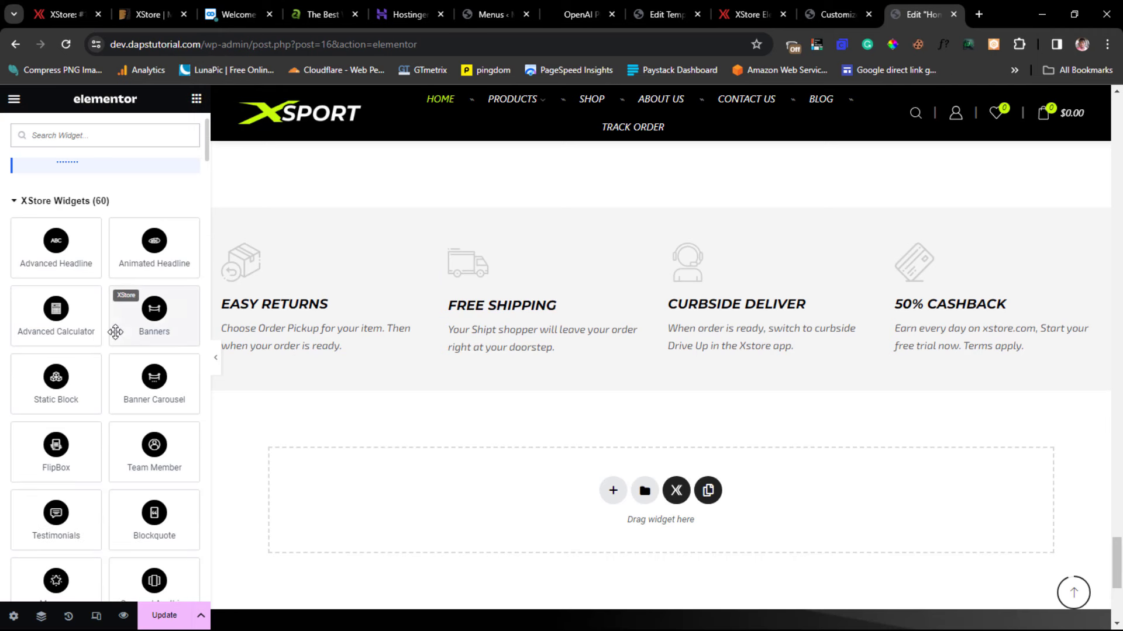
scroll(115, 332, "down", 1)
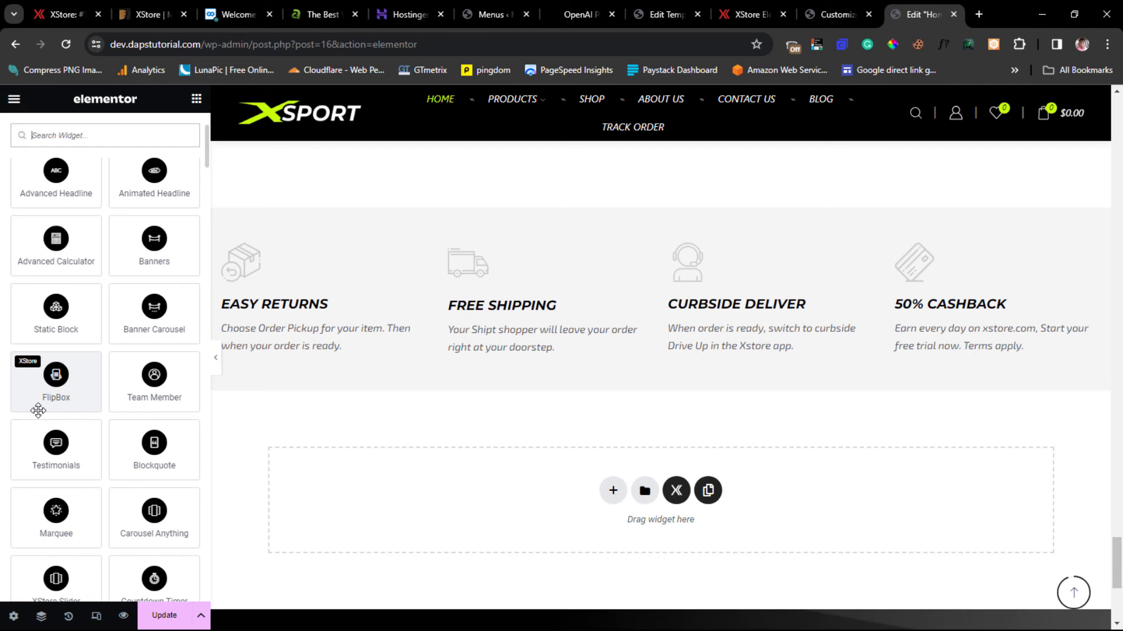
Insert the "Simple road map of NFT trading" block from XStore Studio below the service features section
left_click(682, 491)
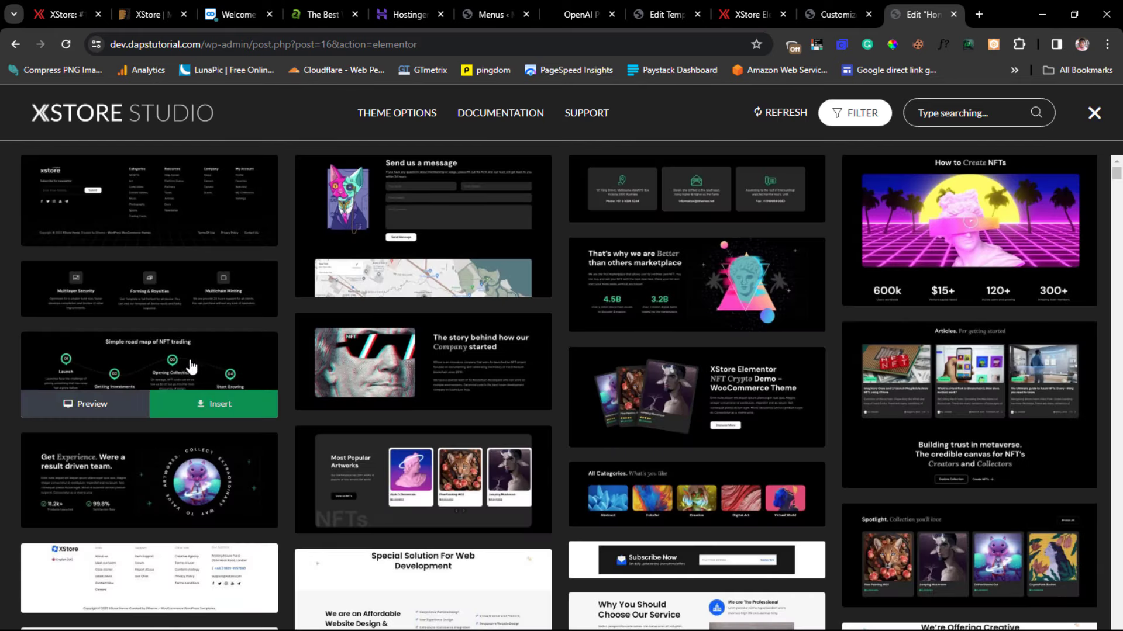
left_click(193, 406)
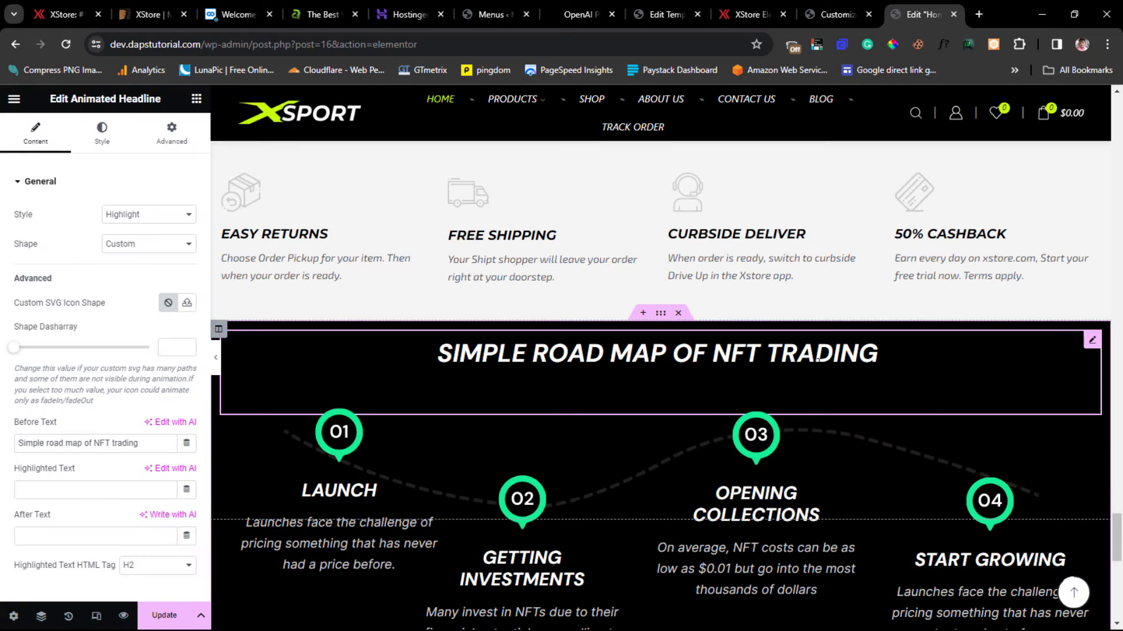
scroll(584, 404, "down", 3)
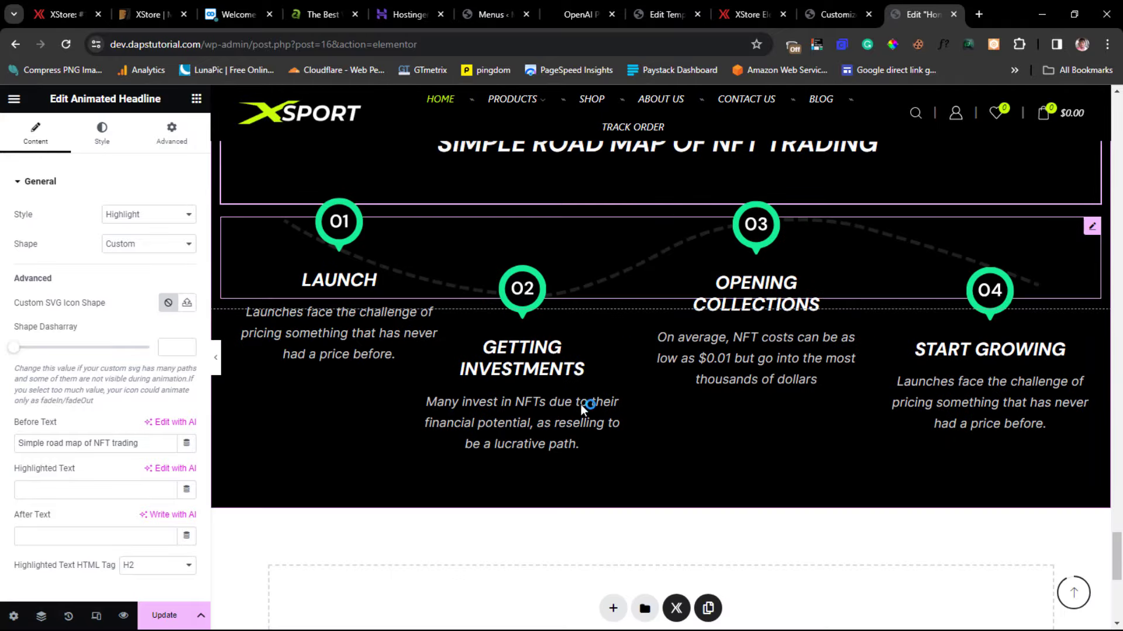
Preview the homepage at full width without the editing panel, checking the road map section, footer and hero, and restore the panel
left_click(217, 362)
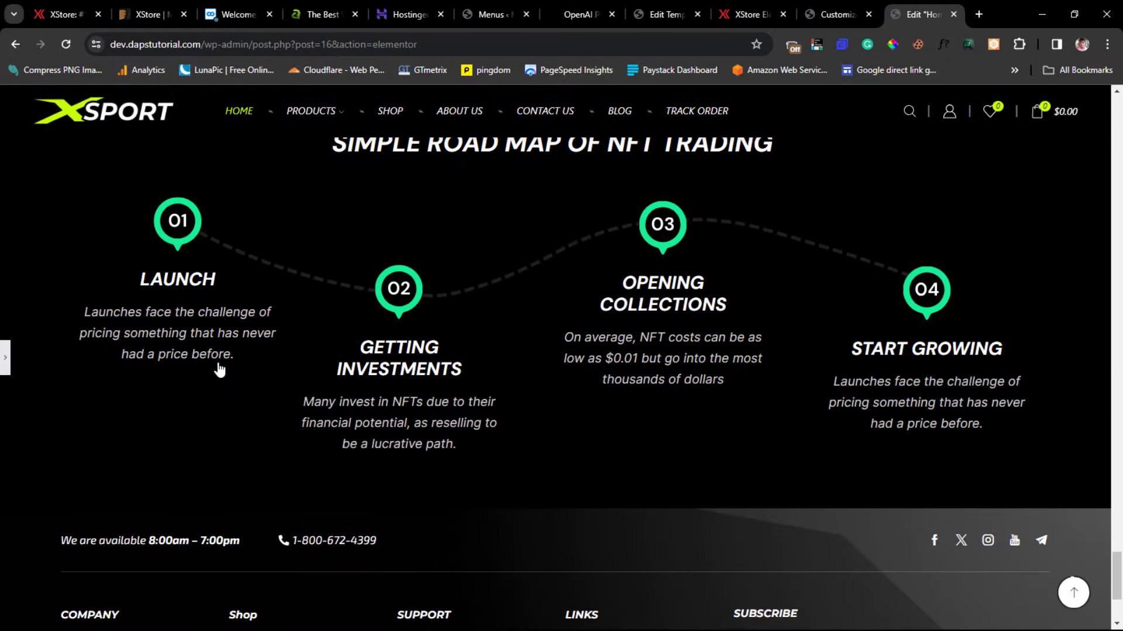
scroll(560, 366, "up", 5)
scroll(560, 366, "down", 6)
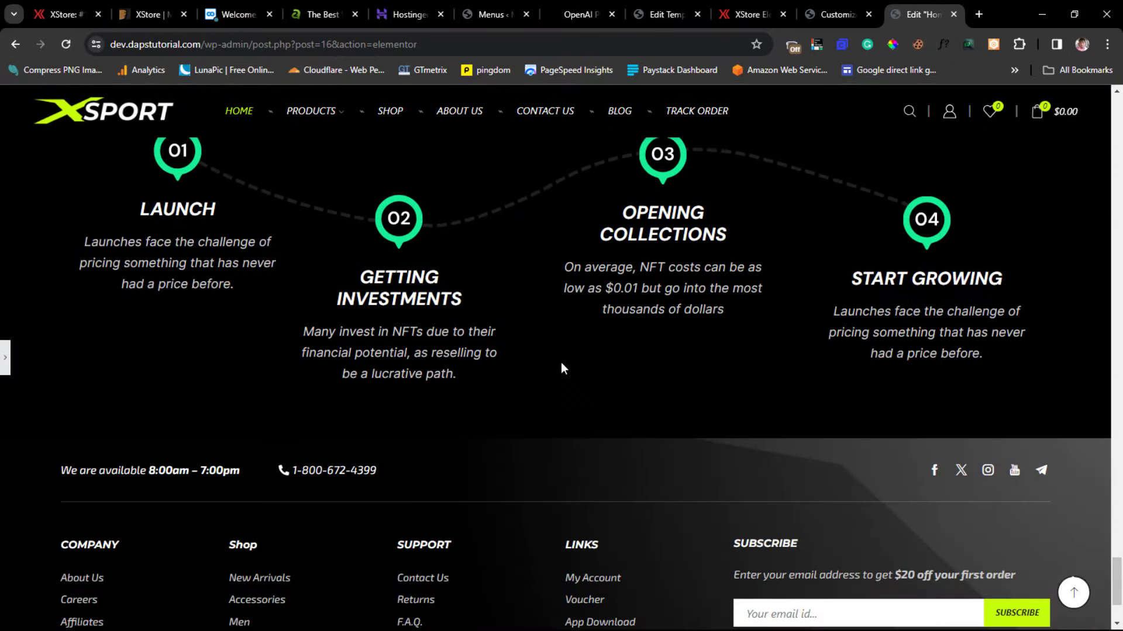
scroll(561, 367, "down", 2)
scroll(561, 367, "up", 15)
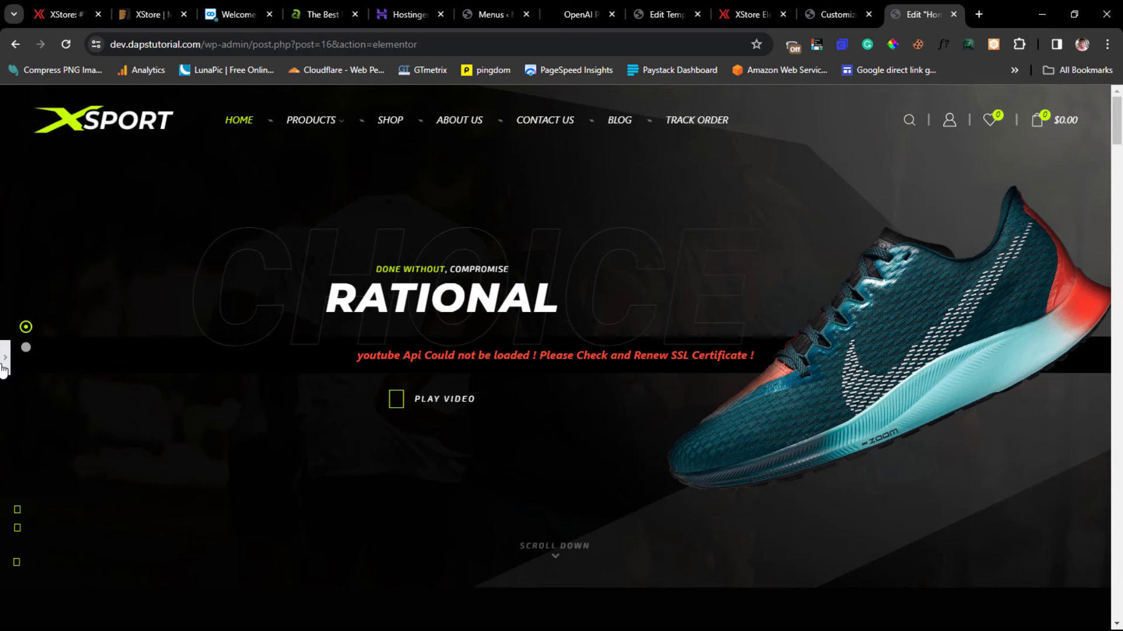
left_click(3, 368)
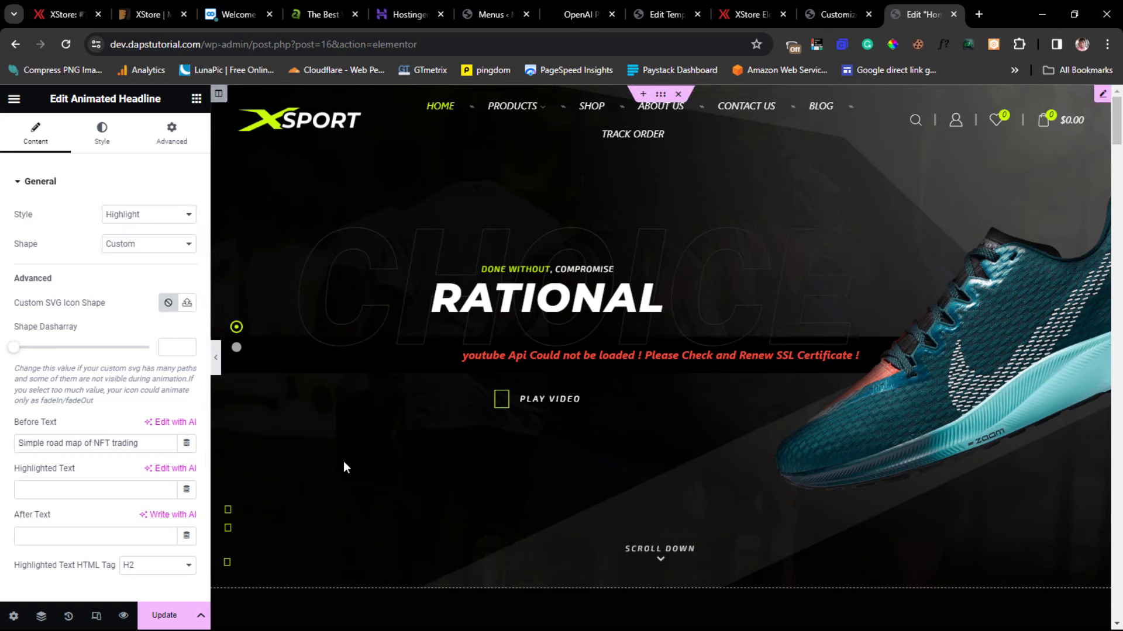
Save the homepage changes and view the published page
left_click(157, 614)
left_click(13, 103)
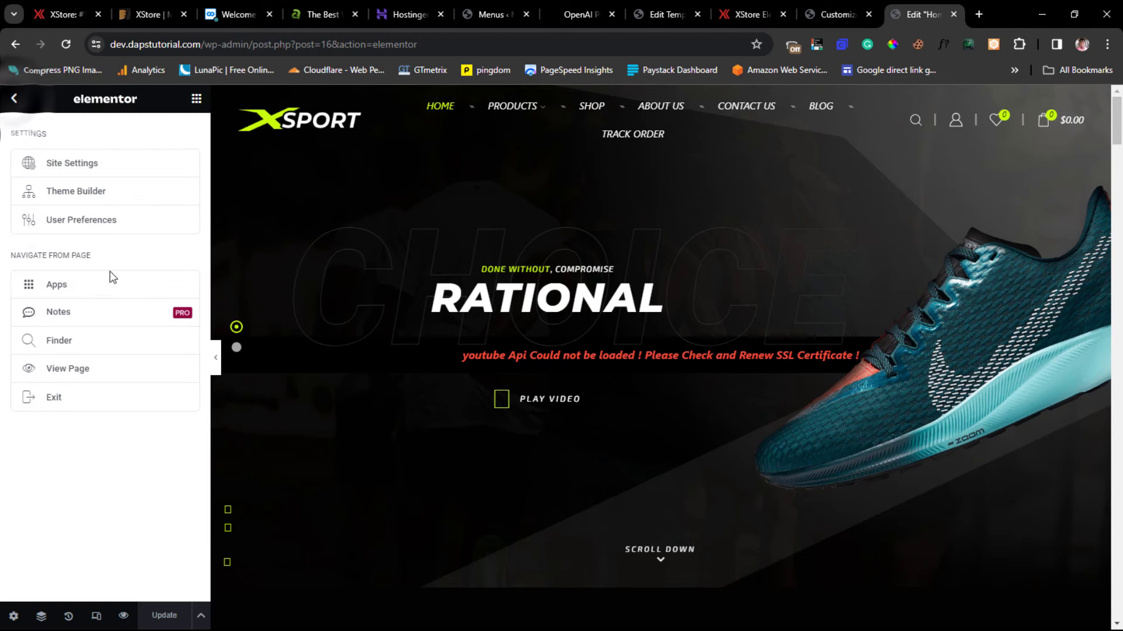
left_click(79, 371)
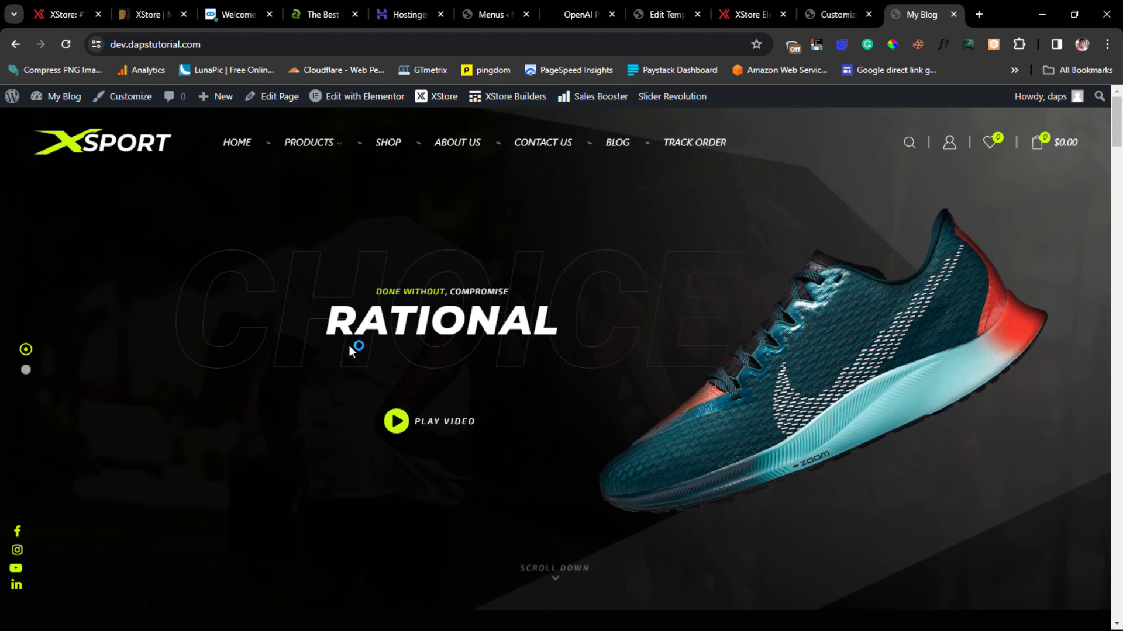
Review the layouts of the live site's Shop and About Us pages
left_click(388, 144)
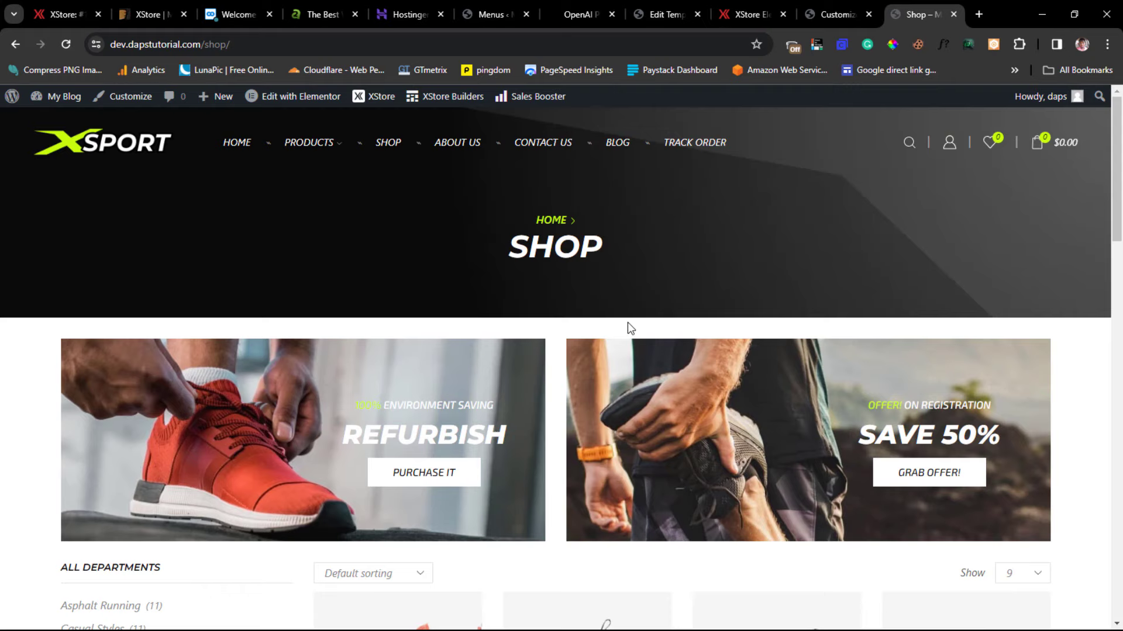
scroll(627, 322, "down", 5)
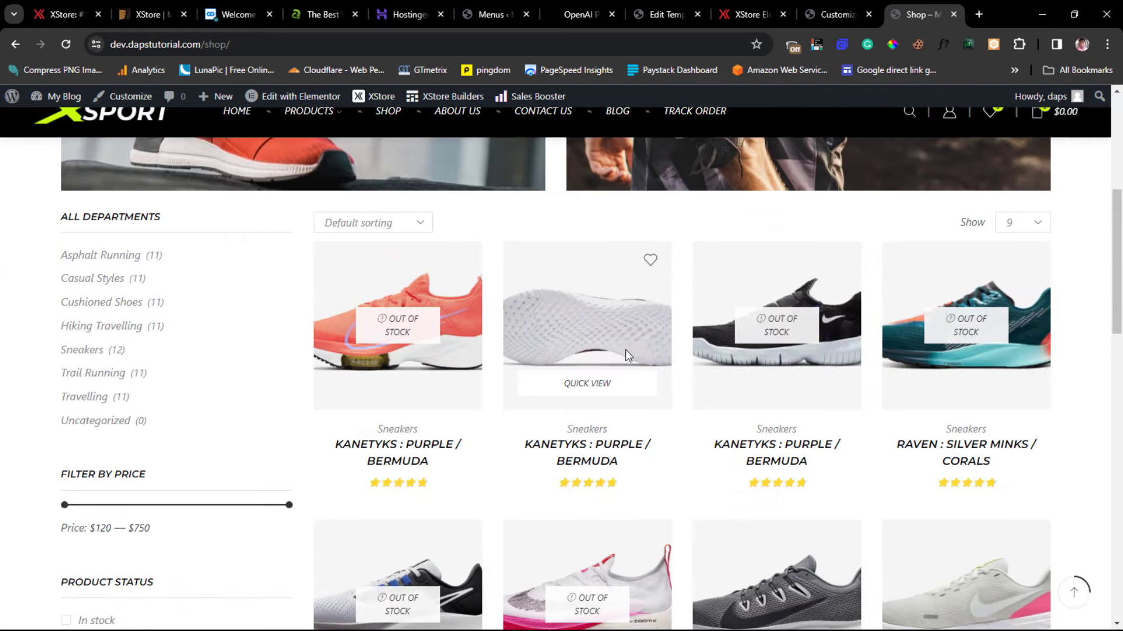
scroll(625, 353, "up", 5)
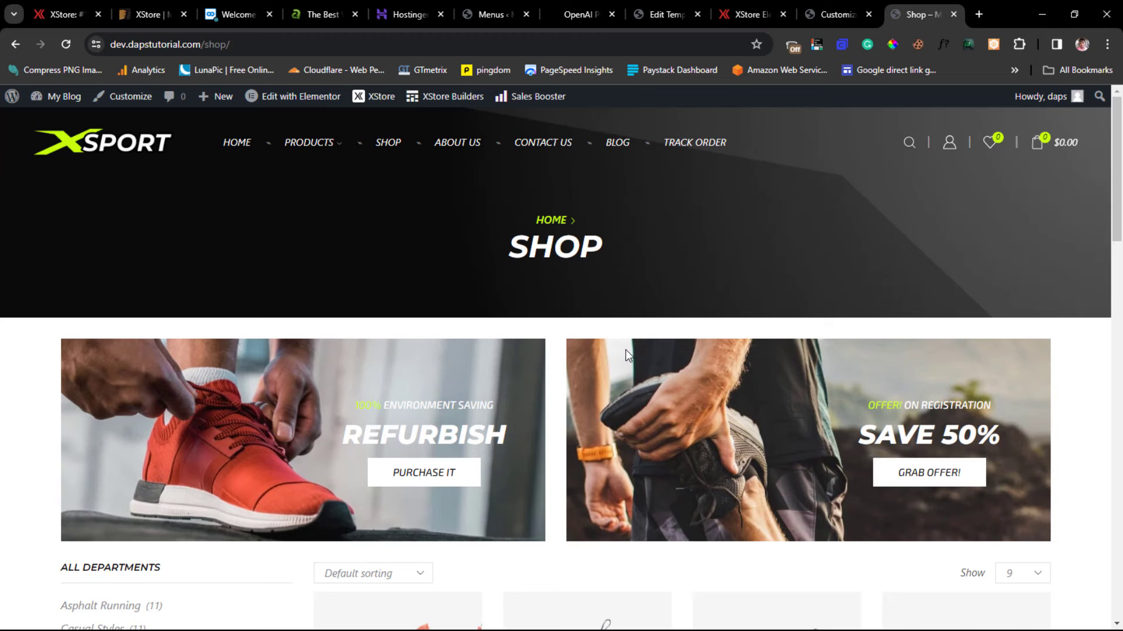
left_click(454, 144)
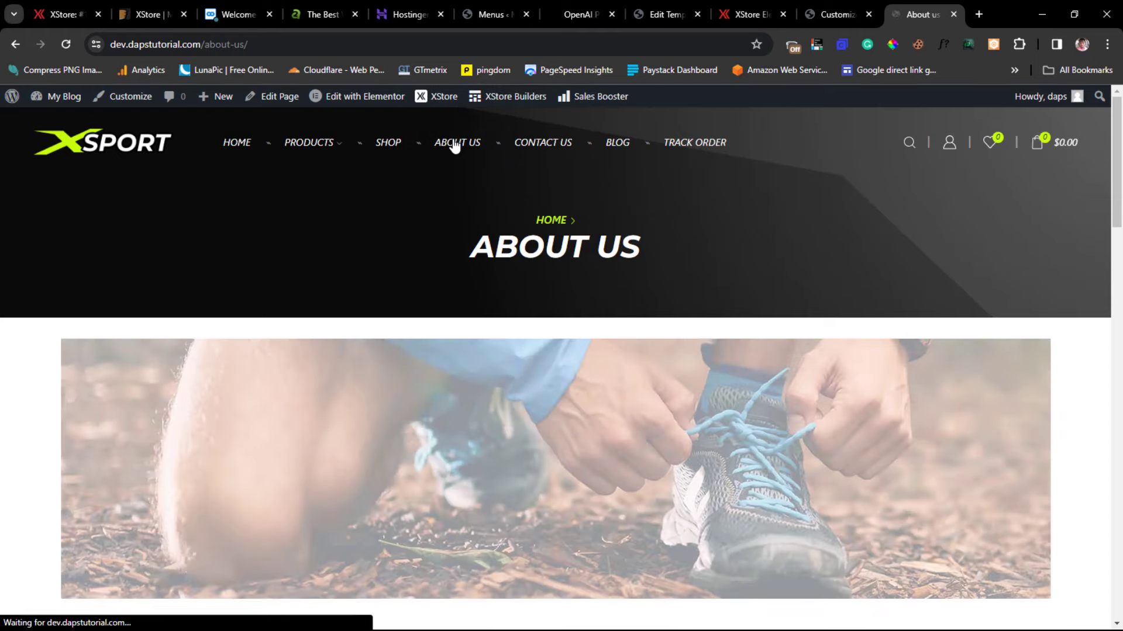
scroll(476, 345, "down", 5)
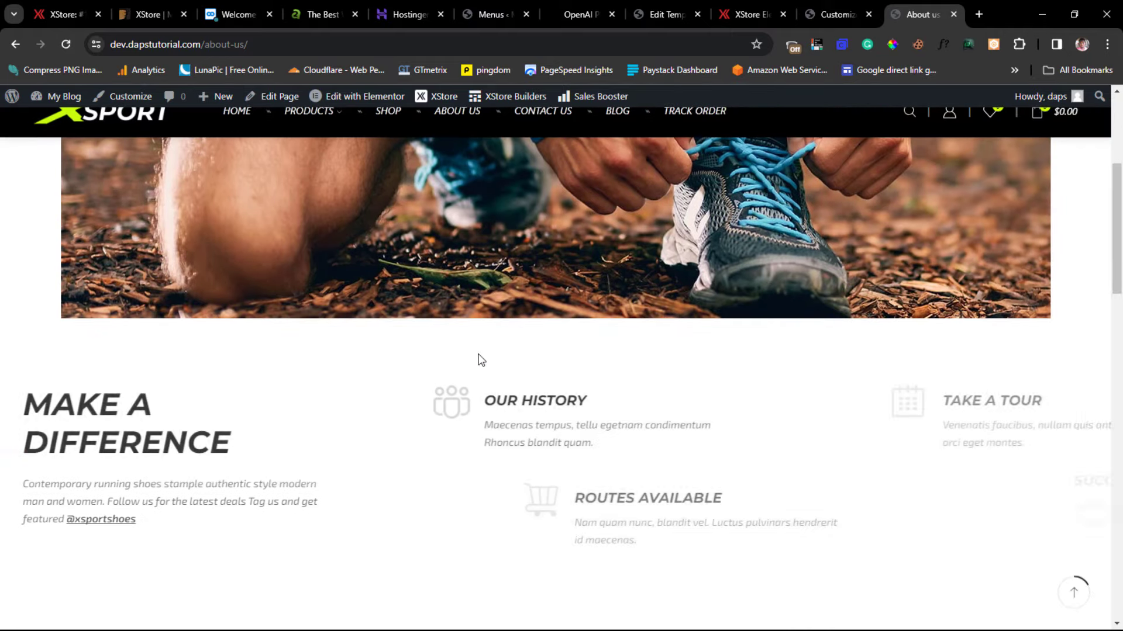
scroll(478, 357, "up", 5)
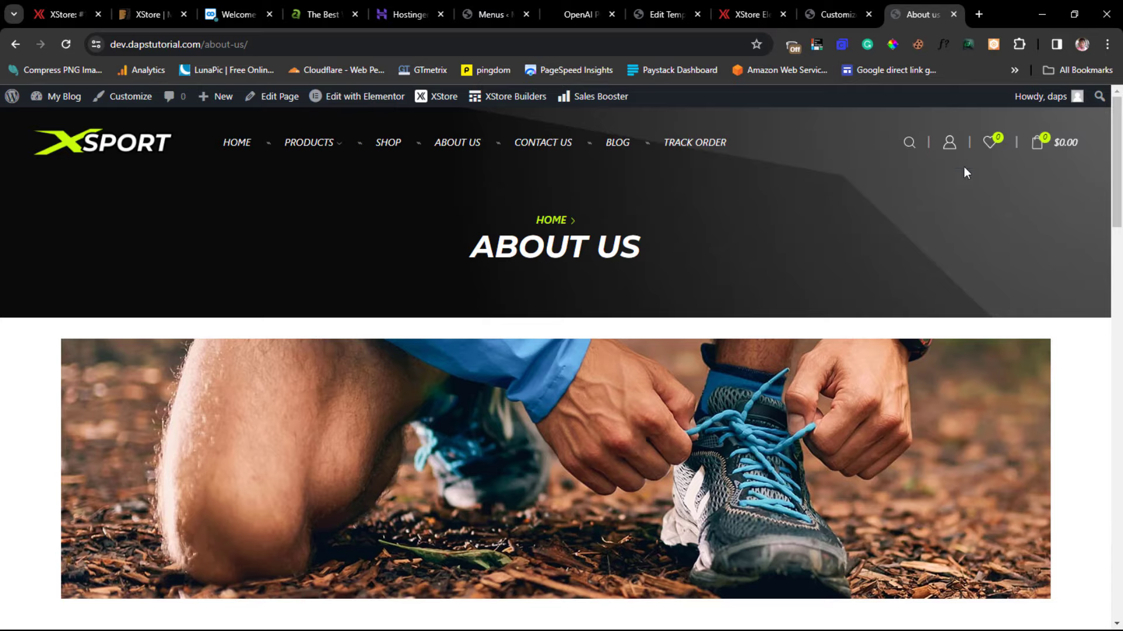
Review the live About Us page's sections from the header banner through the team section to the footer
scroll(677, 381, "down", 10)
scroll(681, 389, "down", 10)
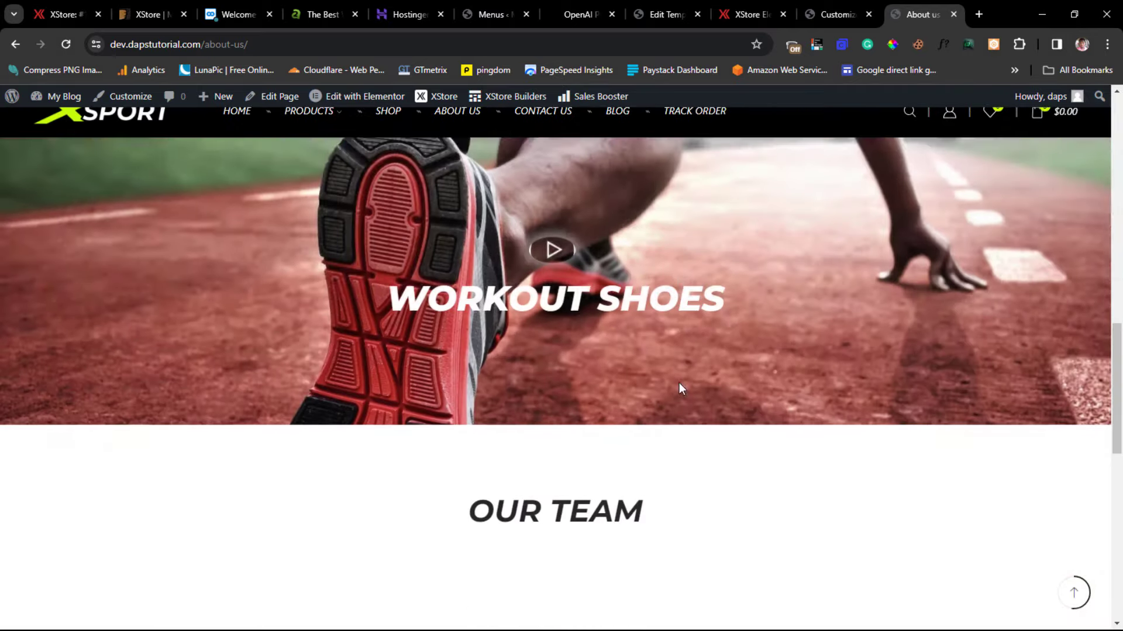
scroll(681, 389, "down", 5)
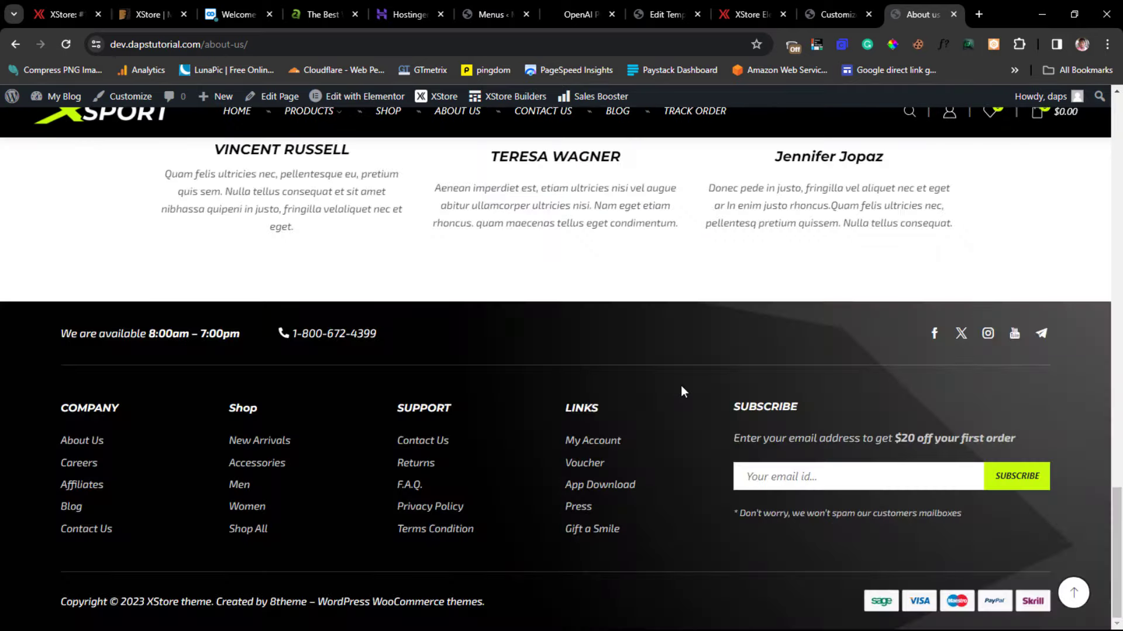
scroll(683, 390, "up", 10)
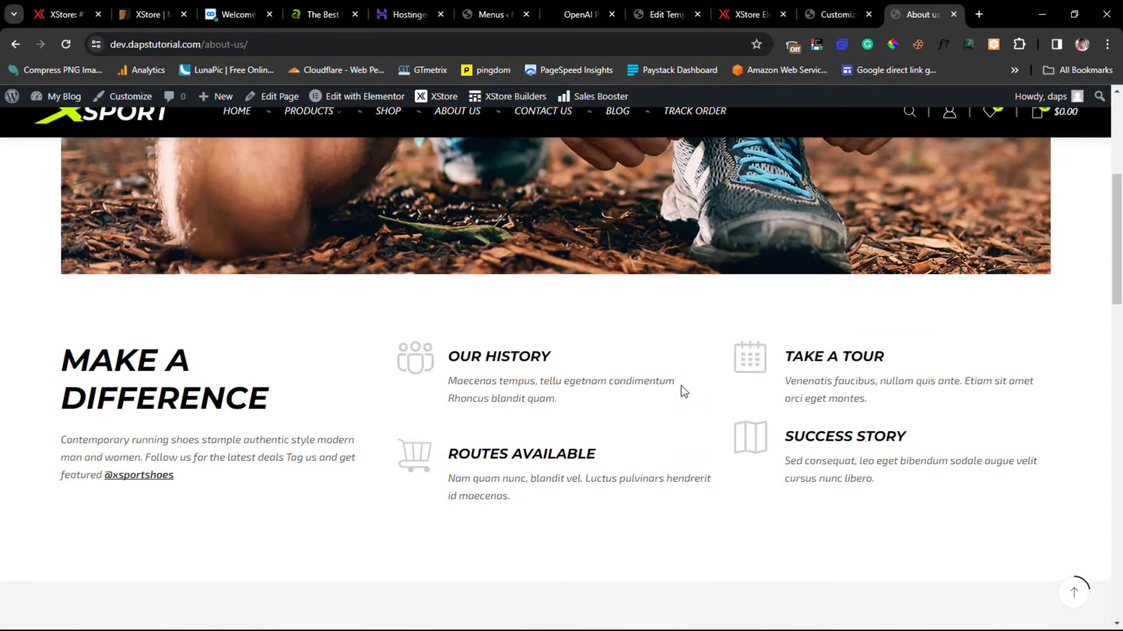
scroll(681, 385, "up", 5)
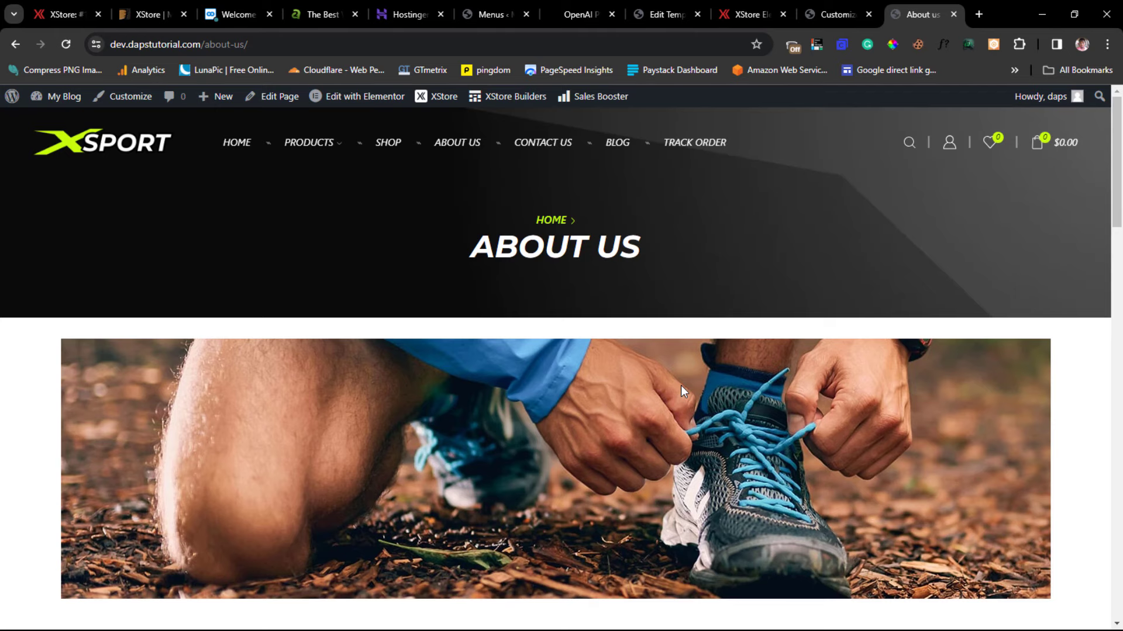
Open the About Us page in the WordPress editor and examine its XStore Options for layout and the XStore AI Assistant
left_click(279, 98)
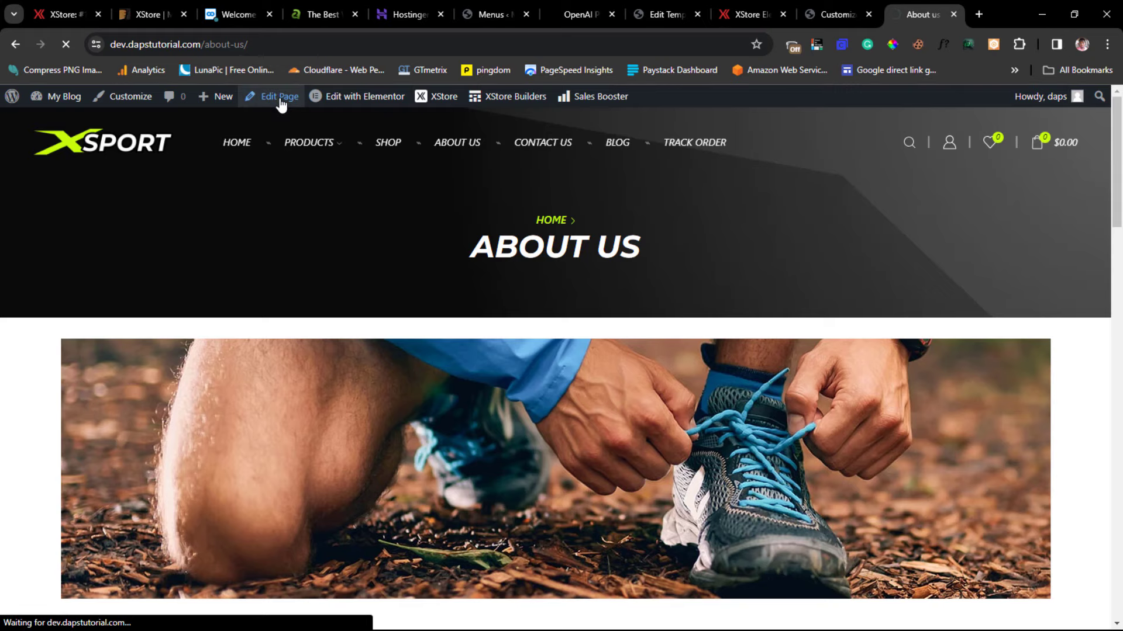
scroll(632, 228, "down", 6)
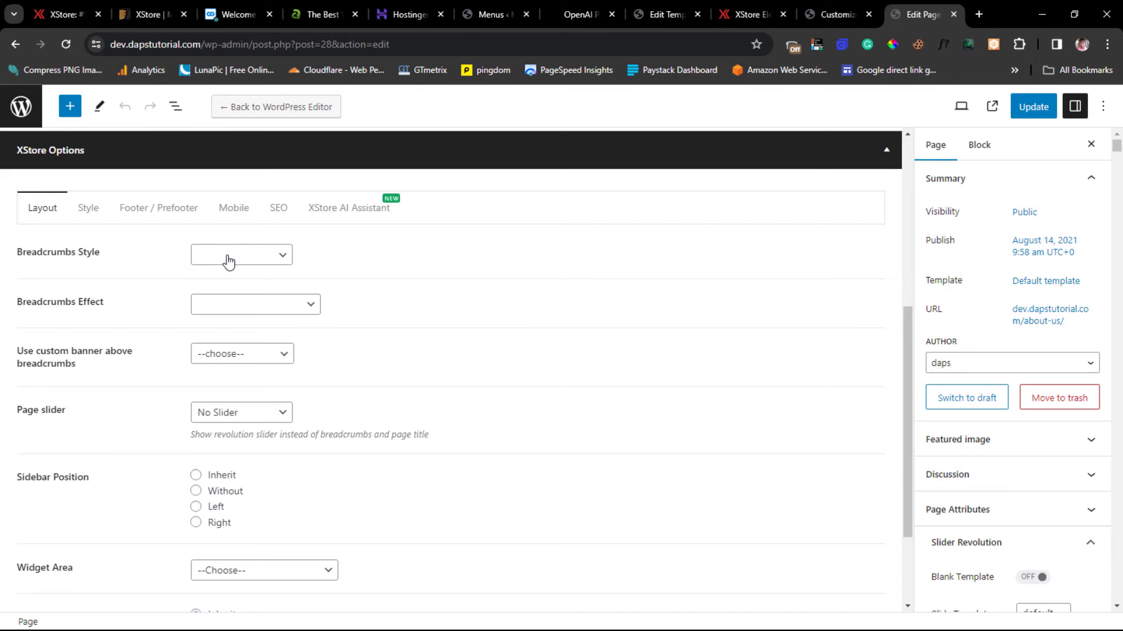
left_click(334, 210)
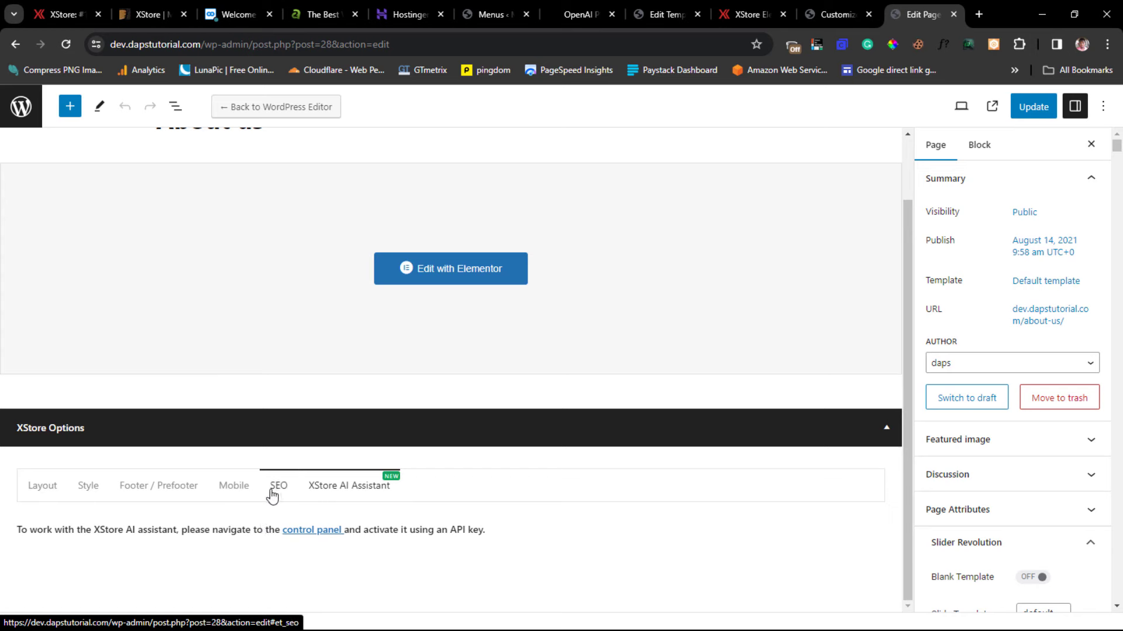
Examine the About Us page's Footer / Prefooter options, including the blocks offered as a custom pre footer
left_click(154, 491)
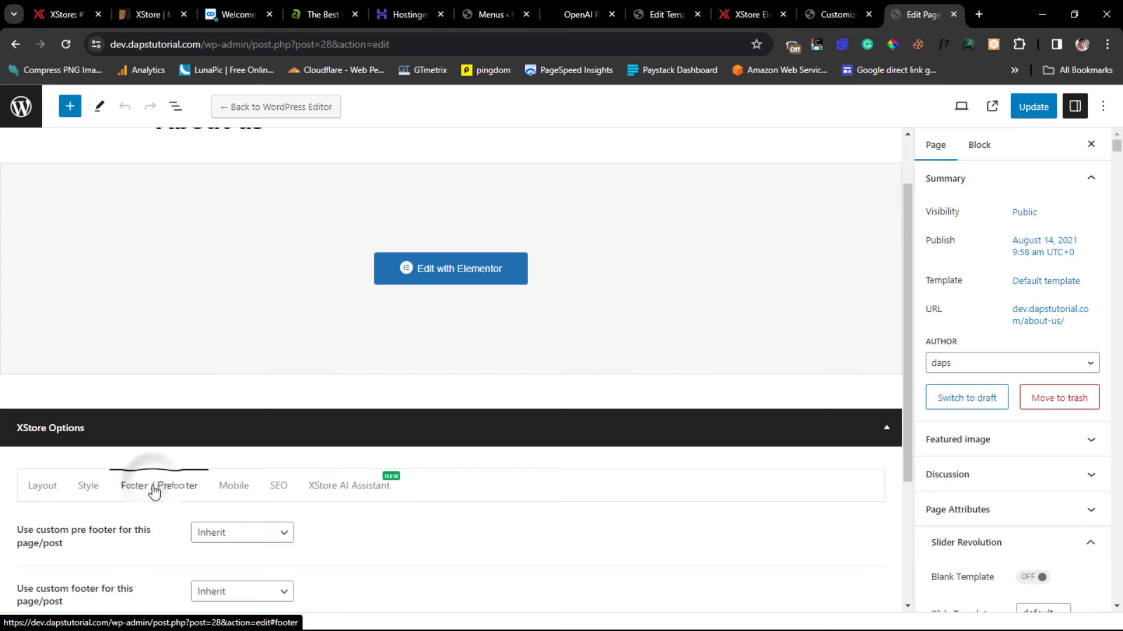
scroll(624, 477, "down", 3)
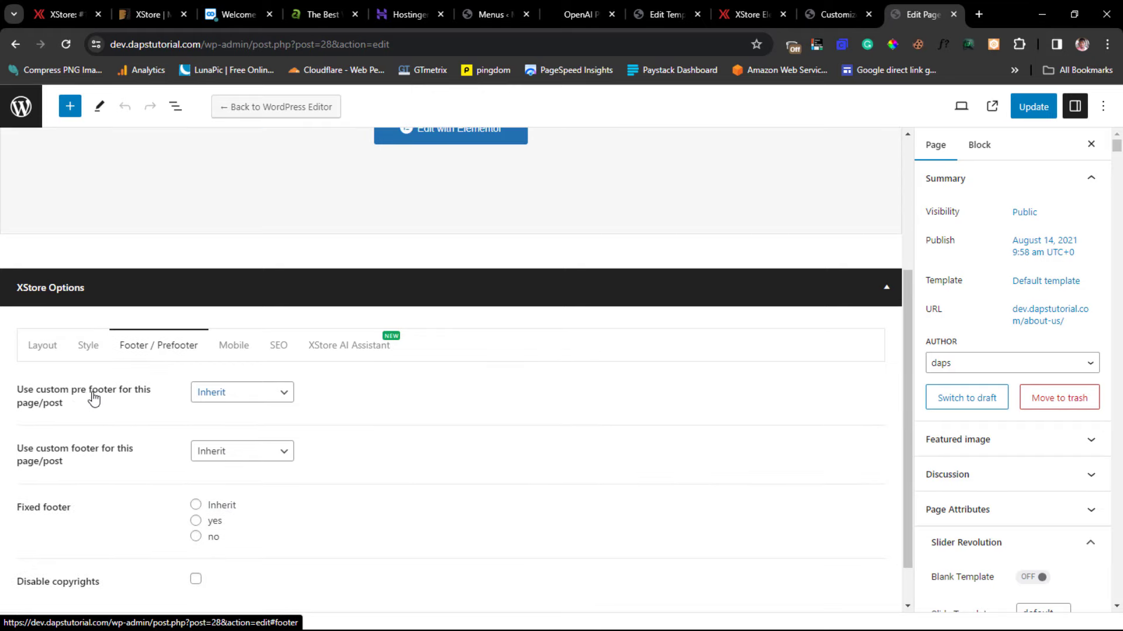
left_click(245, 394)
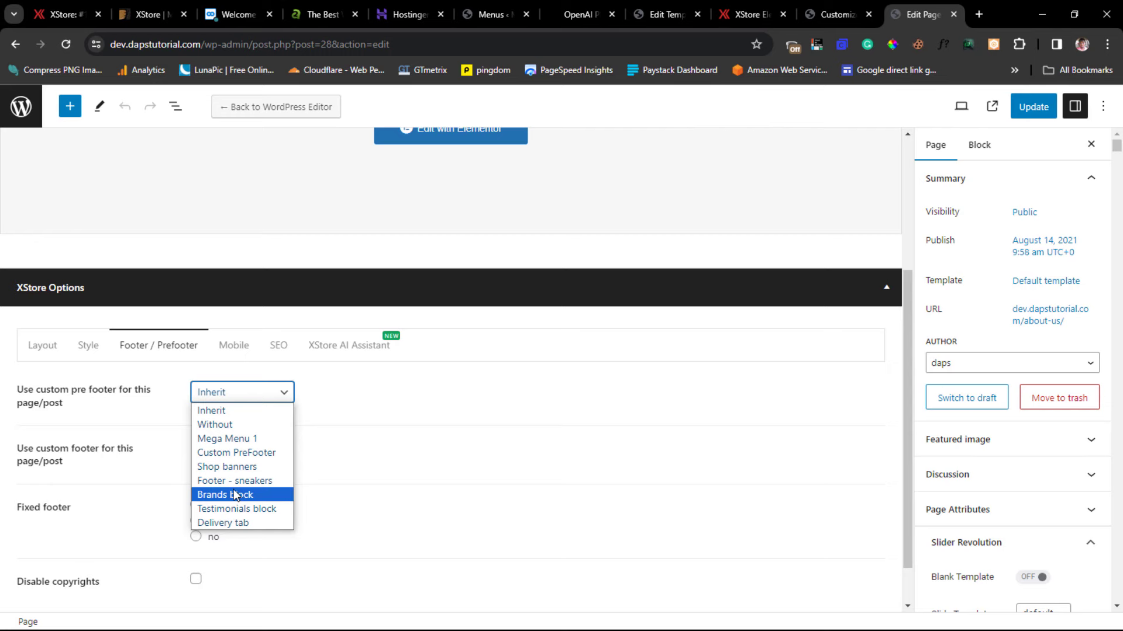
left_click(278, 392)
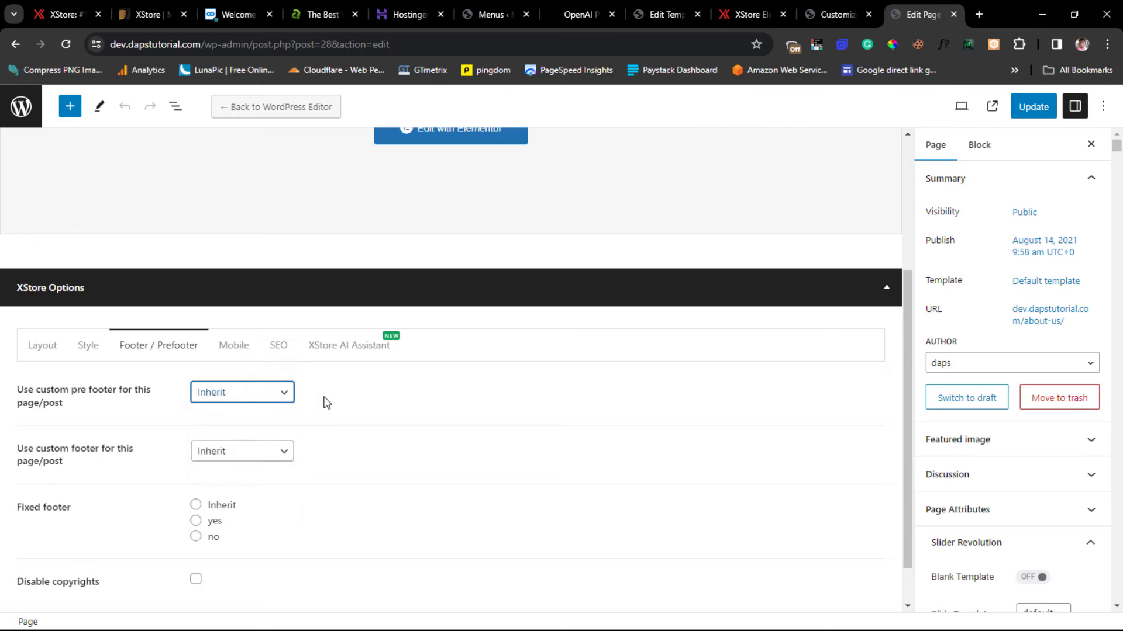
scroll(327, 402, "down", 1)
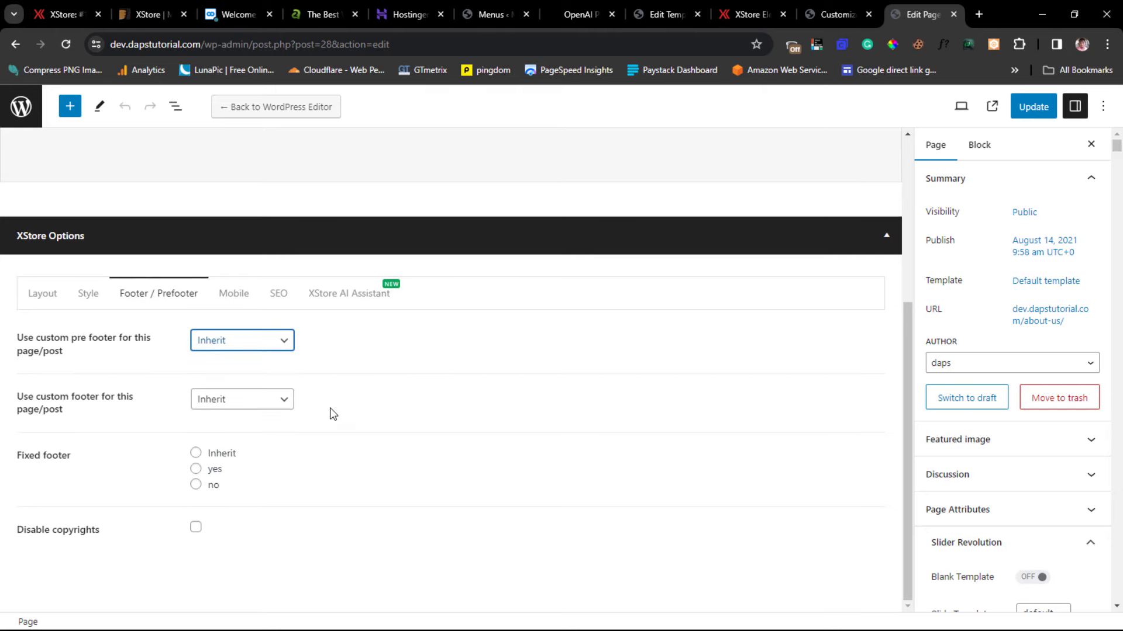
scroll(333, 414, "up", 5)
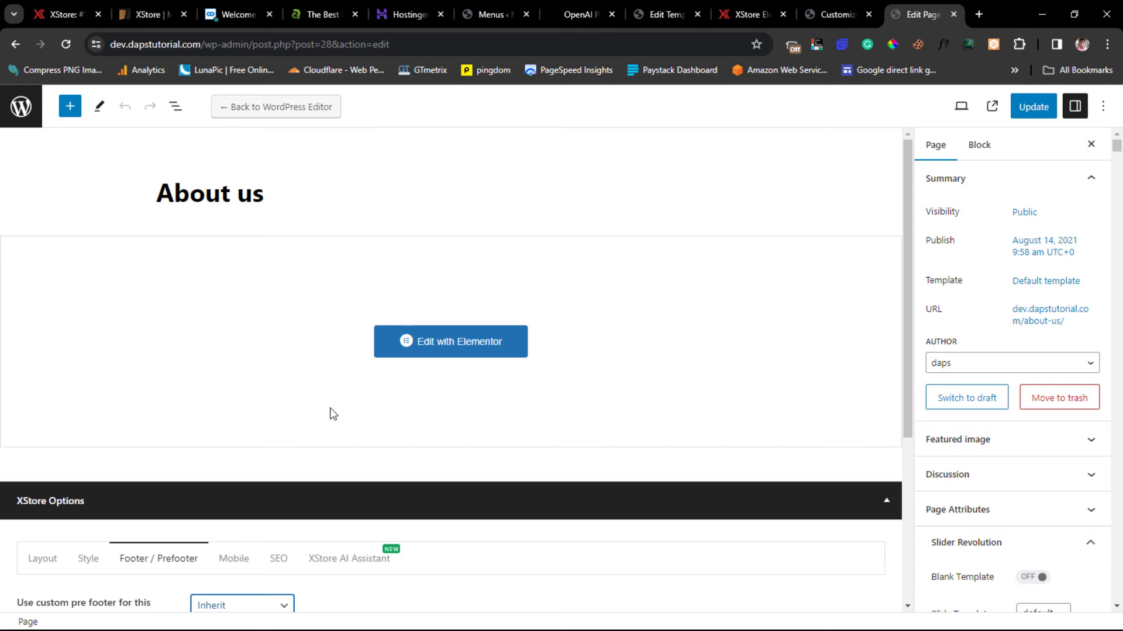
Return to the WordPress Menus page showing the Main menu structure
left_click(490, 15)
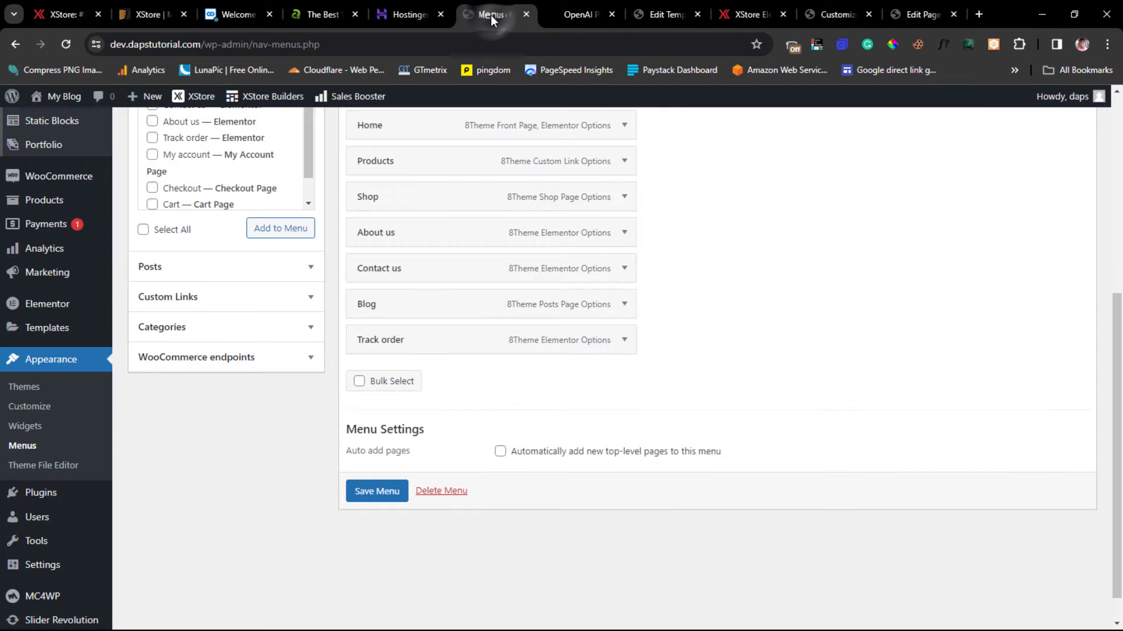
scroll(544, 349, "up", 5)
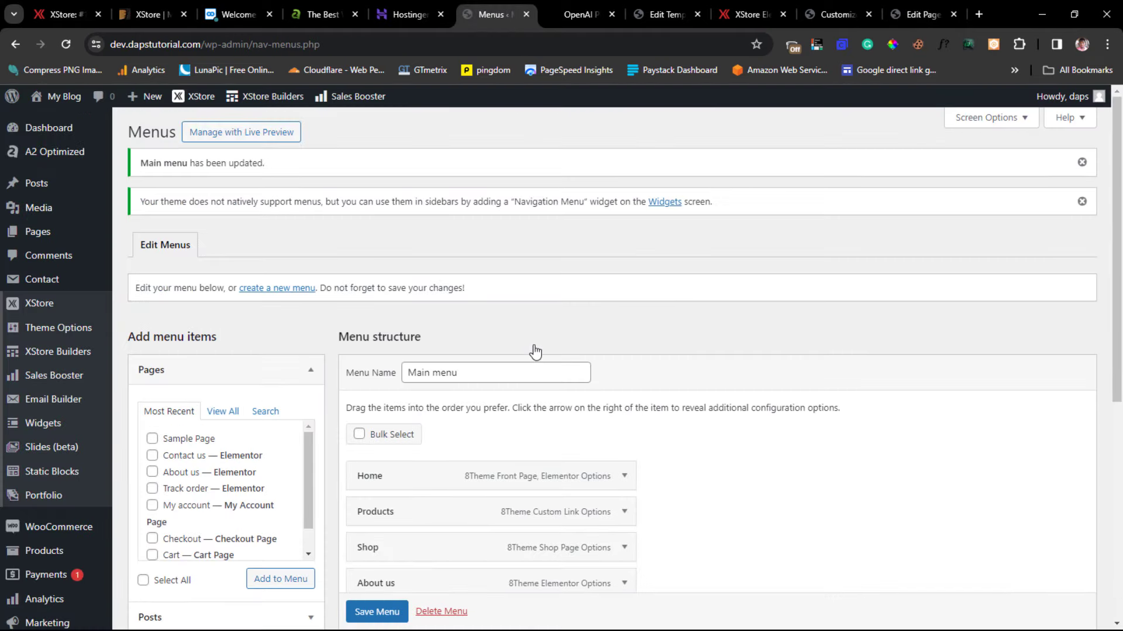